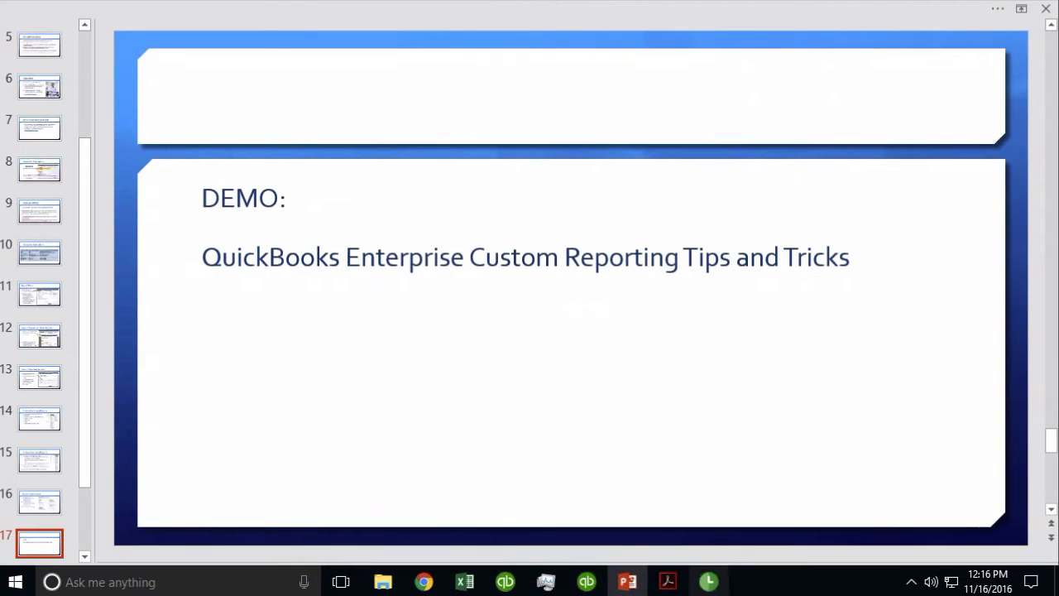
Step: Switch to QuickBooks Enterprise and start a new check drawn on the SOURCE BANK account
{"action": "left_click", "coordinate": [1021, 404]}
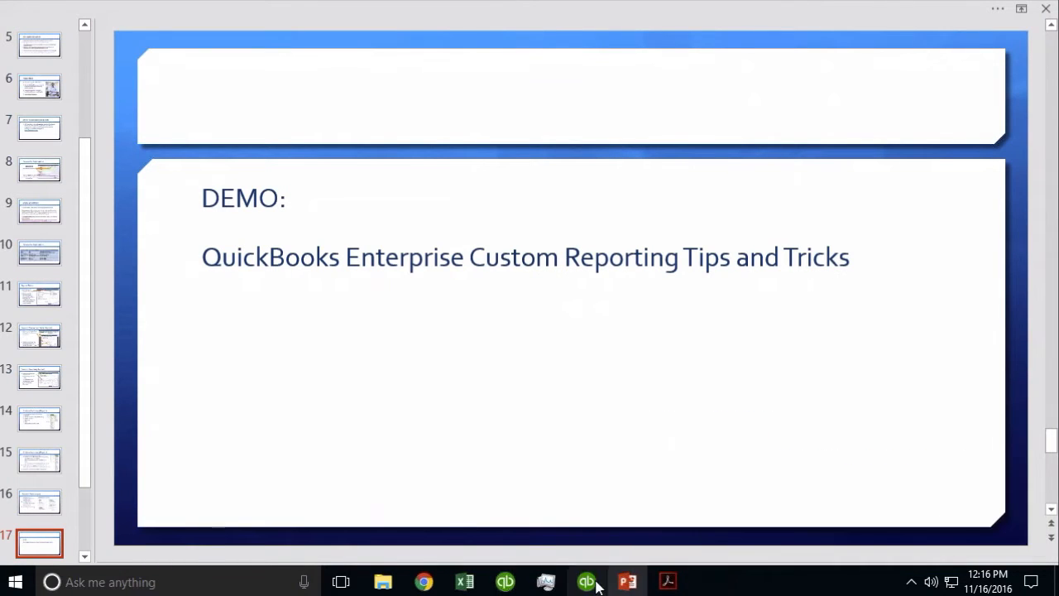
{"action": "left_click", "coordinate": [587, 581]}
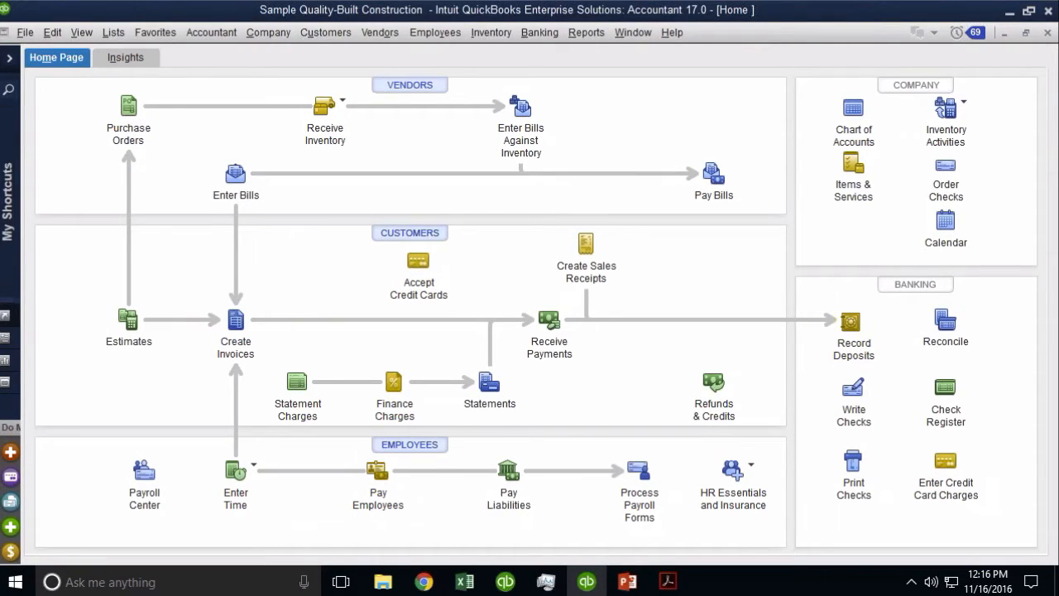
{"action": "key", "text": "ctrl+w"}
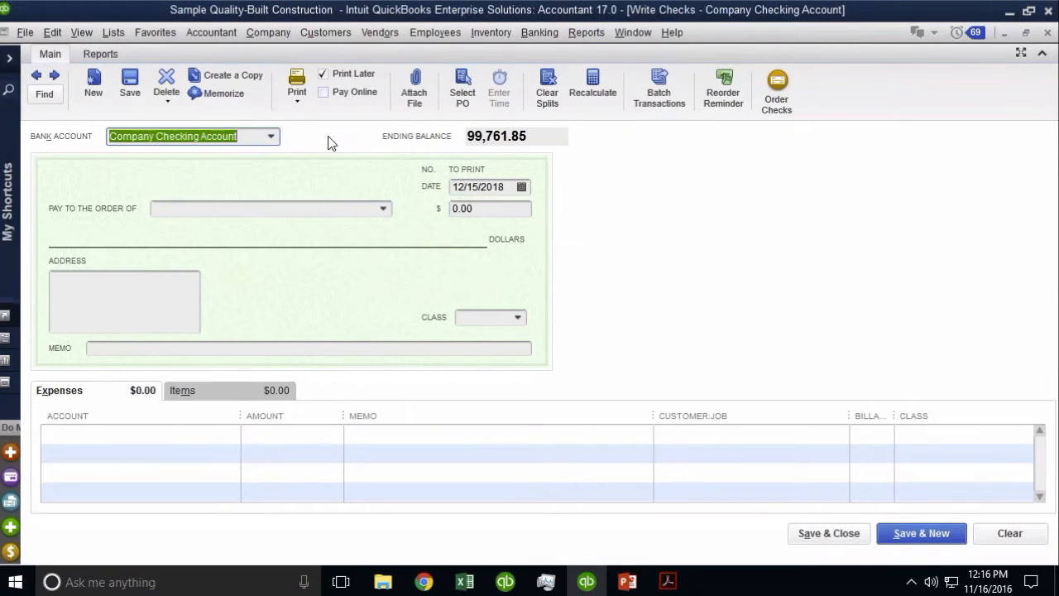
{"action": "left_click", "coordinate": [271, 136]}
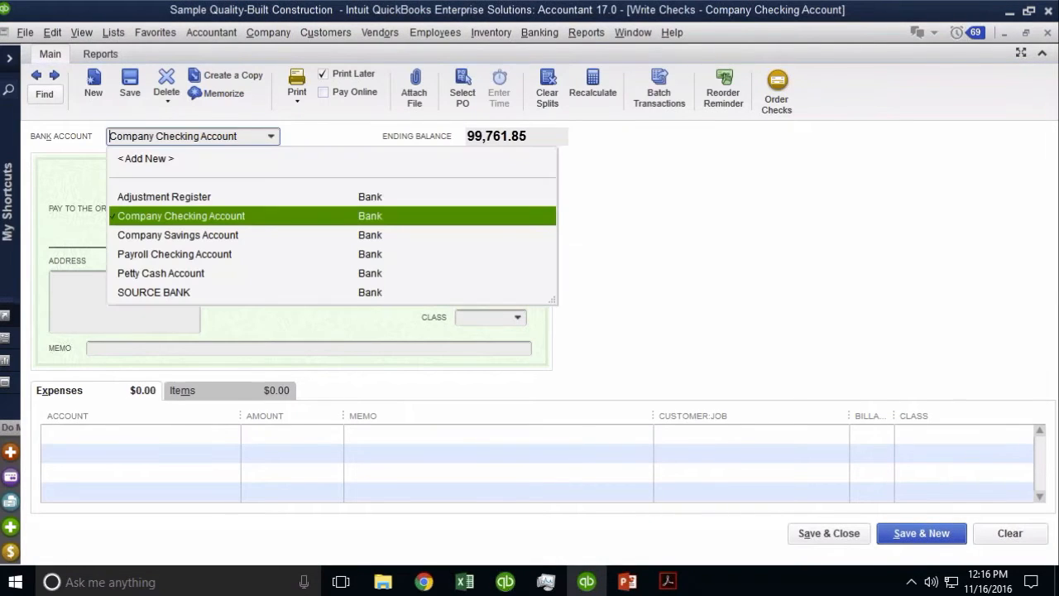
{"action": "left_click", "coordinate": [181, 294]}
Step: Make the check payable to SOURCE VENDOR
{"action": "left_click", "coordinate": [383, 208]}
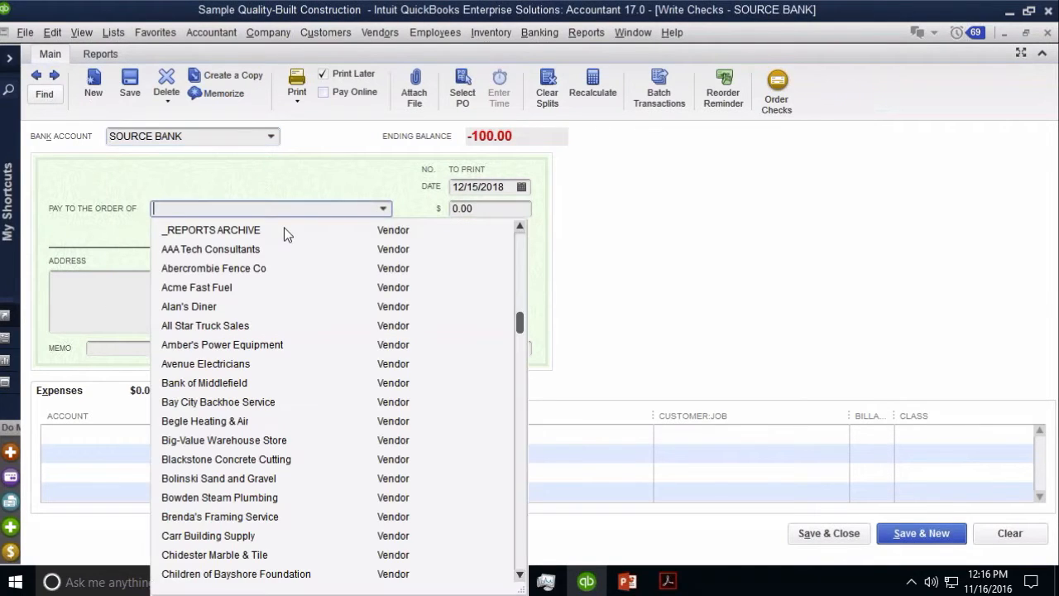
{"action": "type", "text": "S"}
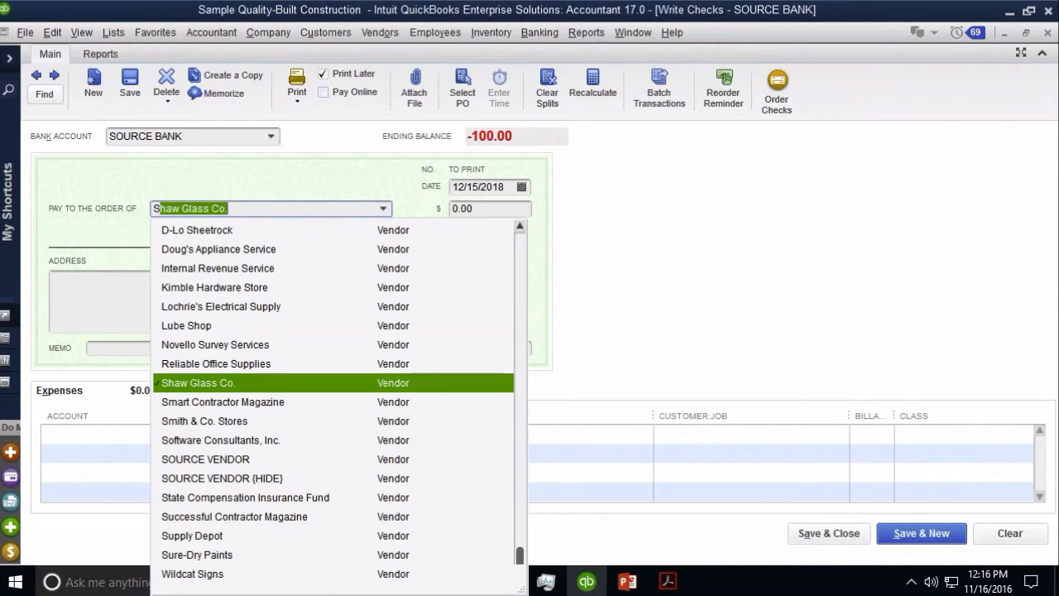
{"action": "type", "text": "out"}
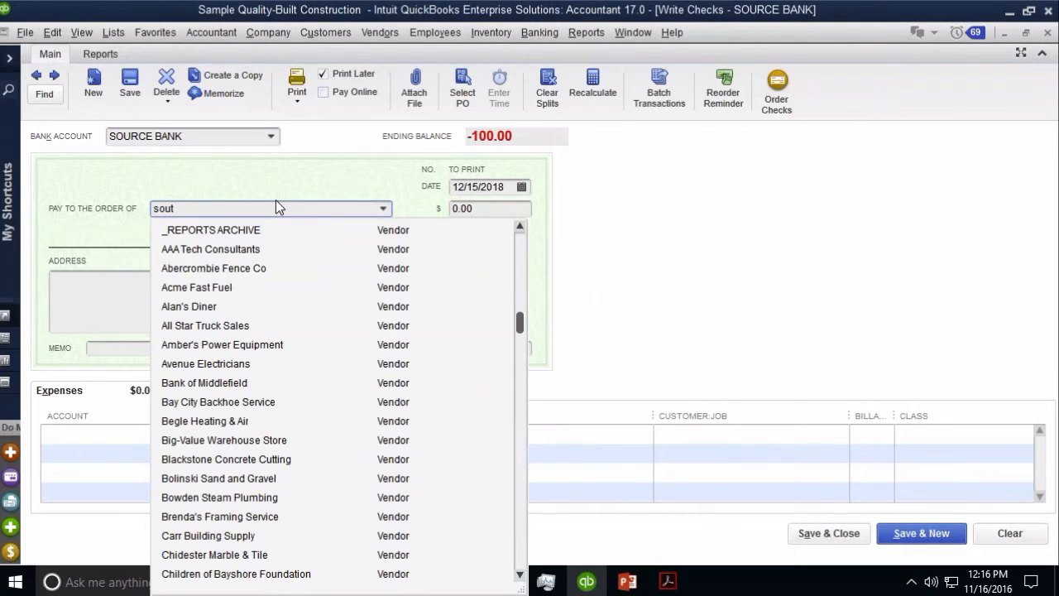
{"action": "key", "text": "BackSpace"}
{"action": "left_click", "coordinate": [228, 268]}
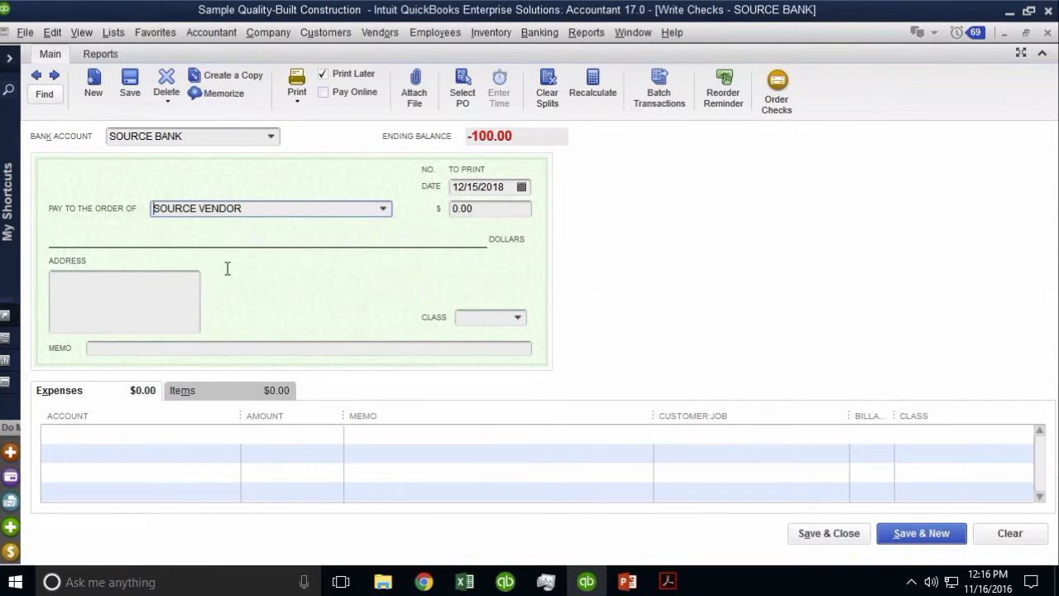
{"action": "left_click_drag", "start_coordinate": [262, 207], "coordinate": [141, 206]}
{"action": "left_click_drag", "start_coordinate": [199, 136], "coordinate": [45, 132]}
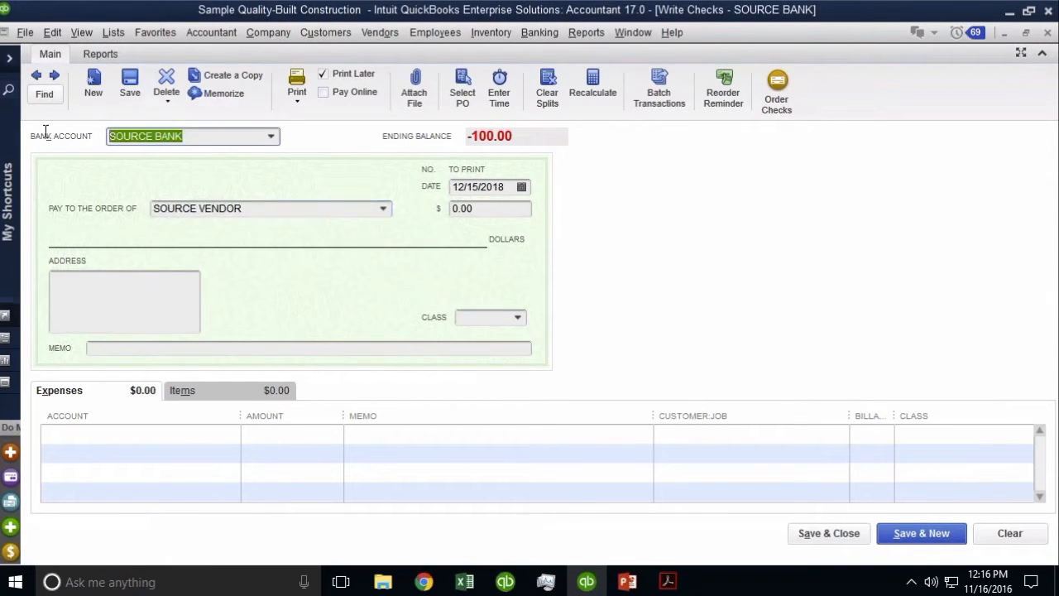
{"action": "left_click_drag", "start_coordinate": [272, 213], "coordinate": [124, 215]}
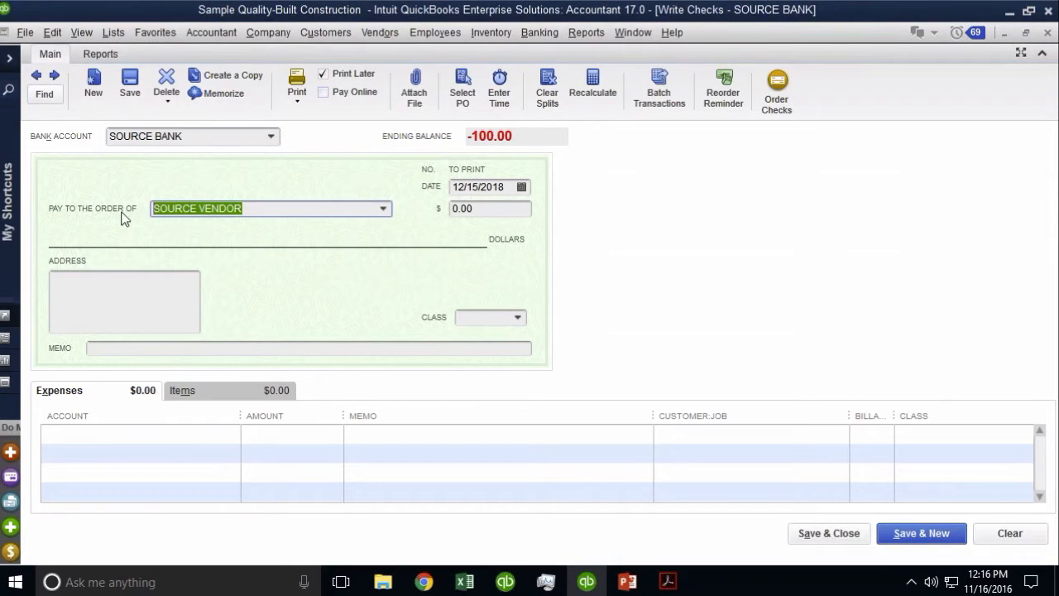
Step: Set the check amount to 100 and its date to 12/30/2018
{"action": "left_click", "coordinate": [471, 209]}
{"action": "type", "text": "100"}
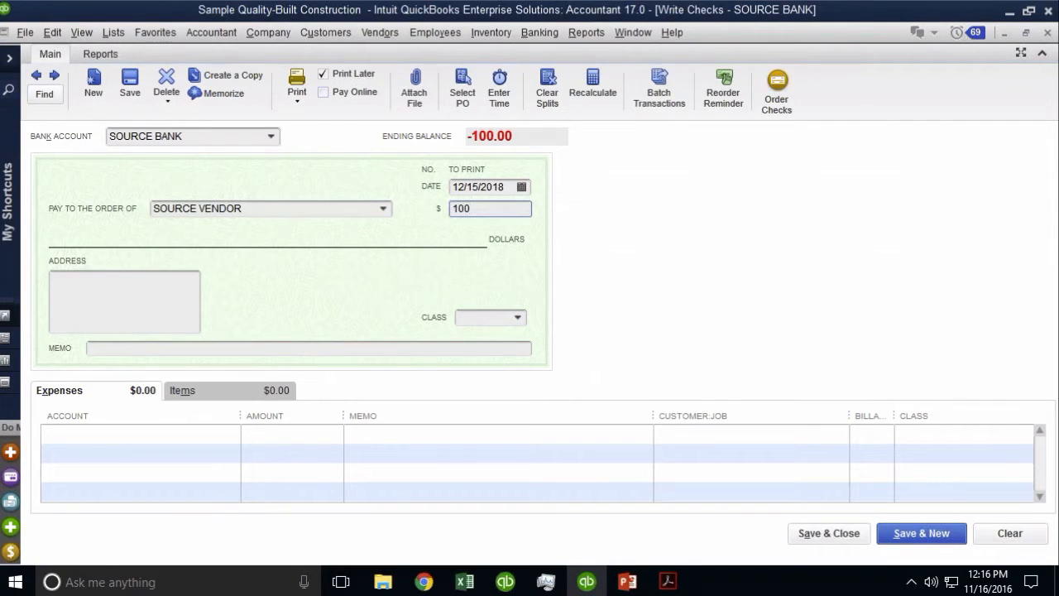
{"action": "left_click_drag", "start_coordinate": [505, 187], "coordinate": [451, 183]}
{"action": "type", "text": "1130"}
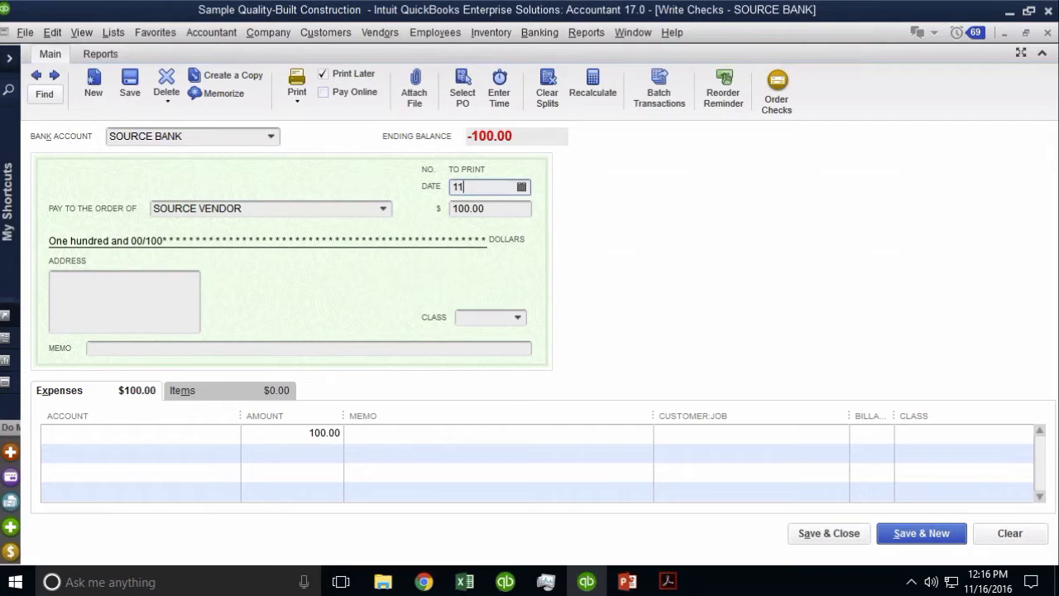
{"action": "key", "text": "BackSpace"}
{"action": "key", "text": "BackSpace"}
{"action": "key", "text": "BackSpace"}
{"action": "type", "text": "22"}
{"action": "key", "text": "BackSpace"}
{"action": "type", "text": "302018"}
{"action": "key", "text": "Tab"}
Step: Enter "source memo" as the check's memo and assign SOURCE CLASS to the check
{"action": "left_click", "coordinate": [149, 347]}
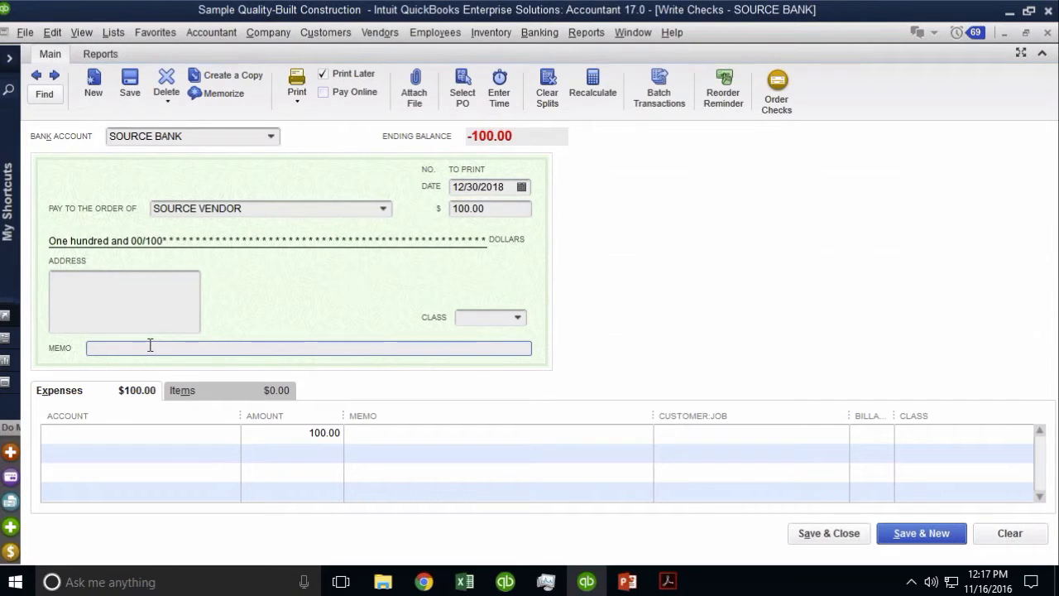
{"action": "type", "text": "source memo"}
{"action": "left_click", "coordinate": [517, 316]}
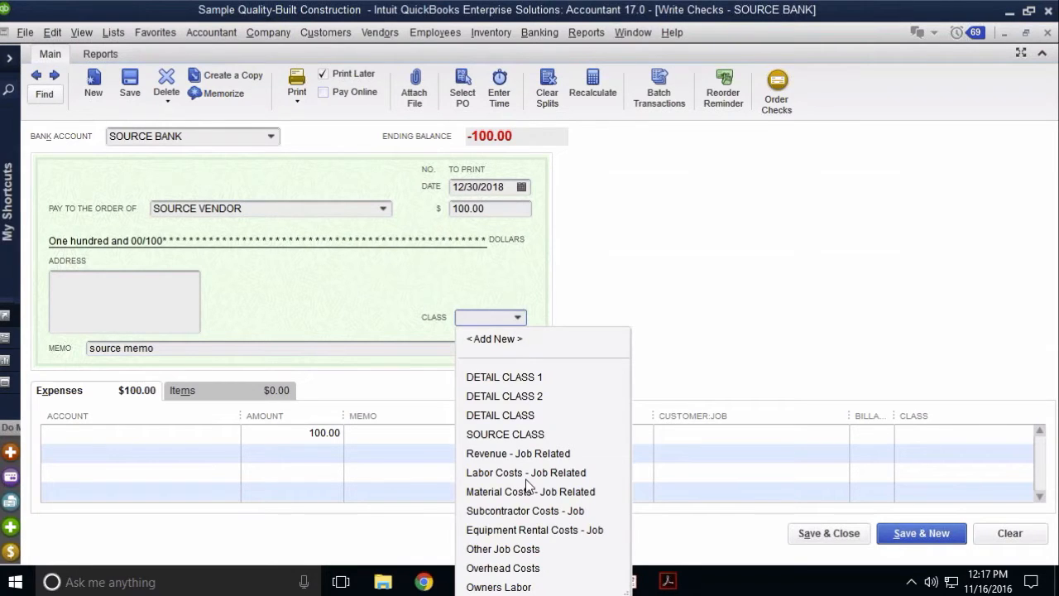
{"action": "left_click", "coordinate": [538, 436]}
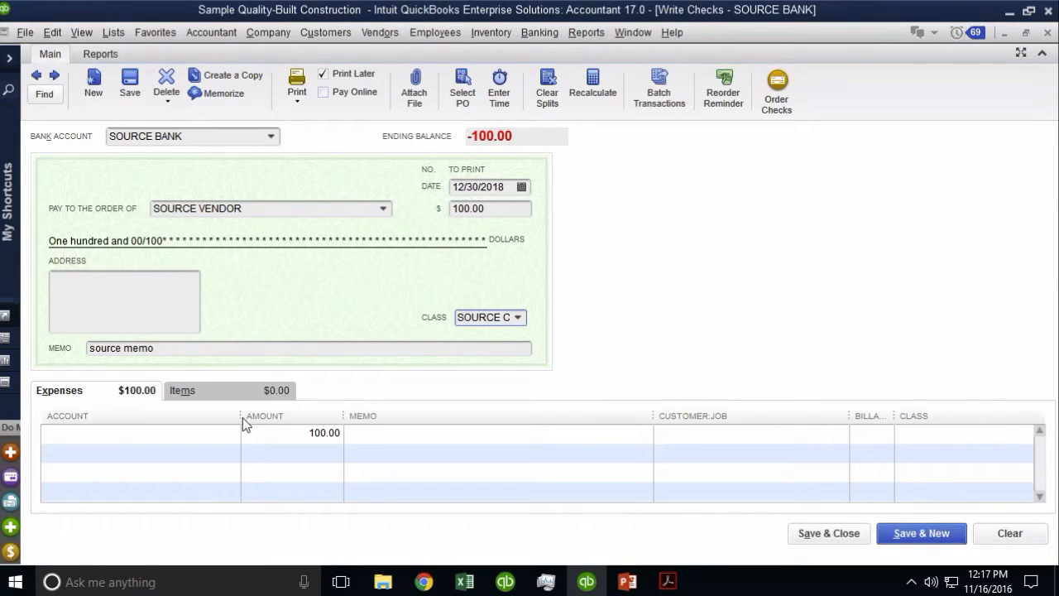
{"action": "left_click", "coordinate": [139, 441]}
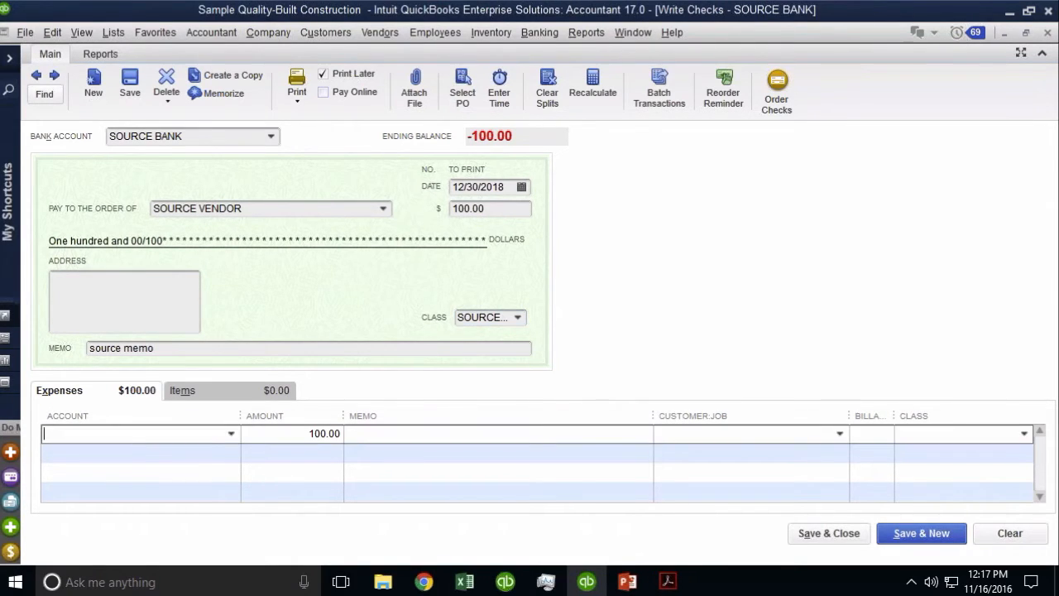
{"action": "type", "text": "SOUR"}
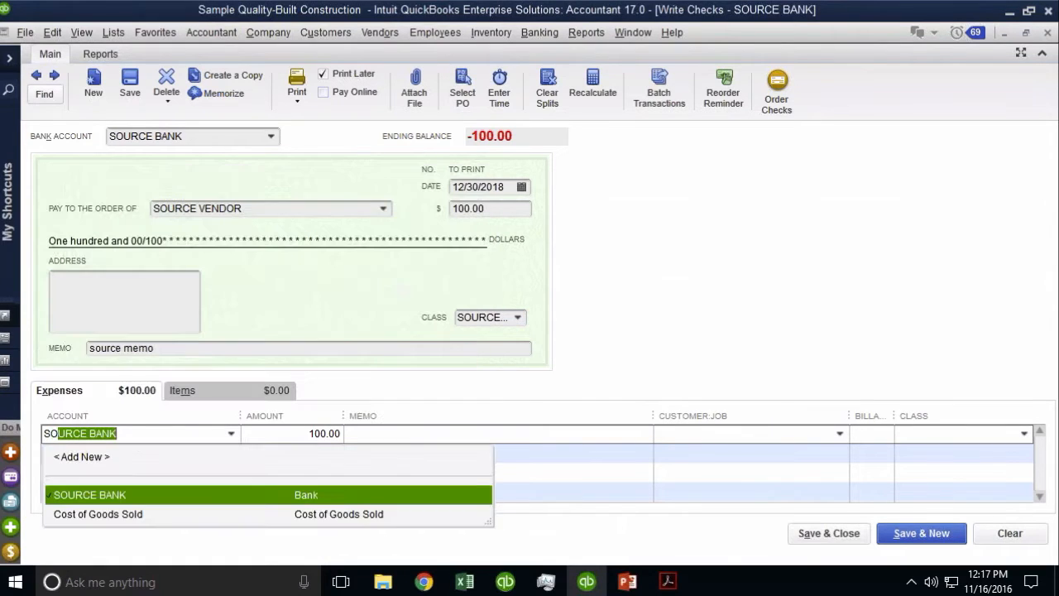
{"action": "key", "text": "BackSpace"}
{"action": "key", "text": "BackSpace"}
{"action": "key", "text": "BackSpace"}
{"action": "key", "text": "BackSpace"}
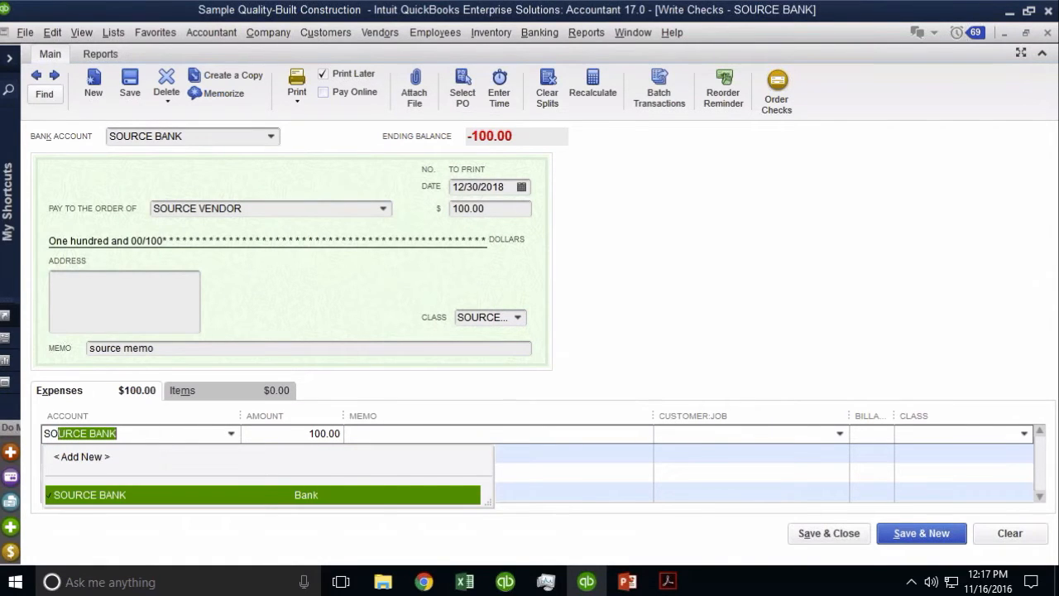
{"action": "type", "text": "ex"}
{"action": "key", "text": "BackSpace"}
{"action": "key", "text": "BackSpace"}
{"action": "type", "text": "SOURC"}
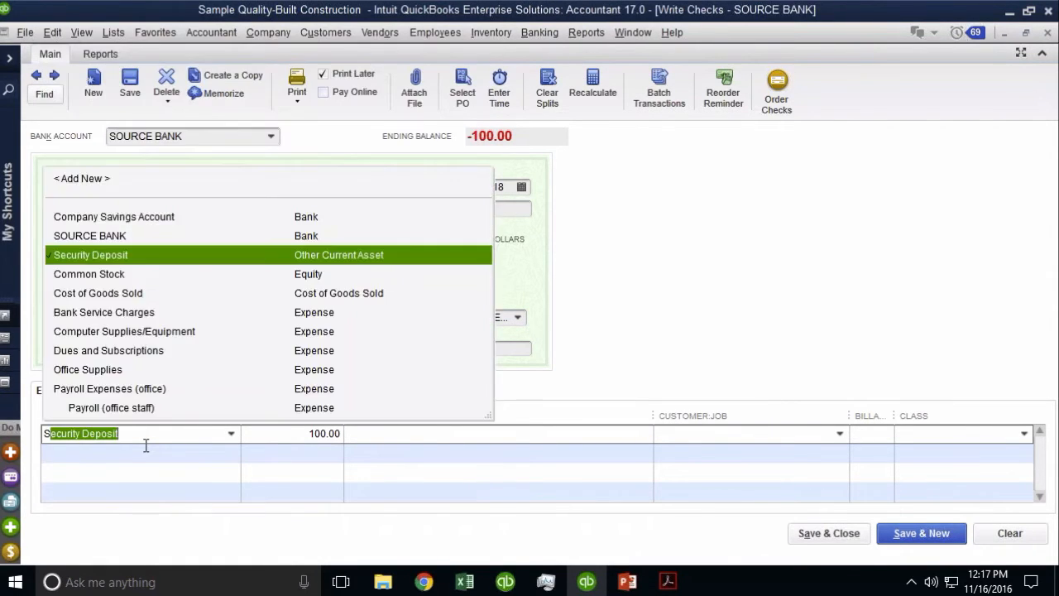
{"action": "key", "text": "BackSpace"}
{"action": "key", "text": "BackSpace"}
{"action": "key", "text": "BackSpace"}
{"action": "key", "text": "BackSpace"}
{"action": "key", "text": "BackSpace"}
{"action": "key", "text": "BackSpace"}
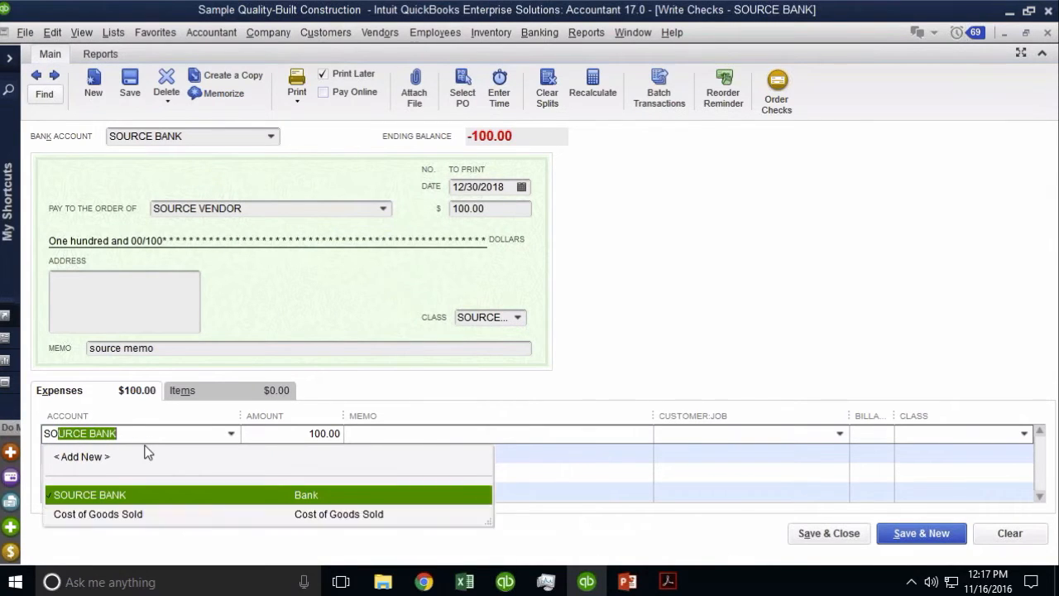
{"action": "type", "text": "E"}
{"action": "key", "text": "BackSpace"}
{"action": "key", "text": "BackSpace"}
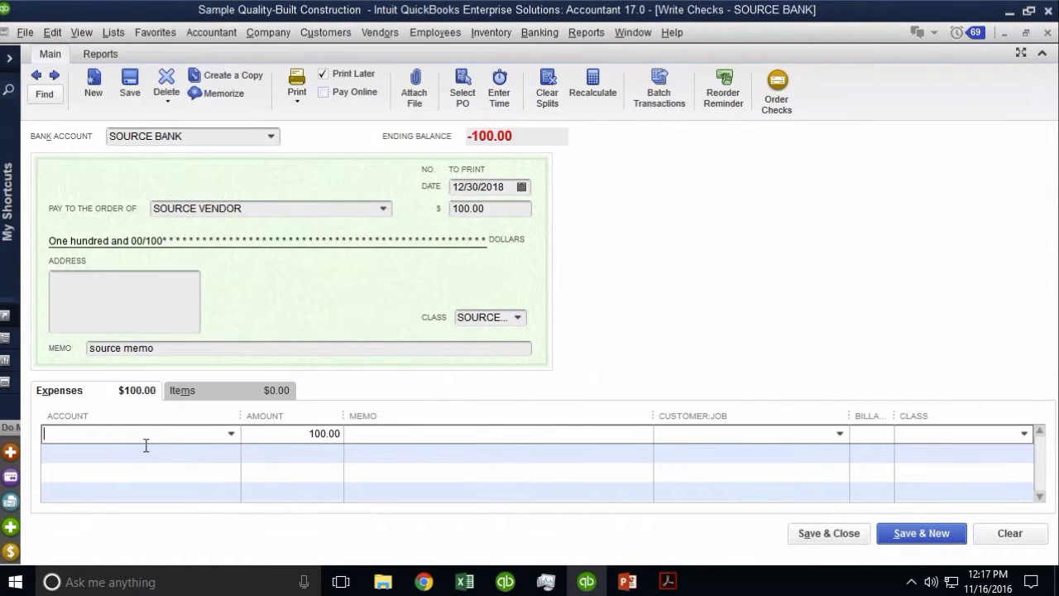
Step: Assign Car/Truck Expense to the first expense line and Office Supplies to the second
{"action": "type", "text": "Car/Truck Expense"}
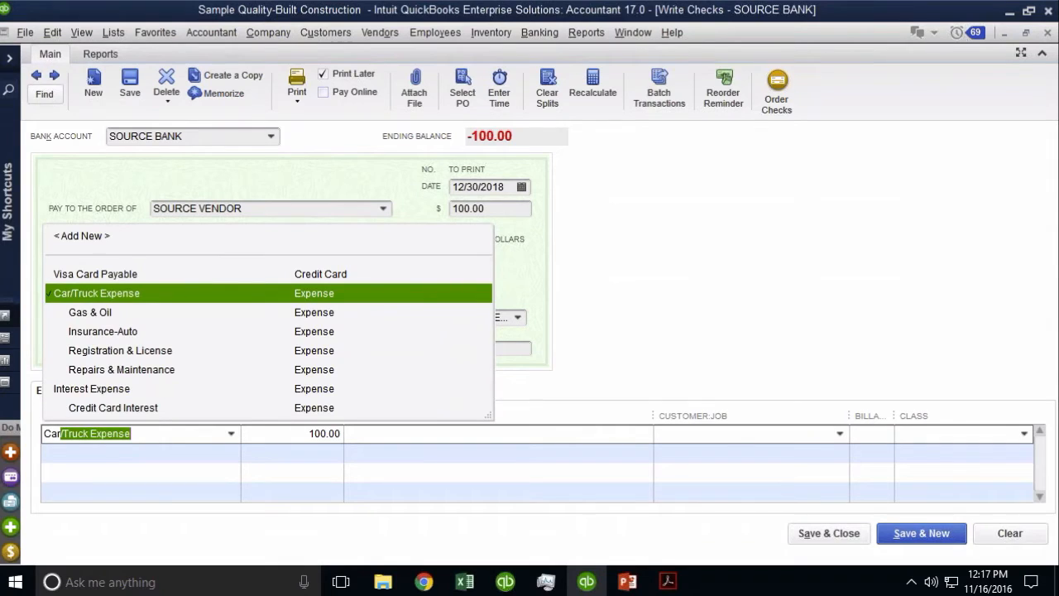
{"action": "left_click", "coordinate": [90, 293]}
{"action": "left_click", "coordinate": [119, 459]}
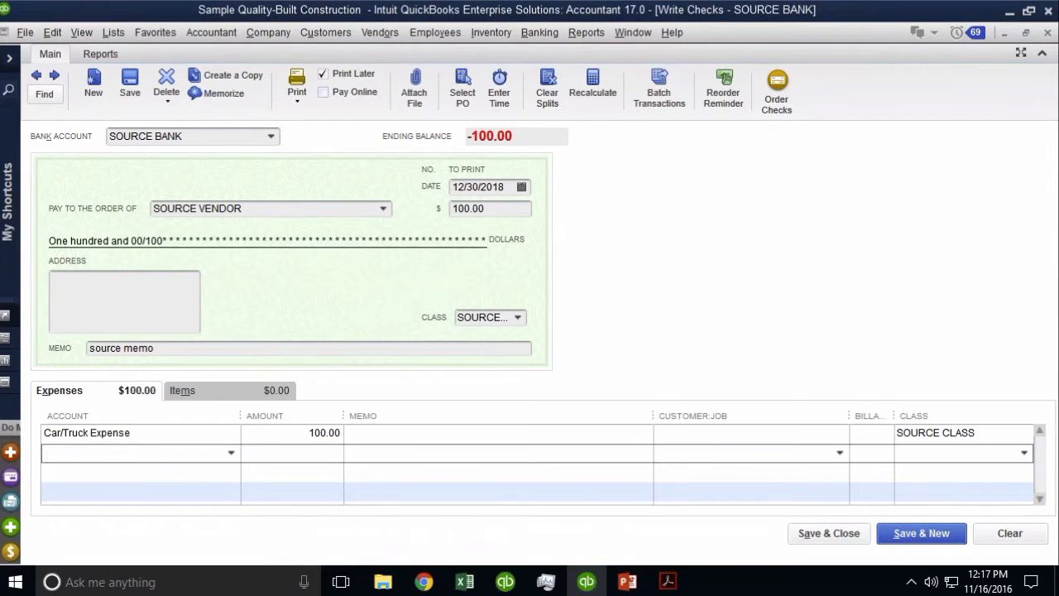
{"action": "type", "text": "Office Supplies"}
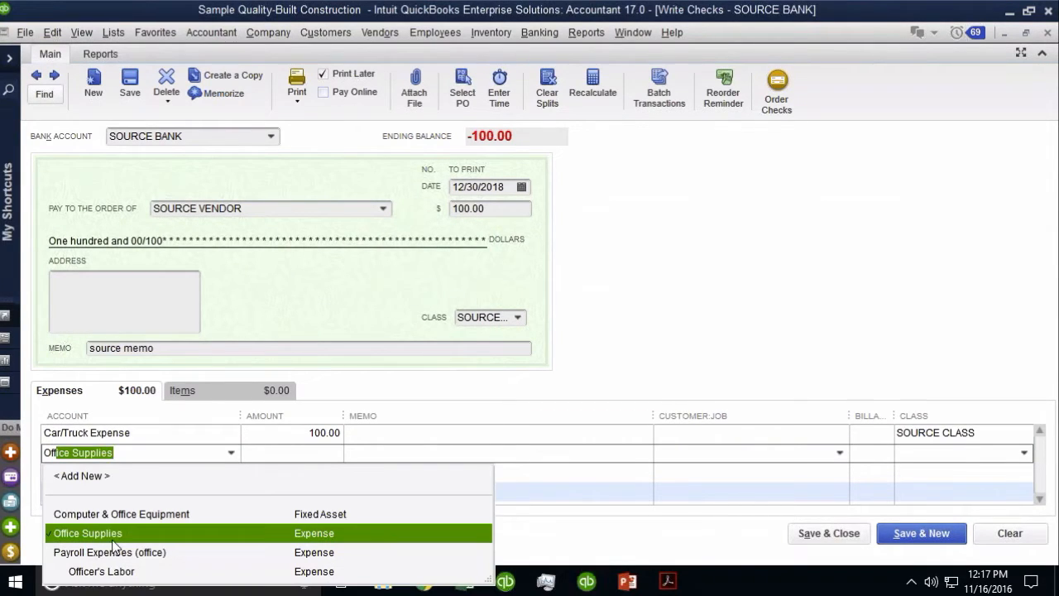
{"action": "left_click", "coordinate": [111, 539]}
Step: Split the check amount into 75 for Car/Truck Expense and 25 for Office Supplies
{"action": "left_click_drag", "start_coordinate": [299, 431], "coordinate": [418, 439]}
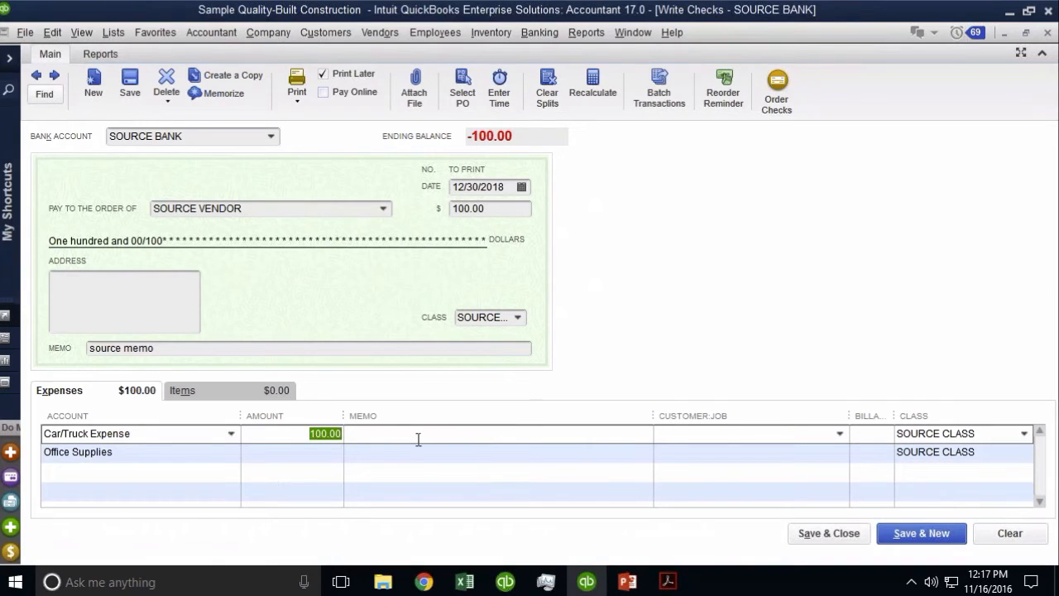
{"action": "type", "text": "75"}
{"action": "key", "text": "Tab"}
{"action": "left_click", "coordinate": [302, 449]}
{"action": "type", "text": "25"}
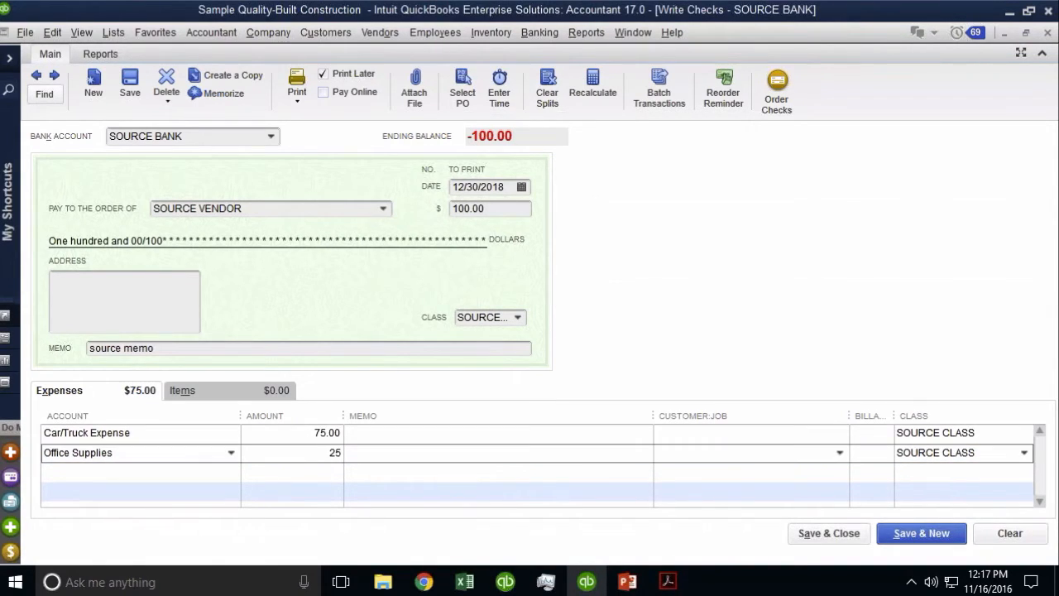
{"action": "left_click", "coordinate": [311, 432]}
{"action": "left_click", "coordinate": [55, 434]}
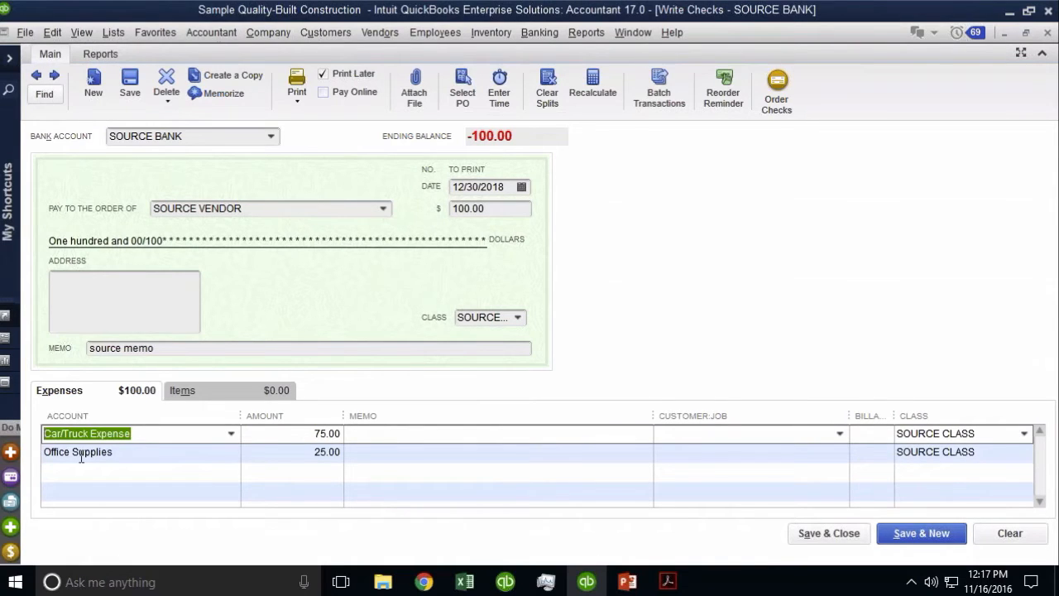
{"action": "left_click", "coordinate": [295, 454]}
{"action": "left_click", "coordinate": [132, 455]}
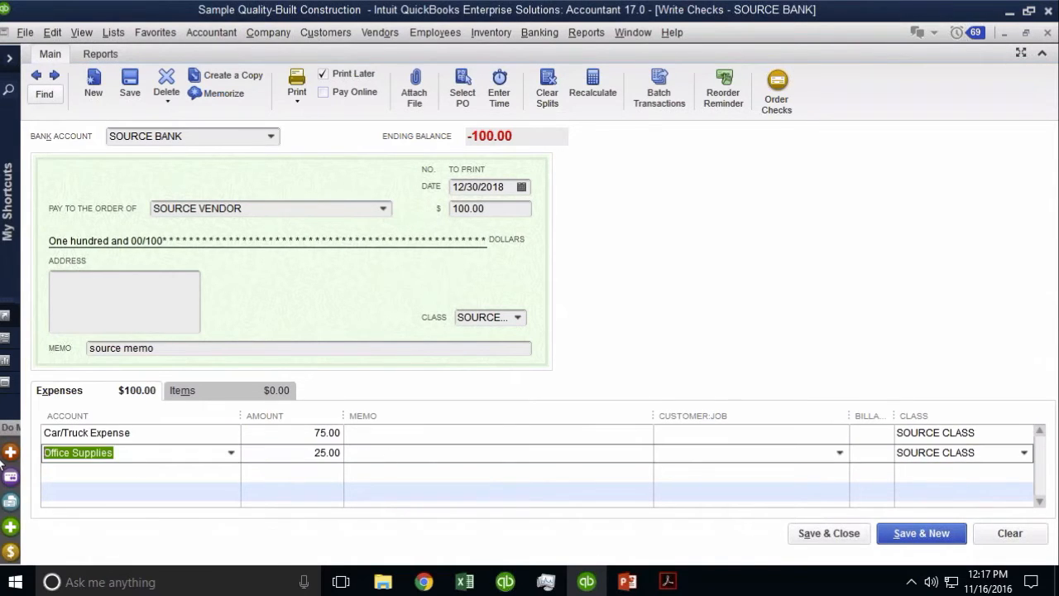
{"action": "left_click", "coordinate": [476, 436]}
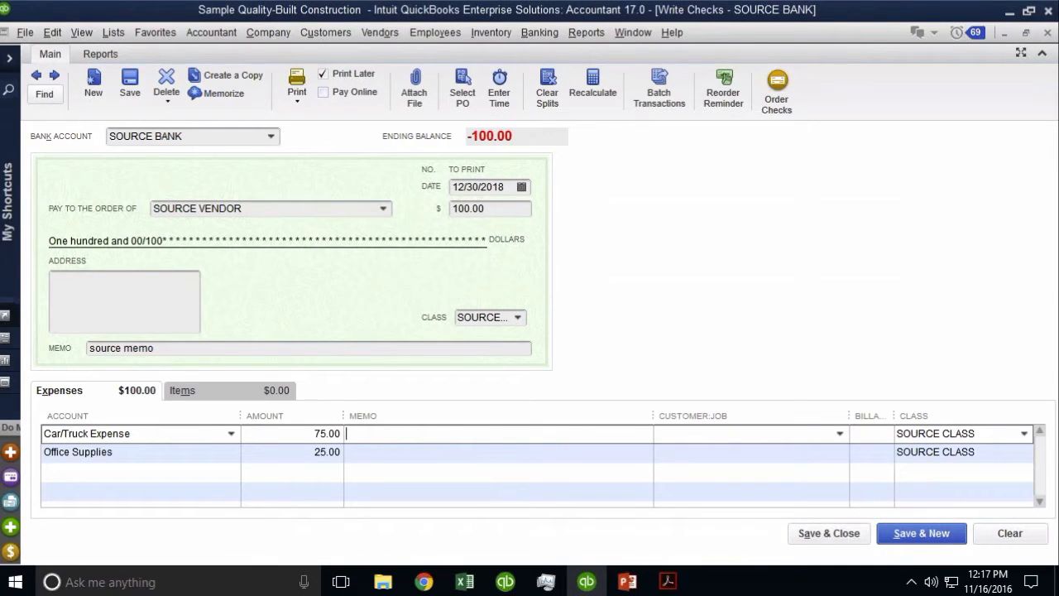
{"action": "type", "text": "source memo"}
{"action": "key", "text": "BackSpace"}
{"action": "key", "text": "BackSpace"}
{"action": "key", "text": "BackSpace"}
{"action": "key", "text": "BackSpace"}
{"action": "key", "text": "BackSpace"}
{"action": "key", "text": "BackSpace"}
{"action": "key", "text": "BackSpace"}
{"action": "key", "text": "BackSpace"}
{"action": "key", "text": "BackSpace"}
{"action": "key", "text": "BackSpace"}
{"action": "key", "text": "BackSpace"}
Step: Enter "detail memo 1" as the Car/Truck Expense line's memo and "detail memo 2" for the Office Supplies line
{"action": "type", "text": "des"}
{"action": "key", "text": "BackSpace"}
{"action": "key", "text": "BackSpace"}
{"action": "type", "text": "etail memo 1"}
{"action": "key", "text": "Tab"}
{"action": "key", "text": "Tab"}
{"action": "key", "text": "Tab"}
{"action": "key", "text": "Tab"}
{"action": "key", "text": "Tab"}
{"action": "type", "text": "detail mem"}
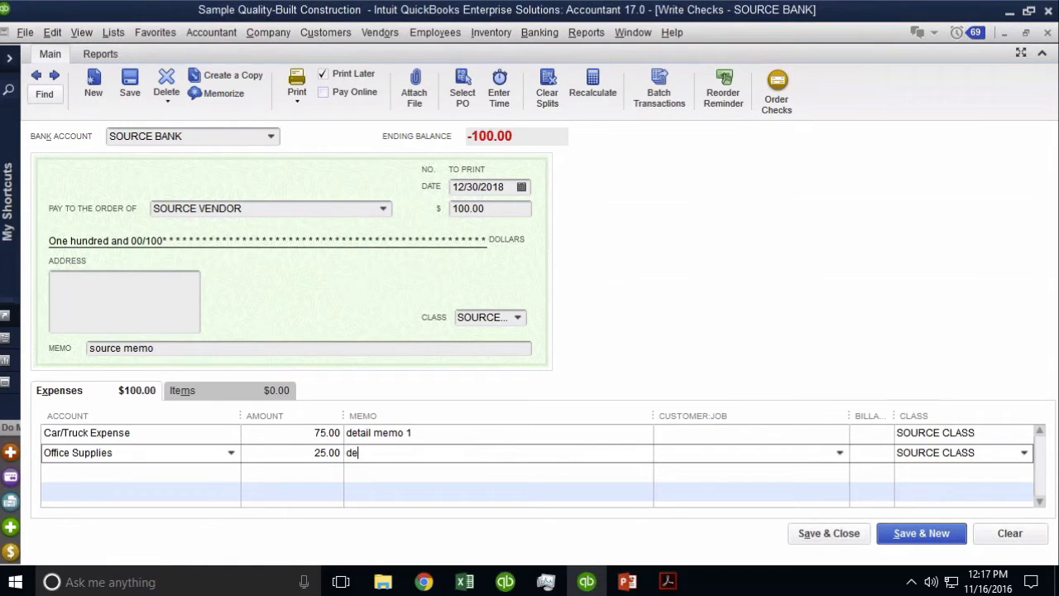
{"action": "type", "text": "o 2"}
Step: Assign DETAIL CUSTOMER 1 to the Car/Truck Expense line and DETAIL CUSTOMER 2 to the Office Supplies line
{"action": "left_click", "coordinate": [781, 433]}
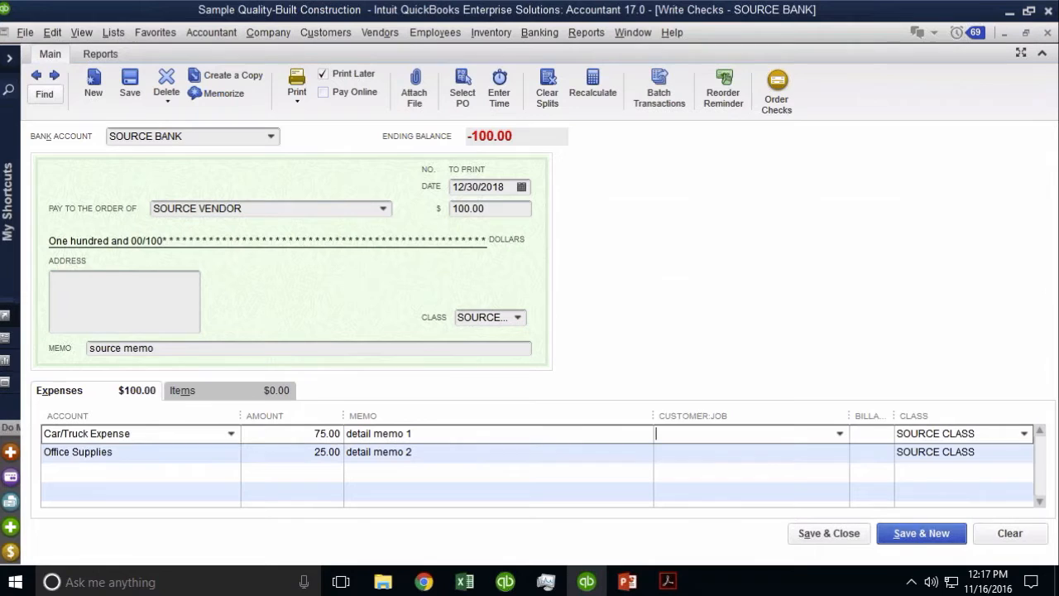
{"action": "left_click", "coordinate": [840, 434]}
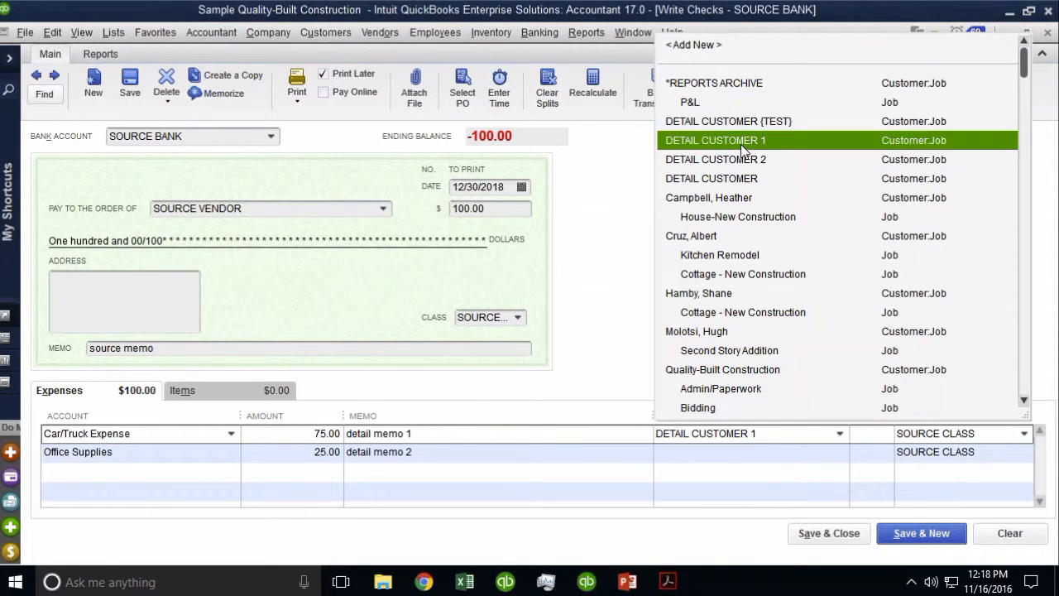
{"action": "left_click", "coordinate": [728, 140]}
{"action": "left_click", "coordinate": [807, 455]}
{"action": "left_click", "coordinate": [839, 454]}
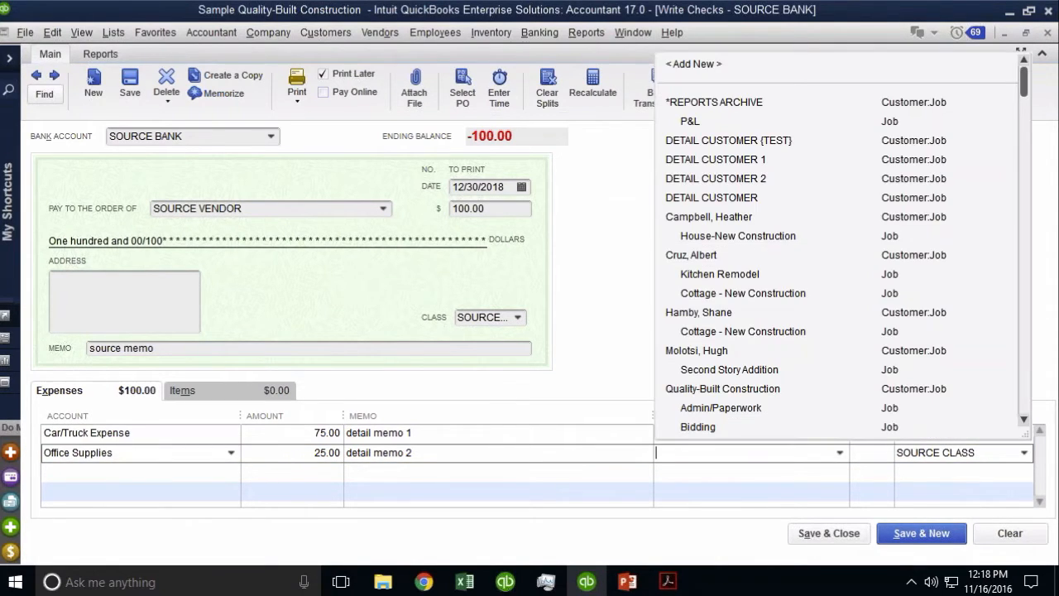
{"action": "left_click", "coordinate": [739, 185]}
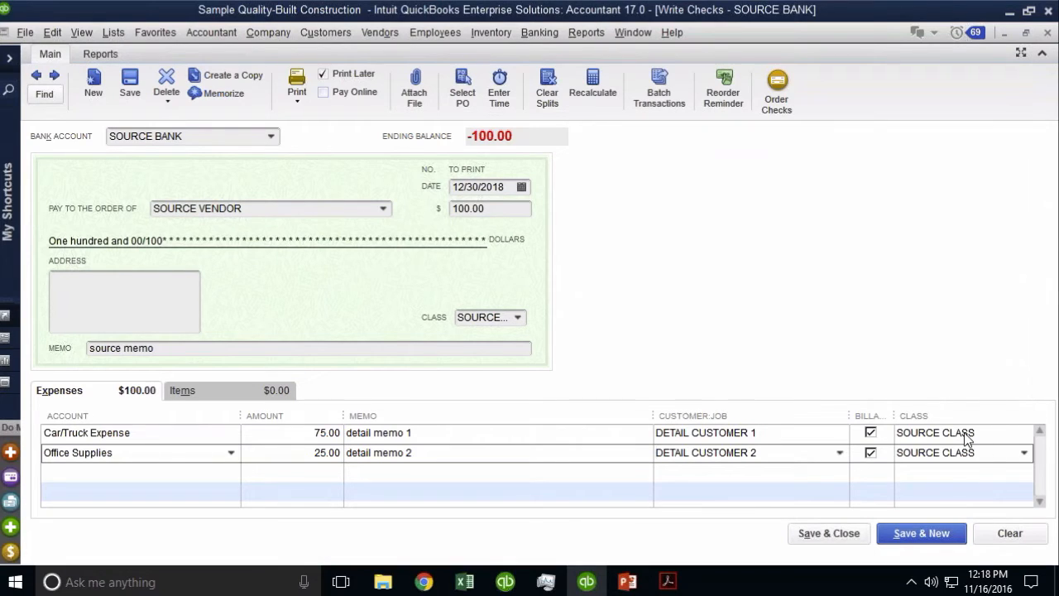
Step: Assign DETAIL CLASS 1 to the Car/Truck Expense line and DETAIL CLASS 2 to the Office Supplies line
{"action": "left_click", "coordinate": [1031, 436]}
{"action": "left_click", "coordinate": [1031, 434]}
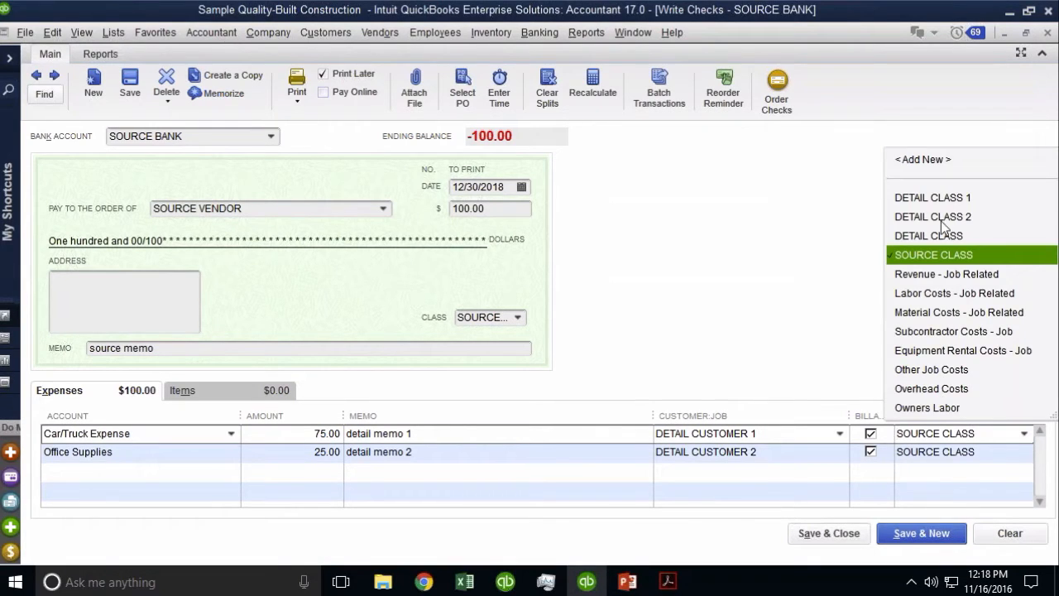
{"action": "left_click", "coordinate": [943, 198]}
{"action": "left_click", "coordinate": [1016, 457]}
{"action": "left_click", "coordinate": [1024, 453]}
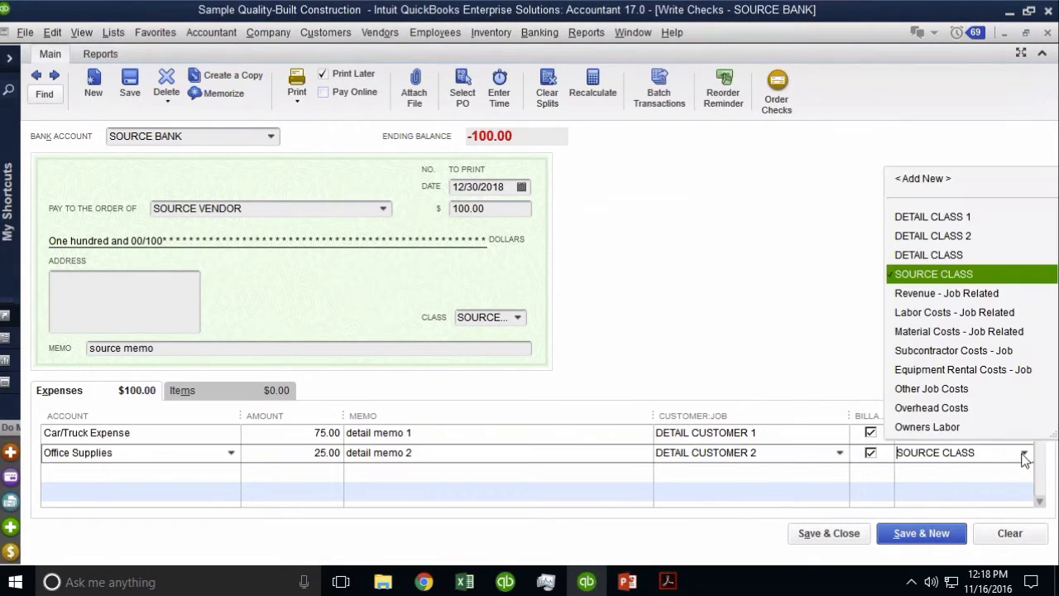
{"action": "left_click", "coordinate": [934, 236]}
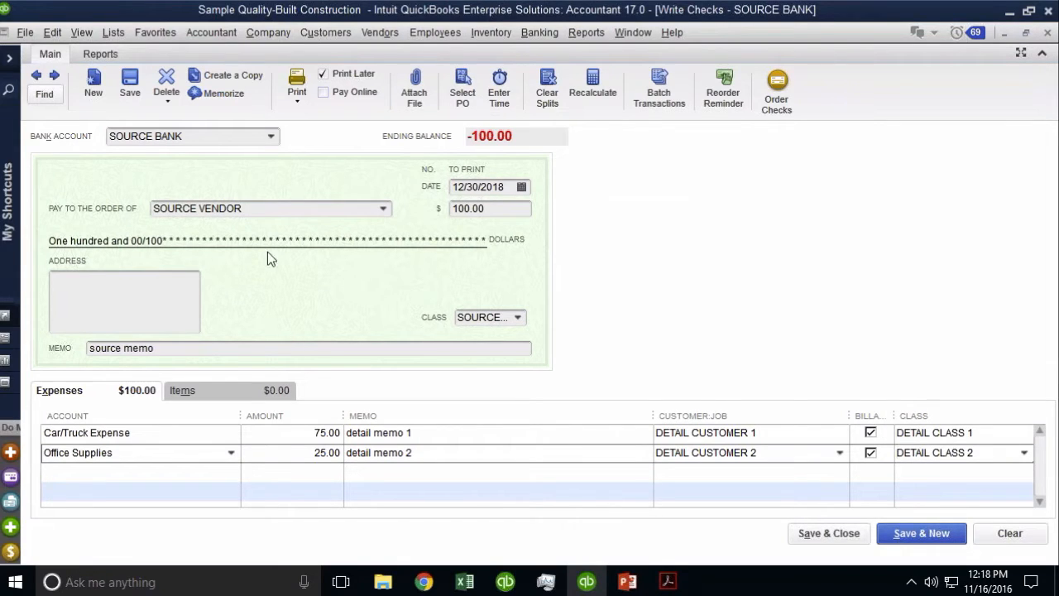
Step: Compare the check's source payee, class and bank account with the customer, class and account on its expense lines
{"action": "left_click", "coordinate": [257, 207]}
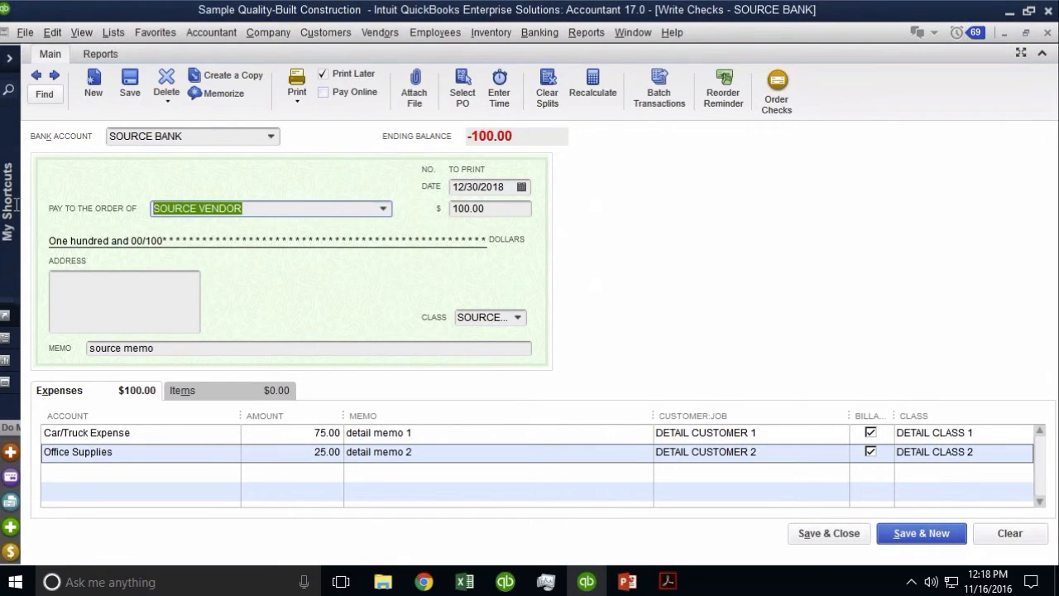
{"action": "left_click", "coordinate": [789, 430]}
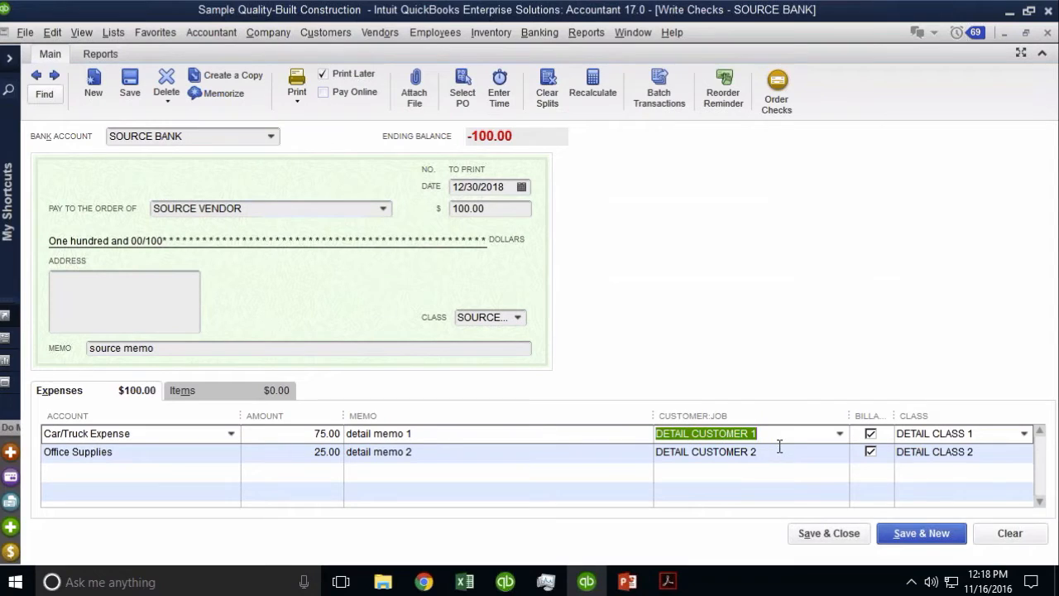
{"action": "left_click", "coordinate": [467, 318]}
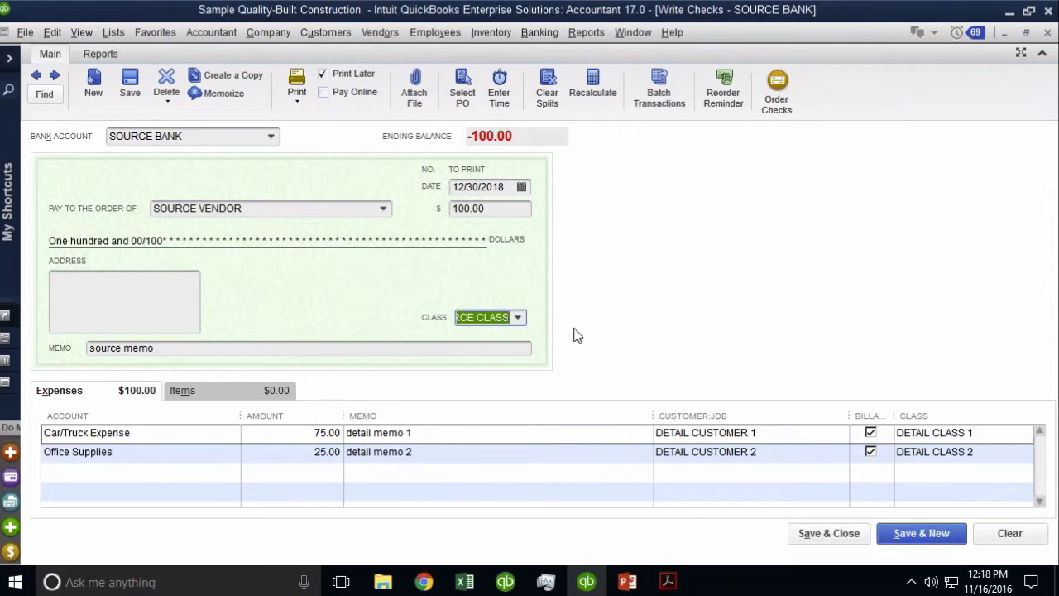
{"action": "left_click", "coordinate": [973, 433]}
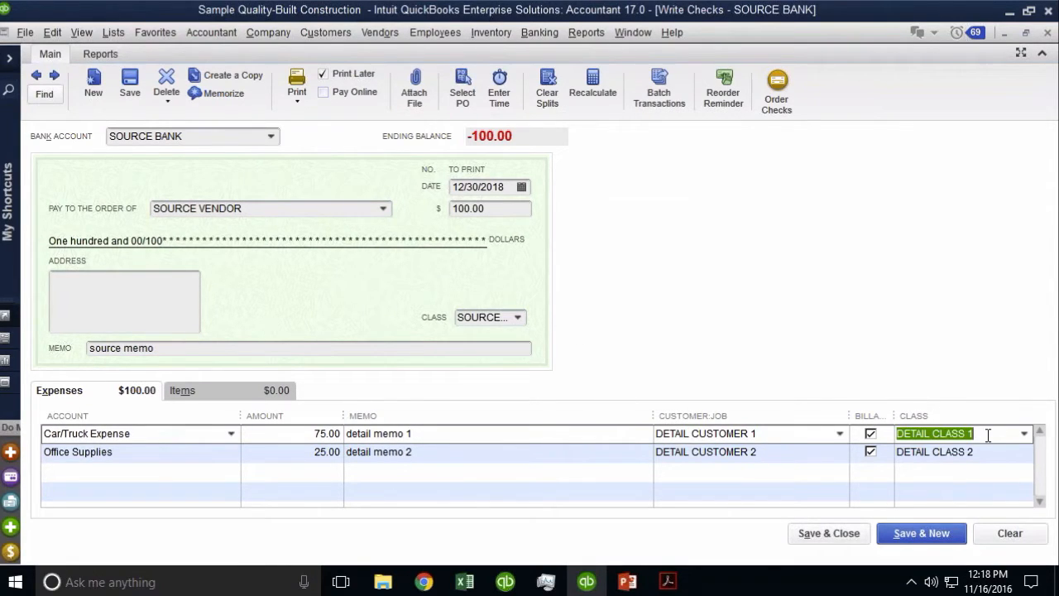
{"action": "left_click", "coordinate": [145, 435]}
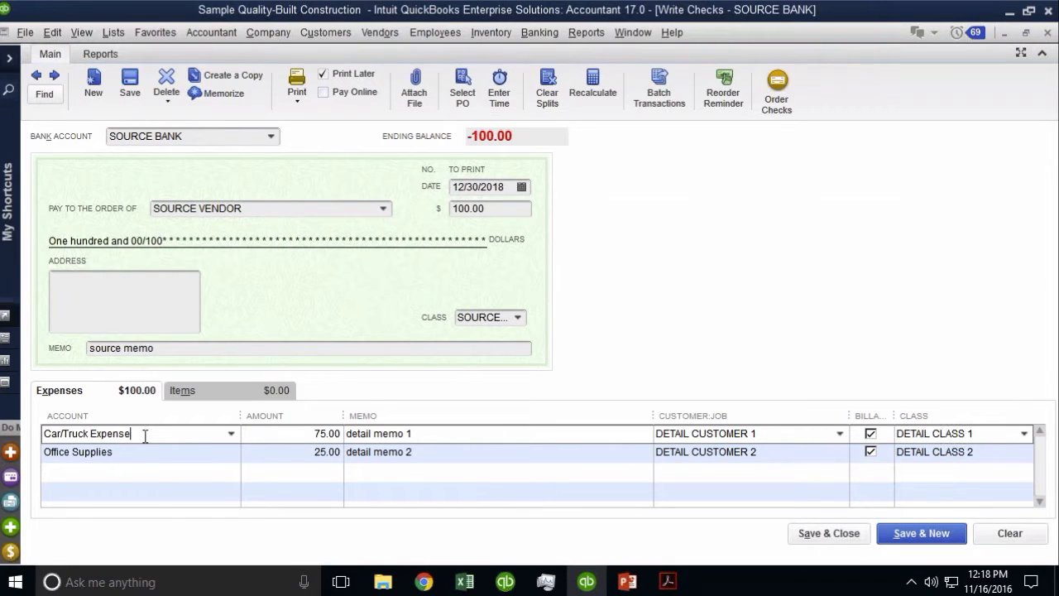
{"action": "key", "text": "Down"}
{"action": "key", "text": "Up"}
{"action": "key", "text": "Down"}
{"action": "key", "text": "Up"}
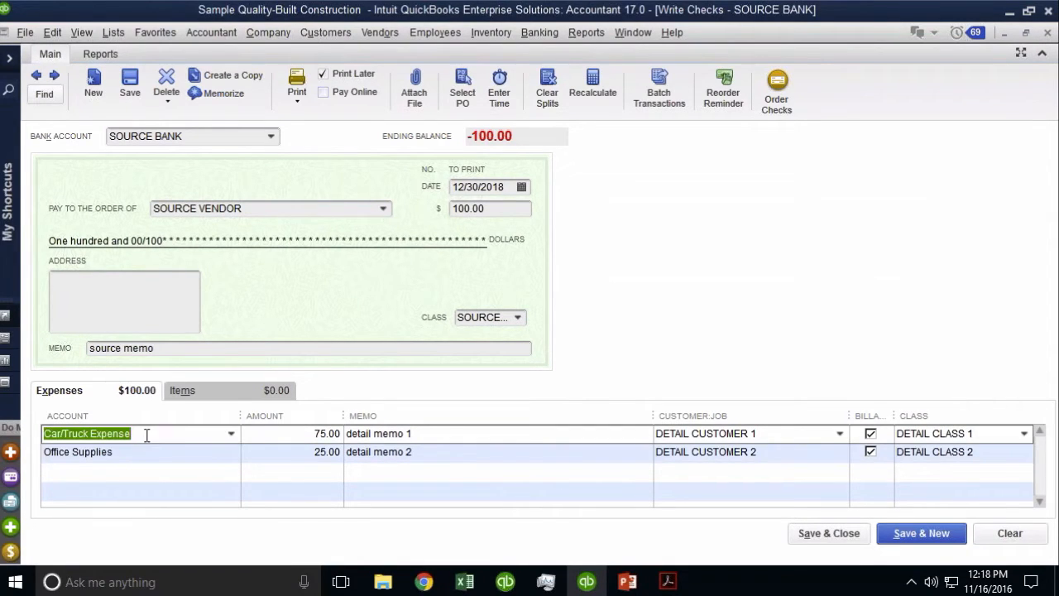
{"action": "left_click", "coordinate": [201, 134]}
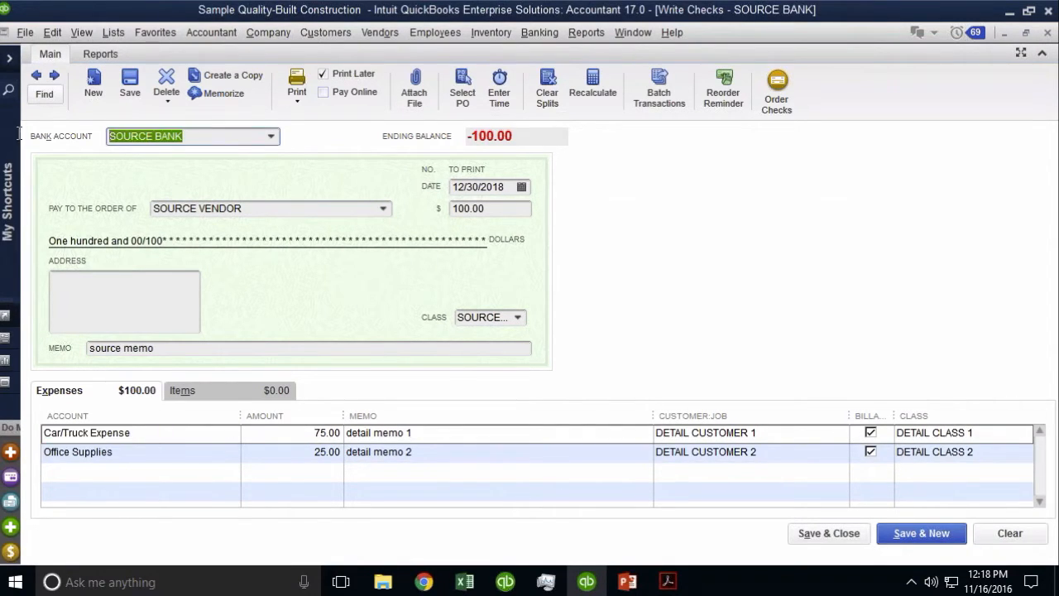
{"action": "left_click", "coordinate": [984, 431]}
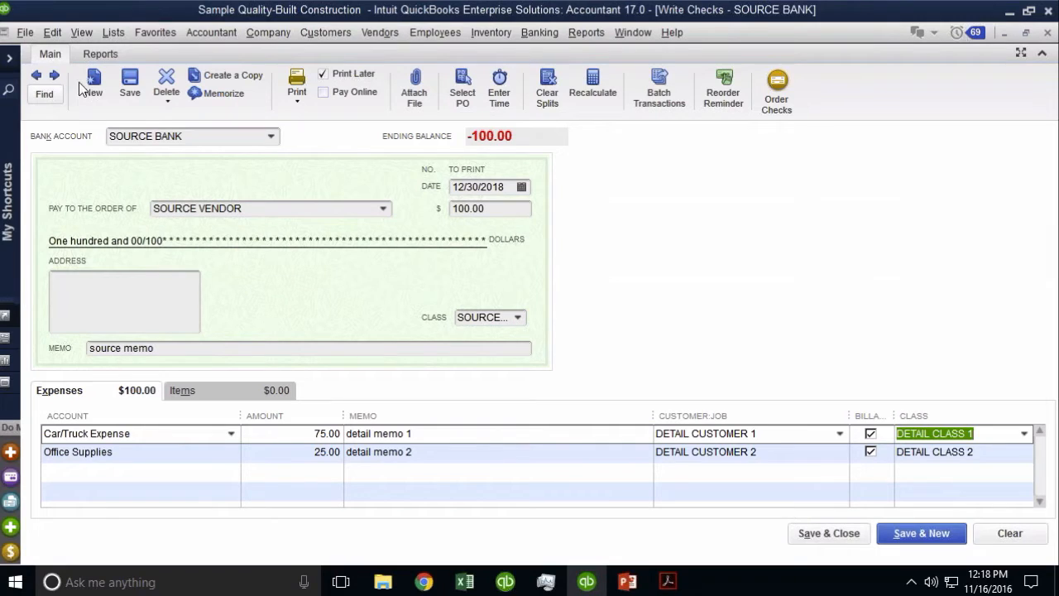
Step: Save the check and open its Transaction Journal report
{"action": "left_click", "coordinate": [131, 86]}
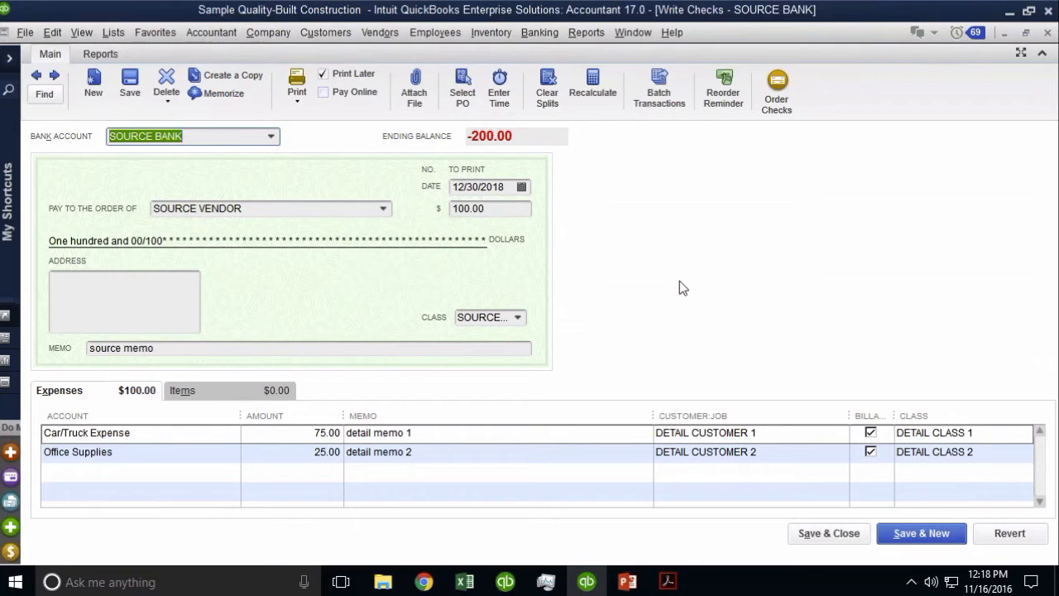
{"action": "key", "text": "ctrl+y"}
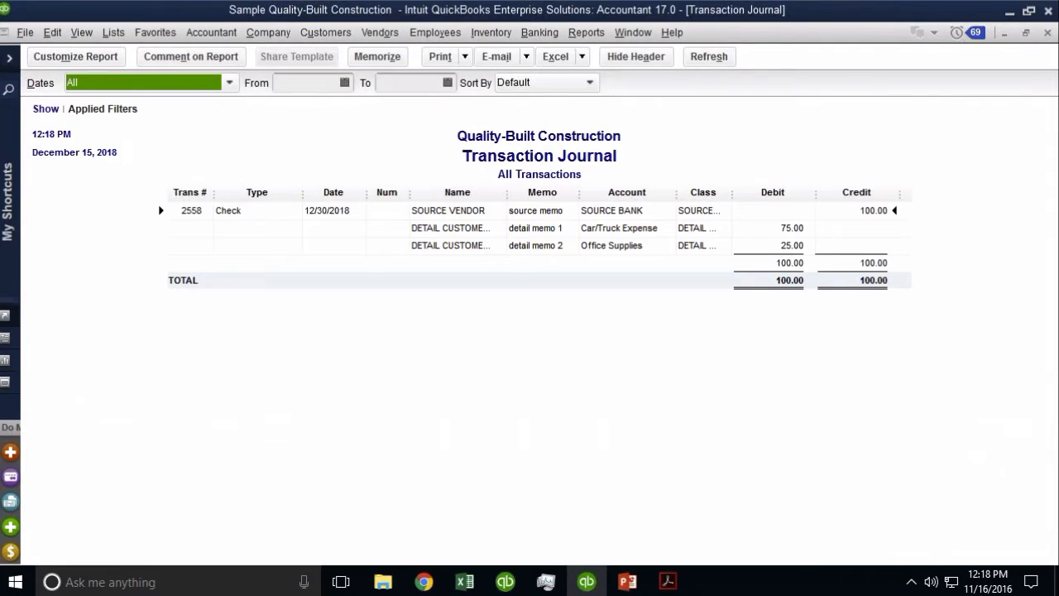
Step: Widen the Name, Class and Memo columns of the Transaction Journal to show their full entries
{"action": "left_click_drag", "start_coordinate": [366, 192], "coordinate": [354, 193]}
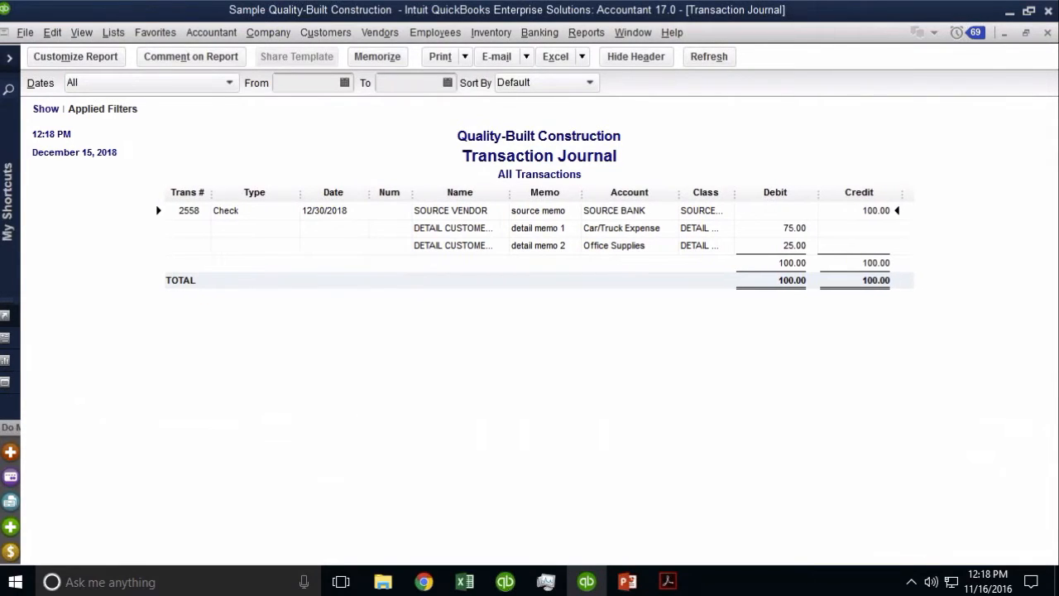
{"action": "left_click_drag", "start_coordinate": [504, 192], "coordinate": [581, 192]}
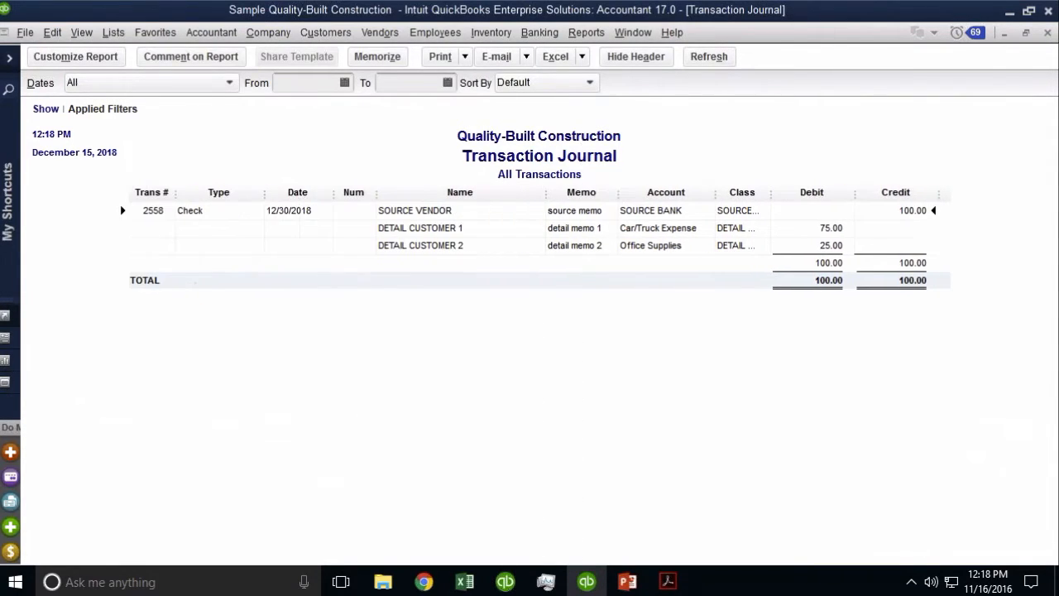
{"action": "double_click", "coordinate": [448, 211]}
{"action": "key", "text": "ctrl"}
{"action": "key", "text": "ctrl"}
{"action": "left_click_drag", "start_coordinate": [777, 192], "coordinate": [865, 192]}
{"action": "key", "text": "ctrl"}
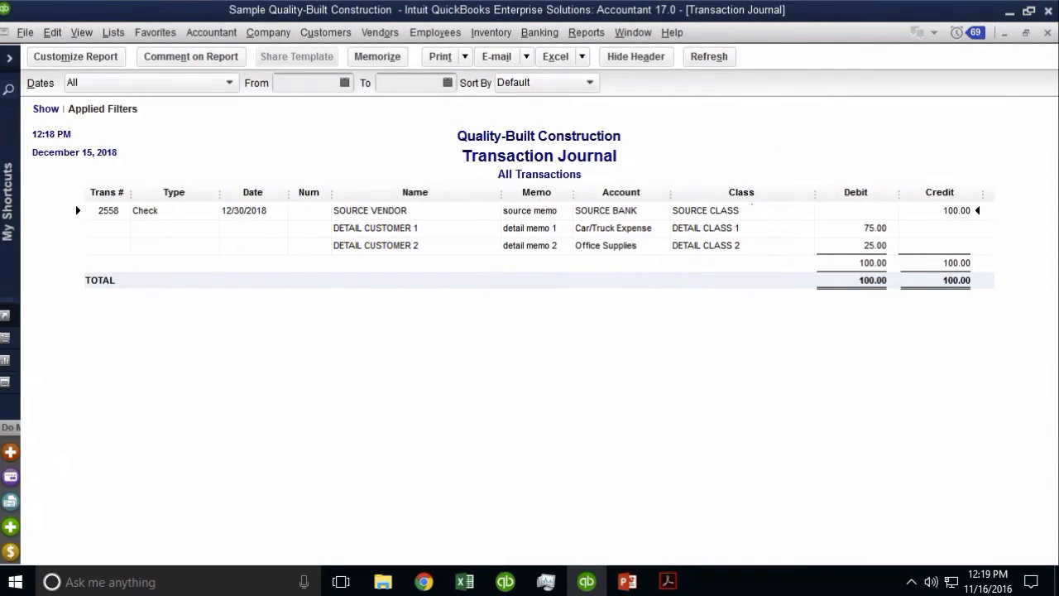
{"action": "left_click", "coordinate": [402, 230]}
{"action": "left_click", "coordinate": [417, 249]}
{"action": "left_click_drag", "start_coordinate": [571, 192], "coordinate": [591, 194]}
{"action": "left_click", "coordinate": [413, 230]}
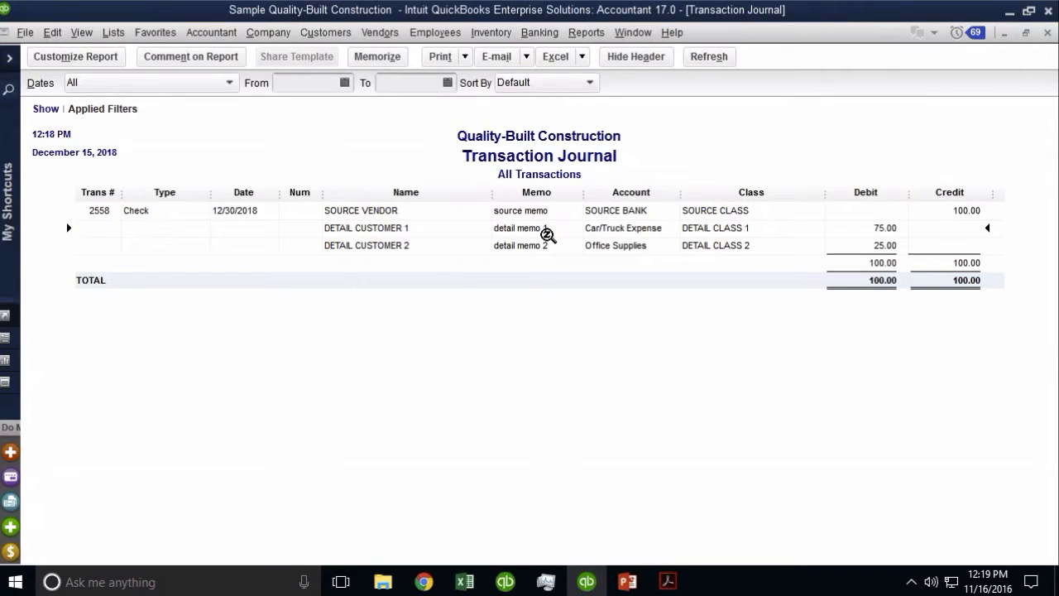
{"action": "double_click", "coordinate": [546, 234]}
Step: Filter the Transaction Journal by Detail Level set to Summary only
{"action": "left_click", "coordinate": [66, 57]}
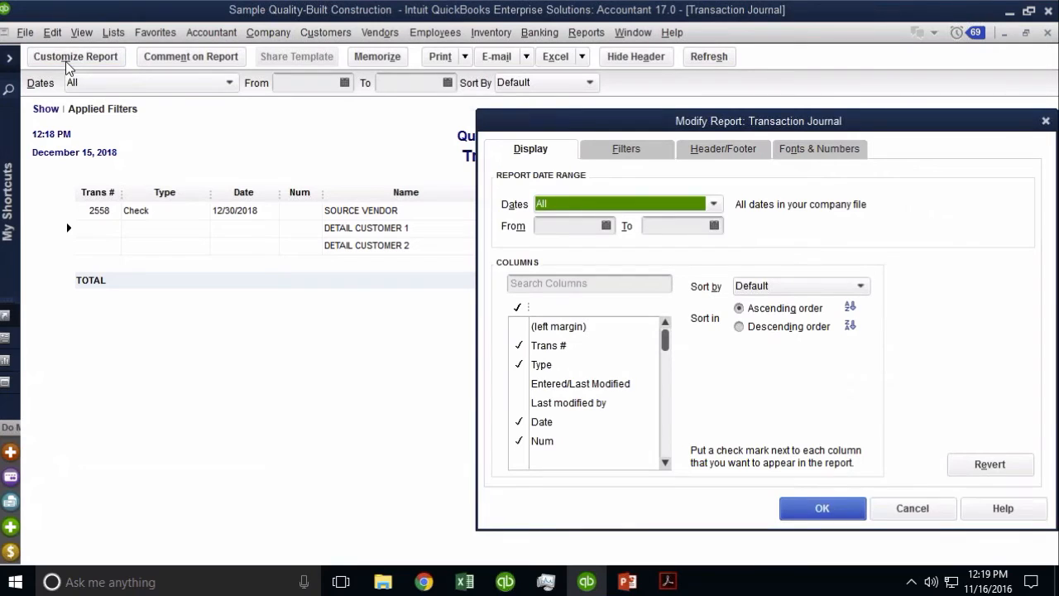
{"action": "left_click", "coordinate": [622, 152]}
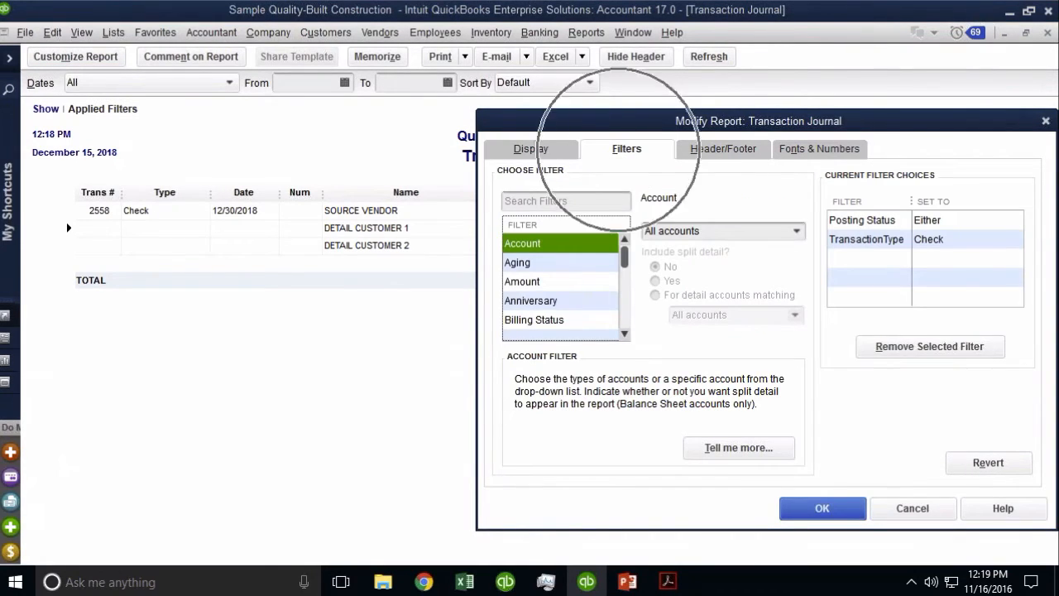
{"action": "left_click_drag", "start_coordinate": [626, 262], "coordinate": [626, 273]}
{"action": "left_click", "coordinate": [556, 303]}
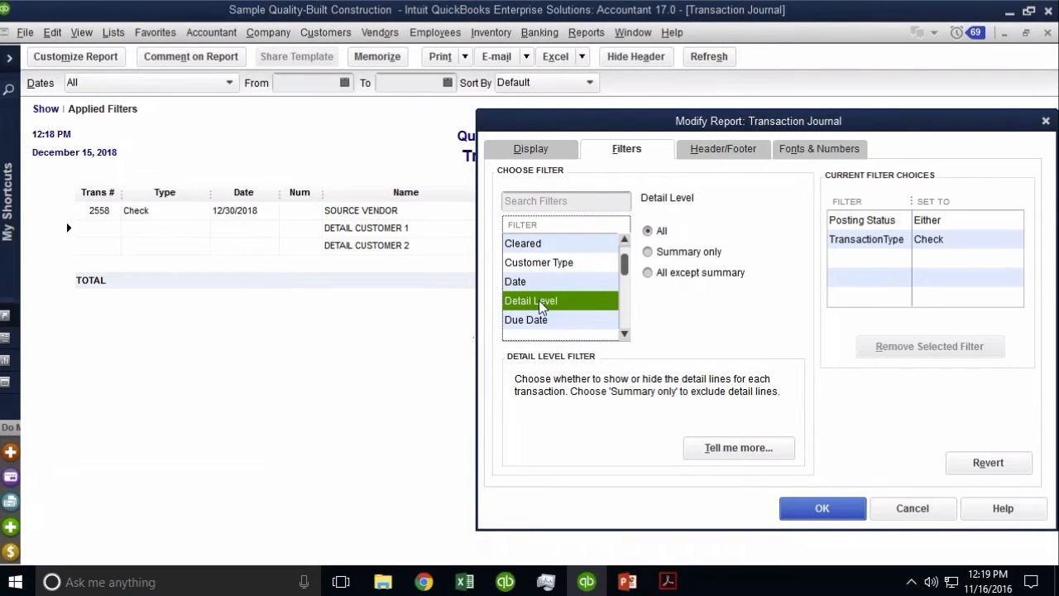
{"action": "left_click", "coordinate": [671, 258]}
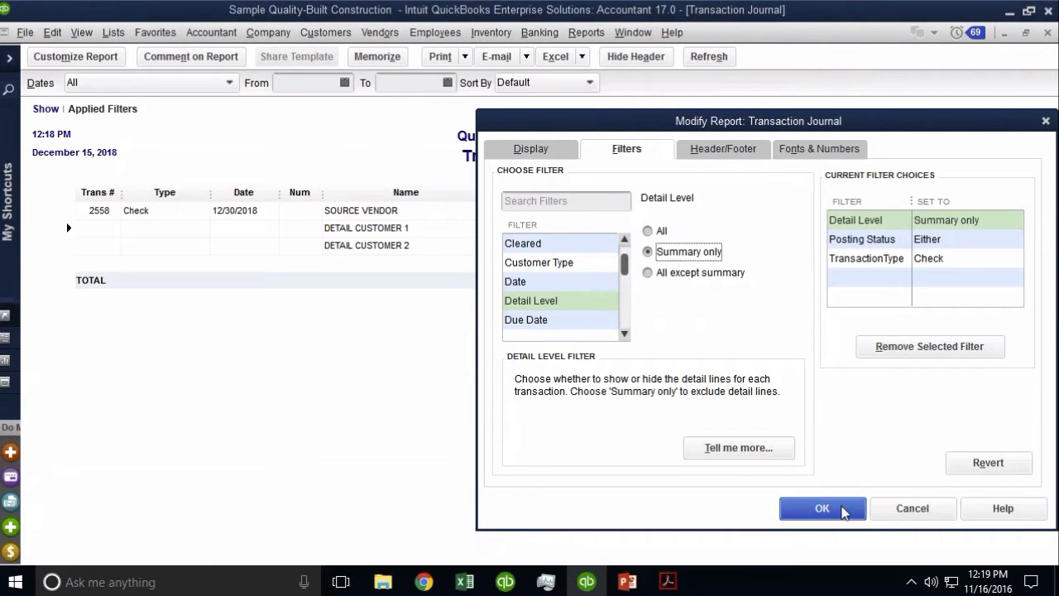
{"action": "left_click", "coordinate": [824, 508]}
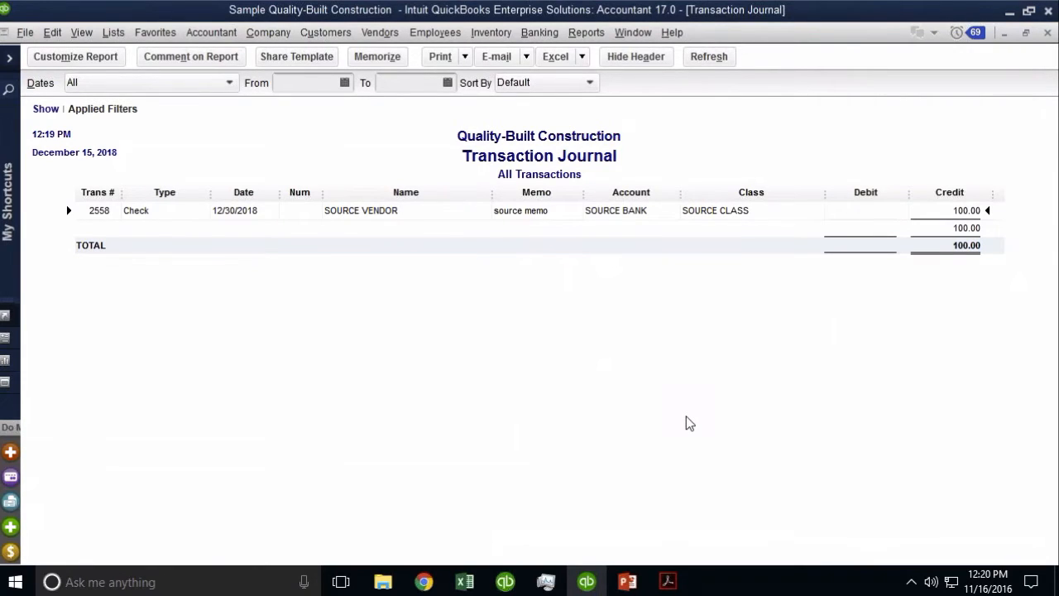
Step: Change the Transaction Journal's Detail Level filter to All except summary
{"action": "left_click", "coordinate": [66, 59]}
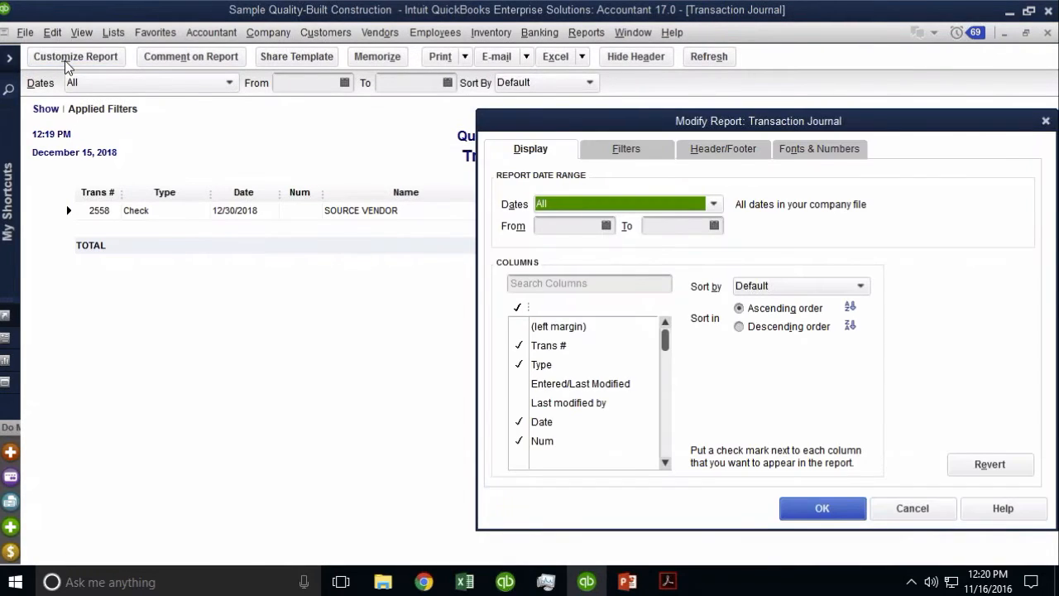
{"action": "left_click", "coordinate": [620, 154]}
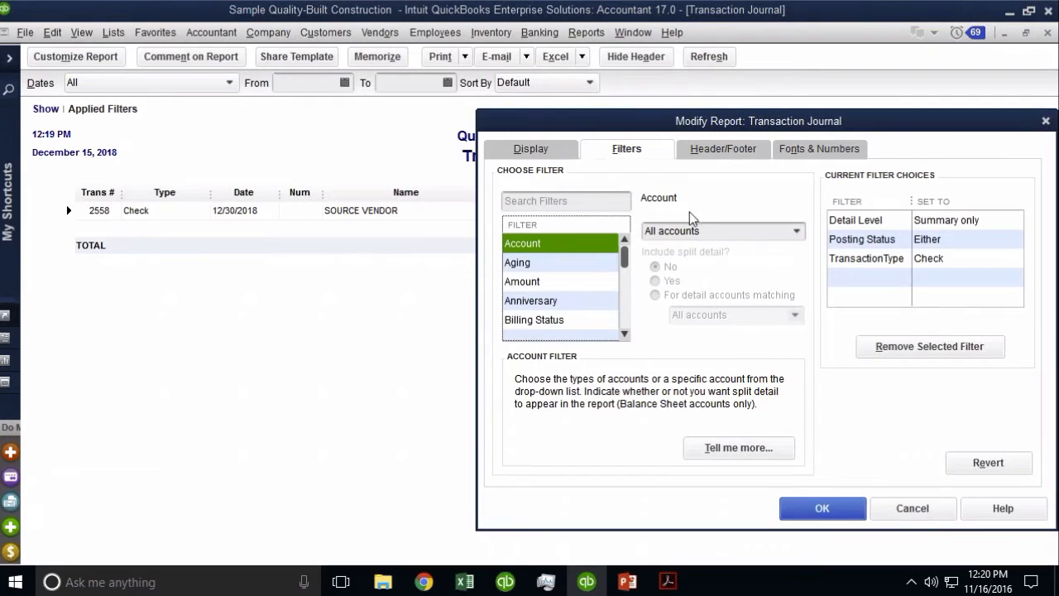
{"action": "left_click", "coordinate": [864, 220]}
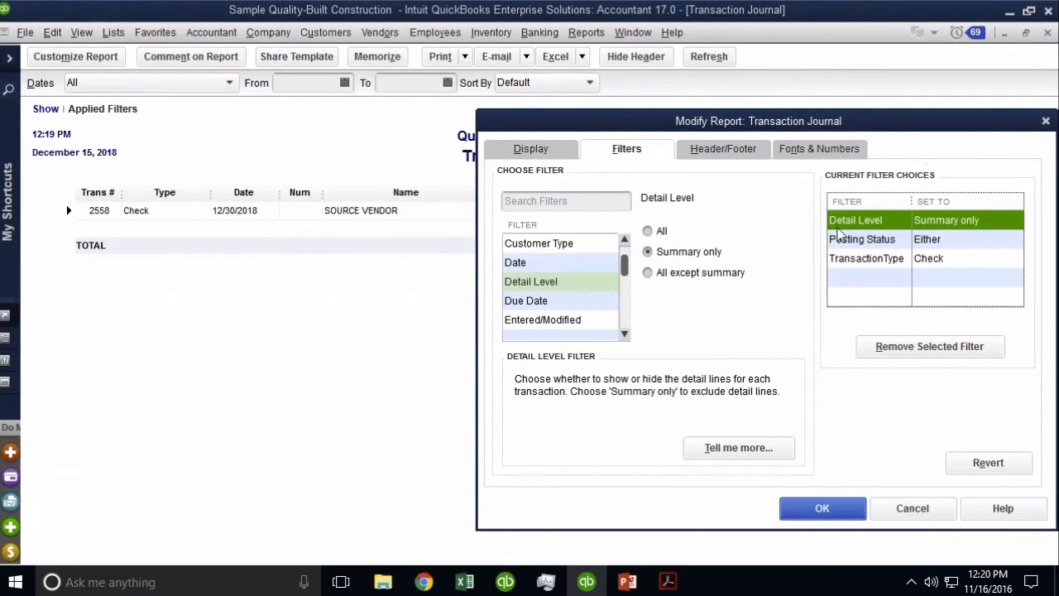
{"action": "left_click", "coordinate": [669, 255]}
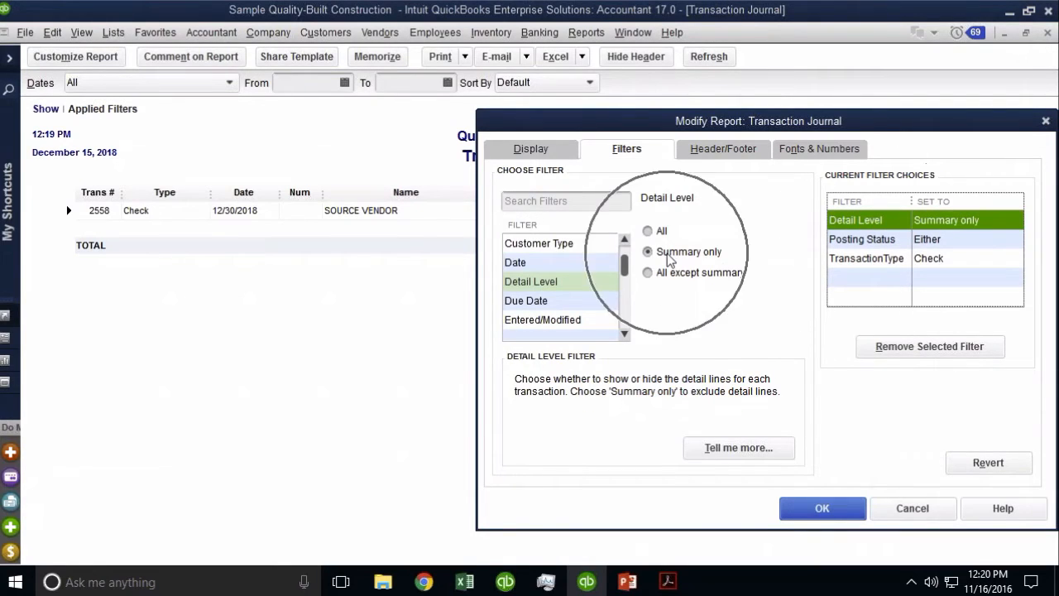
{"action": "left_click", "coordinate": [661, 275]}
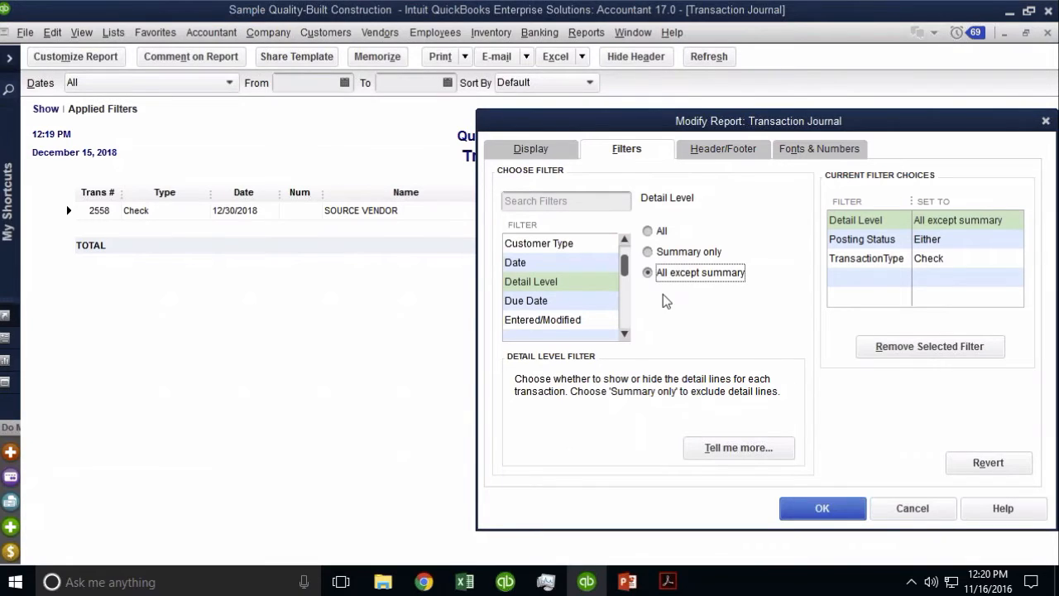
{"action": "left_click", "coordinate": [822, 510]}
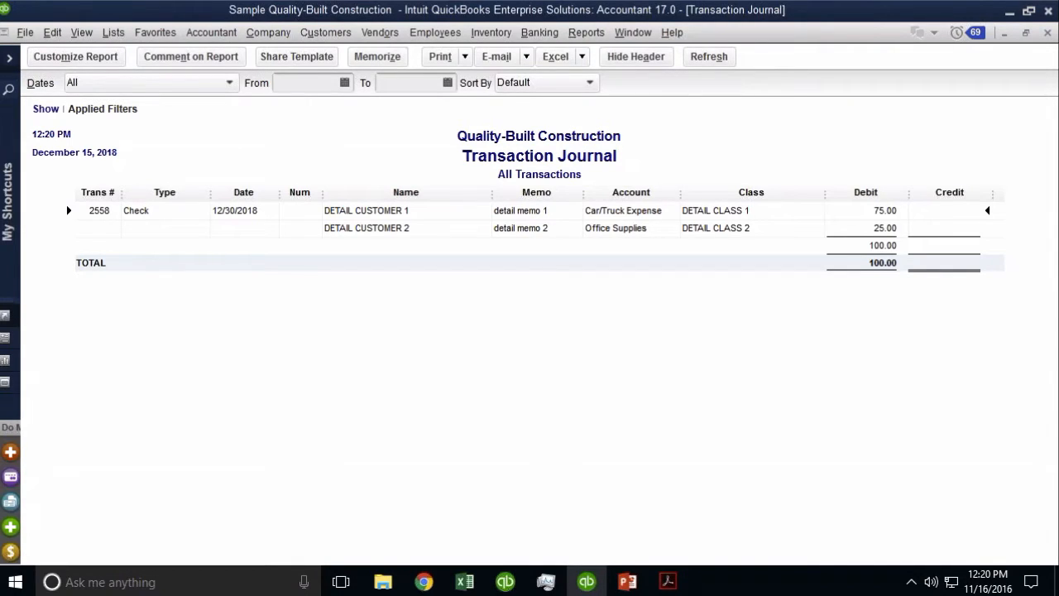
Step: Close the Transaction Journal report and the check window
{"action": "key", "text": "Escape"}
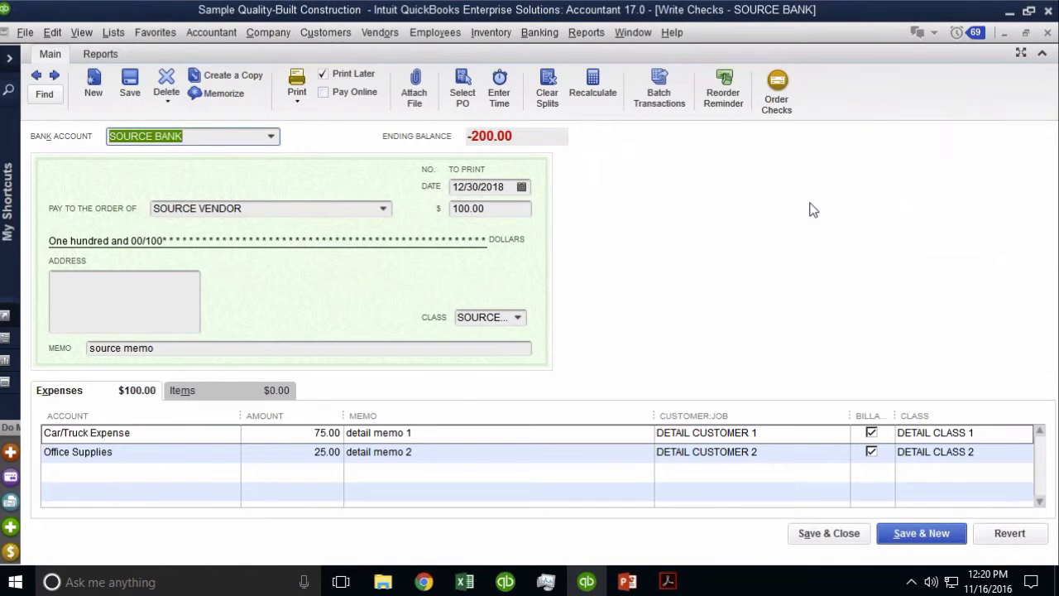
{"action": "key", "text": "Escape"}
{"action": "key", "text": "Escape"}
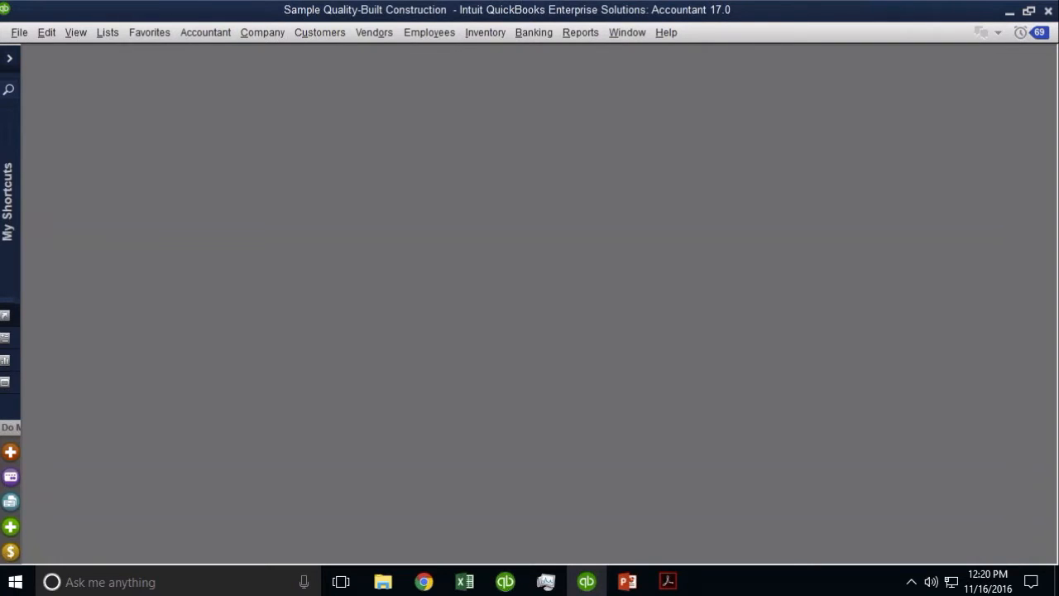
Step: Create a custom Transaction Detail report with the default This Month-to-date range and display settings
{"action": "left_click", "coordinate": [593, 38]}
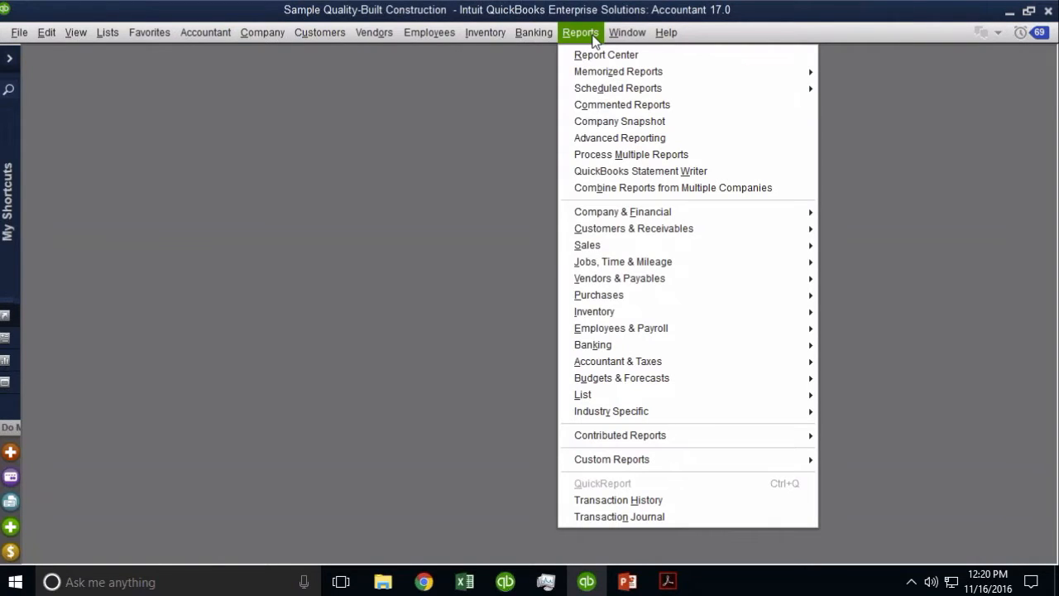
{"action": "left_click", "coordinate": [644, 461]}
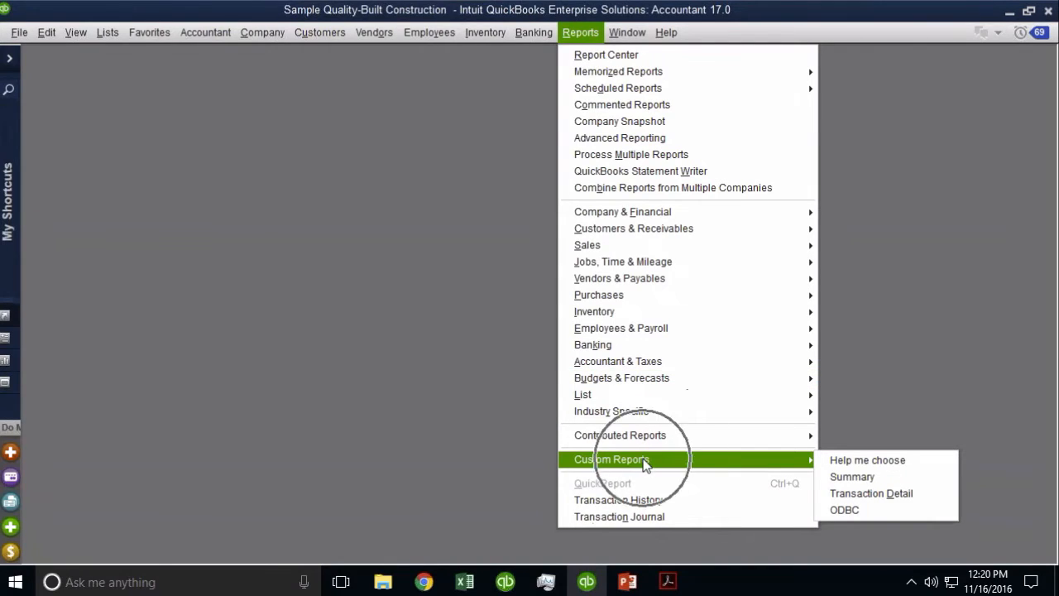
{"action": "left_click", "coordinate": [911, 495]}
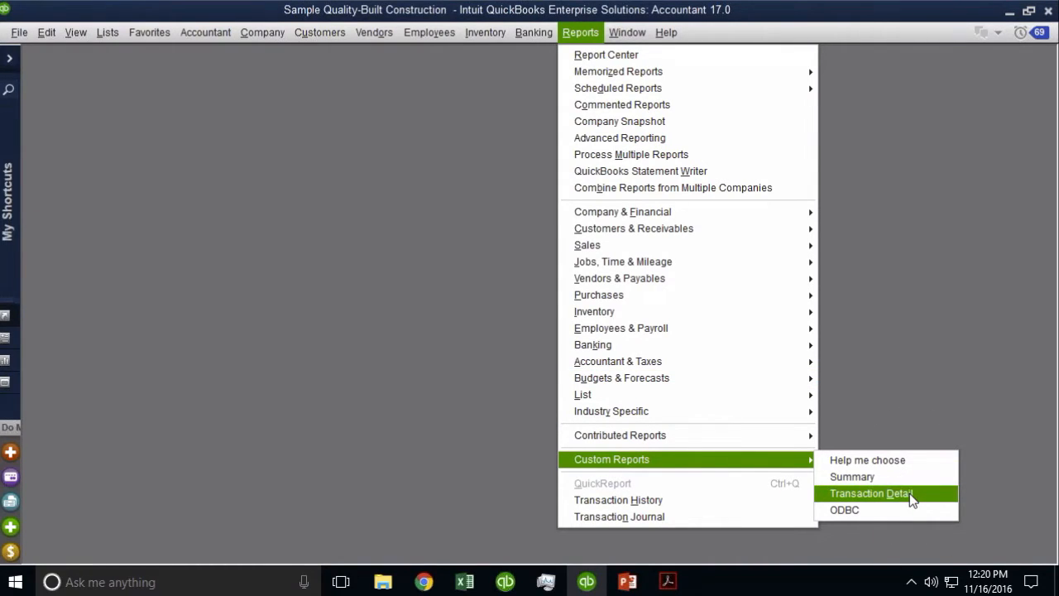
{"action": "left_click", "coordinate": [911, 494]}
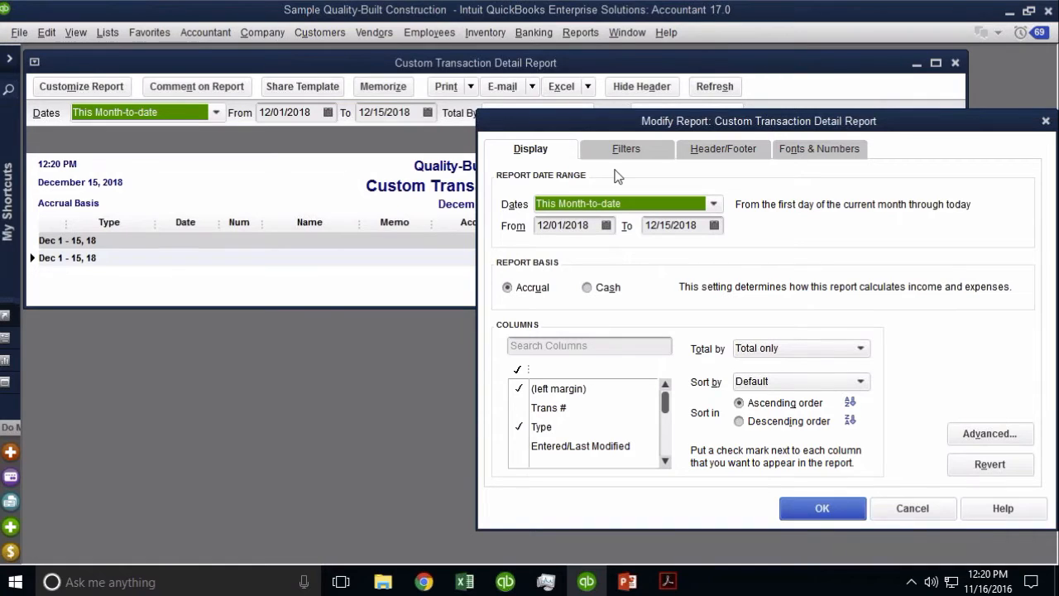
{"action": "left_click", "coordinate": [828, 514]}
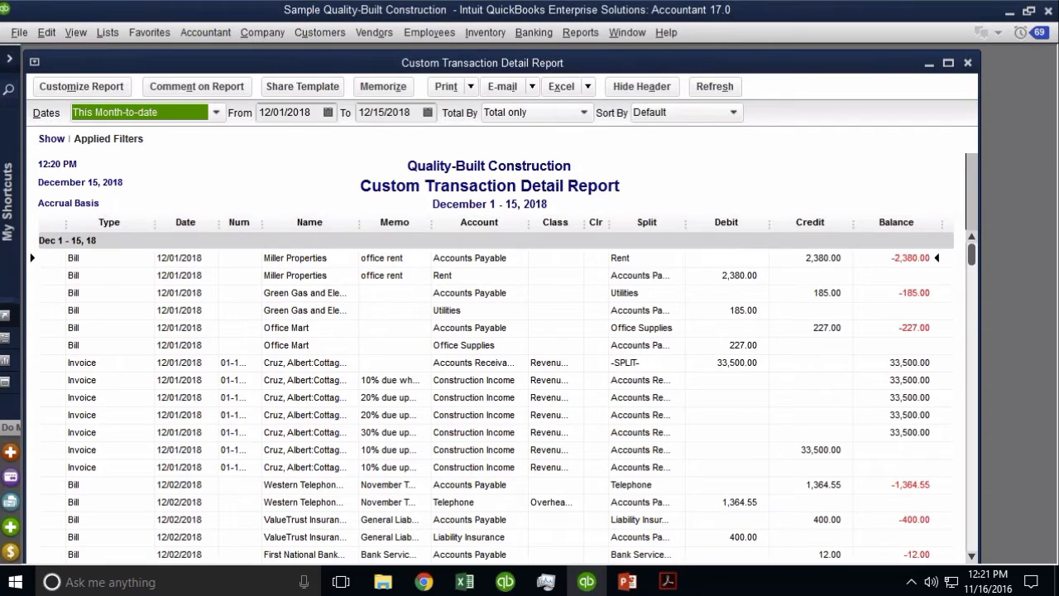
Step: Add a TransactionType filter to the custom report using Multiple Transaction Types with Invoice selected
{"action": "left_click", "coordinate": [91, 92]}
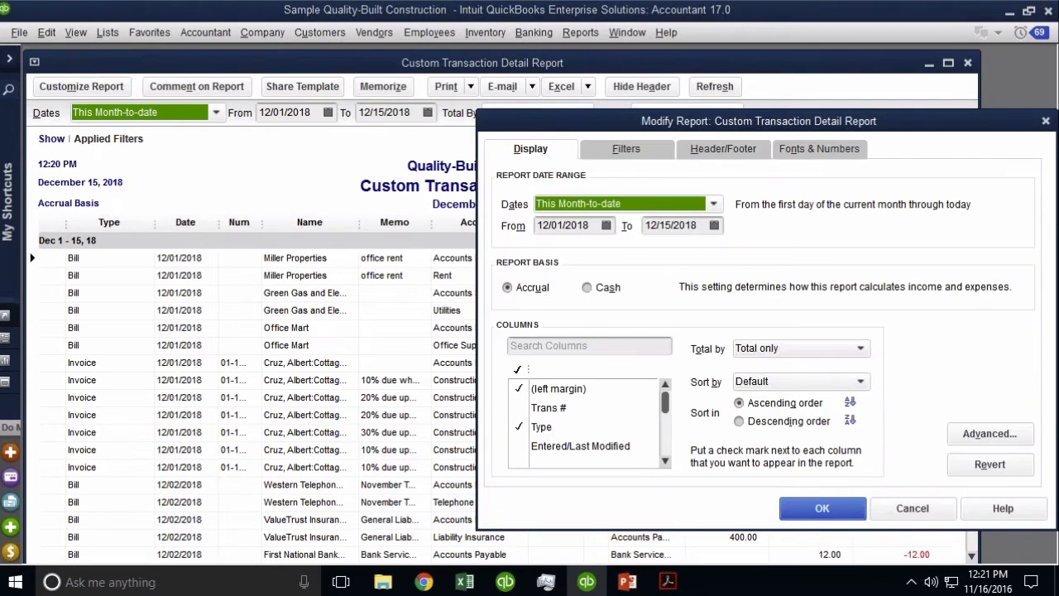
{"action": "key", "text": "ctrl"}
{"action": "key", "text": "ctrl"}
{"action": "left_click", "coordinate": [622, 158]}
{"action": "left_click", "coordinate": [538, 281]}
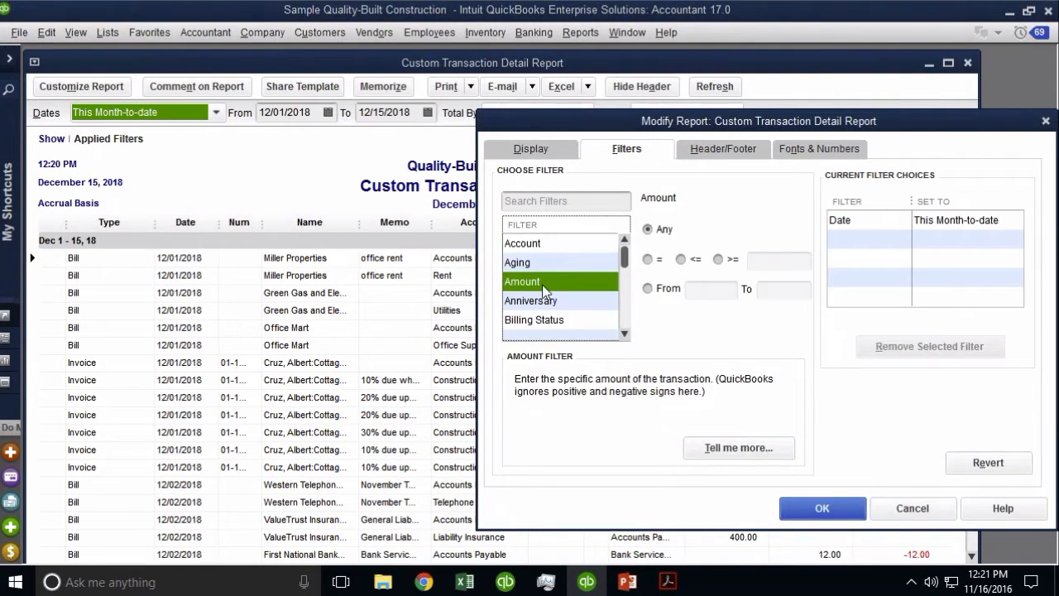
{"action": "key", "text": "t"}
{"action": "left_click", "coordinate": [568, 321]}
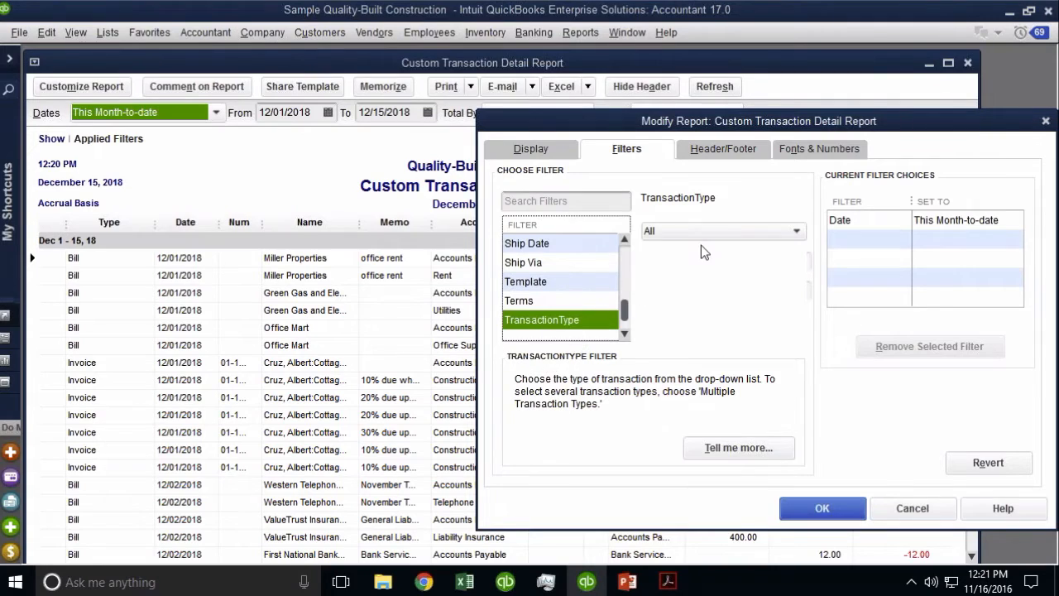
{"action": "left_click", "coordinate": [723, 231]}
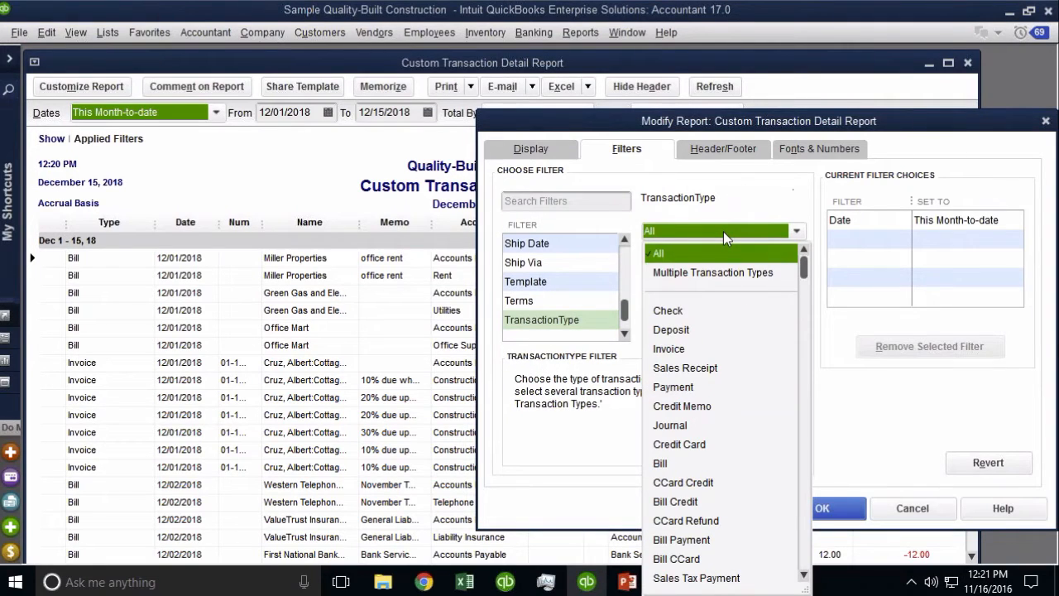
{"action": "left_click", "coordinate": [701, 272]}
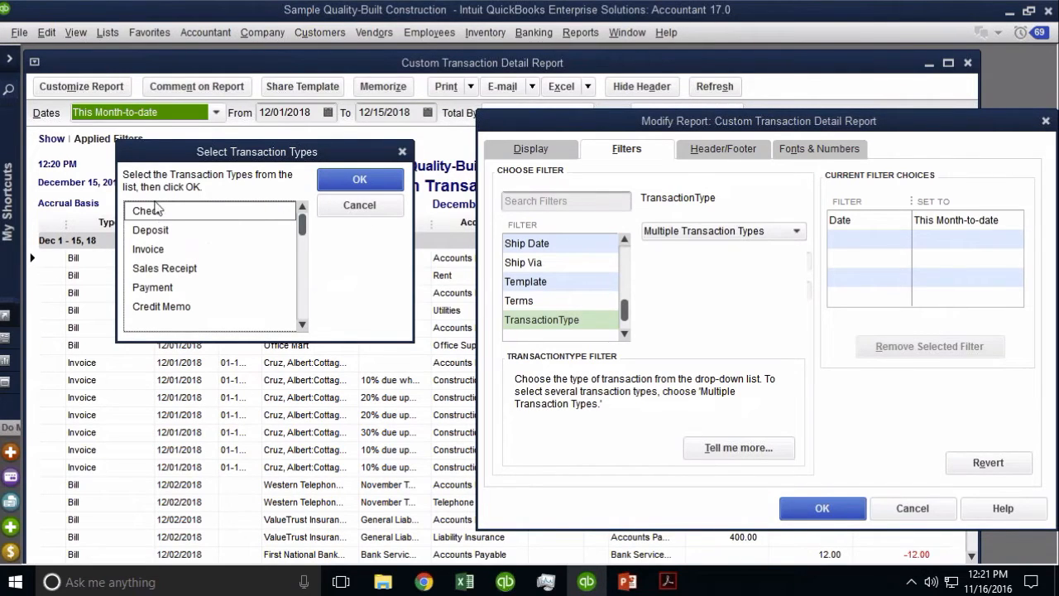
{"action": "left_click", "coordinate": [157, 249]}
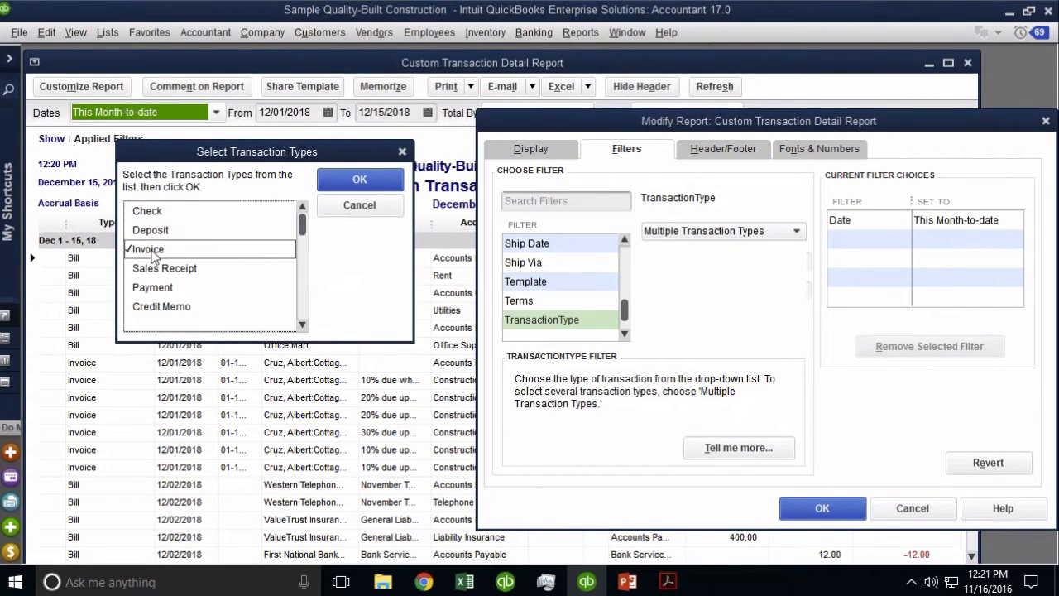
{"action": "left_click", "coordinate": [382, 187]}
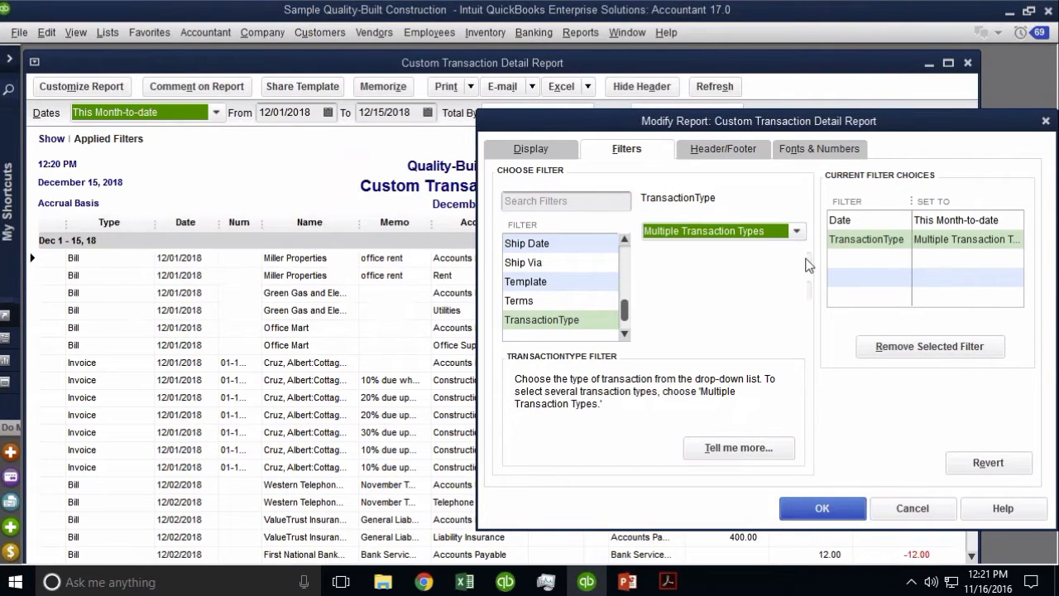
Step: Switch the TransactionType filter to the single type Invoice
{"action": "left_click", "coordinate": [797, 230]}
{"action": "scroll", "coordinate": [777, 320], "scroll_direction": "down", "scroll_amount": 4}
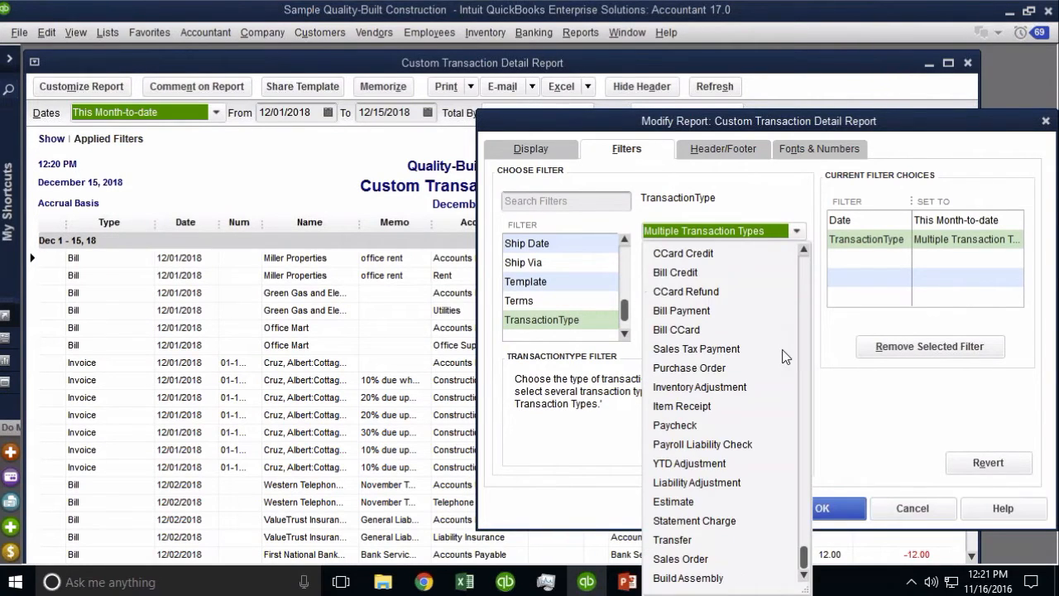
{"action": "scroll", "coordinate": [784, 314], "scroll_direction": "up", "scroll_amount": 4}
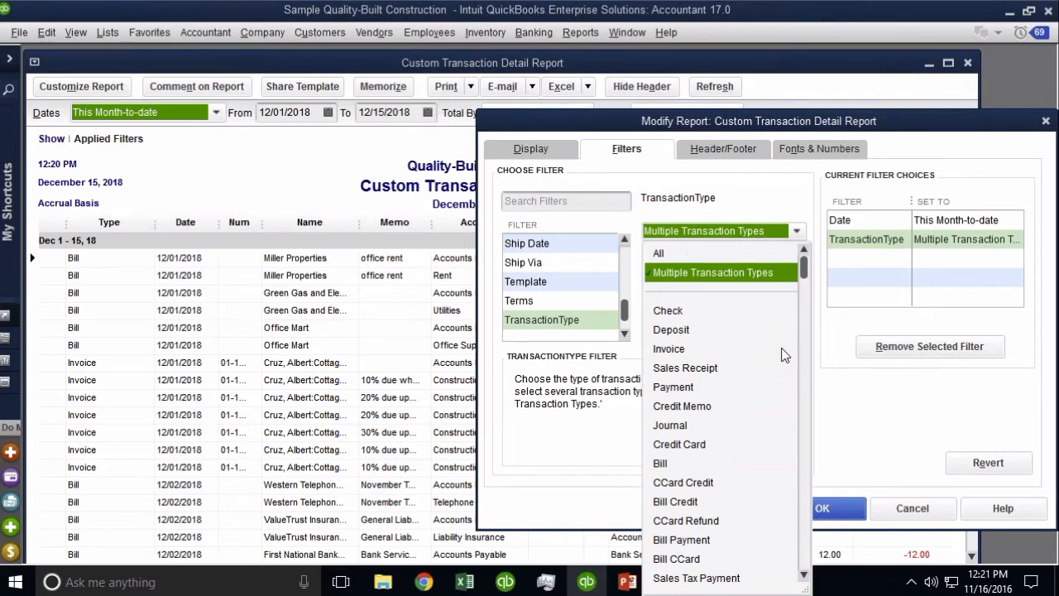
{"action": "scroll", "coordinate": [733, 284], "scroll_direction": "down", "scroll_amount": 3}
{"action": "scroll", "coordinate": [735, 287], "scroll_direction": "up", "scroll_amount": 2}
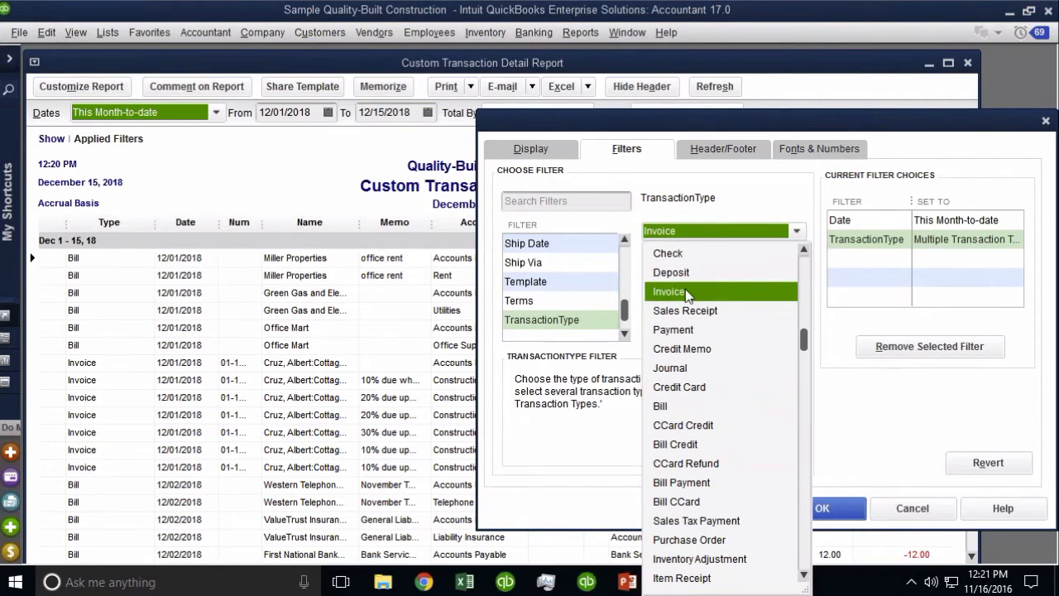
{"action": "left_click", "coordinate": [687, 290]}
Step: Set the TransactionType filter to Multiple Transaction Types with Invoice and Sales Receipt, and apply it to the report
{"action": "left_click", "coordinate": [797, 231]}
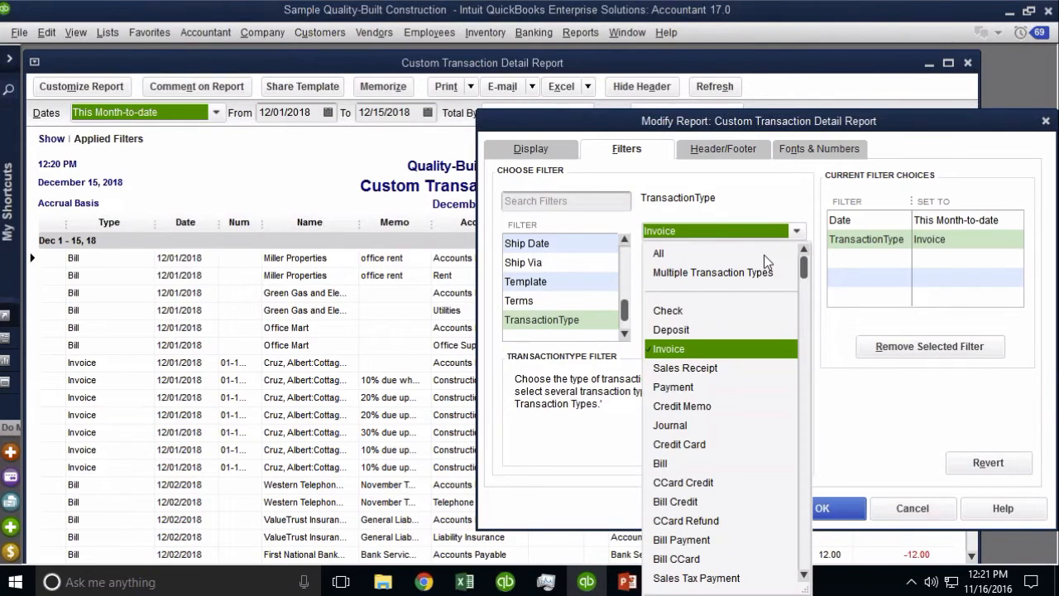
{"action": "left_click", "coordinate": [727, 276]}
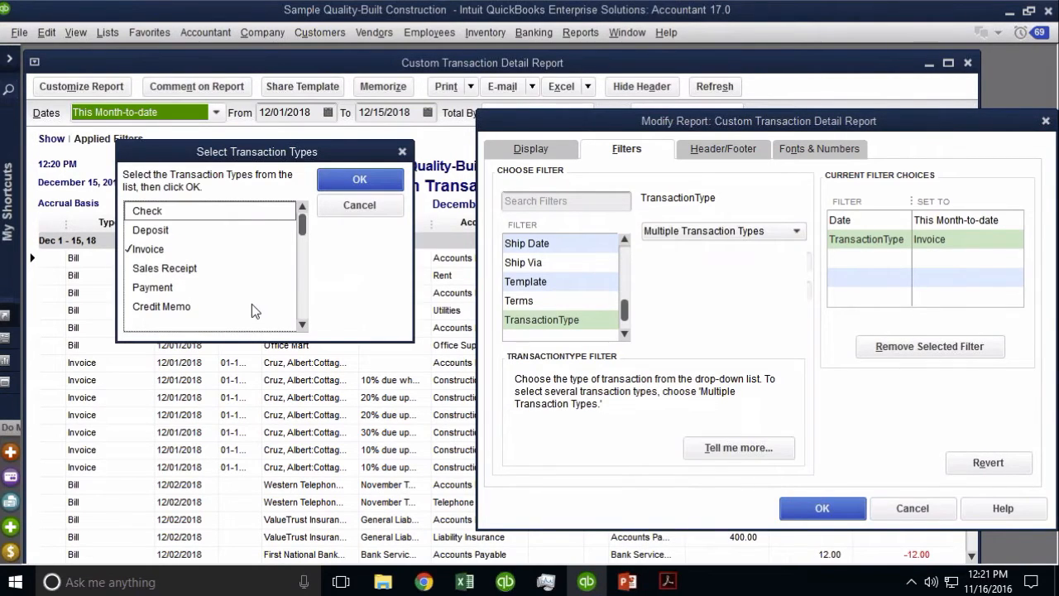
{"action": "left_click", "coordinate": [168, 270]}
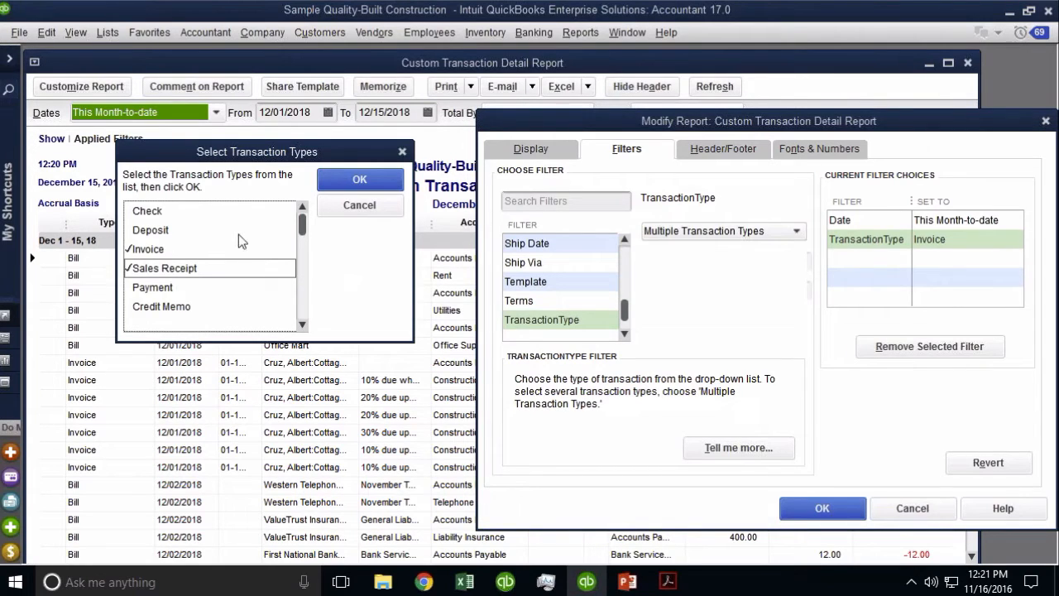
{"action": "left_click", "coordinate": [357, 178]}
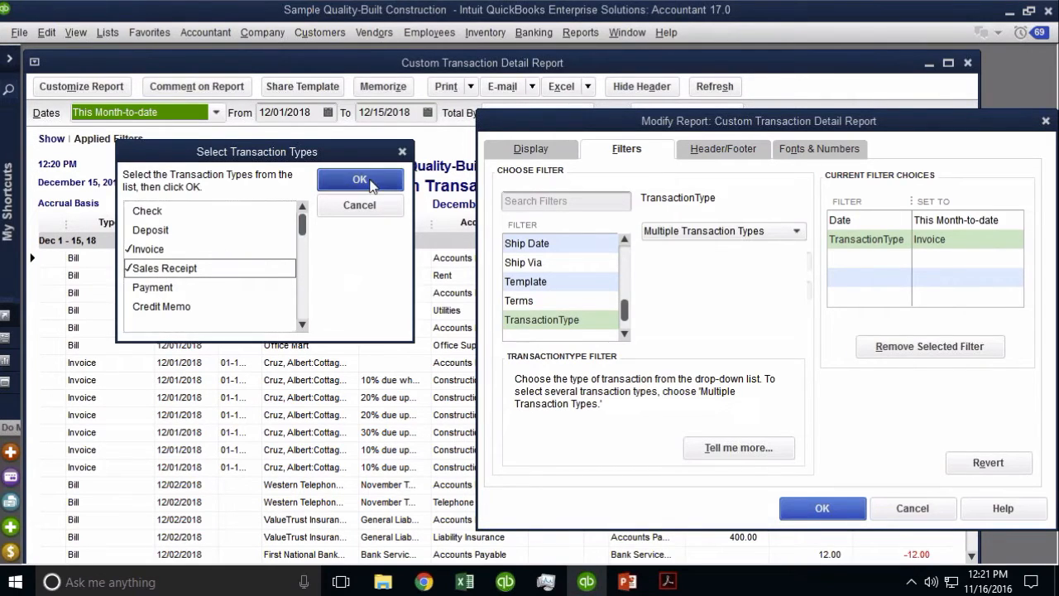
{"action": "left_click", "coordinate": [815, 511]}
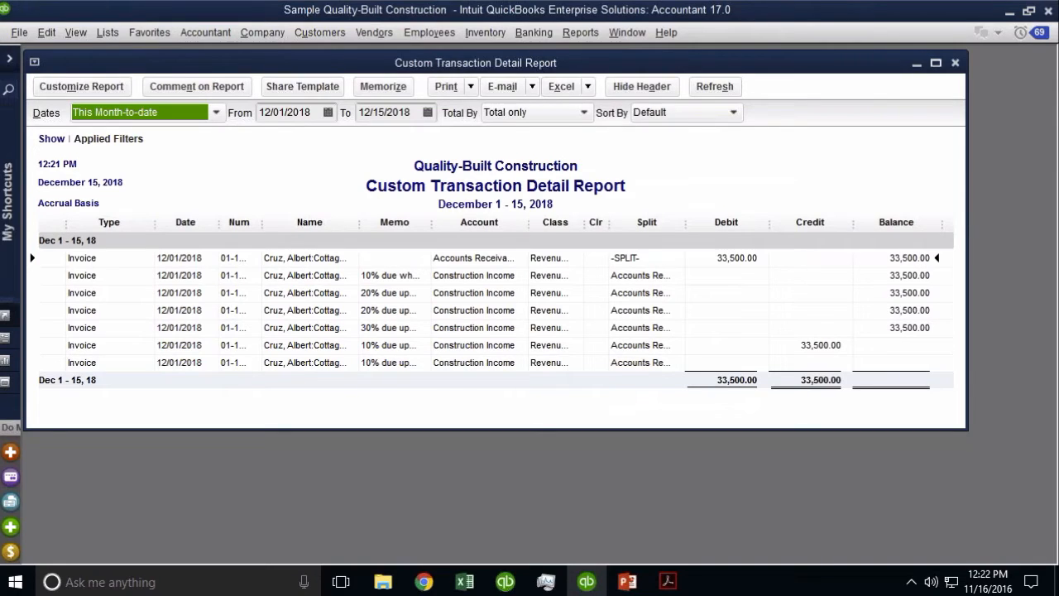
Step: Maximize the report window and set its date range to This Fiscal Year
{"action": "left_click", "coordinate": [936, 63]}
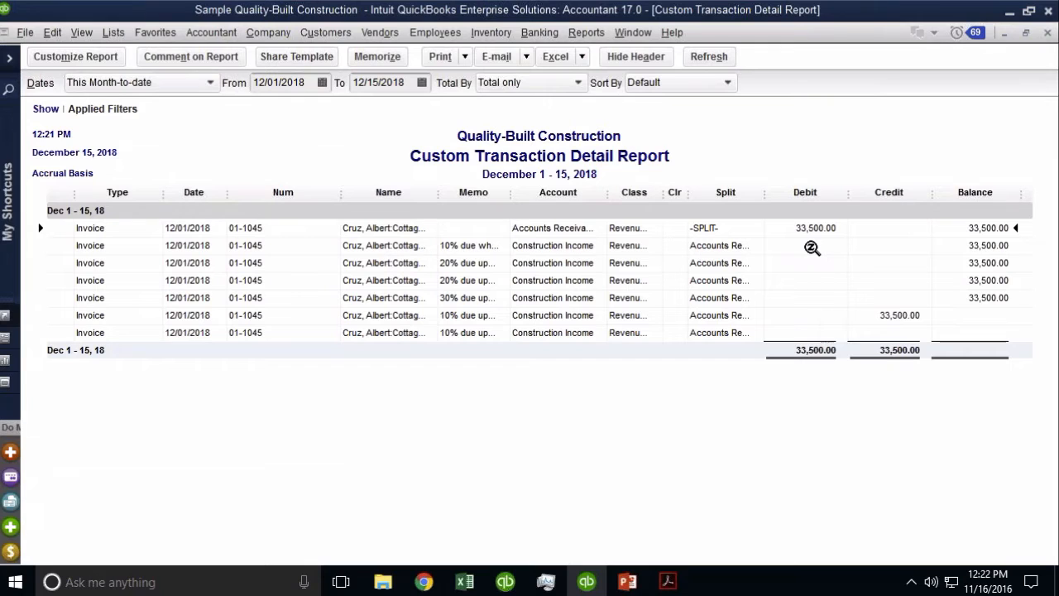
{"action": "left_click", "coordinate": [132, 83]}
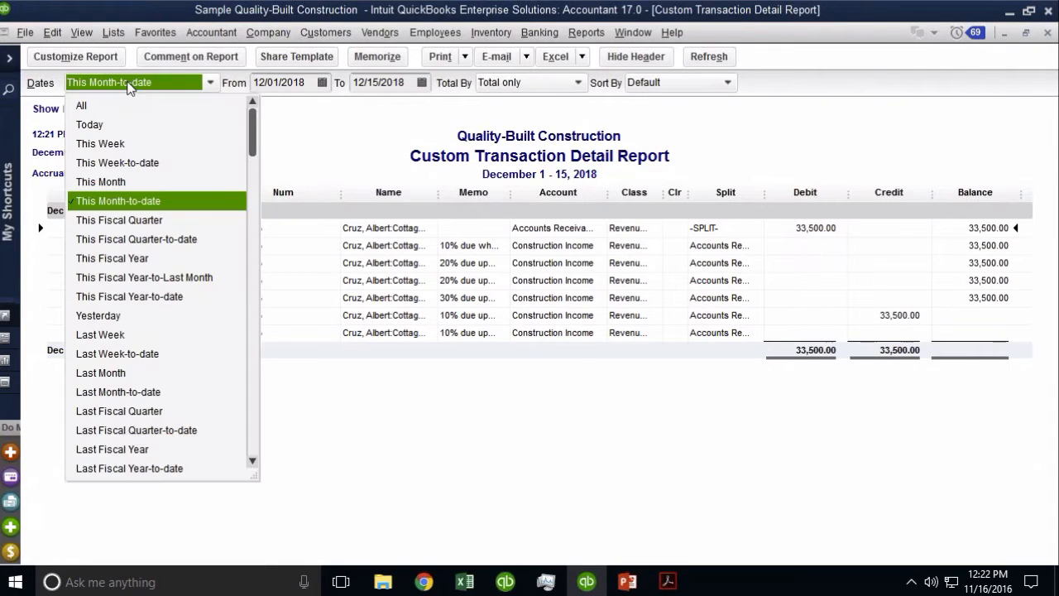
{"action": "left_click", "coordinate": [113, 258]}
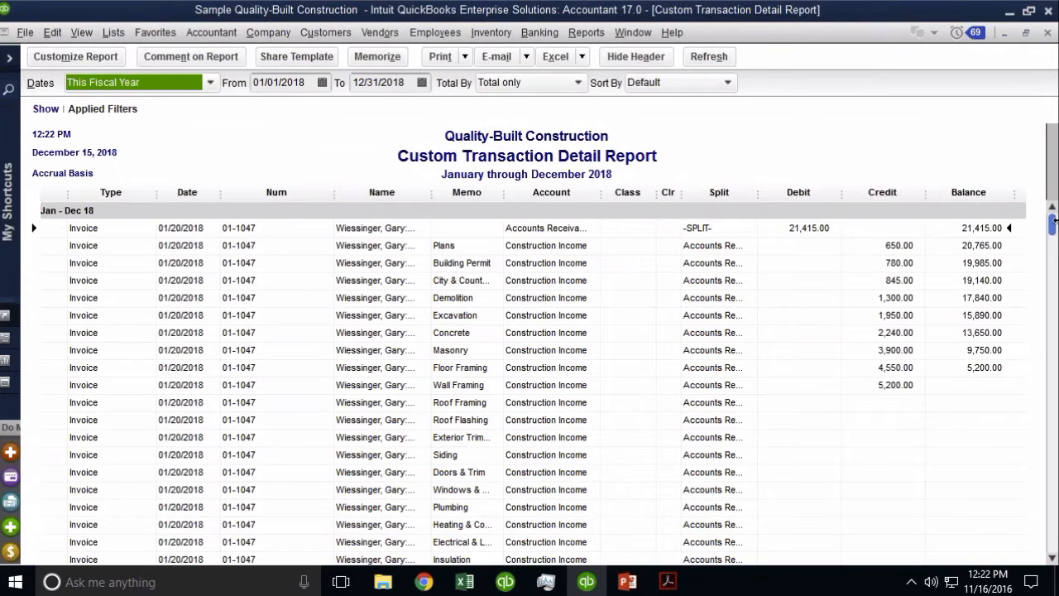
{"action": "mouse_move", "coordinate": [1052, 219]}
{"action": "left_mouse_down"}
{"action": "mouse_move", "coordinate": [1047, 564]}
{"action": "mouse_move", "coordinate": [1050, 221]}
{"action": "left_mouse_up"}
Step: Open the first invoice from the report, compare the rates of its first three item lines with the report's detail lines, and close it
{"action": "key", "text": "ctrl"}
{"action": "key", "text": "ctrl"}
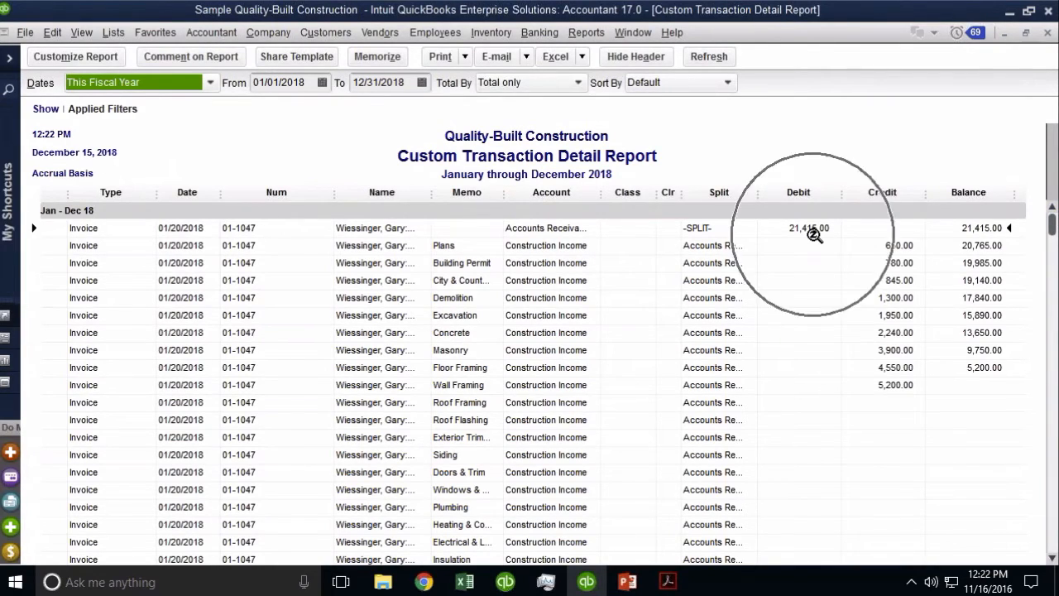
{"action": "left_click", "coordinate": [192, 231]}
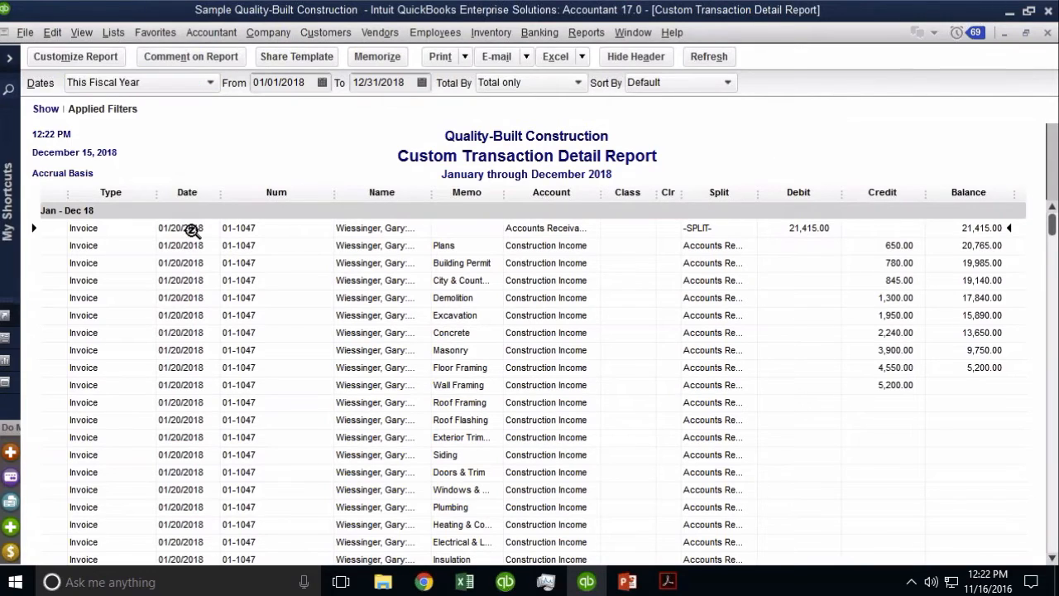
{"action": "key", "text": "ctrl"}
{"action": "key", "text": "ctrl"}
{"action": "key", "text": "ctrl"}
{"action": "double_click", "coordinate": [818, 229]}
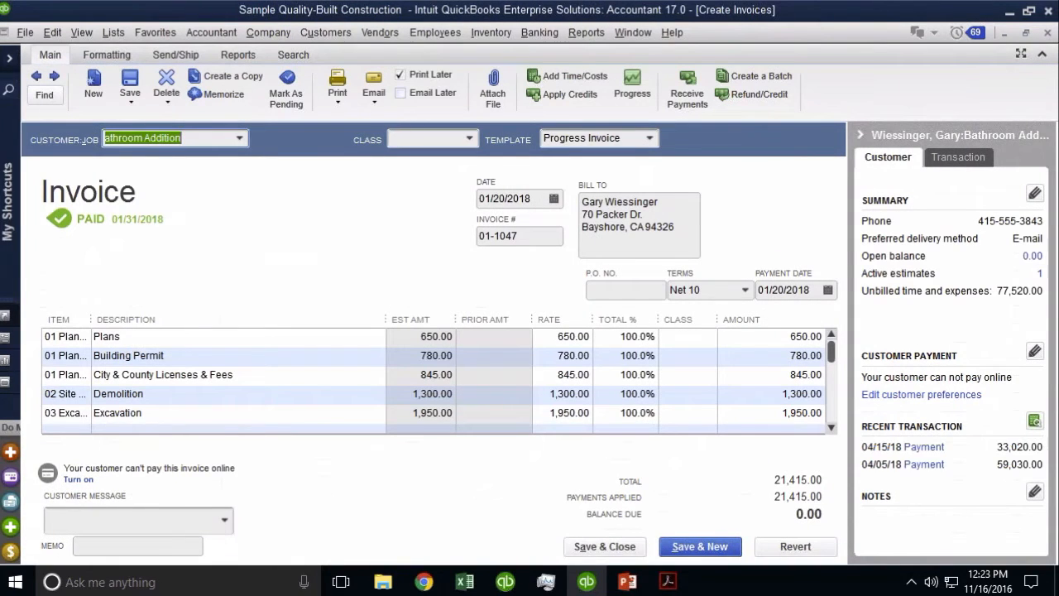
{"action": "left_click", "coordinate": [545, 338]}
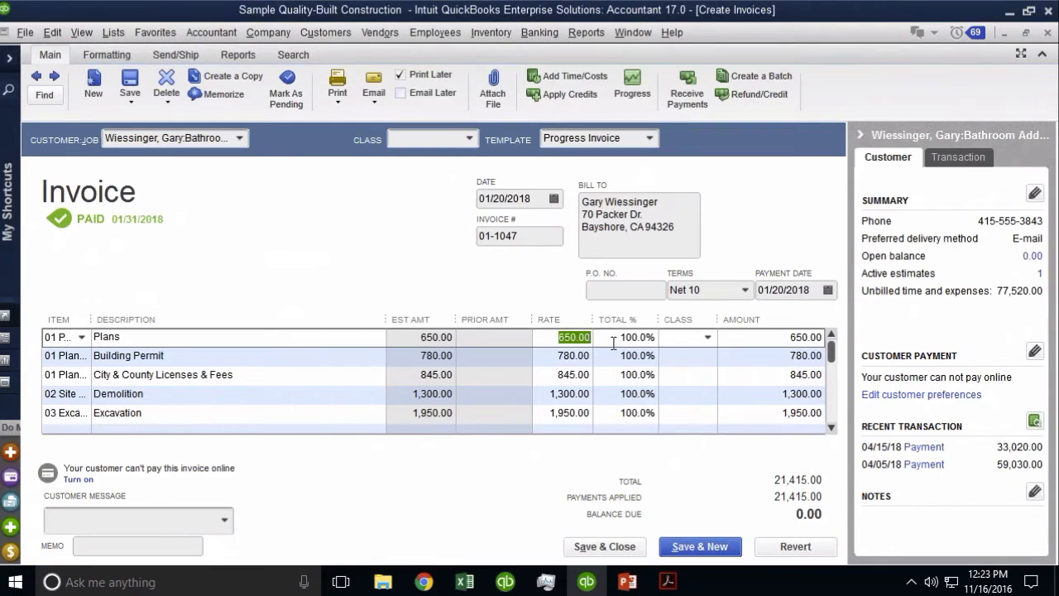
{"action": "left_click", "coordinate": [576, 356]}
{"action": "left_click", "coordinate": [542, 375]}
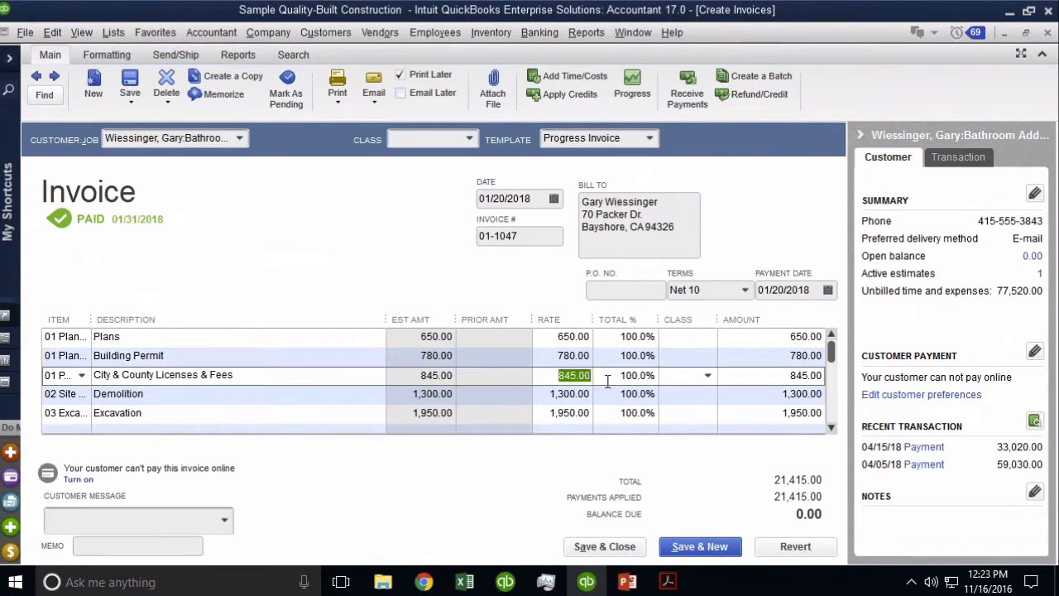
{"action": "left_click", "coordinate": [618, 547]}
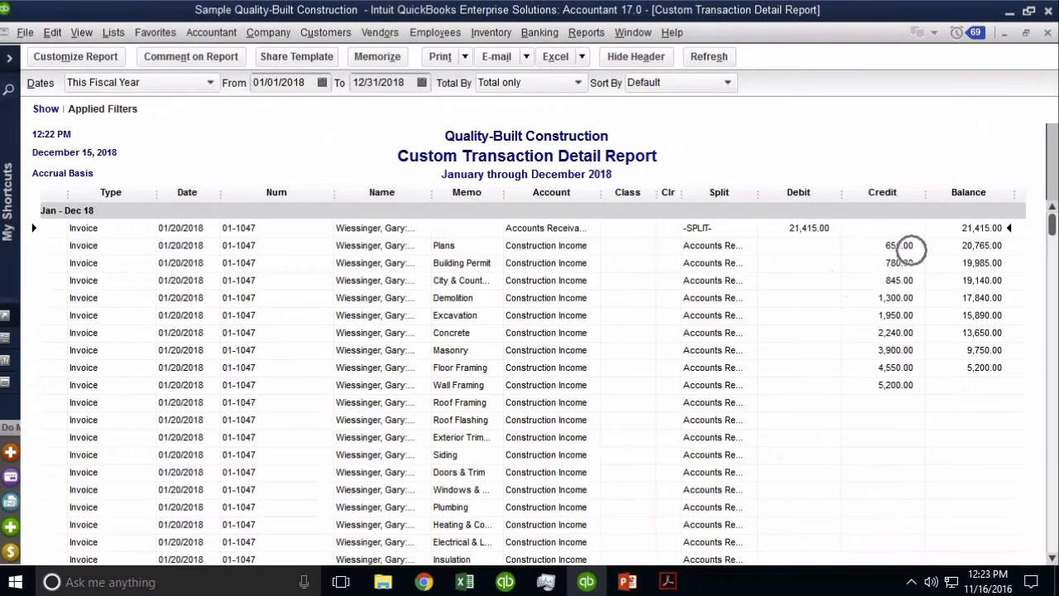
{"action": "left_click", "coordinate": [906, 260]}
Step: Filter the custom report by Detail Level set to Summary only
{"action": "left_click", "coordinate": [72, 62]}
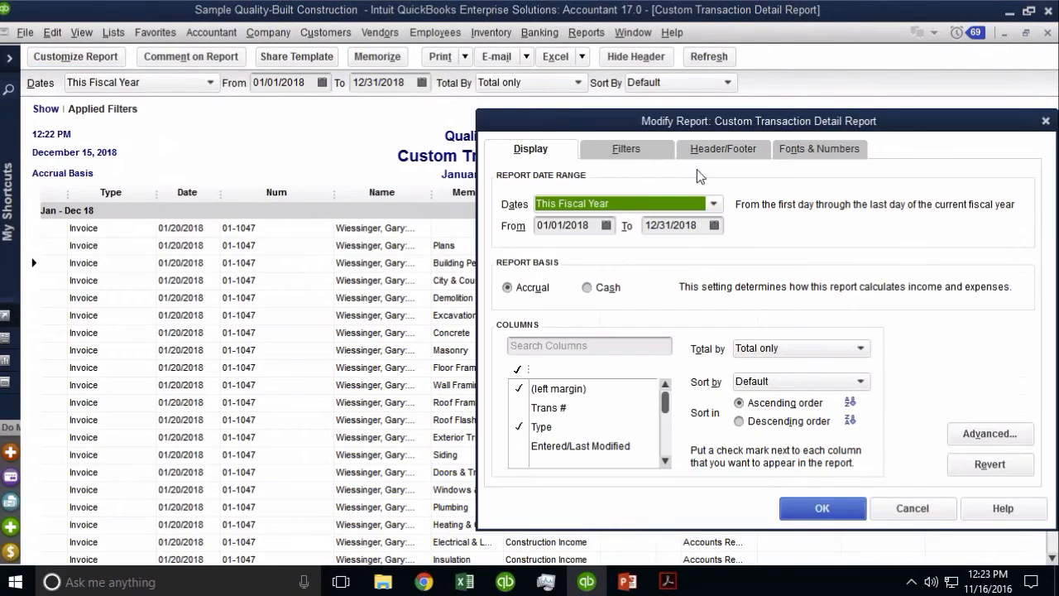
{"action": "left_click", "coordinate": [627, 148]}
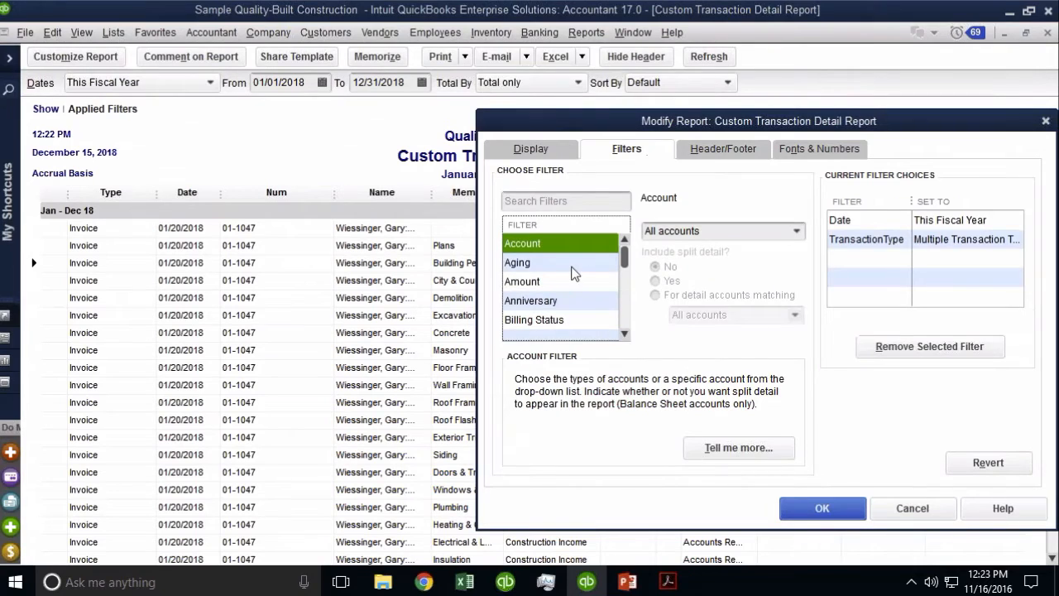
{"action": "left_click", "coordinate": [552, 286]}
{"action": "scroll", "coordinate": [552, 294], "scroll_direction": "down", "scroll_amount": 2}
{"action": "left_click", "coordinate": [552, 282]}
{"action": "left_click", "coordinate": [551, 300]}
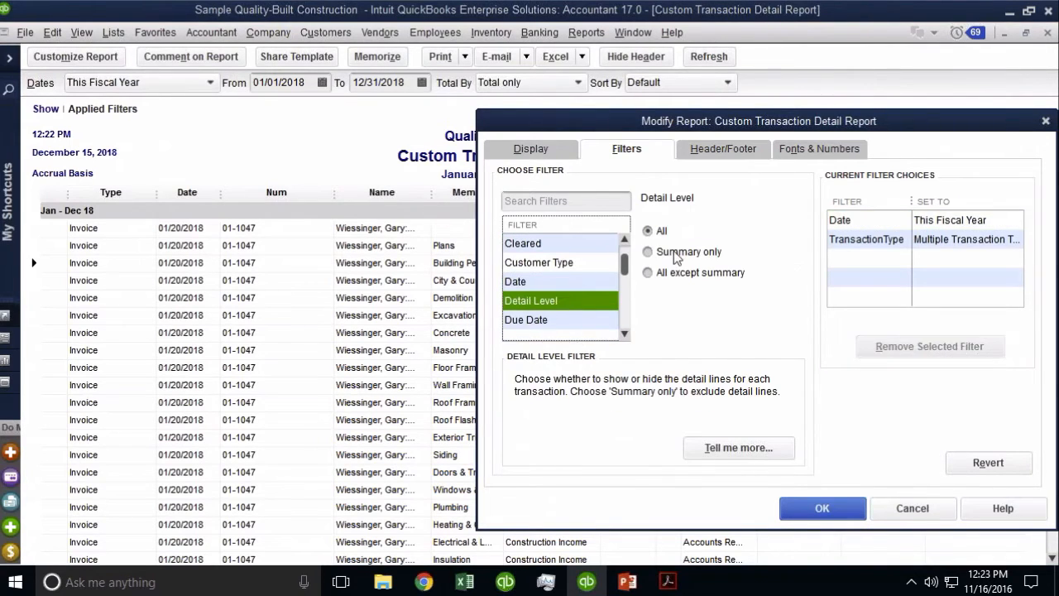
{"action": "left_click", "coordinate": [675, 252]}
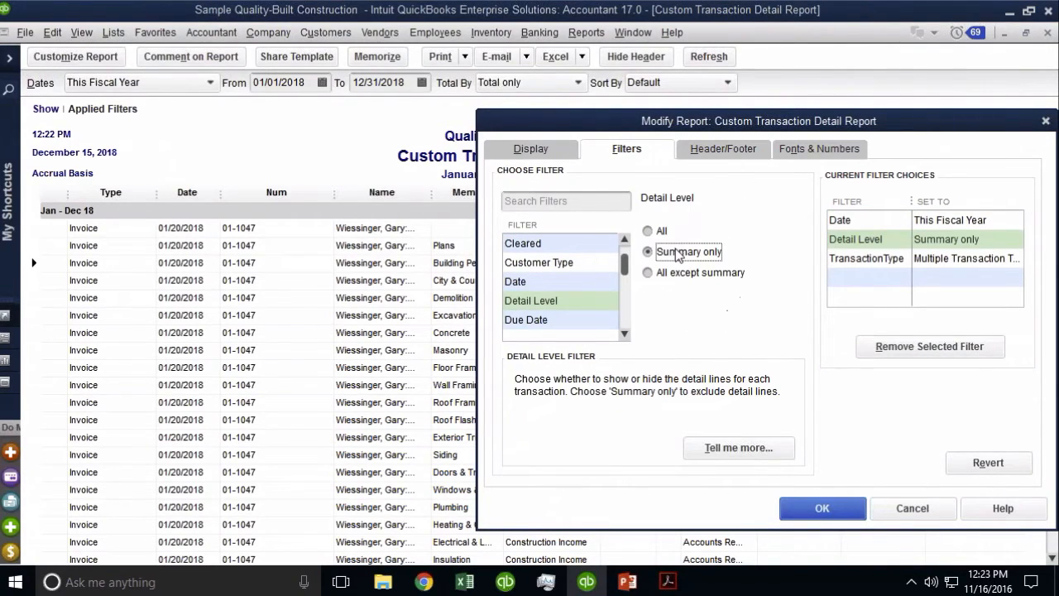
{"action": "left_click", "coordinate": [827, 509]}
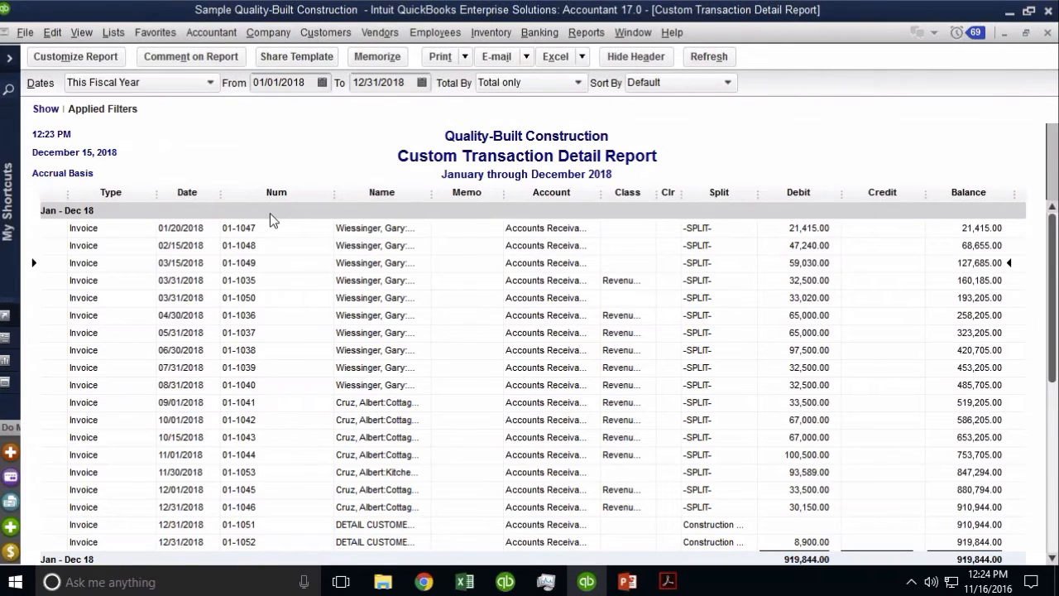
Step: Remove the Memo column from the custom report
{"action": "left_click", "coordinate": [76, 58]}
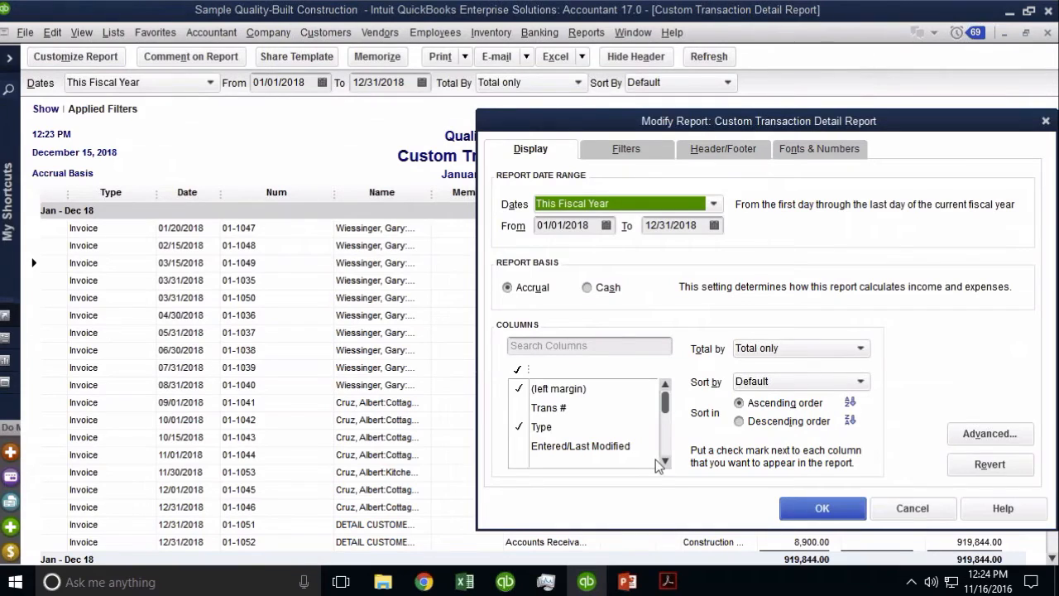
{"action": "scroll", "coordinate": [658, 463], "scroll_direction": "down", "scroll_amount": 5}
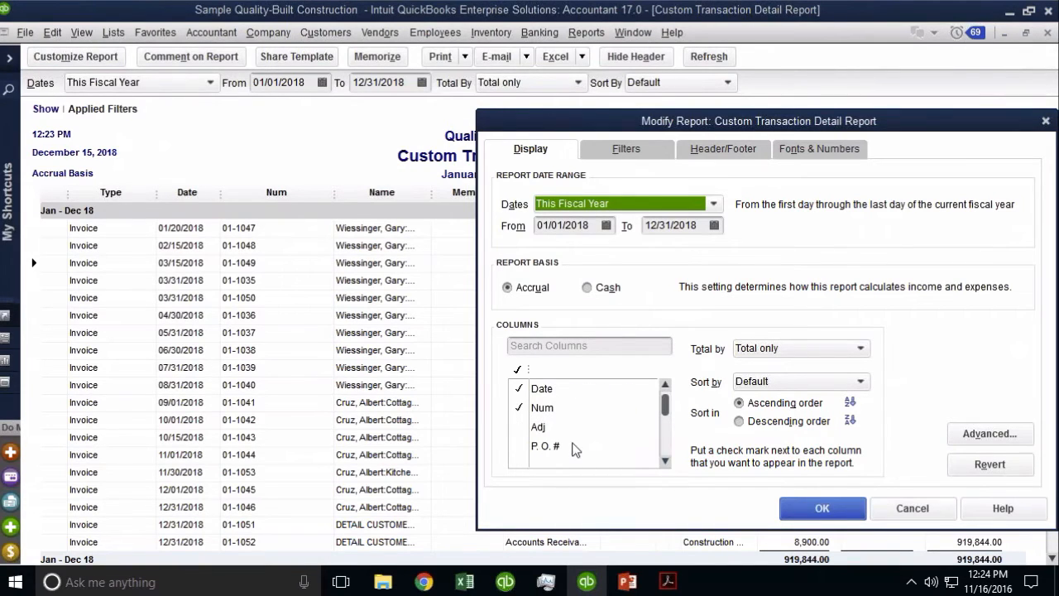
{"action": "scroll", "coordinate": [662, 446], "scroll_direction": "down", "scroll_amount": 2}
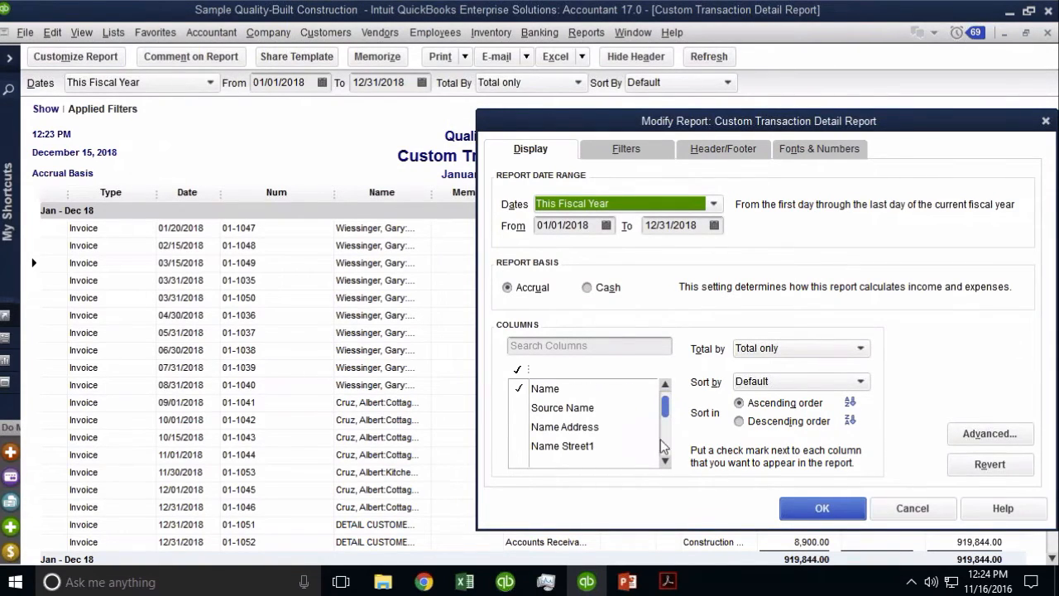
{"action": "scroll", "coordinate": [662, 447], "scroll_direction": "down", "scroll_amount": 4}
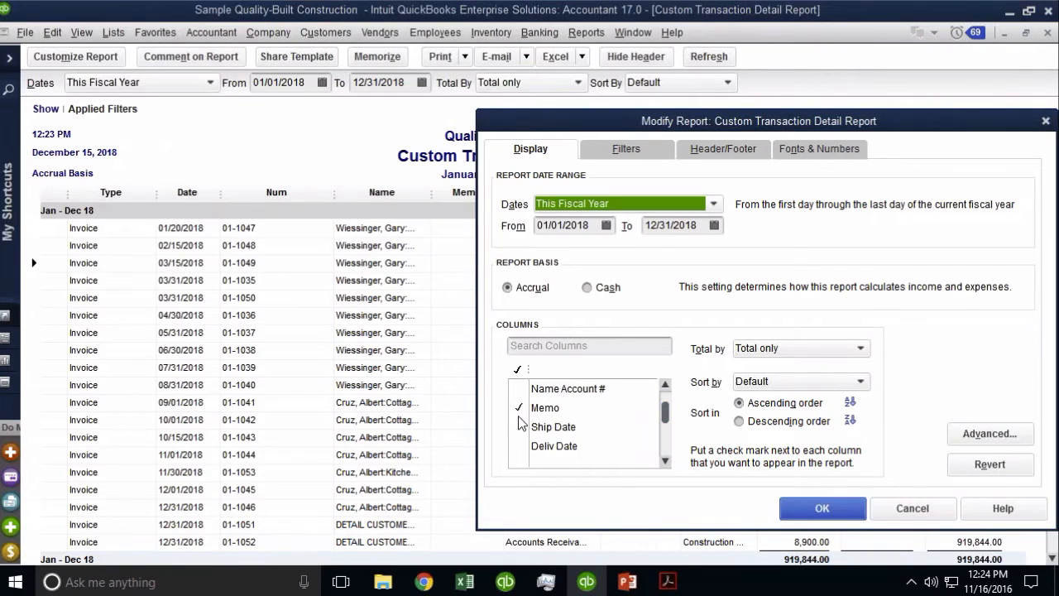
{"action": "left_click", "coordinate": [519, 407]}
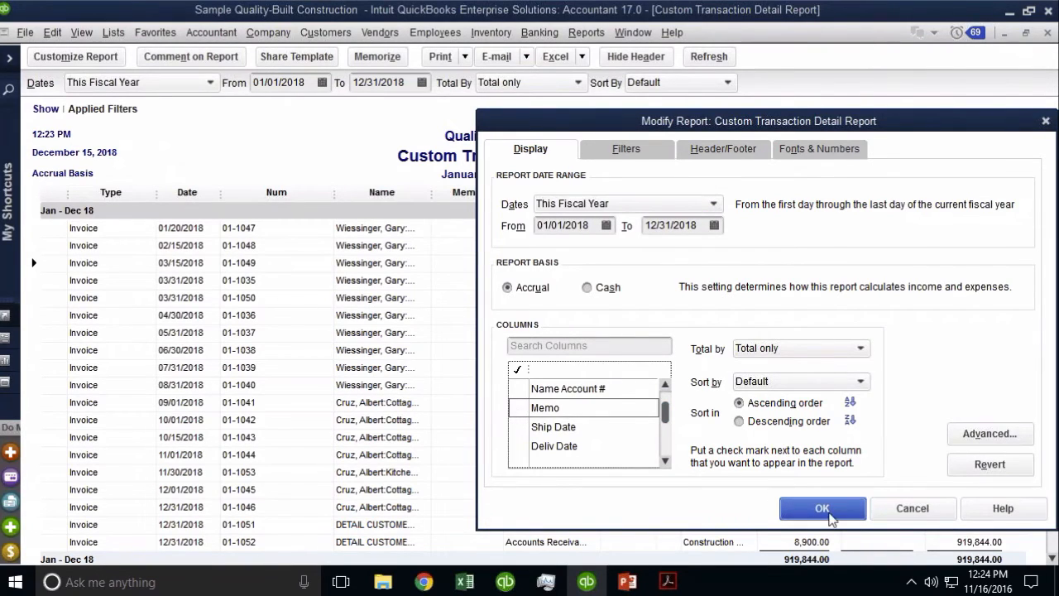
{"action": "left_click", "coordinate": [822, 508]}
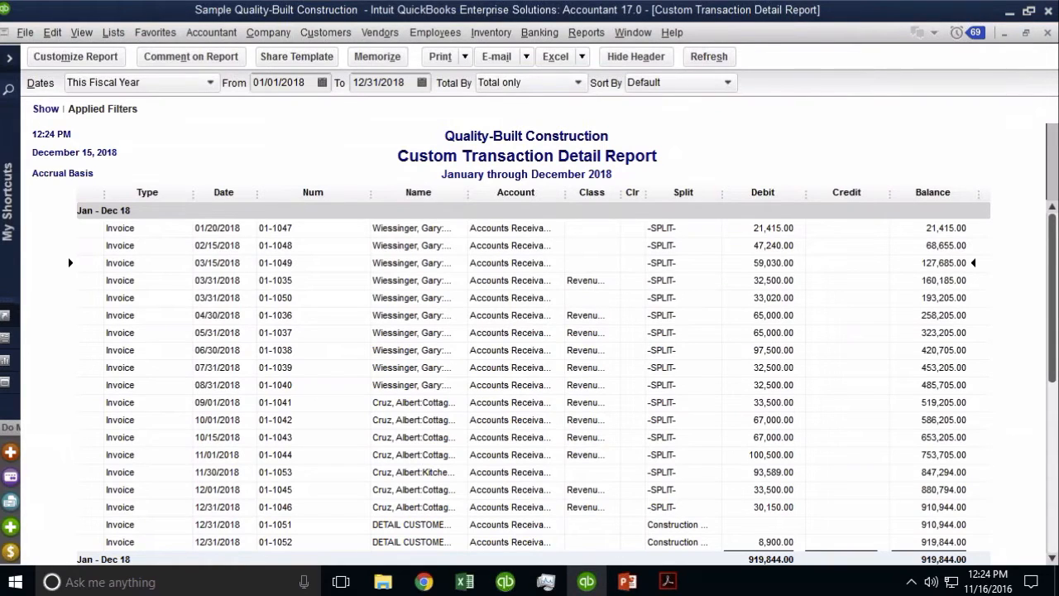
Step: Remove the Account, Class, Clr, Split and Type columns from the report and narrow the Num column
{"action": "left_click_drag", "start_coordinate": [566, 198], "coordinate": [465, 234]}
{"action": "left_click_drag", "start_coordinate": [571, 200], "coordinate": [544, 220]}
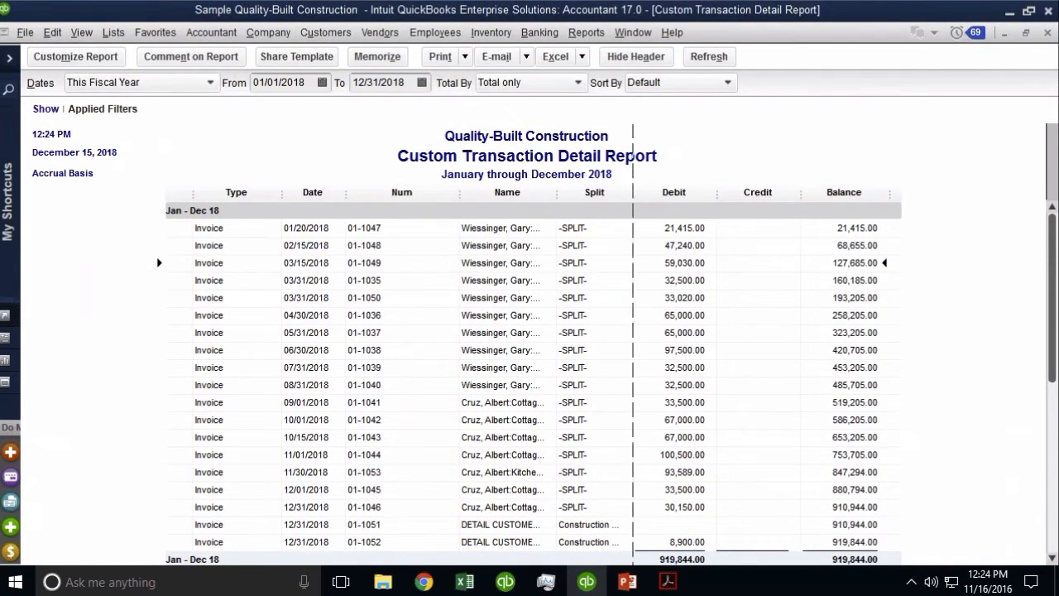
{"action": "left_click_drag", "start_coordinate": [633, 193], "coordinate": [558, 216]}
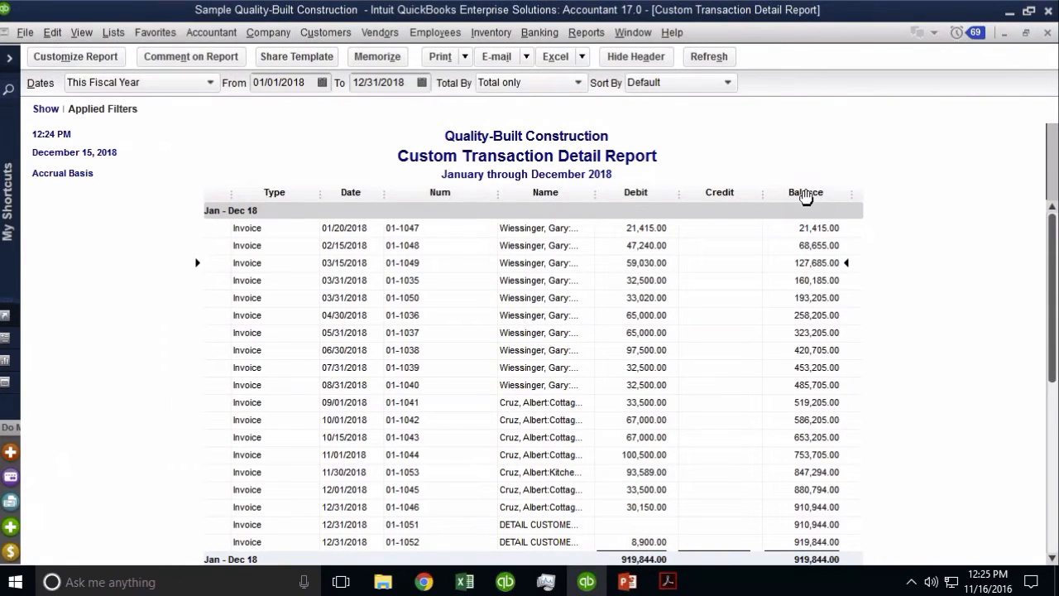
{"action": "left_click_drag", "start_coordinate": [498, 194], "coordinate": [468, 198]}
{"action": "left_click_drag", "start_coordinate": [334, 193], "coordinate": [253, 219]}
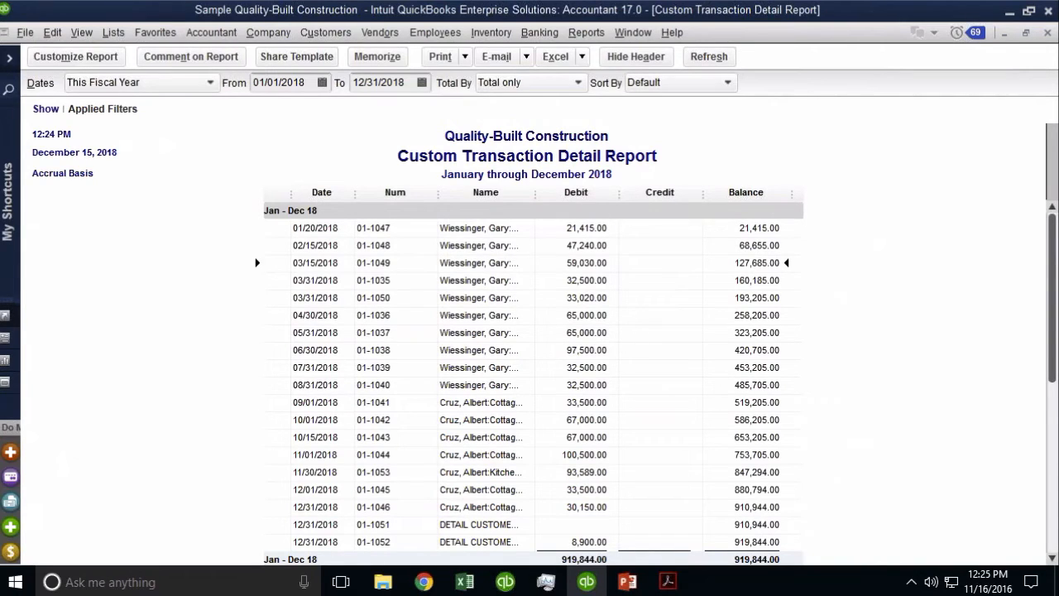
Step: Check the report's totals row, and remove the Balance column
{"action": "scroll", "coordinate": [533, 372], "scroll_direction": "down", "scroll_amount": 1}
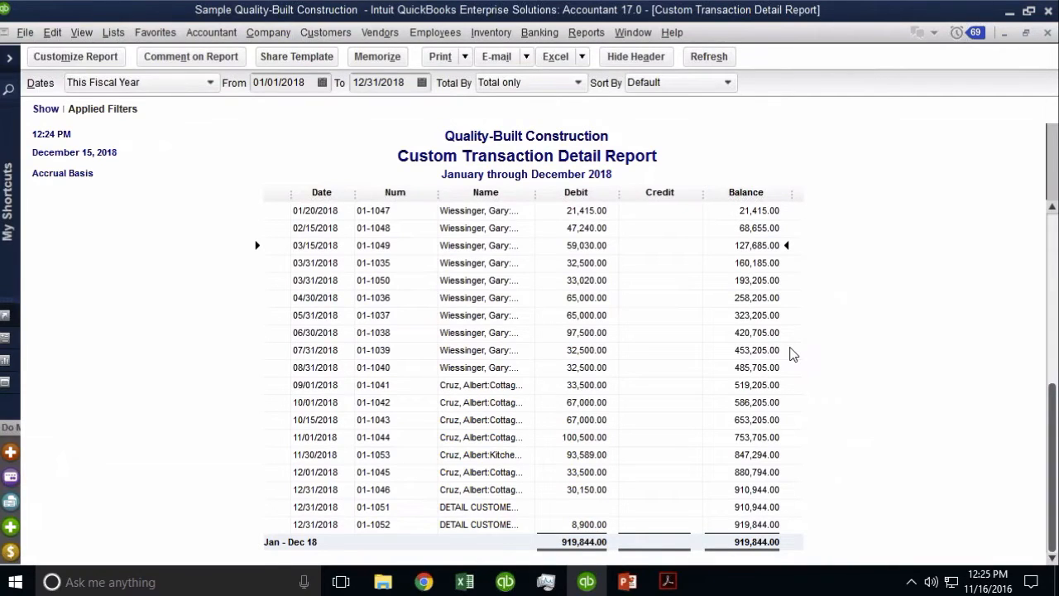
{"action": "left_click", "coordinate": [567, 541]}
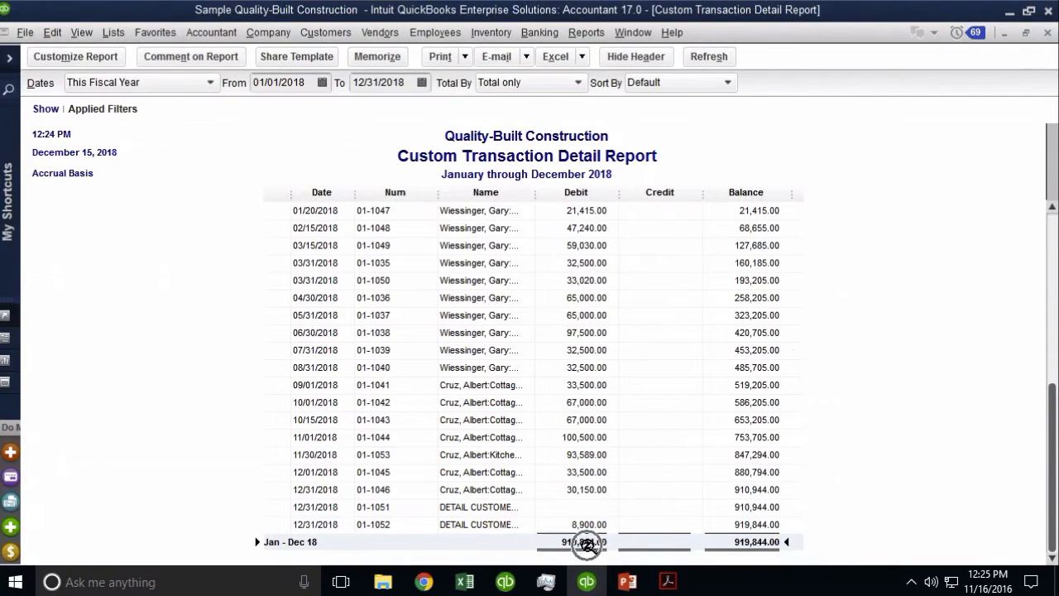
{"action": "scroll", "coordinate": [586, 542], "scroll_direction": "up", "scroll_amount": 1}
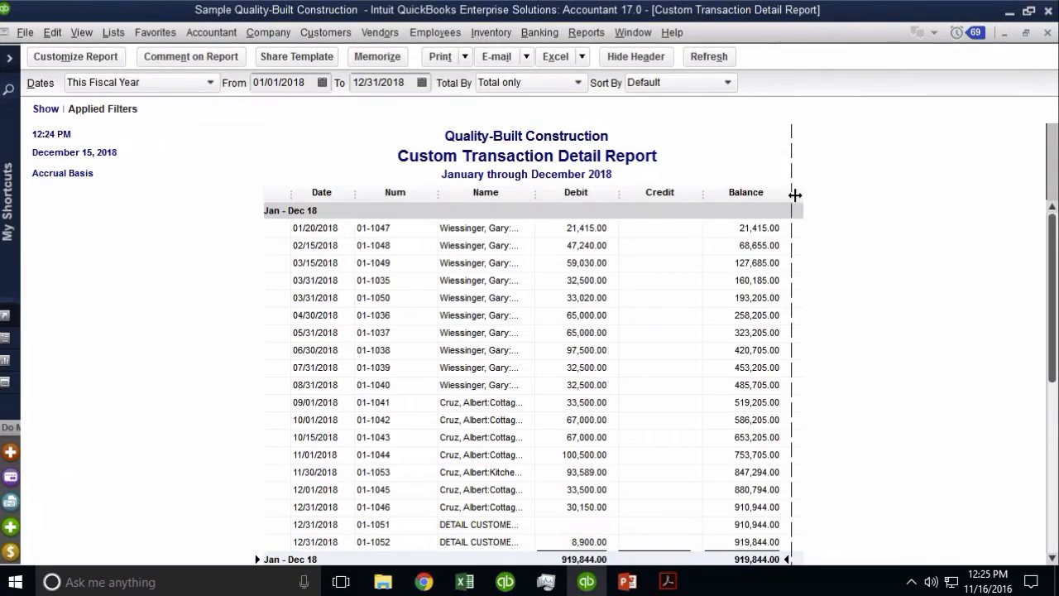
{"action": "left_click_drag", "start_coordinate": [795, 194], "coordinate": [703, 230]}
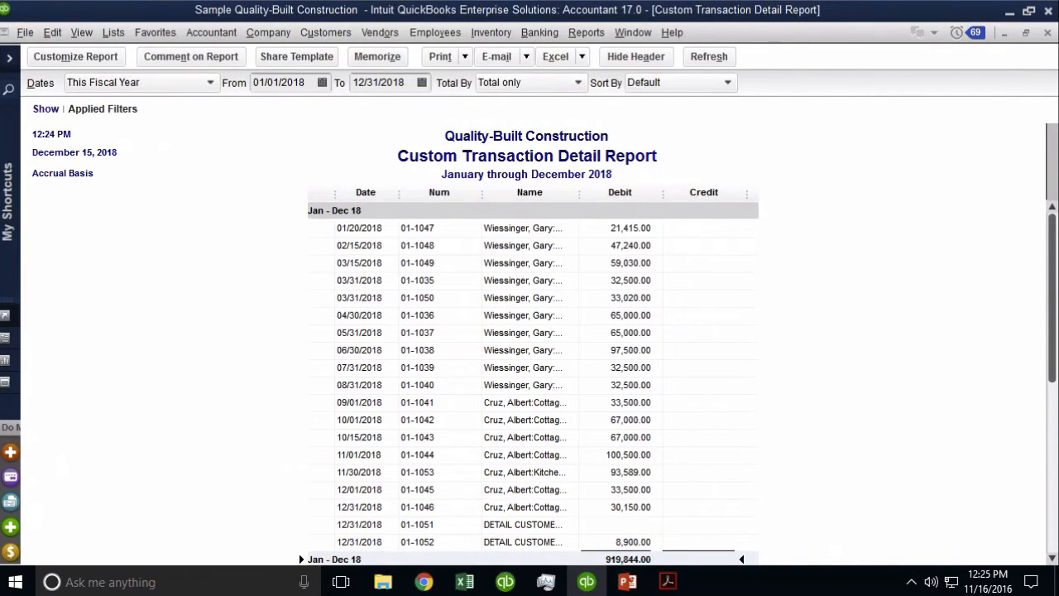
Step: Add the Amount column to the custom transaction detail report
{"action": "left_click", "coordinate": [72, 56]}
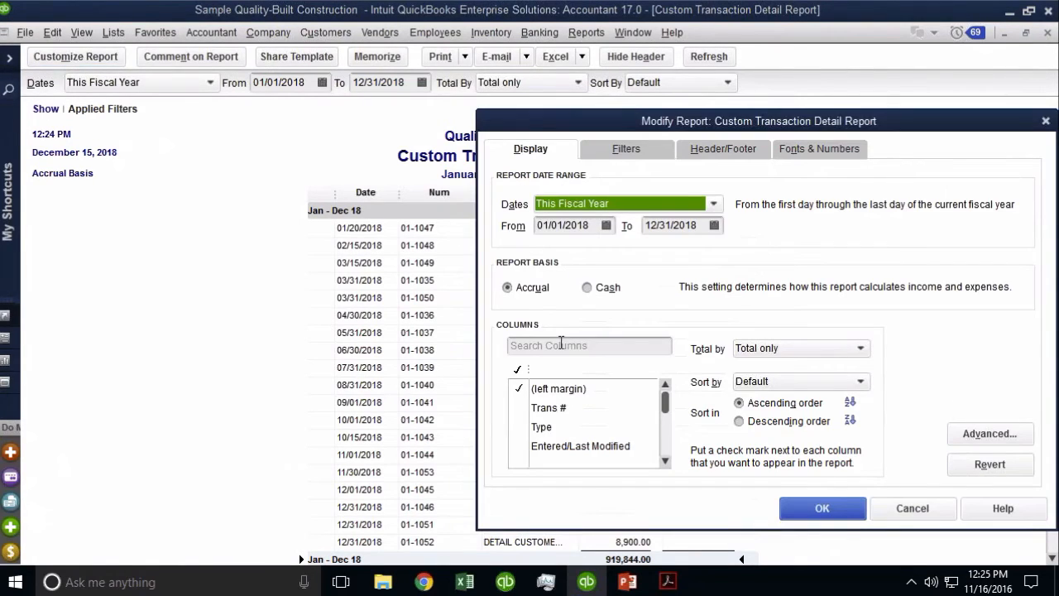
{"action": "left_click", "coordinate": [559, 340]}
{"action": "left_click", "coordinate": [559, 340]}
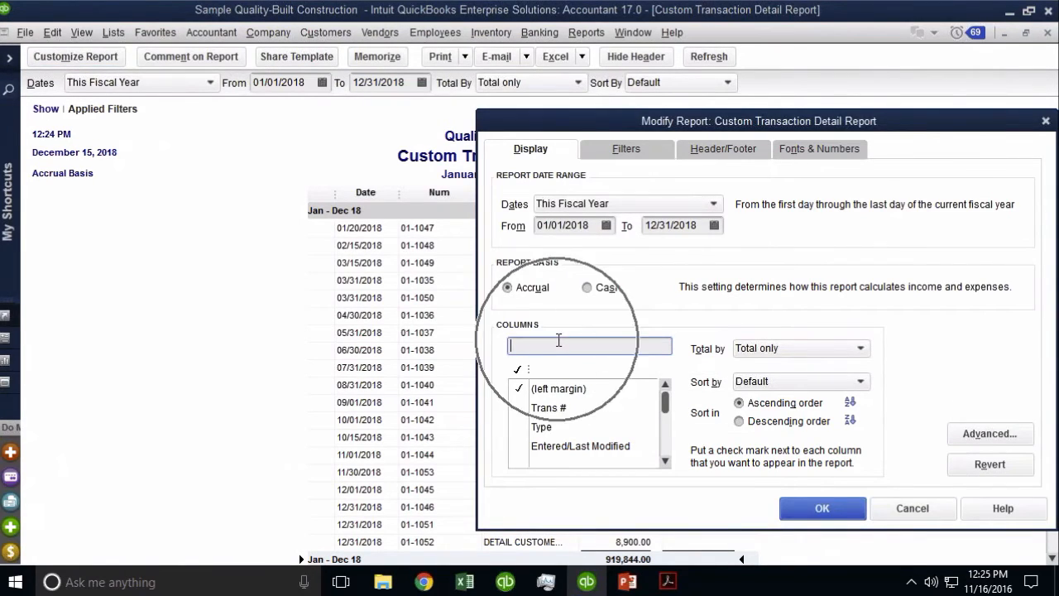
{"action": "type", "text": "amounr"}
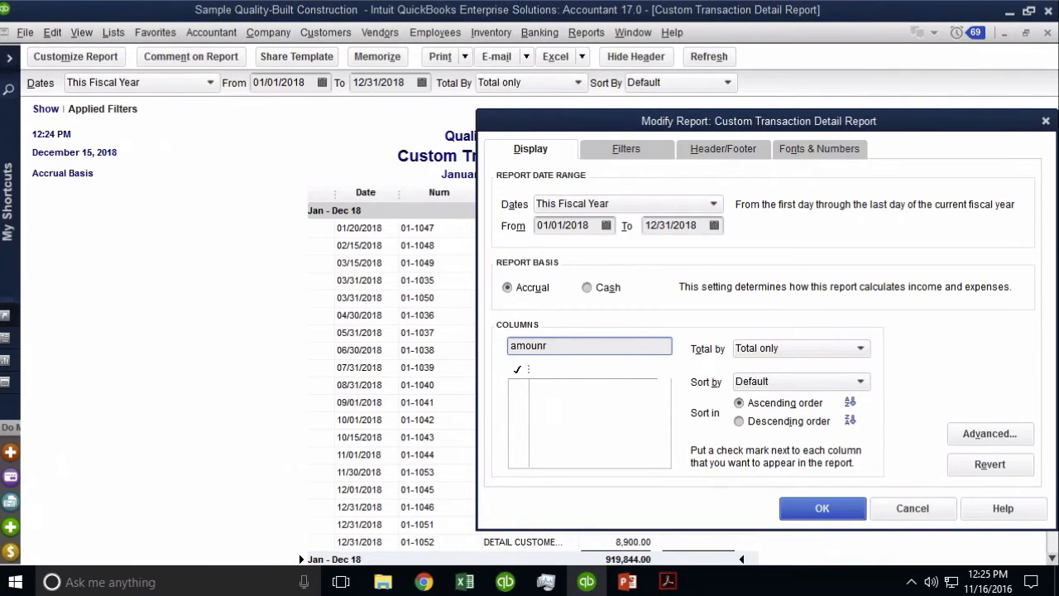
{"action": "key", "text": "BackSpace"}
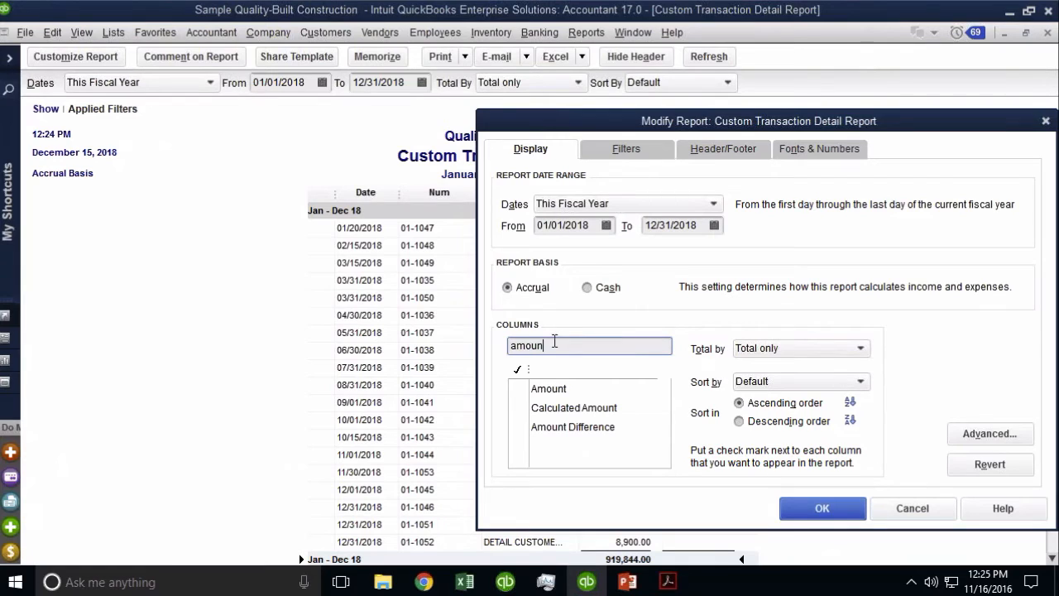
{"action": "left_click", "coordinate": [534, 392]}
{"action": "left_click", "coordinate": [821, 508]}
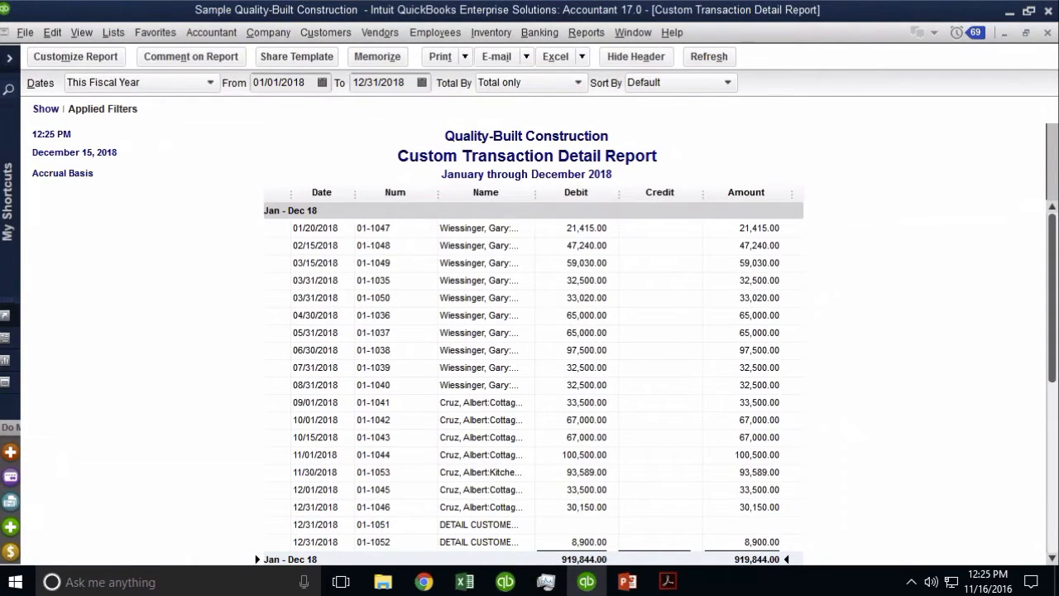
Step: Remove the Debit and Credit columns, and resize the remaining columns so the Name column shows the full customer and job names
{"action": "left_click_drag", "start_coordinate": [619, 192], "coordinate": [538, 224]}
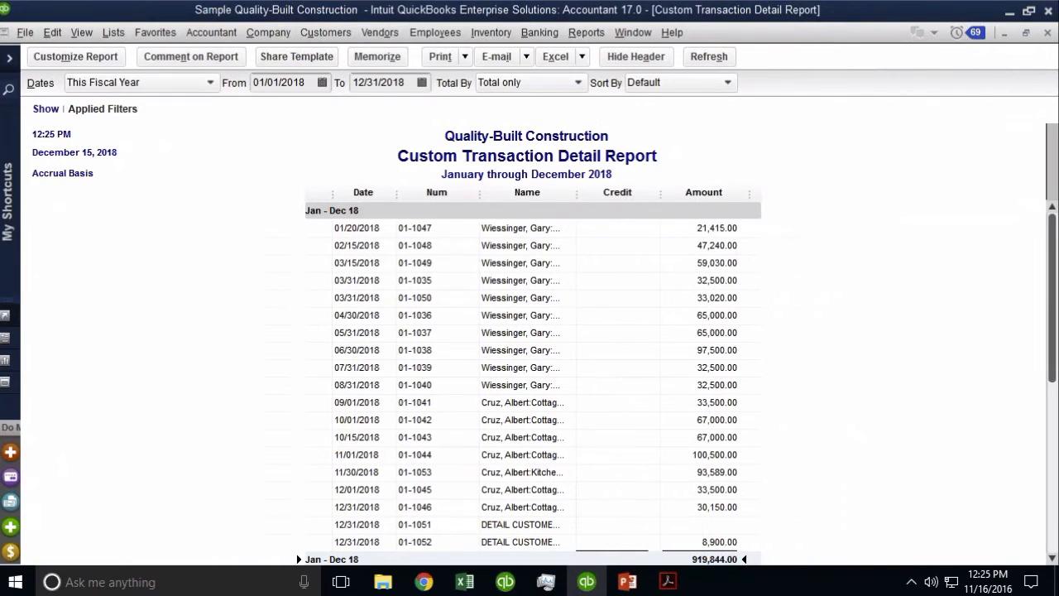
{"action": "left_click_drag", "start_coordinate": [658, 193], "coordinate": [572, 238]}
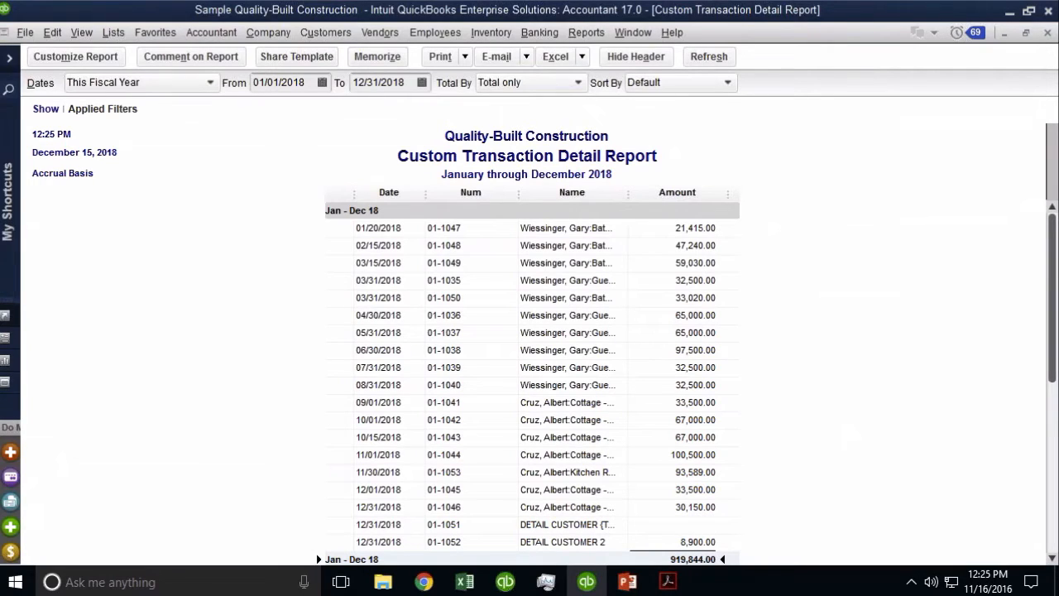
{"action": "left_click_drag", "start_coordinate": [719, 199], "coordinate": [695, 217]}
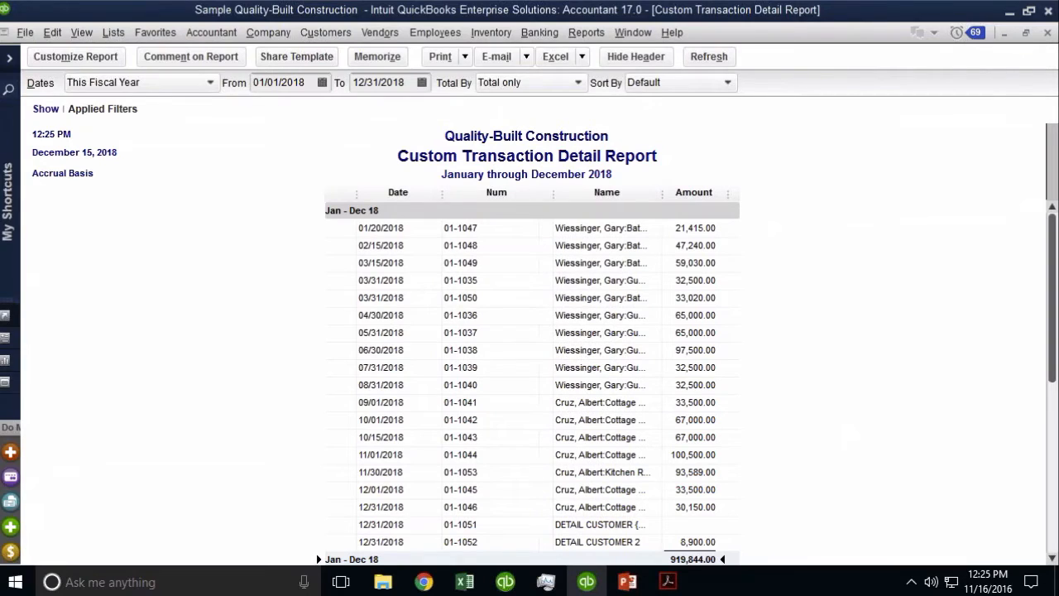
{"action": "left_click_drag", "start_coordinate": [521, 200], "coordinate": [460, 204]}
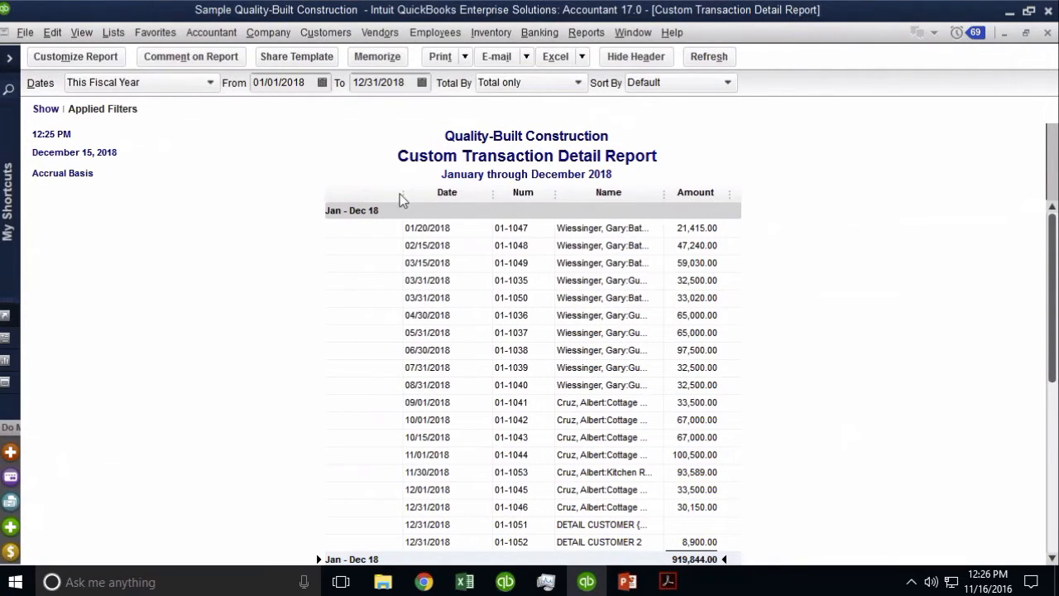
{"action": "scroll", "coordinate": [401, 199], "scroll_direction": "down", "scroll_amount": 1}
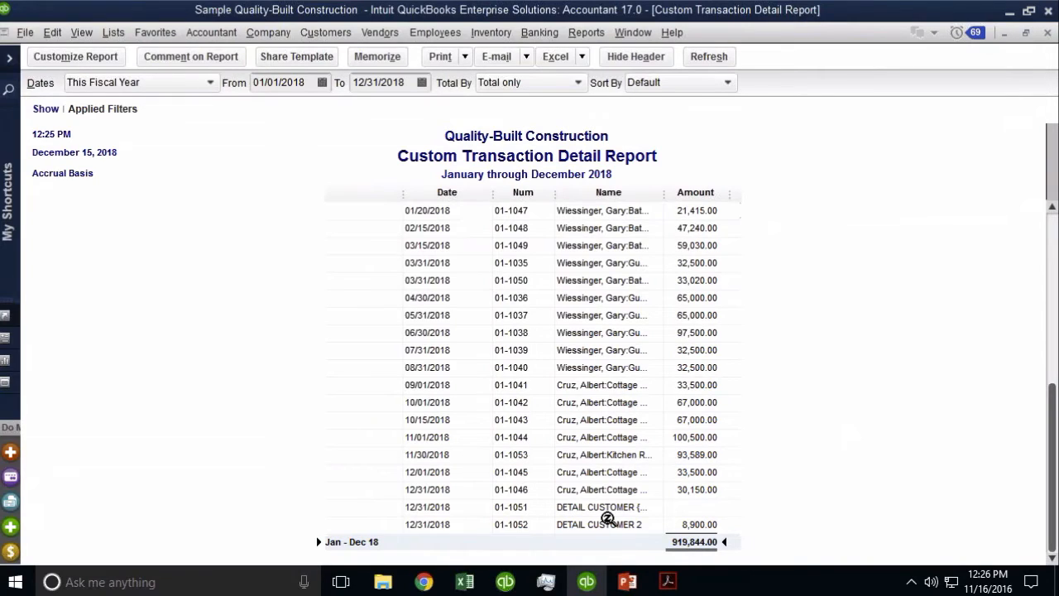
{"action": "scroll", "coordinate": [609, 519], "scroll_direction": "up", "scroll_amount": 1}
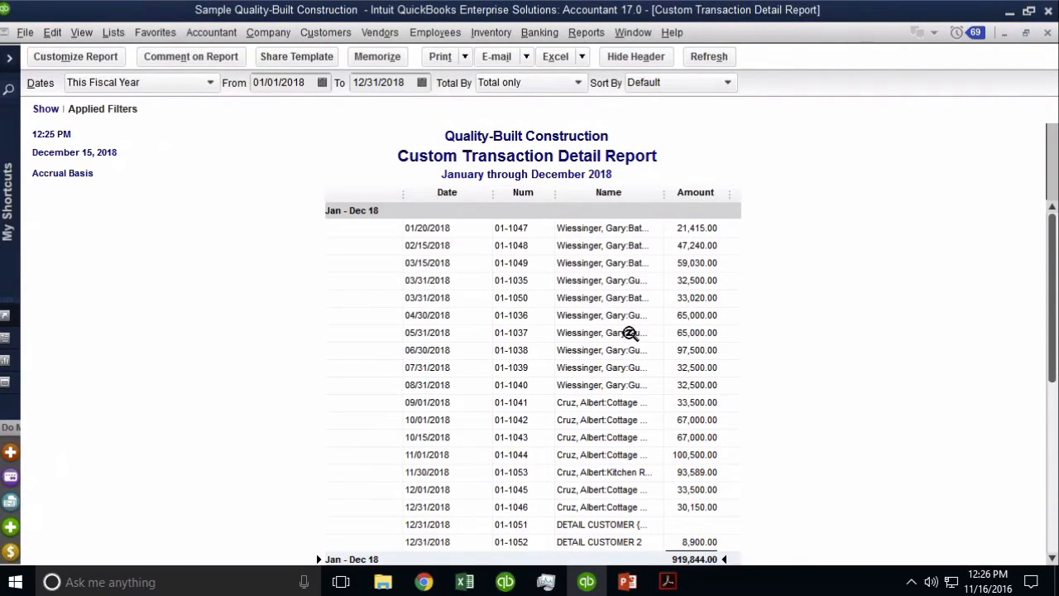
{"action": "left_click_drag", "start_coordinate": [664, 194], "coordinate": [741, 196]}
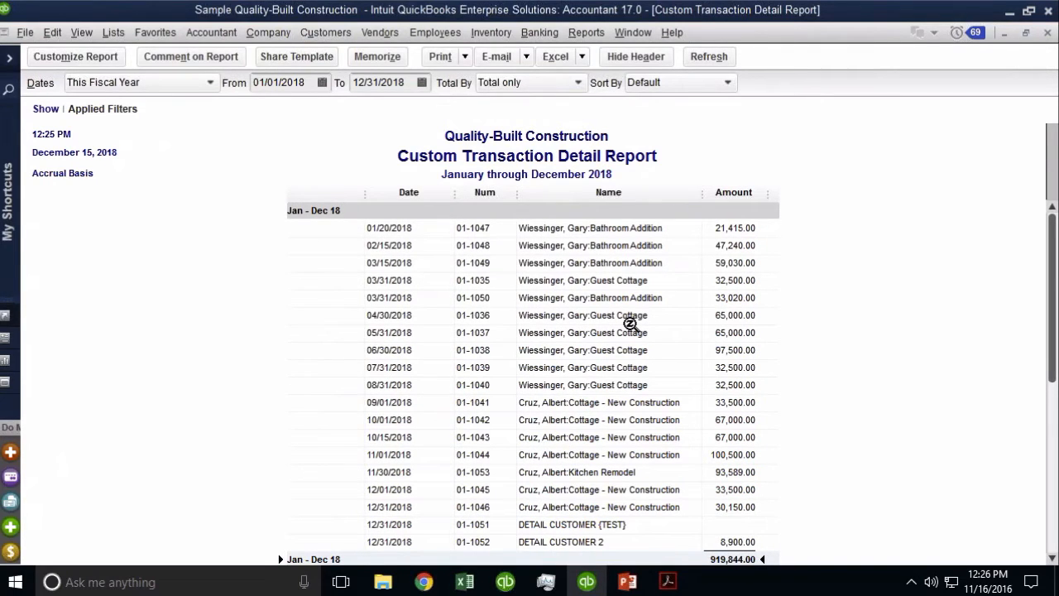
Step: Total the transaction detail report by Customer
{"action": "left_click", "coordinate": [523, 83]}
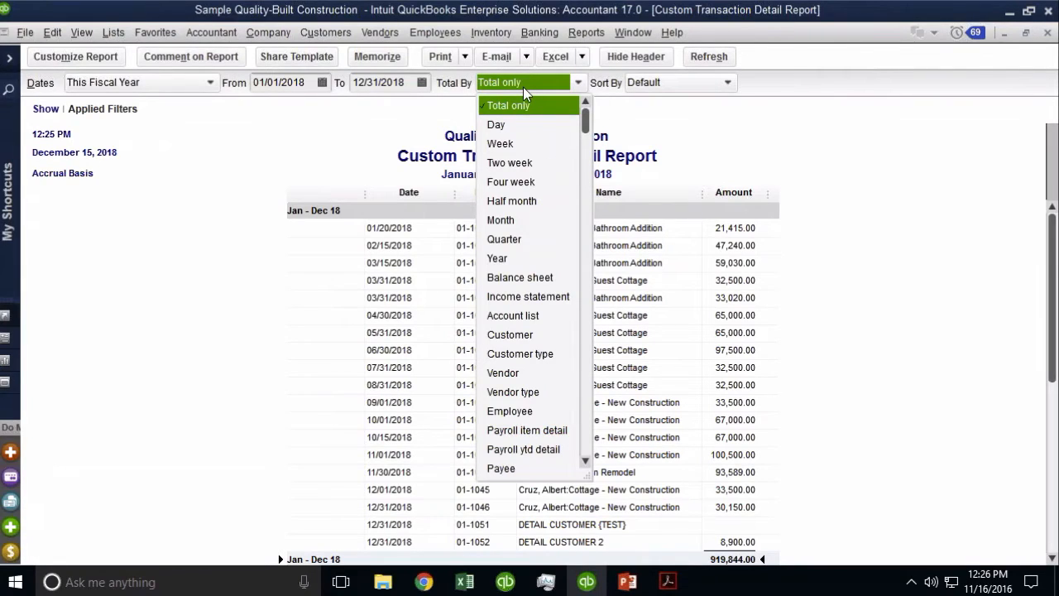
{"action": "left_click", "coordinate": [538, 335]}
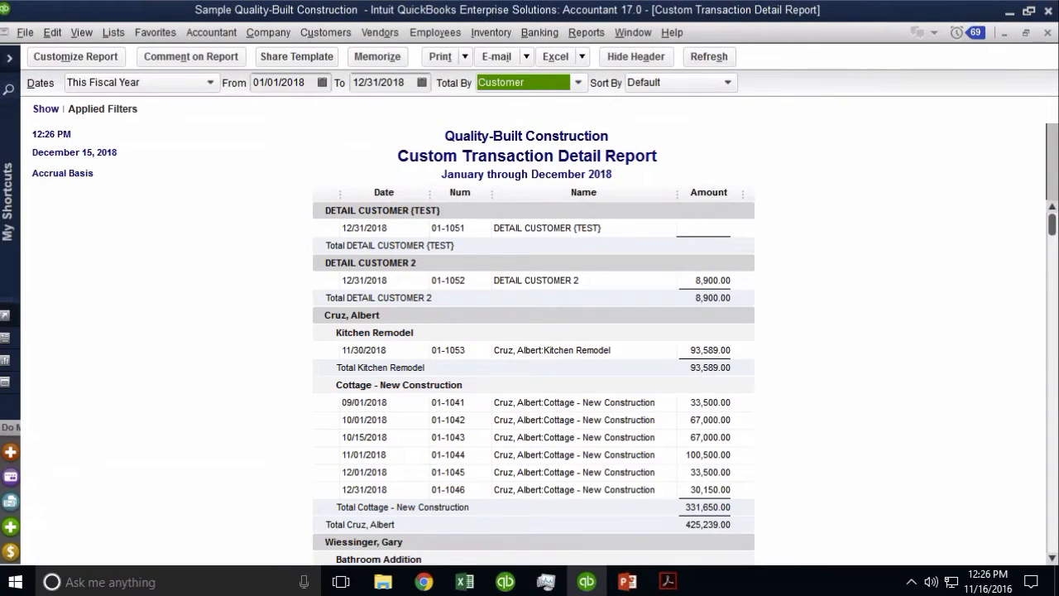
{"action": "left_click", "coordinate": [608, 403]}
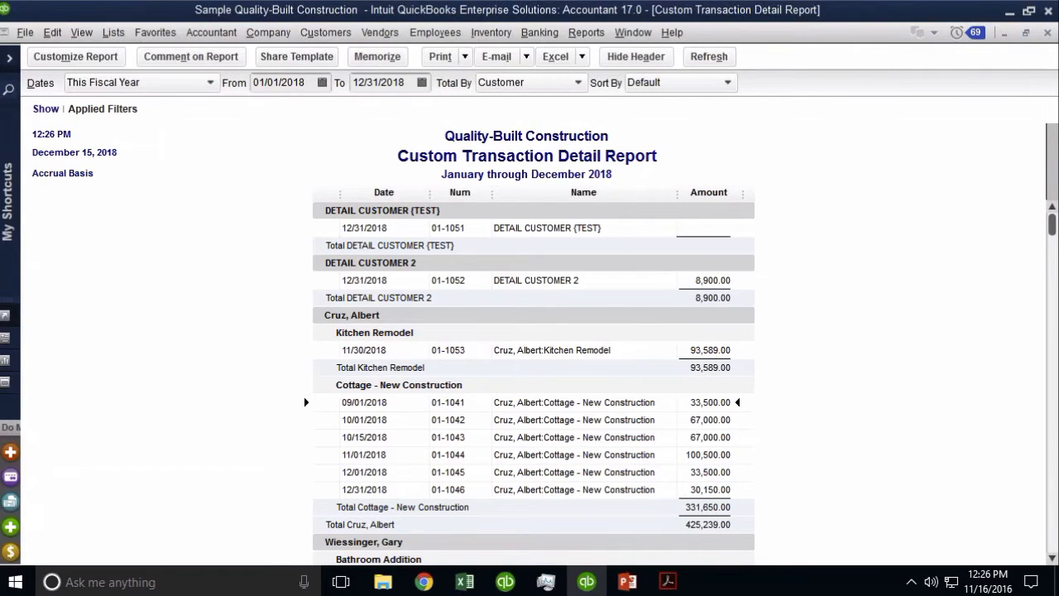
Step: Remove the Name column and reorder the rest so Num comes before a slightly narrower Date column
{"action": "left_click_drag", "start_coordinate": [677, 192], "coordinate": [492, 249]}
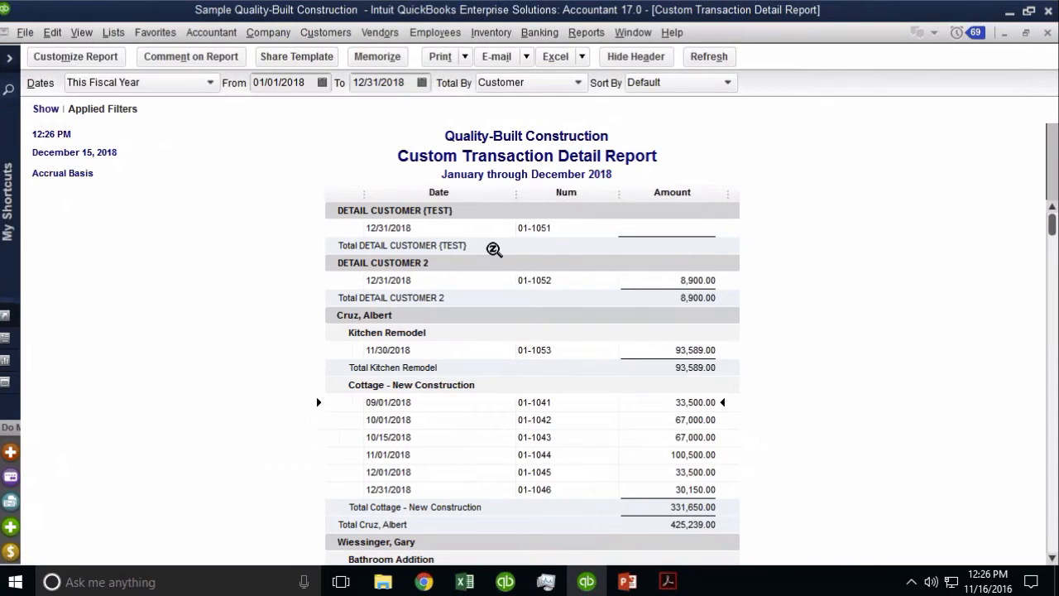
{"action": "left_click_drag", "start_coordinate": [592, 193], "coordinate": [413, 200]}
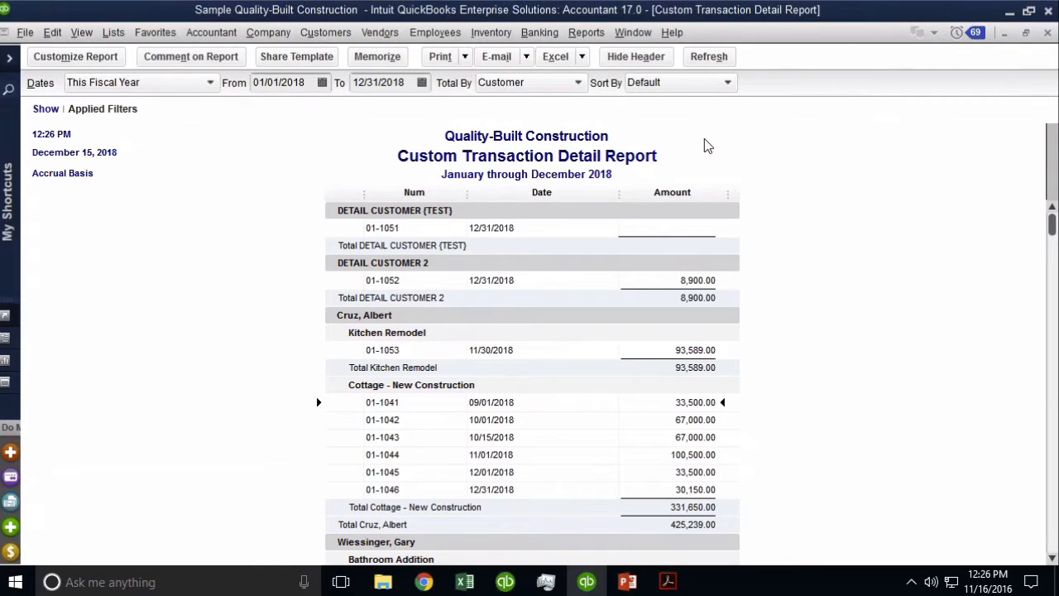
{"action": "left_click_drag", "start_coordinate": [617, 191], "coordinate": [599, 199]}
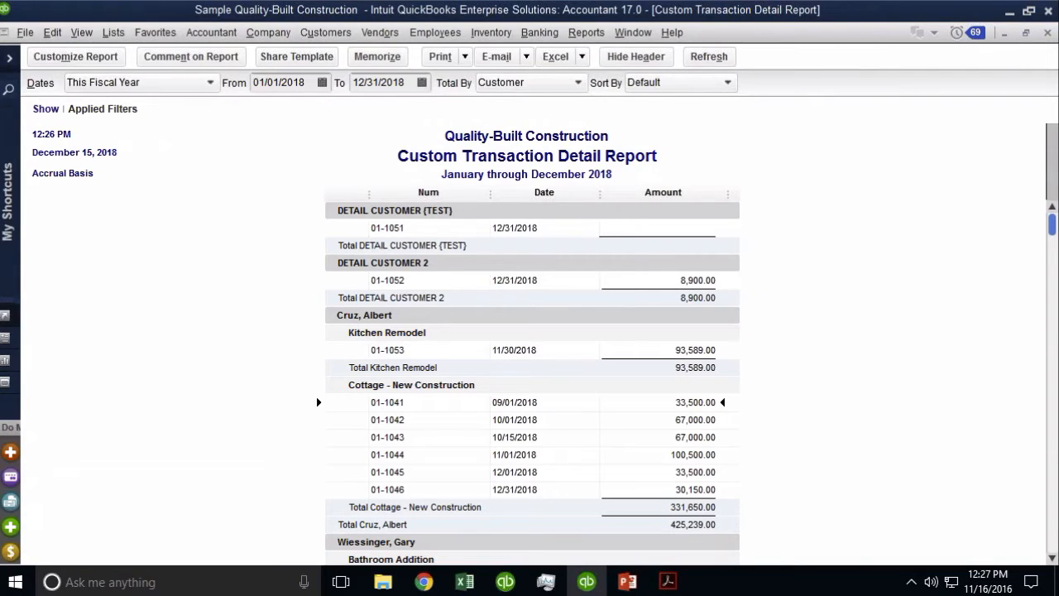
{"action": "scroll", "coordinate": [774, 402], "scroll_direction": "down", "scroll_amount": 5}
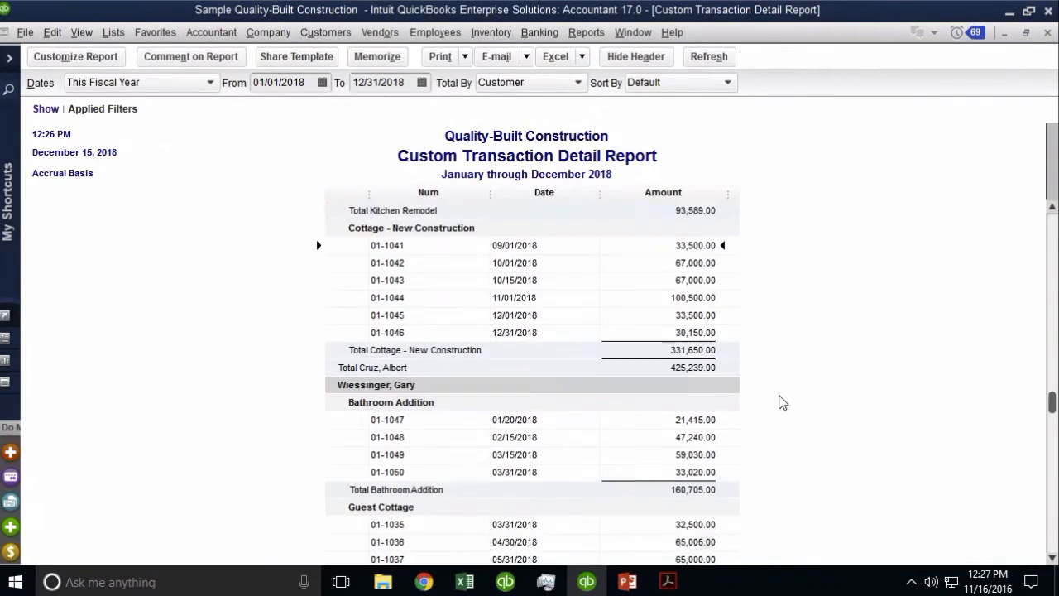
{"action": "scroll", "coordinate": [771, 402], "scroll_direction": "up", "scroll_amount": 5}
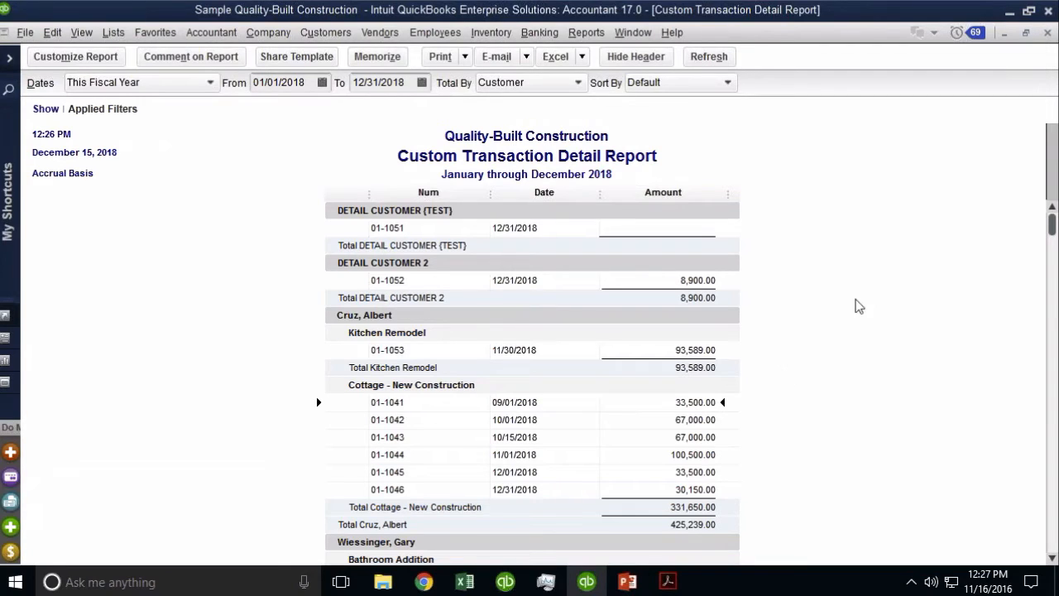
Step: Restore the maximized report to a floating window and resize it to fill the left half of the workspace
{"action": "left_click", "coordinate": [1028, 33]}
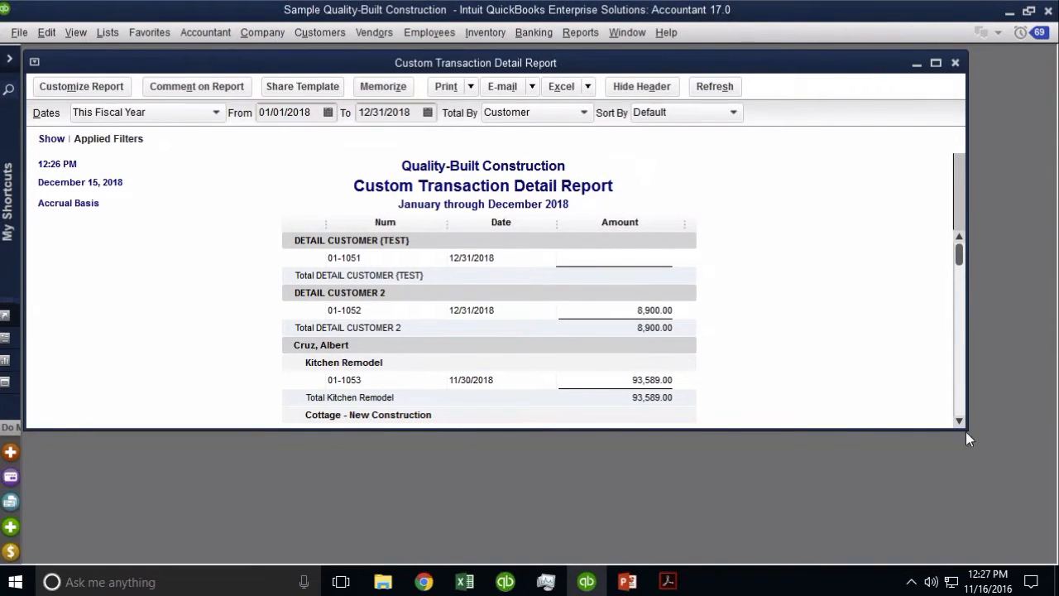
{"action": "left_click_drag", "start_coordinate": [966, 431], "coordinate": [537, 561]}
{"action": "scroll", "coordinate": [501, 374], "scroll_direction": "down", "scroll_amount": 1}
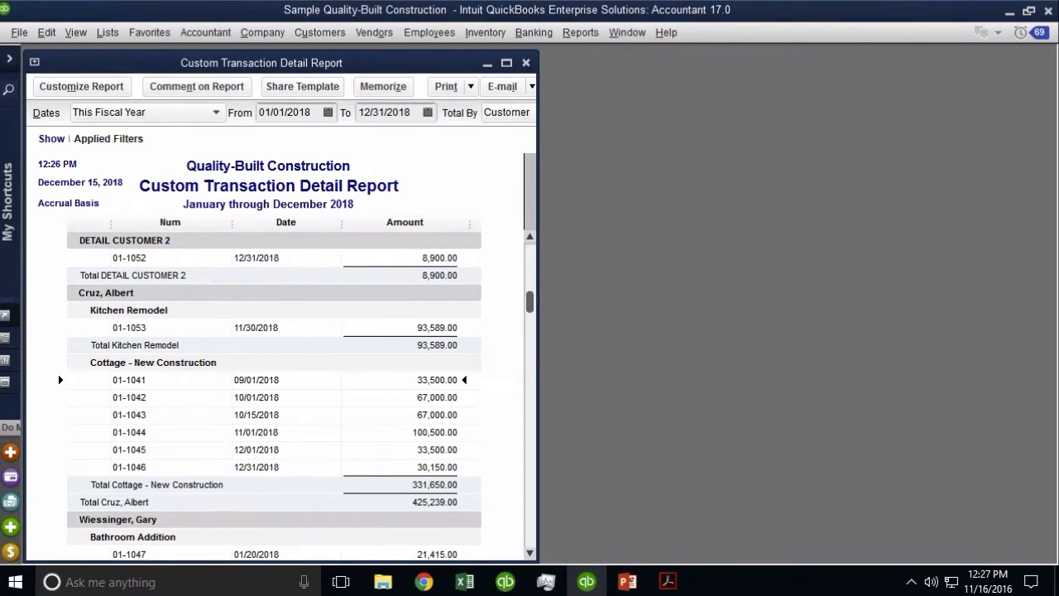
{"action": "scroll", "coordinate": [273, 389], "scroll_direction": "down", "scroll_amount": 1}
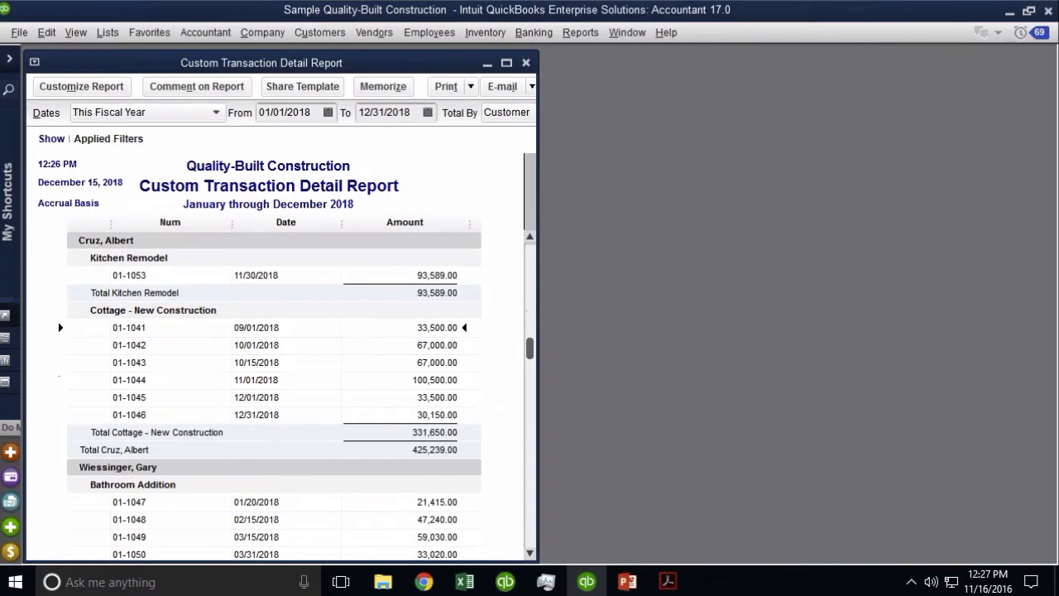
Step: Create a custom Summary report and set its date range to This Fiscal Year
{"action": "left_click", "coordinate": [577, 33]}
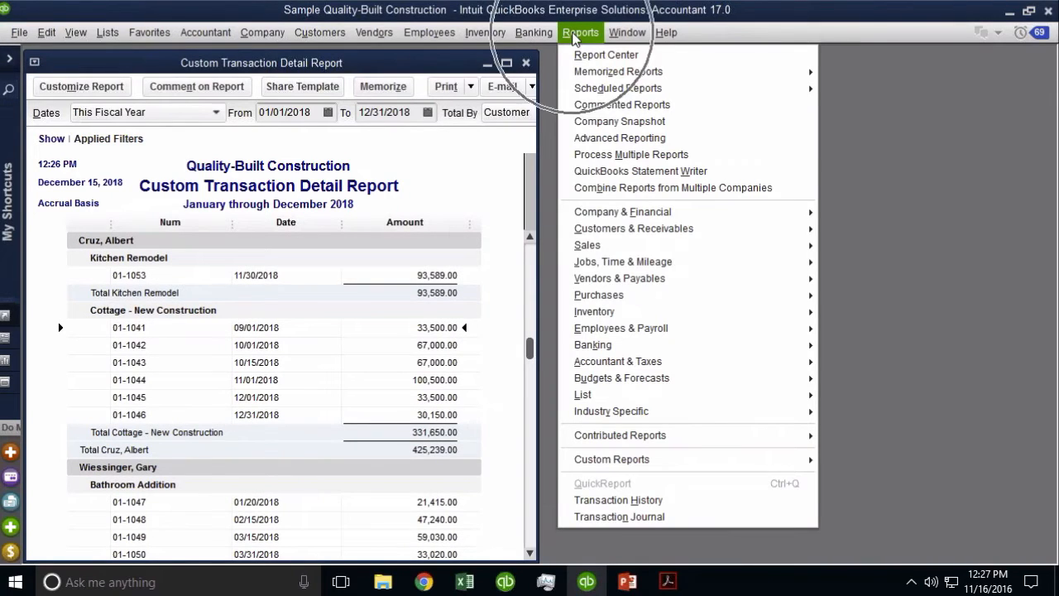
{"action": "left_click", "coordinate": [670, 458]}
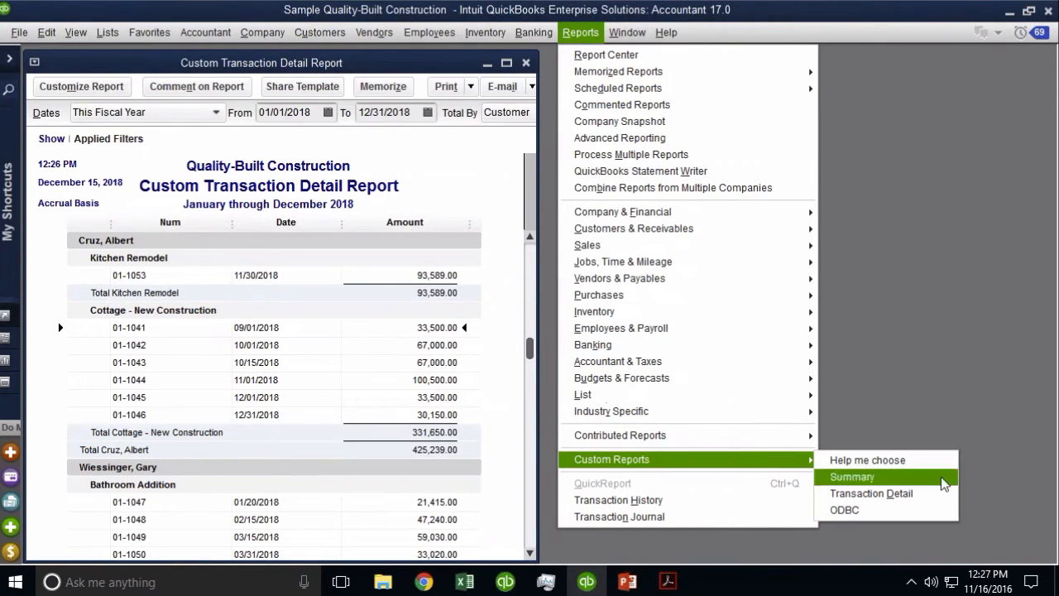
{"action": "left_click", "coordinate": [907, 482]}
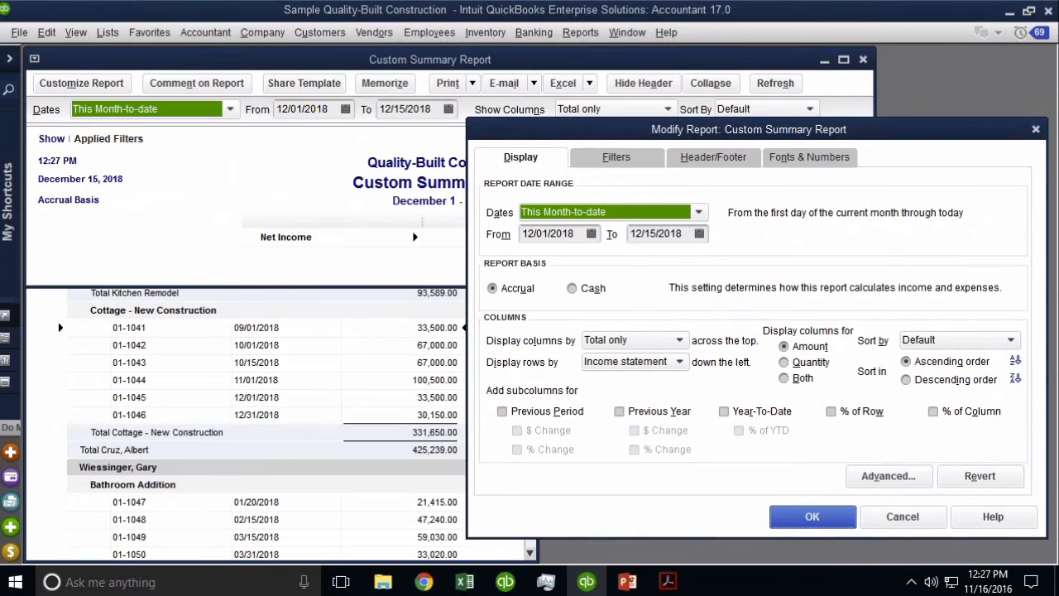
{"action": "left_click", "coordinate": [579, 212]}
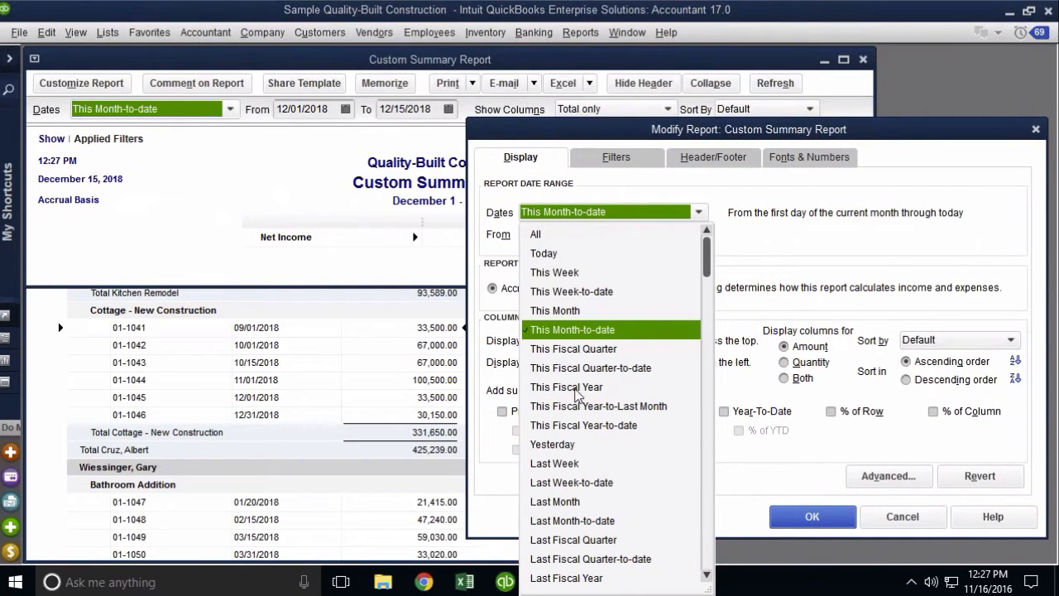
{"action": "left_click", "coordinate": [576, 388]}
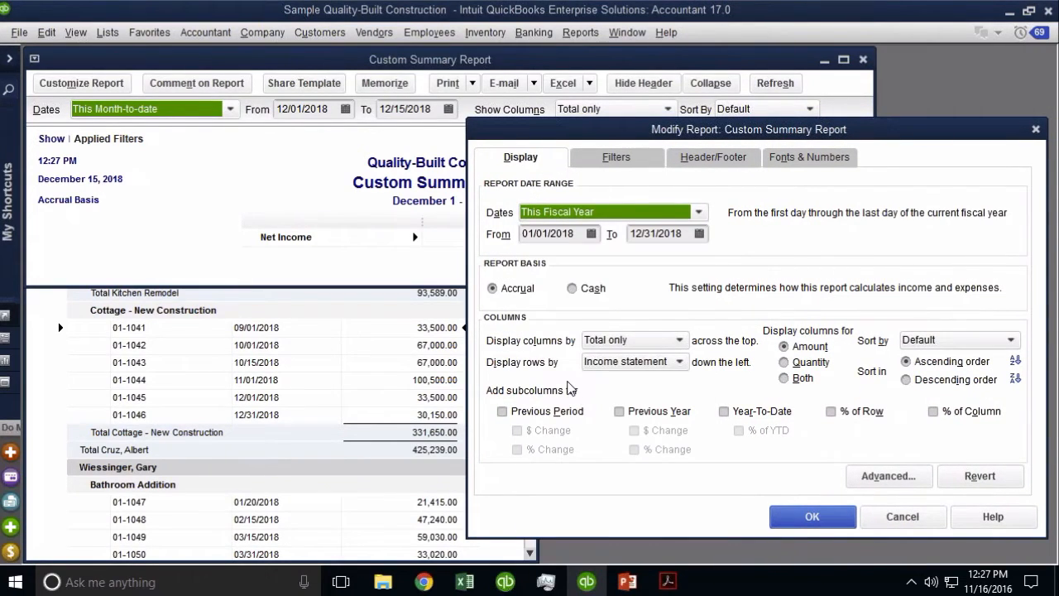
Step: Keep the summary report's columns as Total only and display its rows by Customer
{"action": "left_click", "coordinate": [649, 343]}
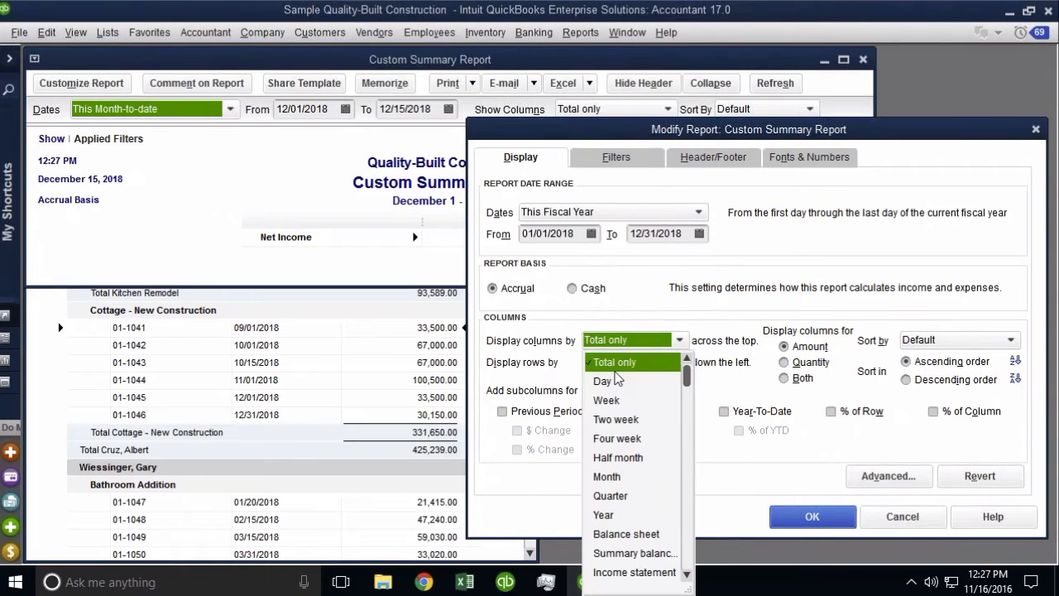
{"action": "left_click", "coordinate": [624, 368]}
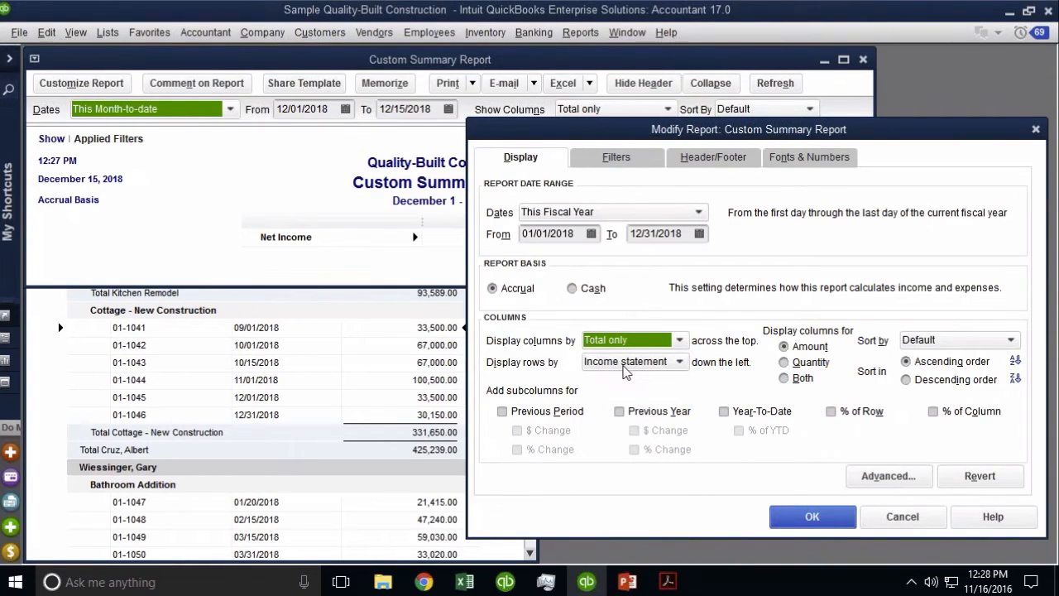
{"action": "left_click", "coordinate": [625, 362]}
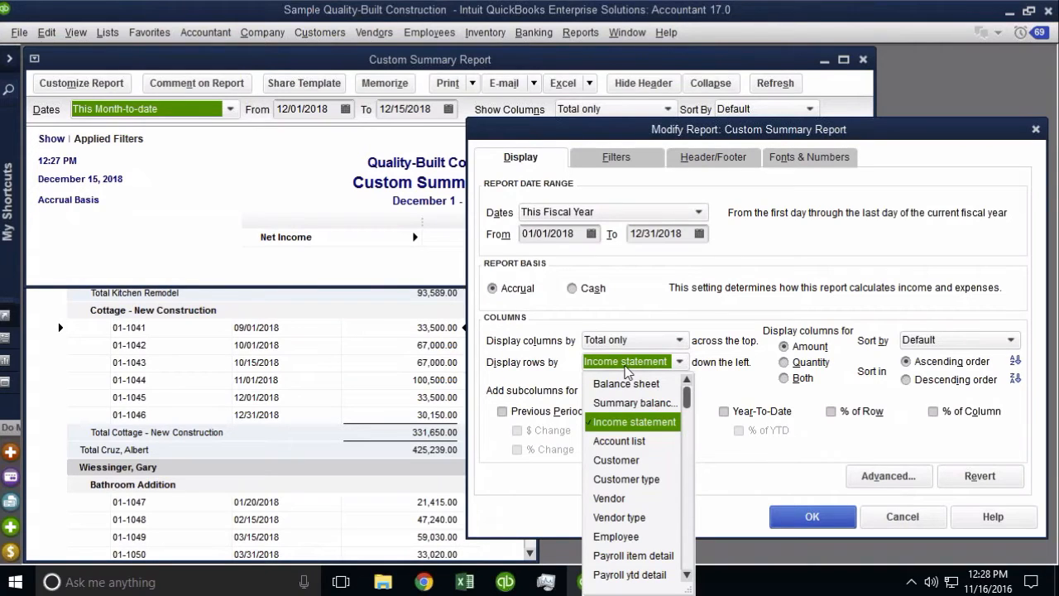
{"action": "left_click", "coordinate": [641, 467]}
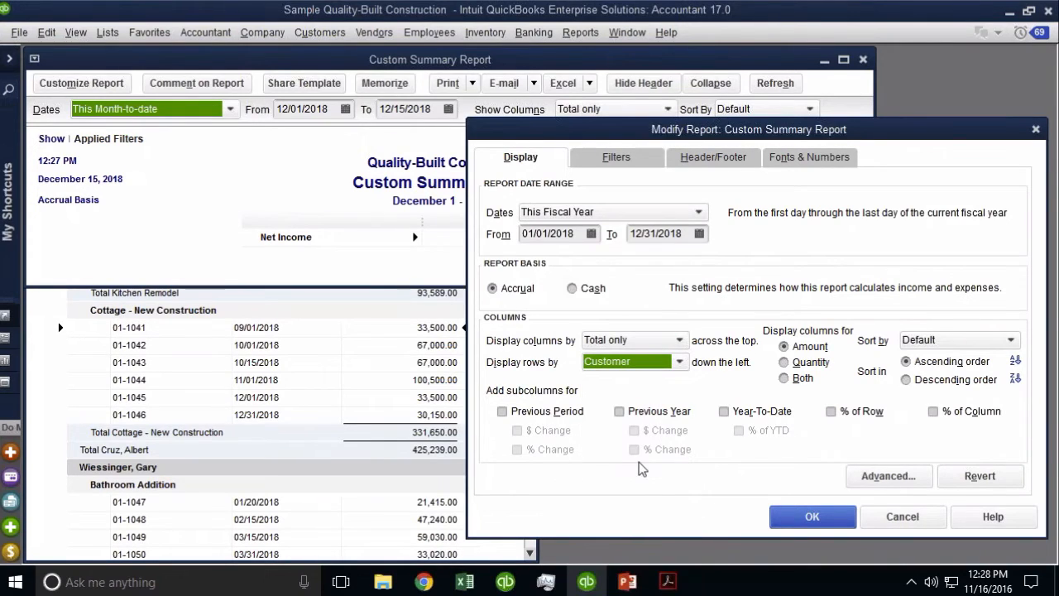
Step: Filter the summary report to all ordinary income accounts and apply the report settings
{"action": "left_click", "coordinate": [617, 157]}
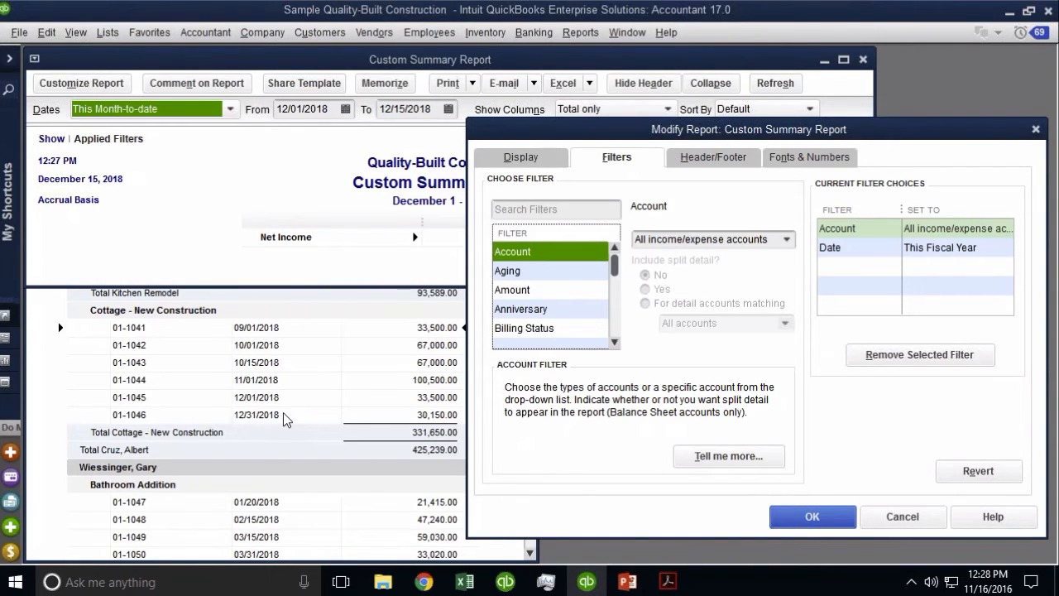
{"action": "left_click", "coordinate": [786, 239]}
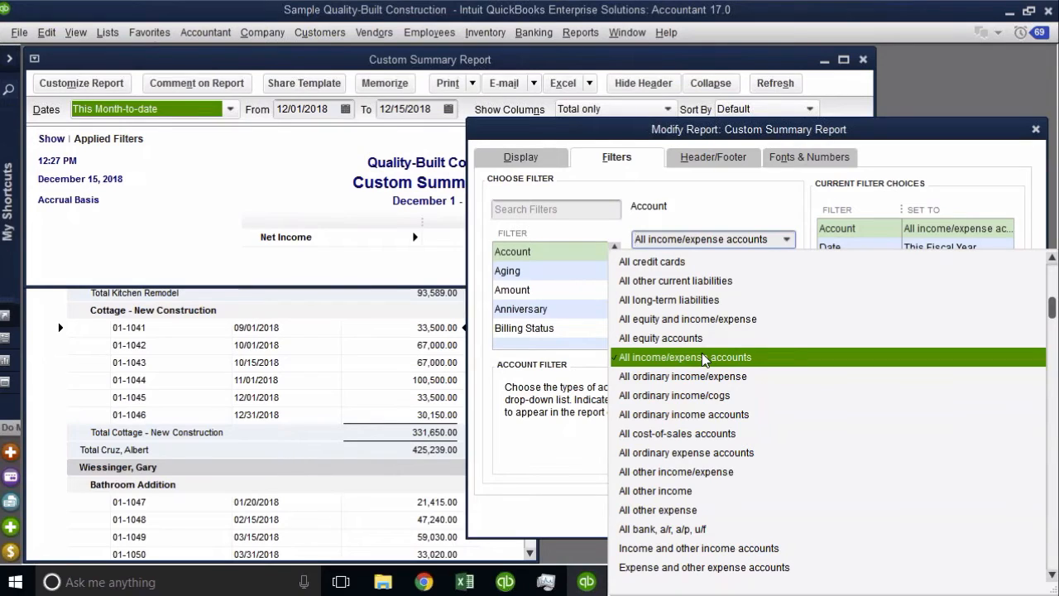
{"action": "left_click", "coordinate": [717, 418]}
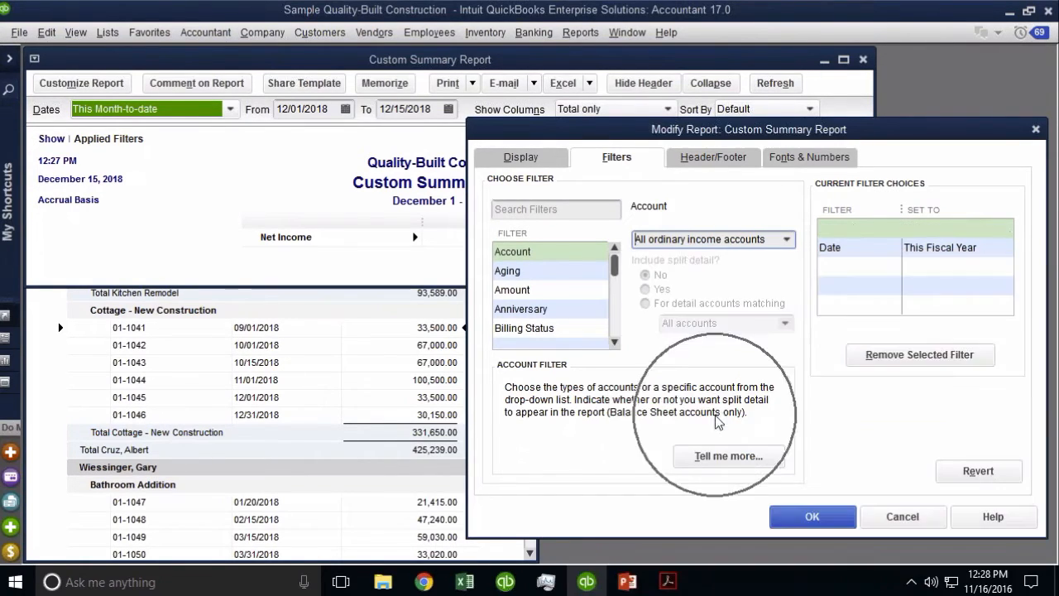
{"action": "left_click", "coordinate": [787, 239]}
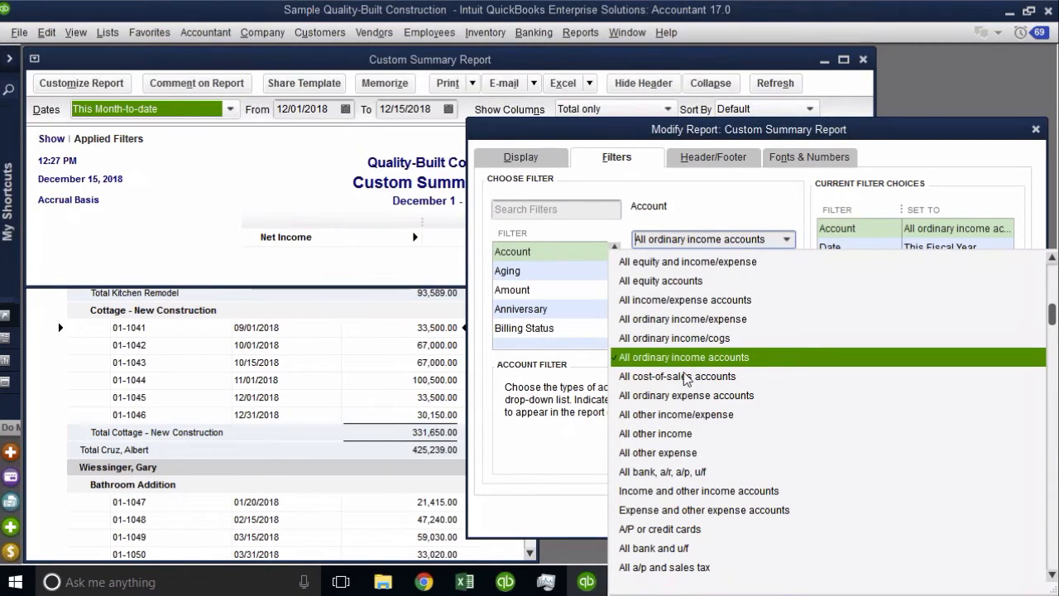
{"action": "left_click", "coordinate": [687, 360]}
{"action": "left_click", "coordinate": [811, 515]}
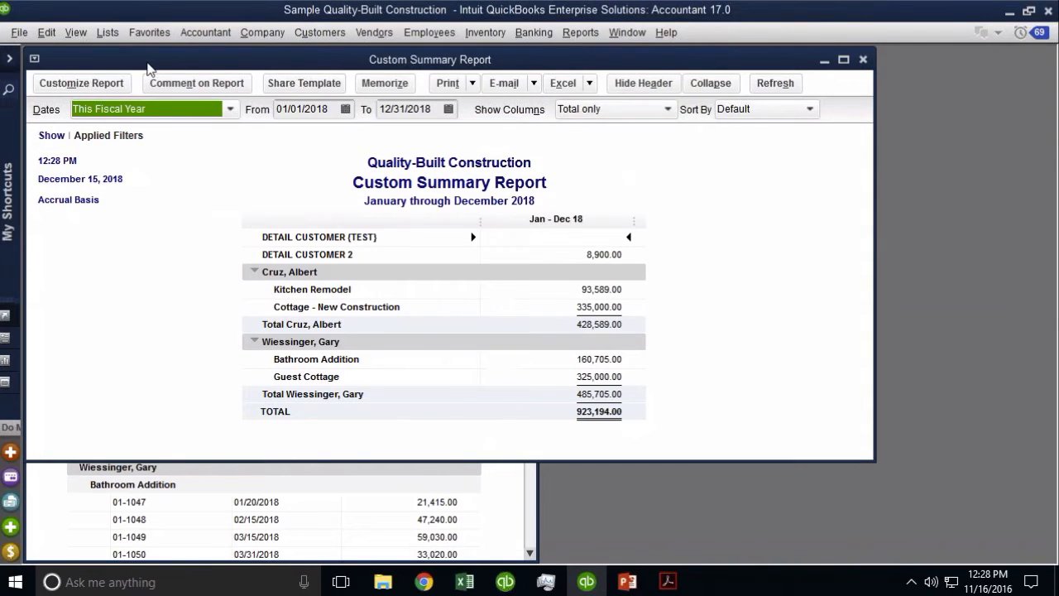
Step: Tile the summary and transaction detail report windows vertically
{"action": "left_click", "coordinate": [614, 35]}
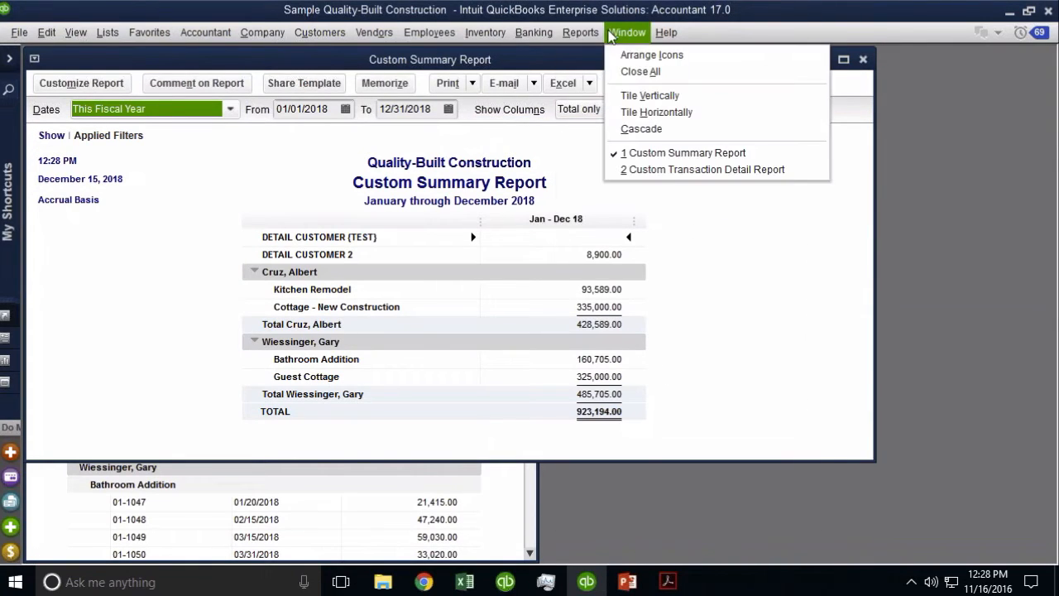
{"action": "left_click", "coordinate": [649, 97]}
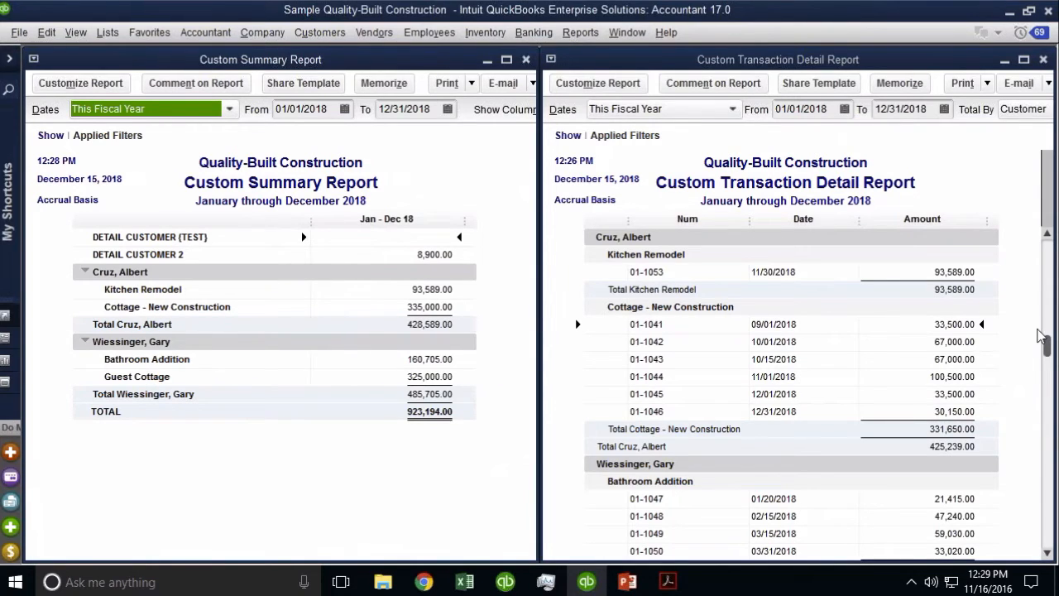
Step: Compare the customer and job amounts and the grand total between the summary report and the transaction detail report
{"action": "left_click_drag", "start_coordinate": [1046, 346], "coordinate": [1045, 237]}
{"action": "left_click", "coordinate": [976, 307]}
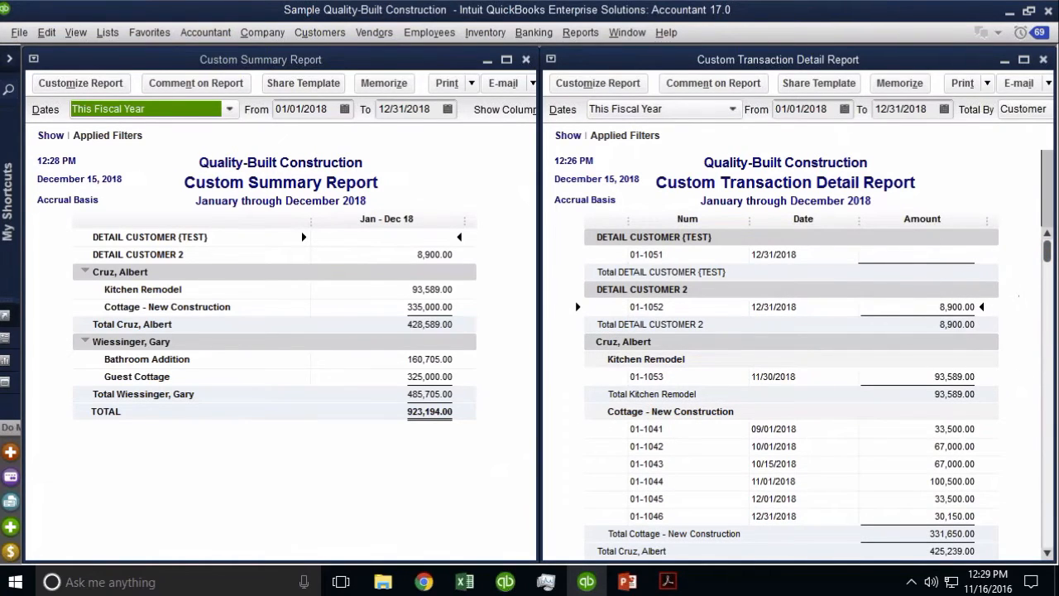
{"action": "left_click", "coordinate": [441, 251]}
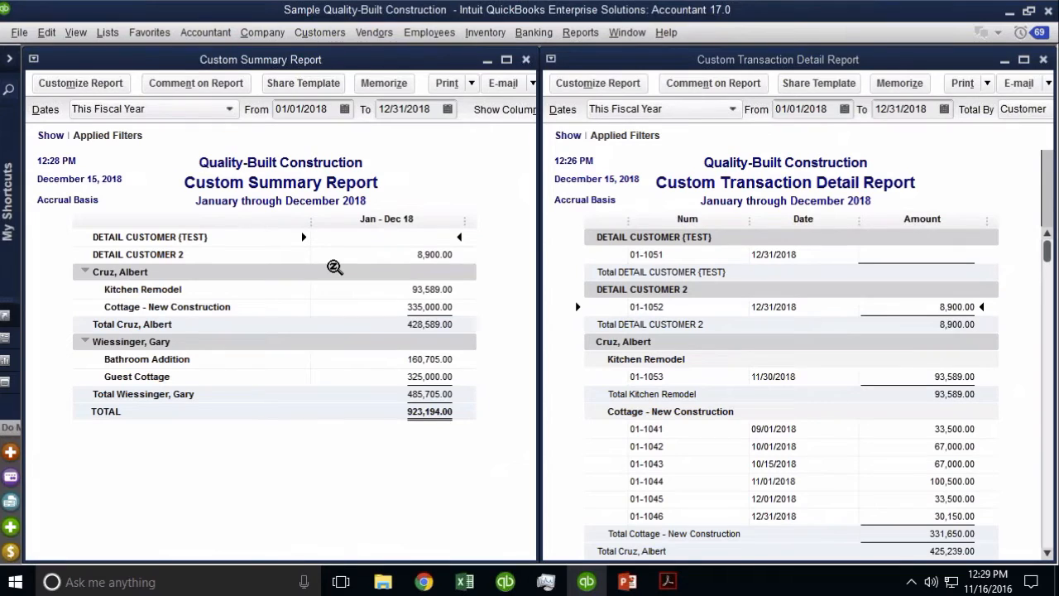
{"action": "left_click", "coordinate": [432, 289]}
{"action": "key", "text": "ctrl"}
{"action": "left_click", "coordinate": [950, 374]}
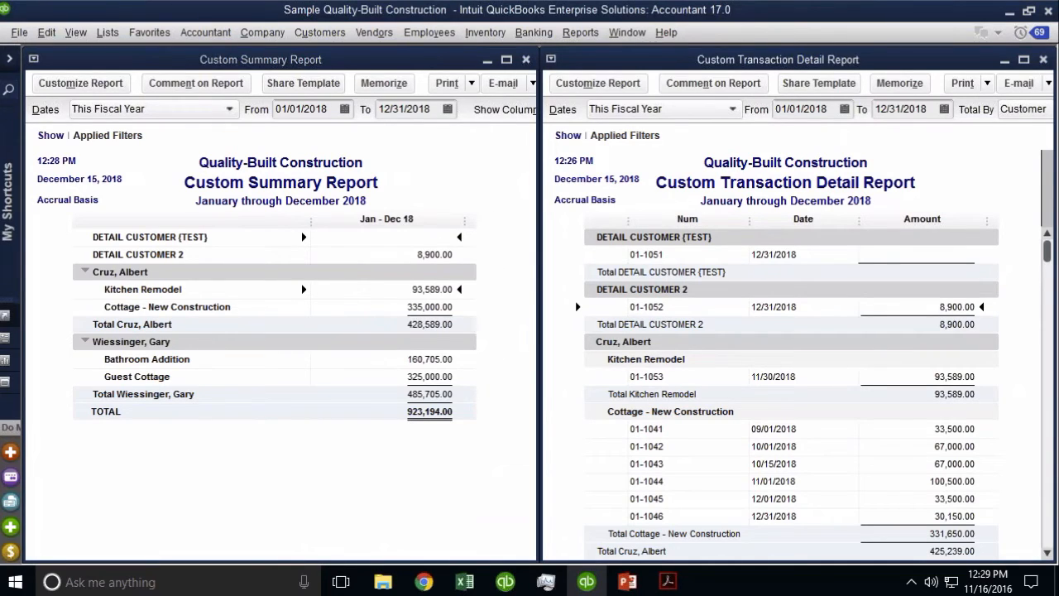
{"action": "key", "text": "ctrl"}
{"action": "left_click", "coordinate": [433, 309]}
{"action": "key", "text": "ctrl"}
{"action": "key", "text": "ctrl"}
{"action": "key", "text": "ctrl"}
{"action": "scroll", "coordinate": [959, 533], "scroll_direction": "down", "scroll_amount": 2}
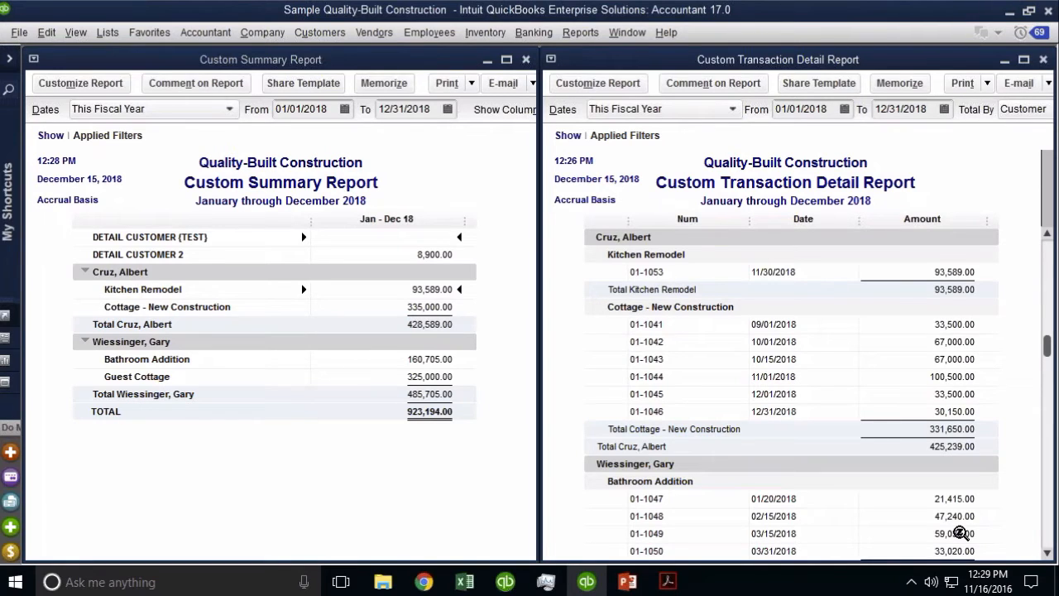
{"action": "scroll", "coordinate": [960, 532], "scroll_direction": "down", "scroll_amount": 2}
{"action": "scroll", "coordinate": [967, 533], "scroll_direction": "down", "scroll_amount": 2}
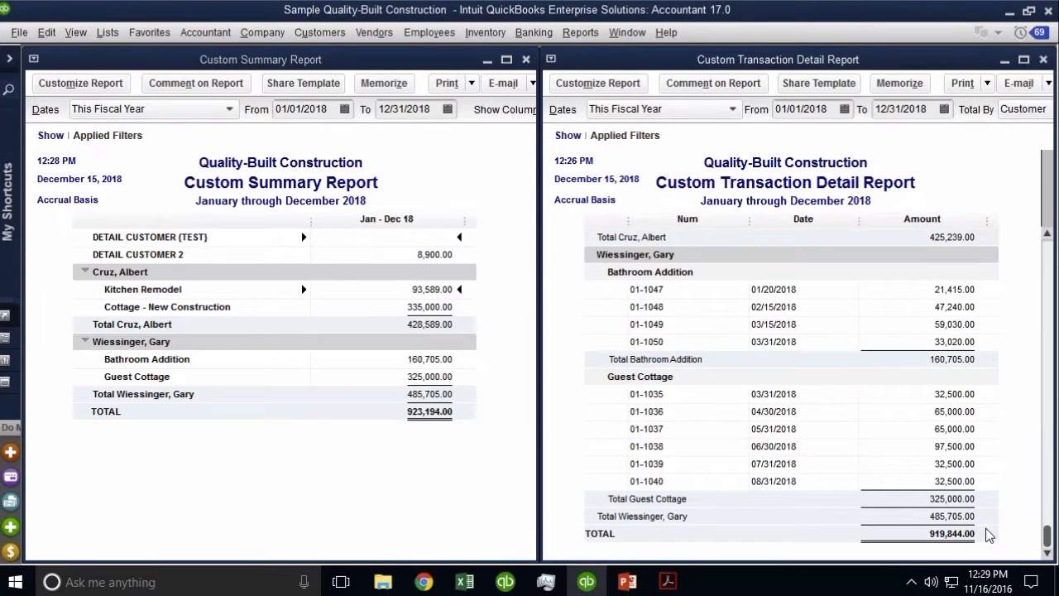
{"action": "scroll", "coordinate": [988, 535], "scroll_direction": "up", "scroll_amount": 1}
{"action": "scroll", "coordinate": [990, 535], "scroll_direction": "up", "scroll_amount": 2}
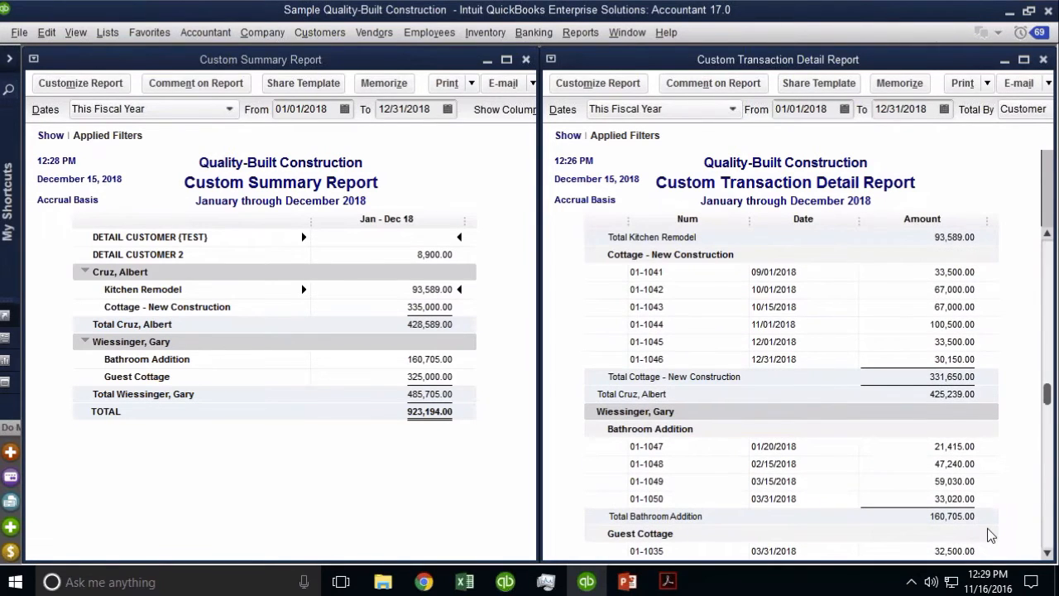
Step: Drill into the Cottage - New Construction amount in the summary report and widen the Num column of the resulting transaction list
{"action": "double_click", "coordinate": [430, 306]}
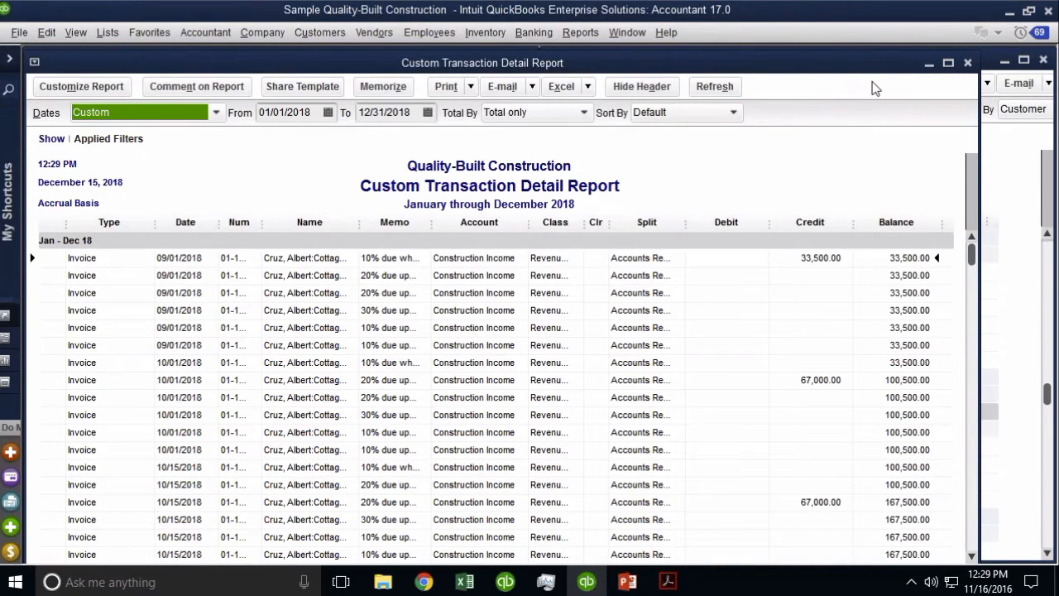
{"action": "left_click_drag", "start_coordinate": [978, 129], "coordinate": [540, 129]}
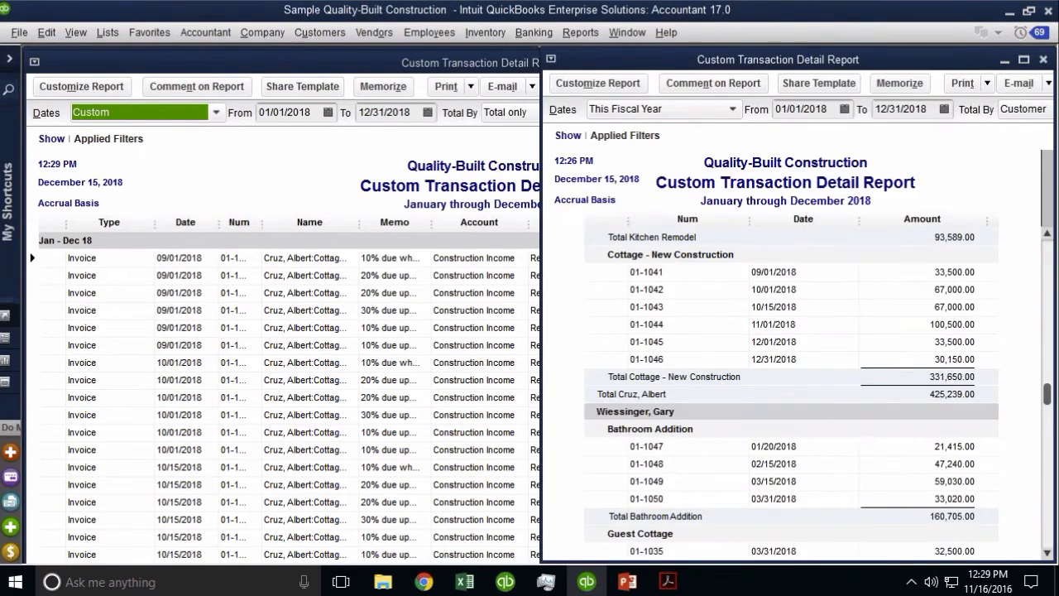
{"action": "left_click", "coordinate": [488, 372]}
{"action": "scroll", "coordinate": [488, 372], "scroll_direction": "down", "scroll_amount": 7}
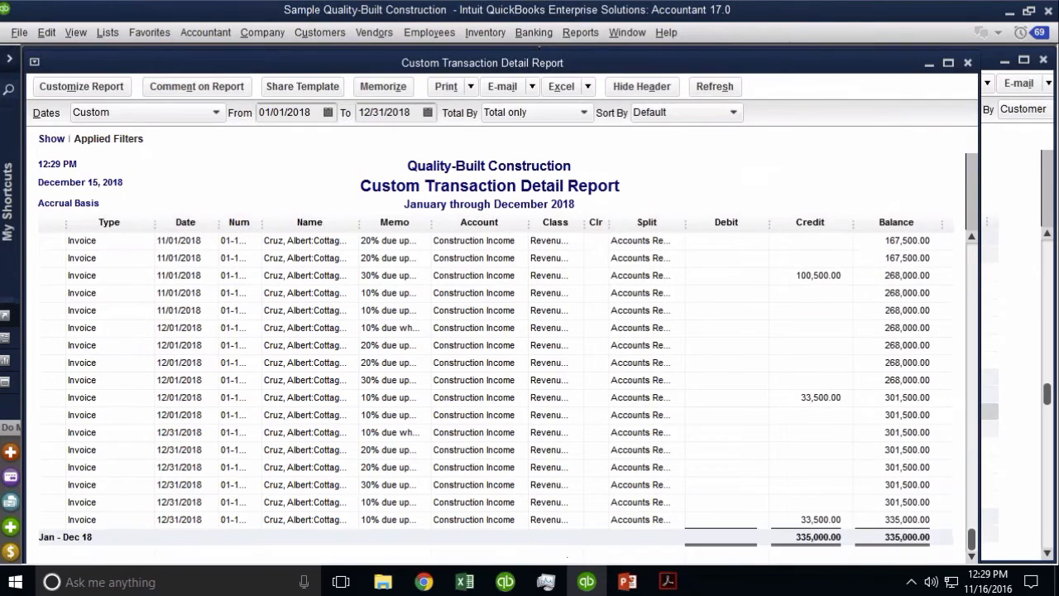
{"action": "left_click", "coordinate": [1024, 314]}
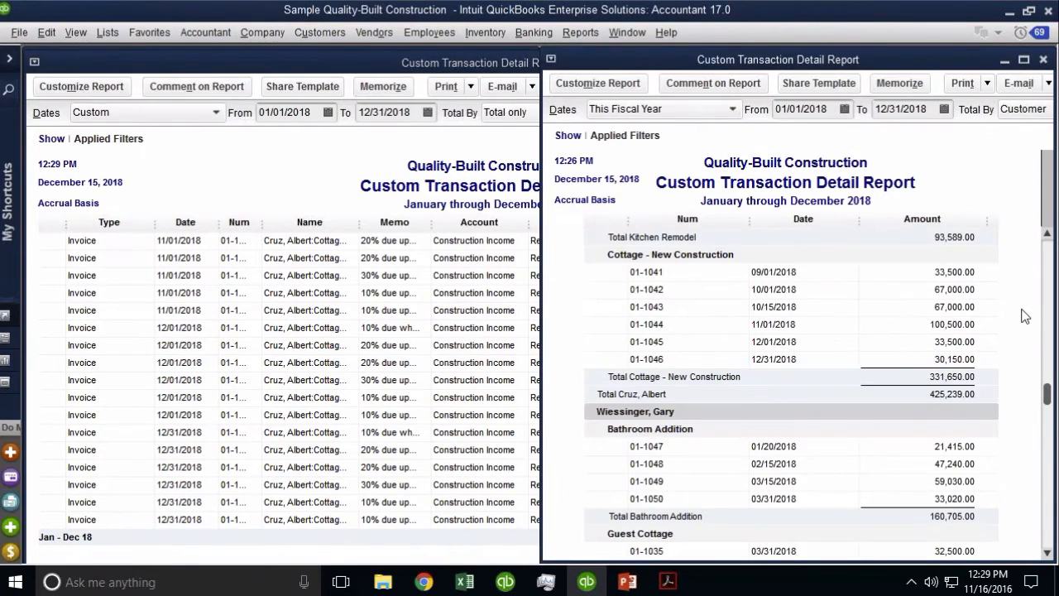
{"action": "left_click", "coordinate": [382, 446]}
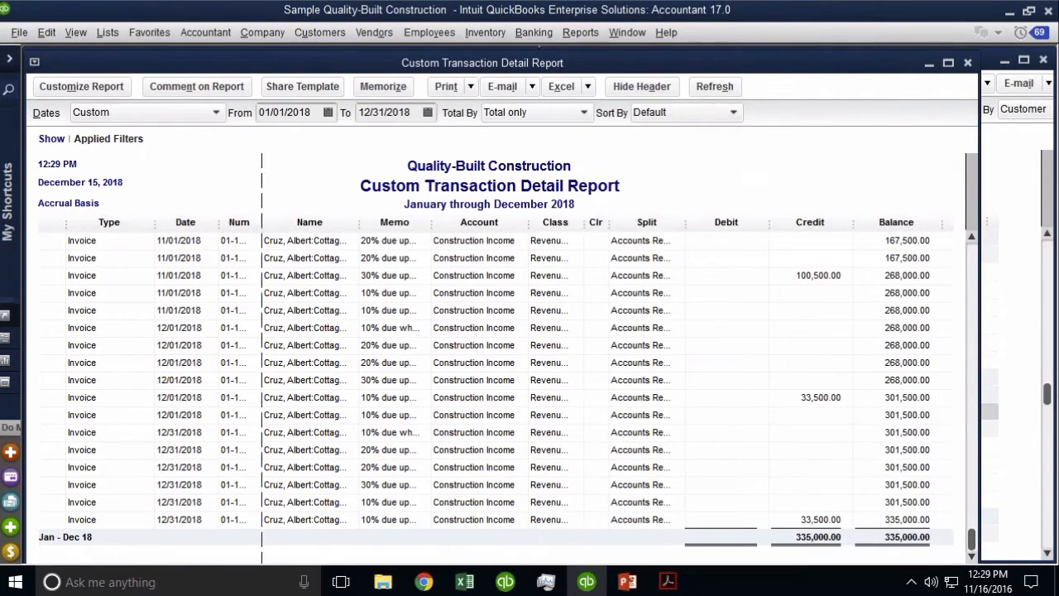
{"action": "left_click_drag", "start_coordinate": [262, 222], "coordinate": [345, 222]}
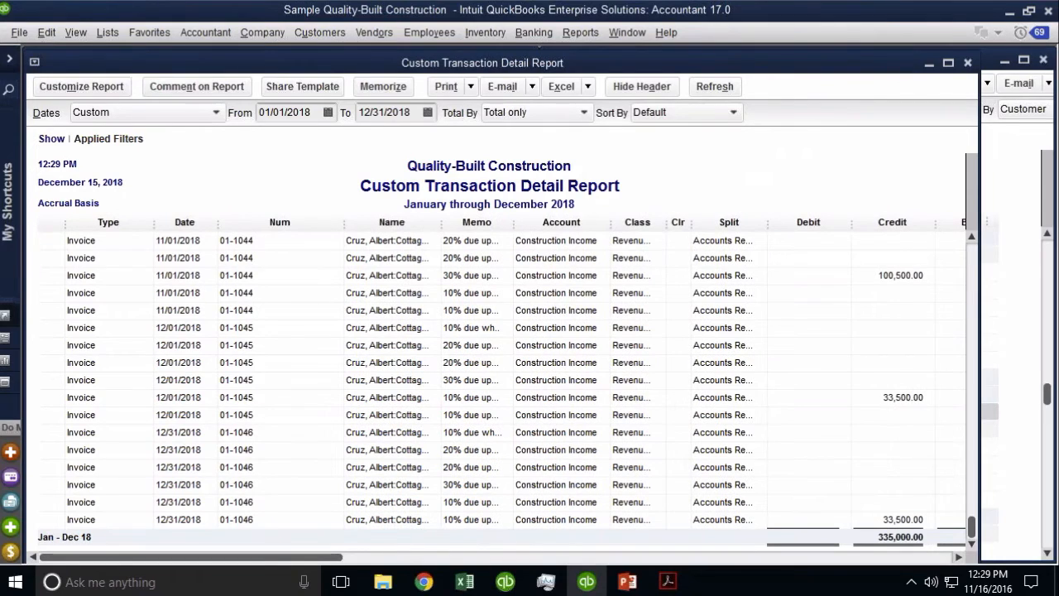
Step: Open the invoice behind the last 12/31/2018 credit and compare it with its entry in the customer-totaled detail report
{"action": "double_click", "coordinate": [899, 517]}
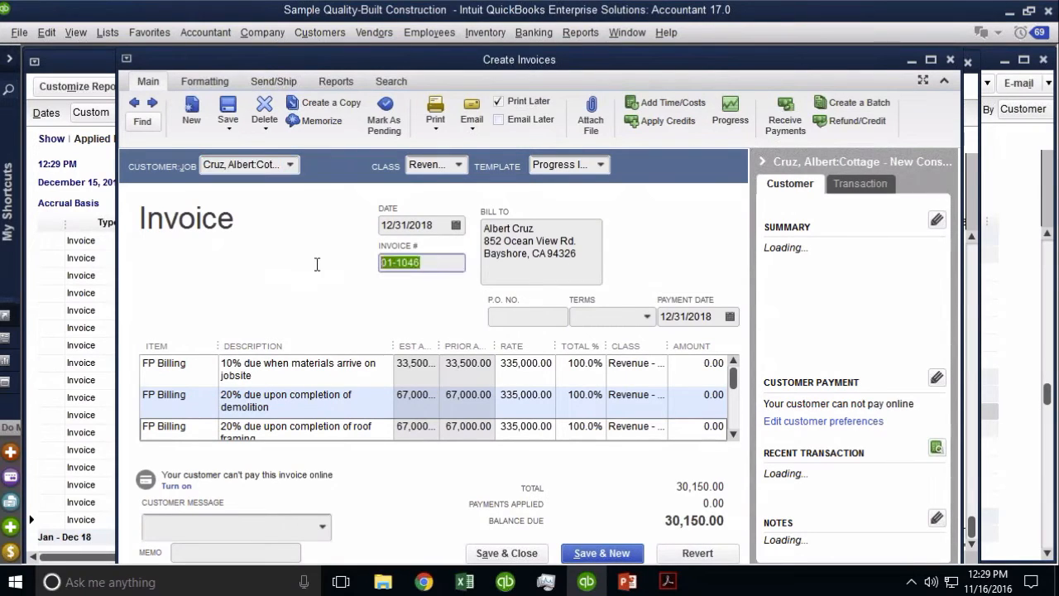
{"action": "left_click", "coordinate": [430, 263]}
{"action": "left_click", "coordinate": [1001, 278]}
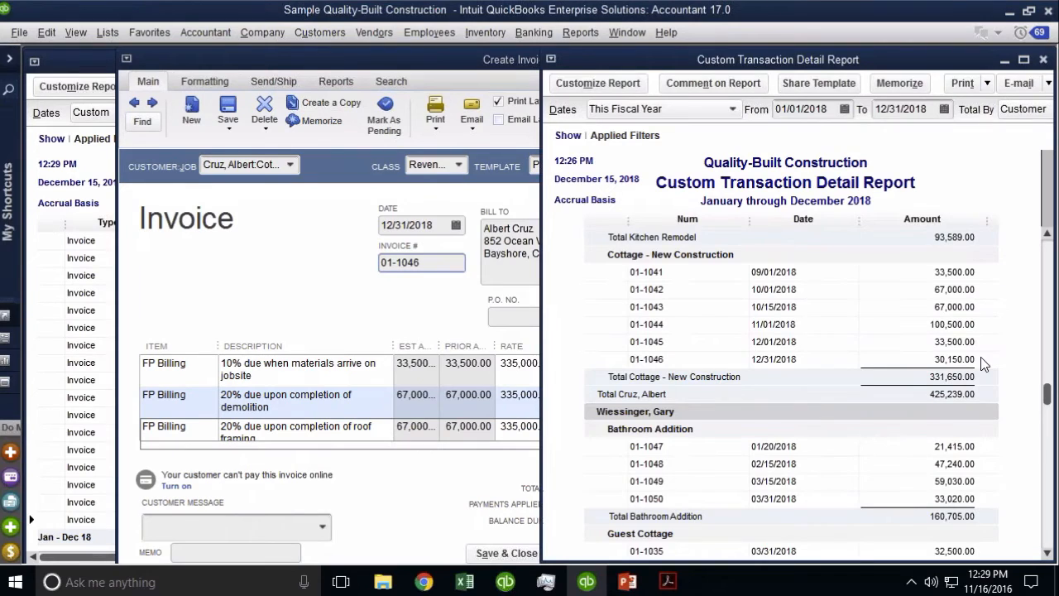
{"action": "left_click", "coordinate": [308, 283]}
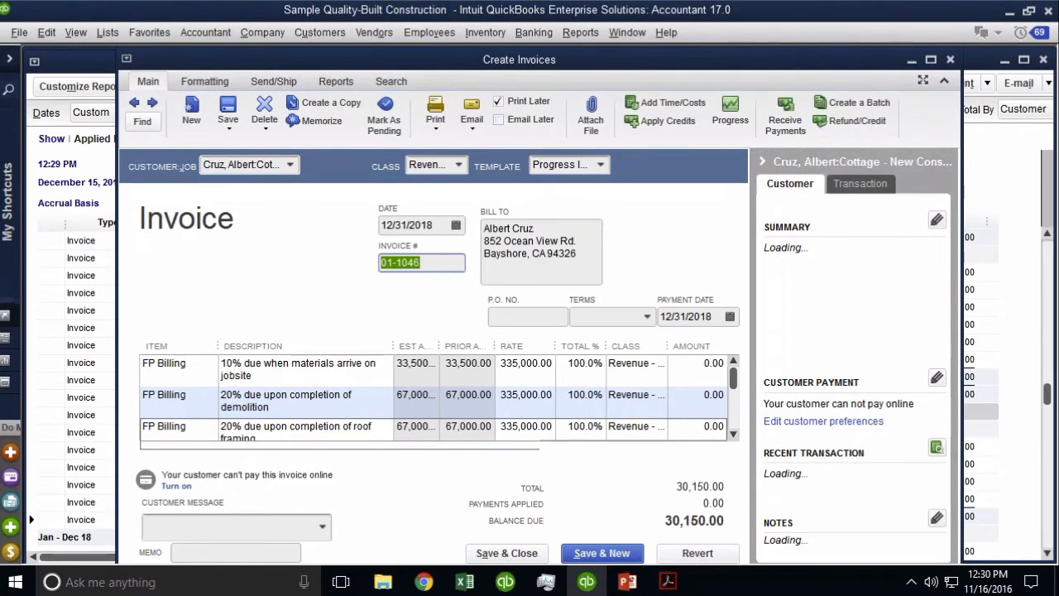
Step: Examine the Retention line's item and amount at the end of the invoice
{"action": "left_click_drag", "start_coordinate": [733, 376], "coordinate": [734, 424]}
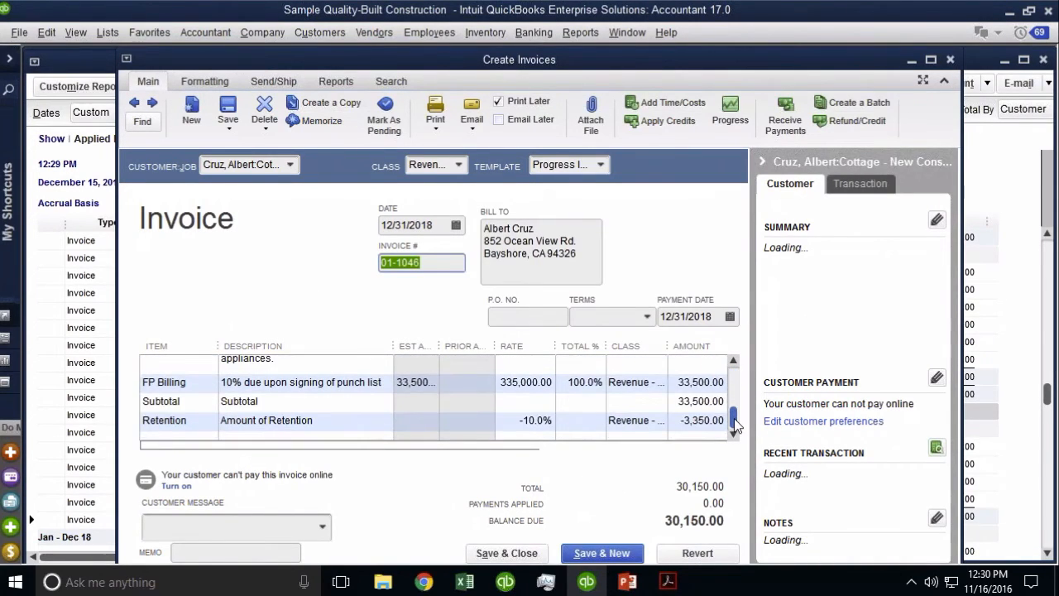
{"action": "left_click", "coordinate": [182, 422]}
{"action": "left_click", "coordinate": [209, 421]}
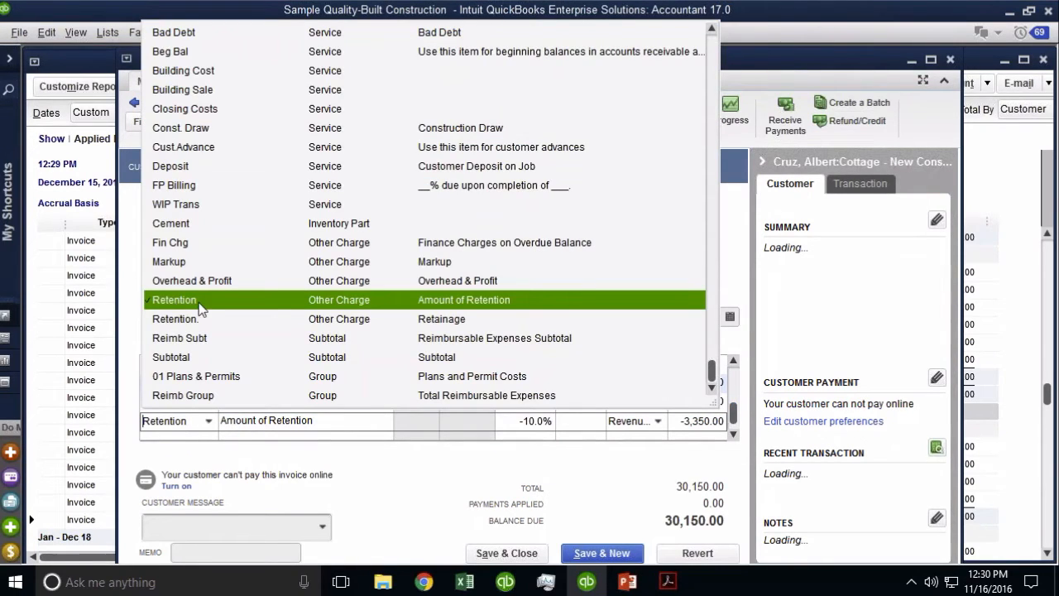
{"action": "left_click", "coordinate": [192, 302]}
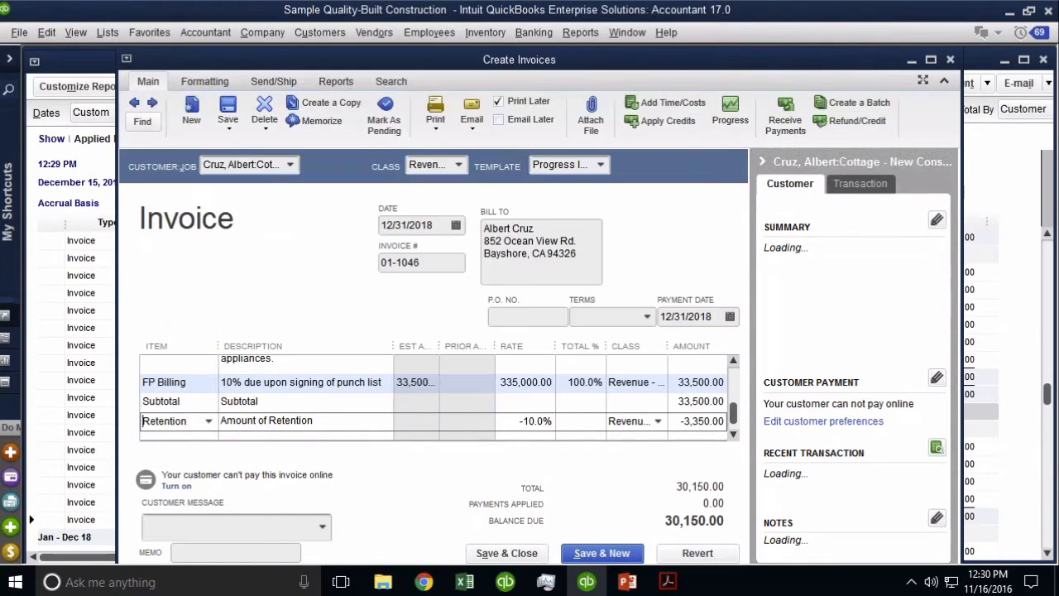
{"action": "left_click", "coordinate": [675, 423]}
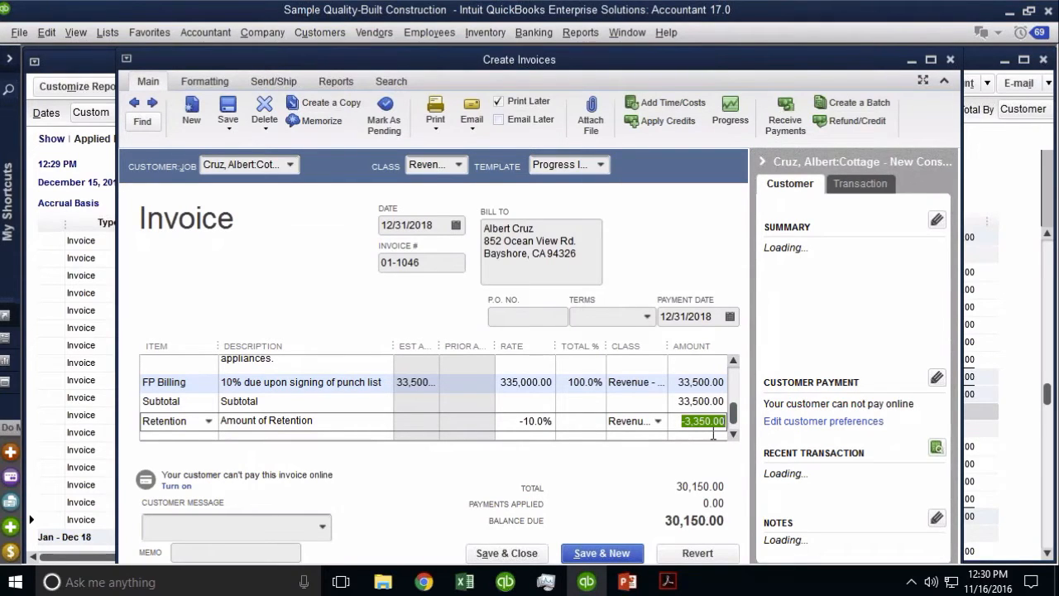
Step: Close the invoice and the drill-down transaction report to return to the two tiled reports
{"action": "left_click", "coordinate": [949, 59]}
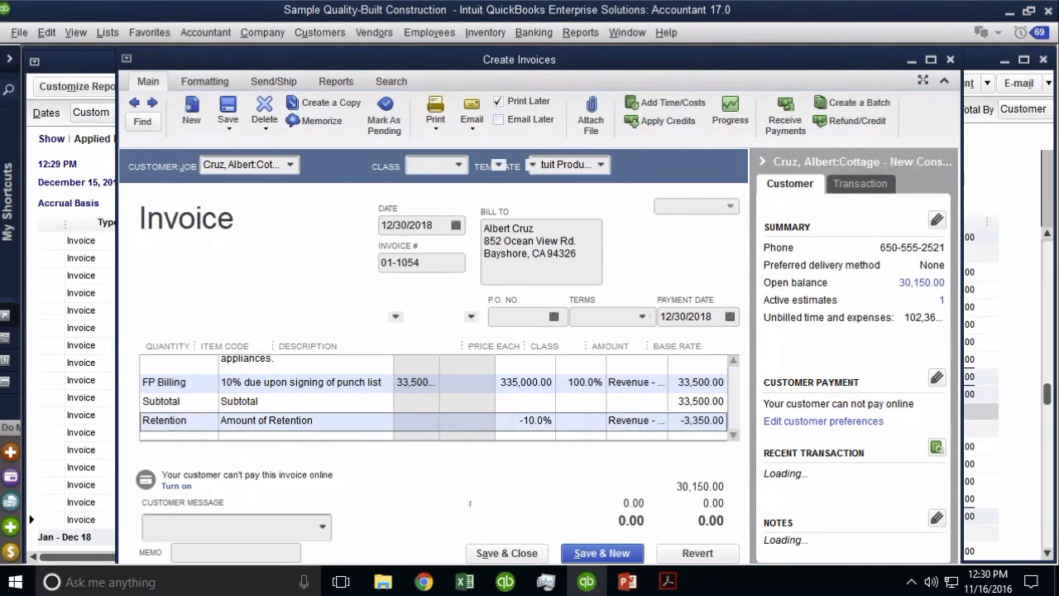
{"action": "left_click", "coordinate": [232, 128]}
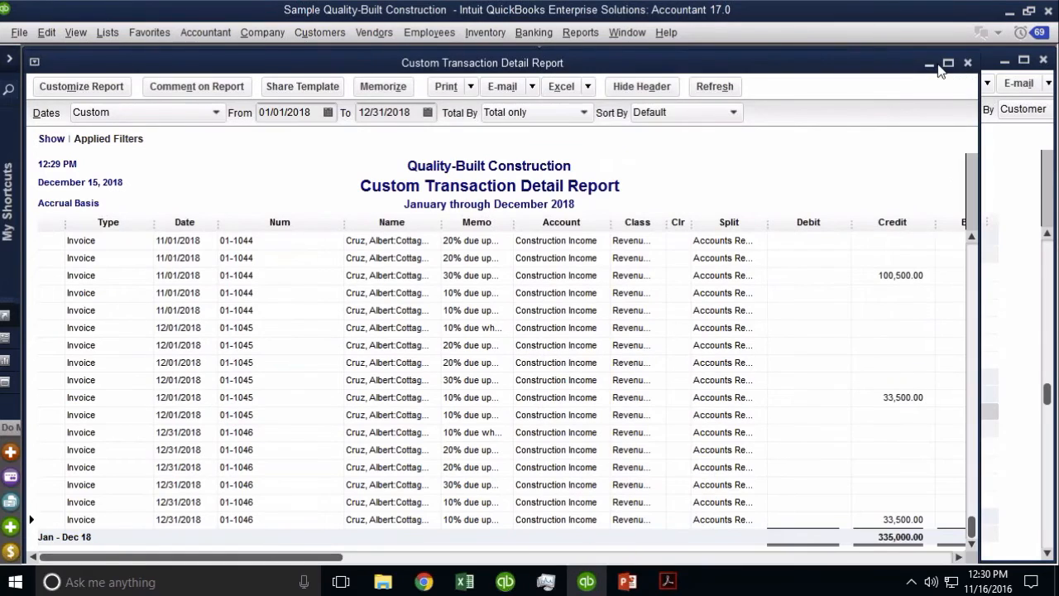
{"action": "left_click", "coordinate": [968, 64]}
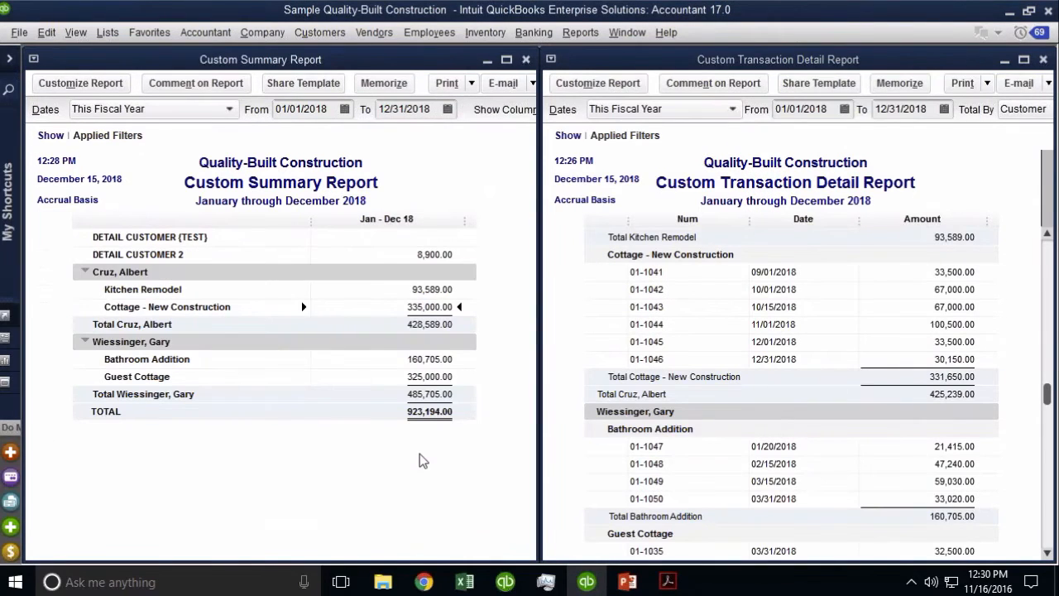
Step: Review the Account filter in the Custom Summary report's settings and leave the settings without changing anything
{"action": "left_click", "coordinate": [62, 84]}
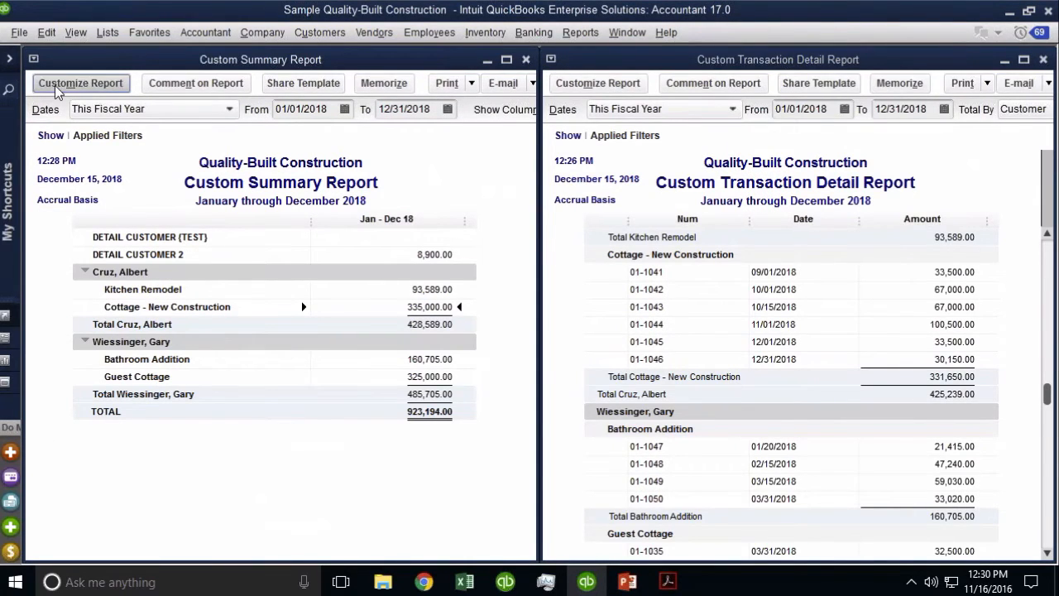
{"action": "left_click", "coordinate": [629, 157]}
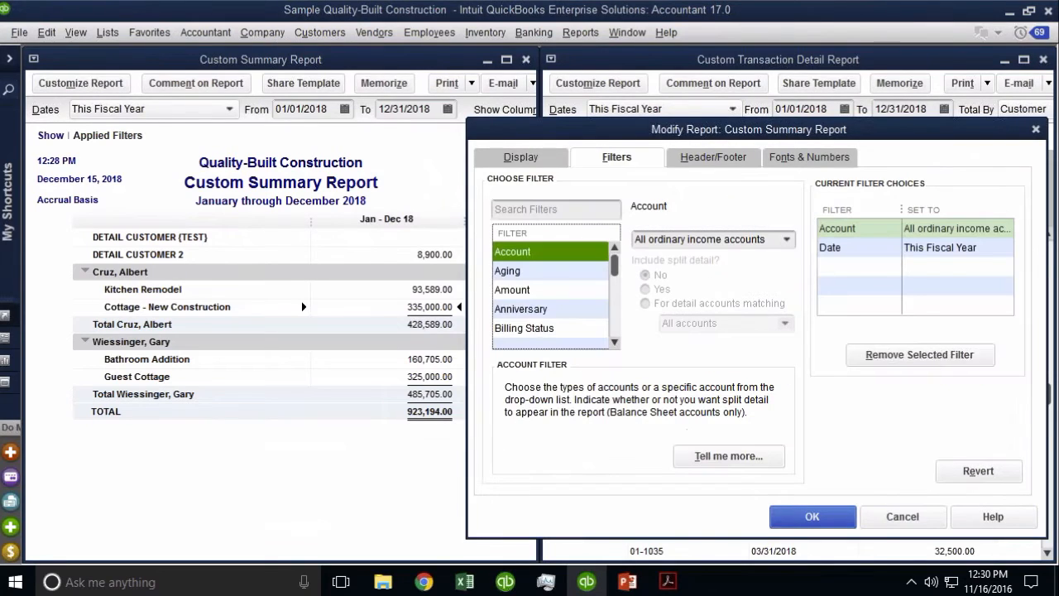
{"action": "left_click_drag", "start_coordinate": [769, 242], "coordinate": [634, 240]}
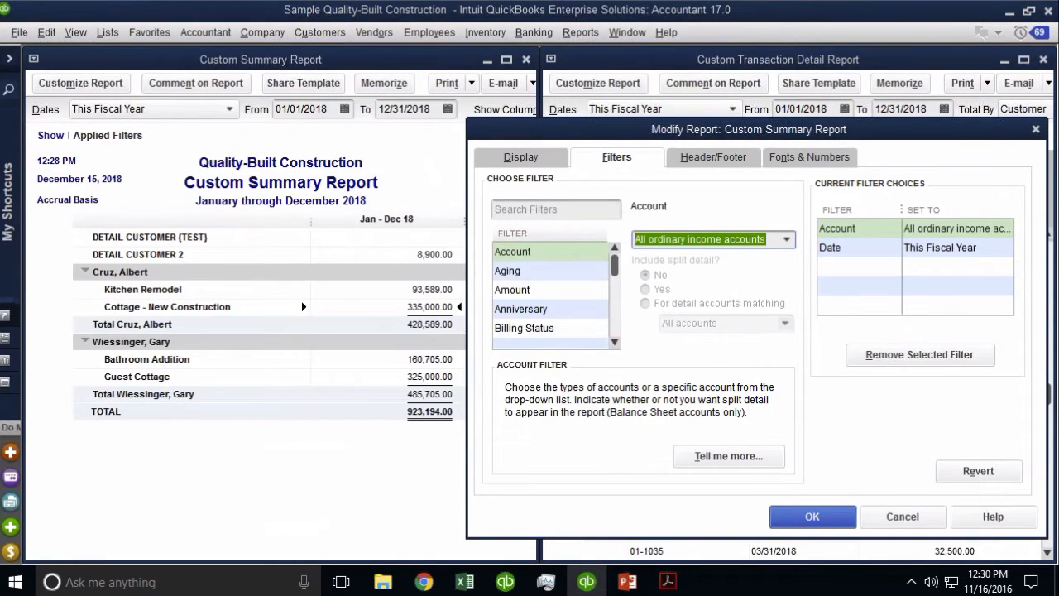
{"action": "left_click", "coordinate": [901, 516]}
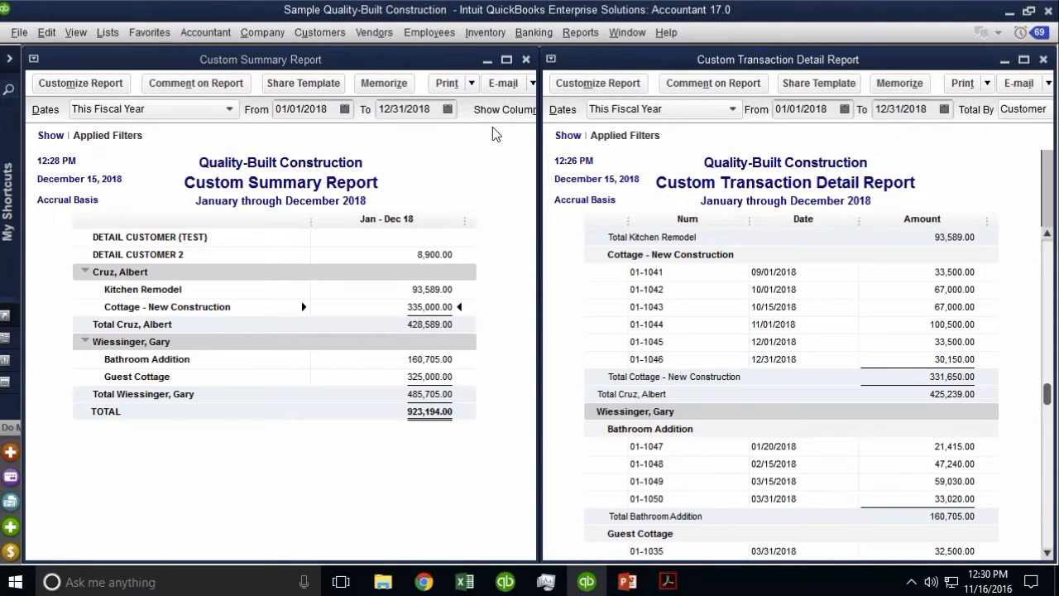
Step: Close both custom reports and any other open windows to leave an empty workspace
{"action": "key", "text": "Escape"}
{"action": "key", "text": "Escape"}
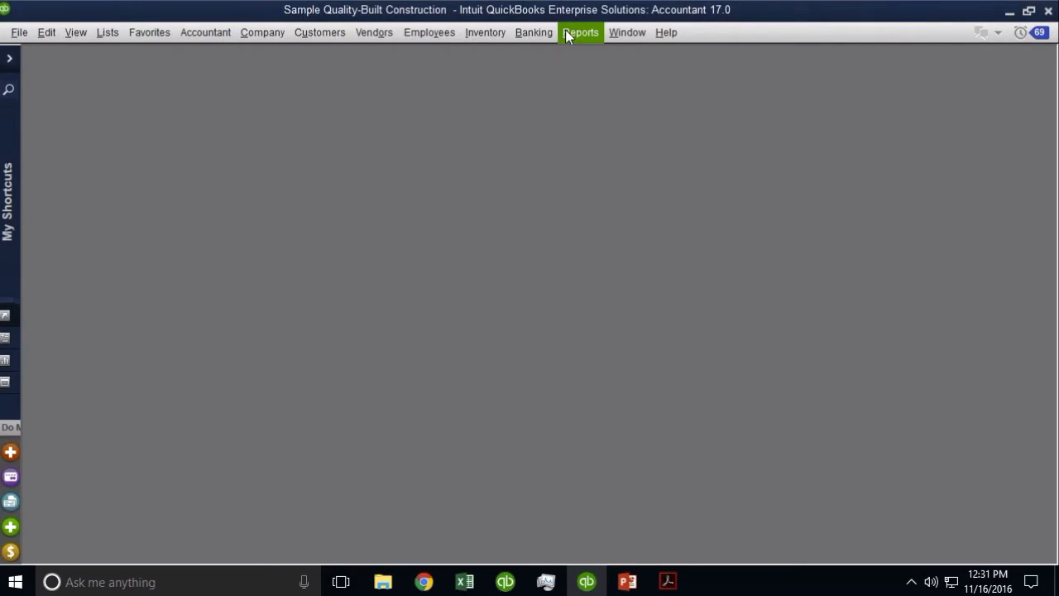
{"action": "left_click", "coordinate": [626, 33]}
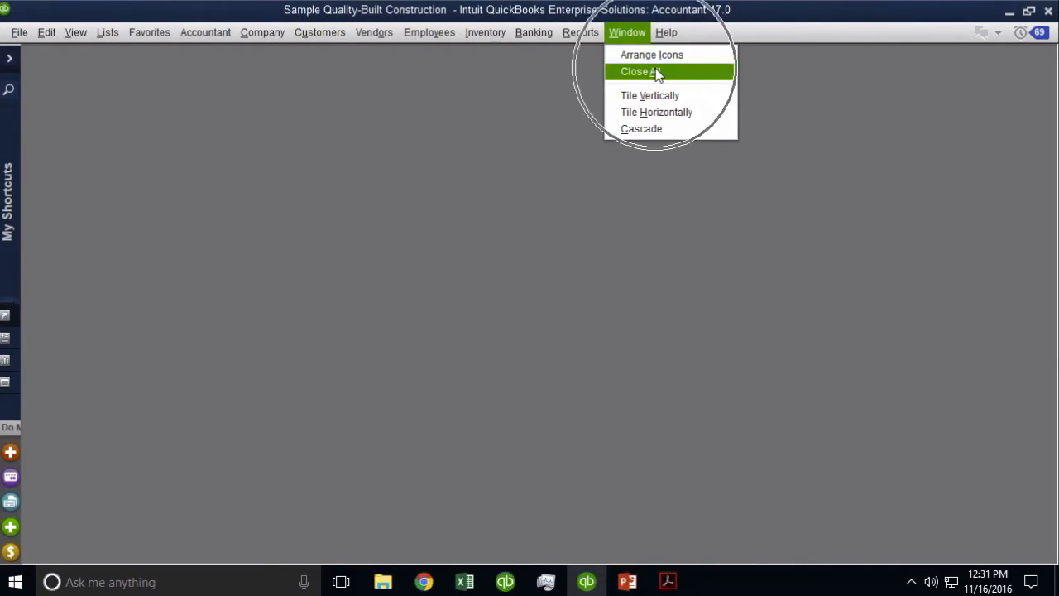
{"action": "left_click", "coordinate": [660, 74]}
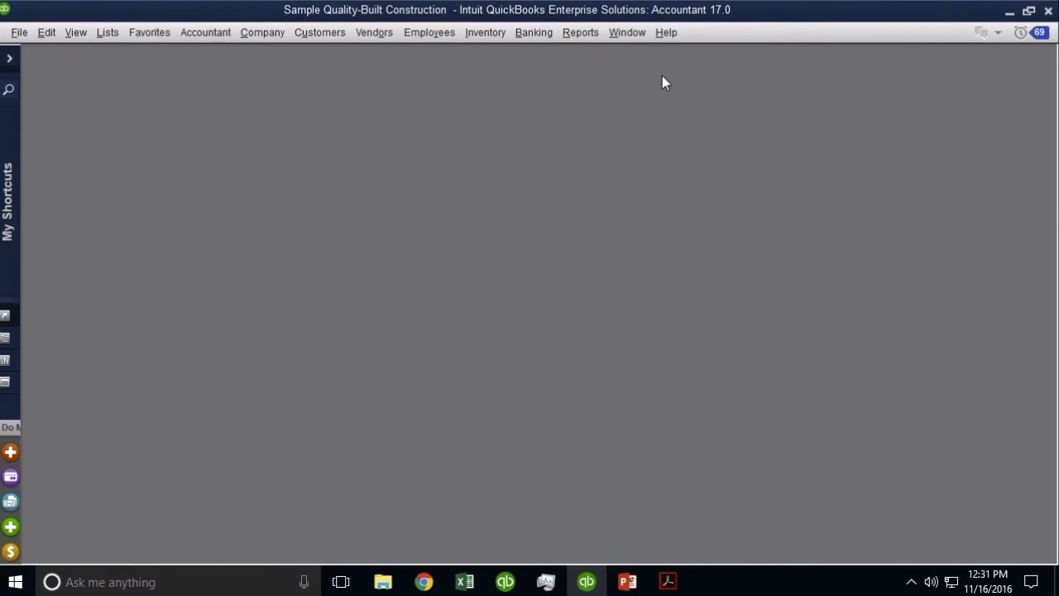
{"action": "left_click", "coordinate": [578, 32]}
{"action": "mouse_move", "coordinate": [622, 216]}
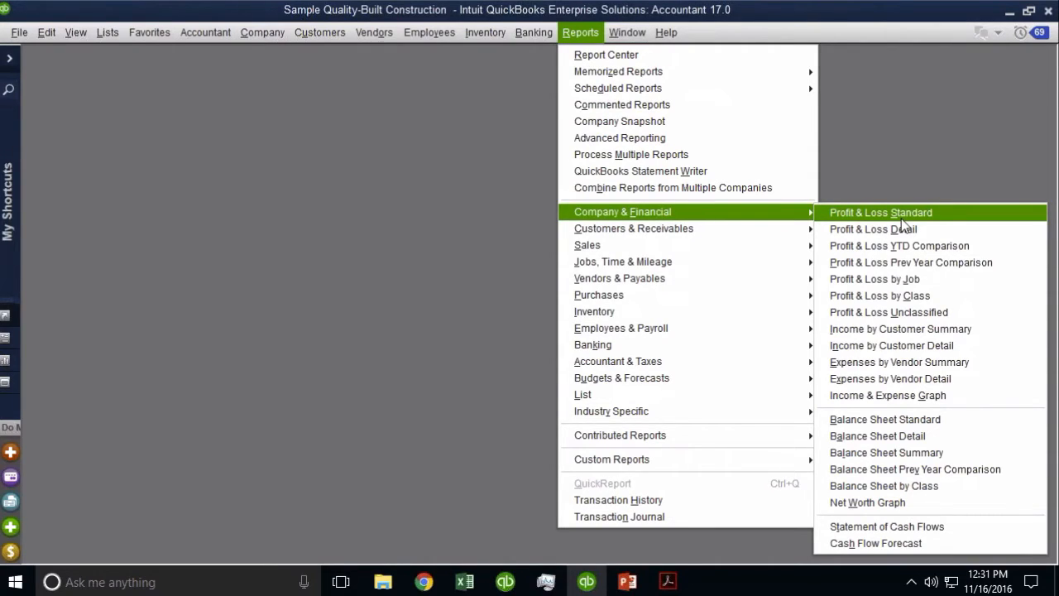
{"action": "left_click", "coordinate": [901, 157]}
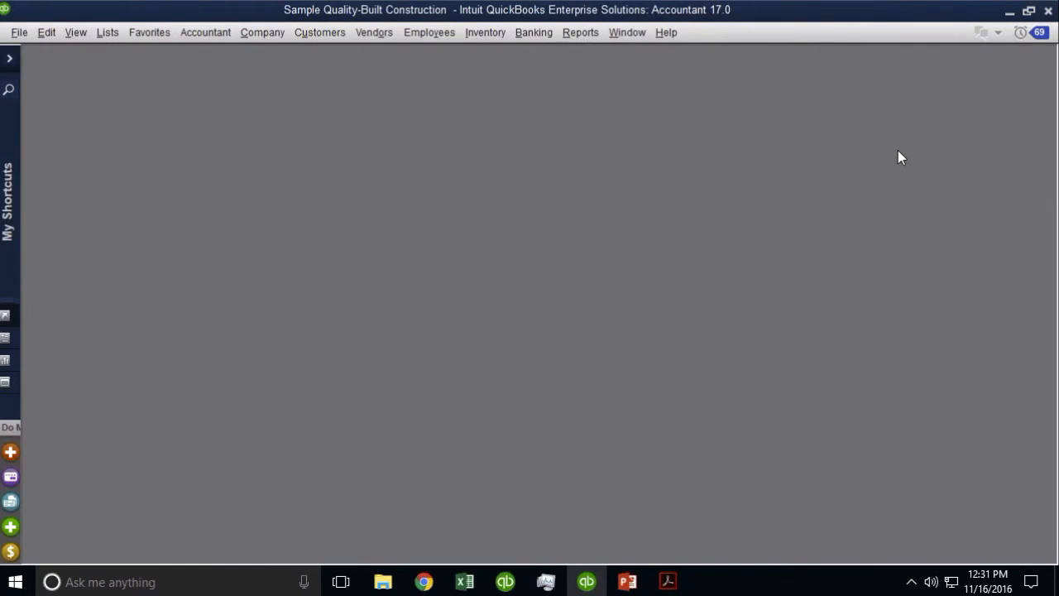
Step: Open the standard Profit & Loss report and the standard Balance Sheet report
{"action": "key", "text": "alt+r"}
{"action": "key", "text": "f"}
{"action": "key", "text": "s"}
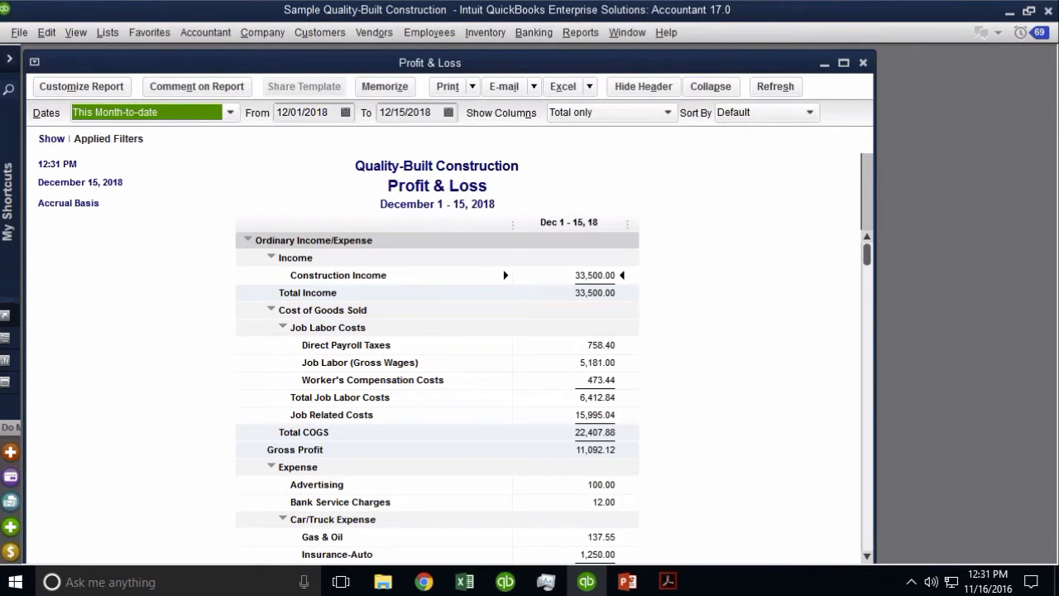
{"action": "key", "text": "alt+r"}
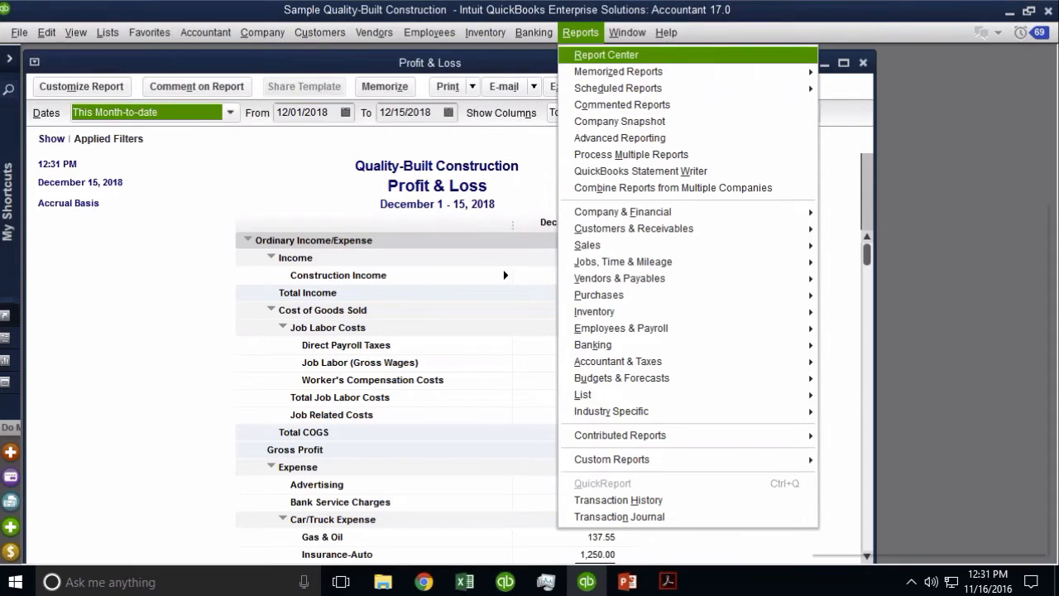
{"action": "key", "text": "f"}
{"action": "key", "text": "b"}
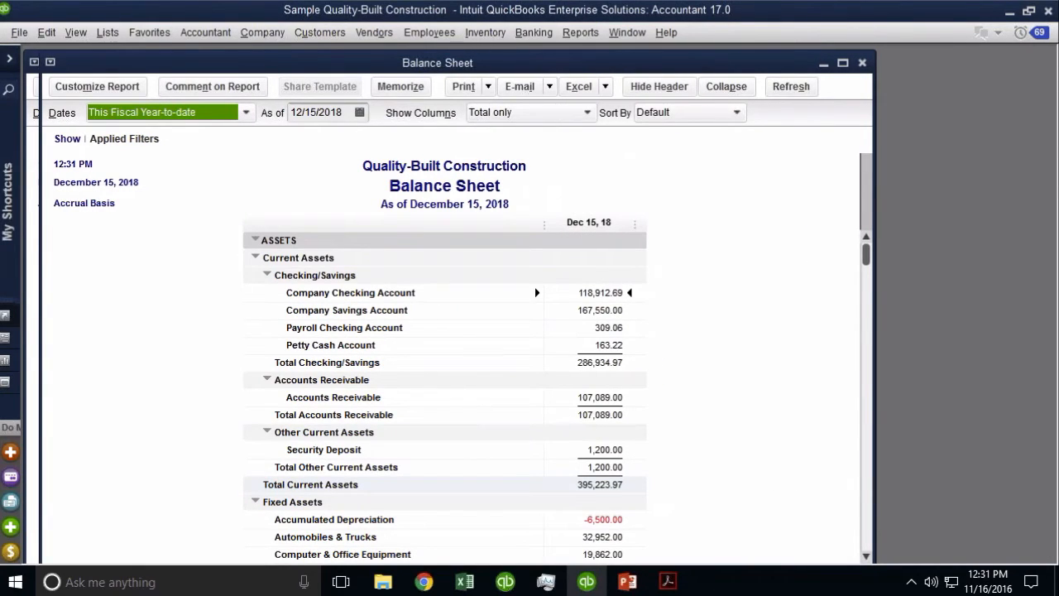
Step: Tile the Balance Sheet and Profit & Loss windows vertically
{"action": "left_click", "coordinate": [627, 32]}
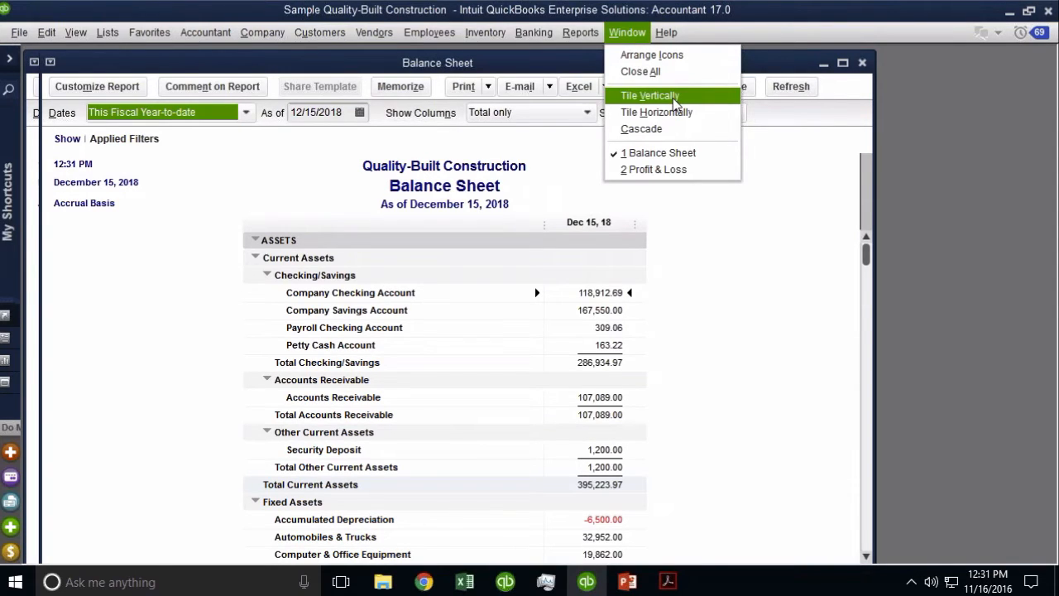
{"action": "left_click", "coordinate": [634, 33]}
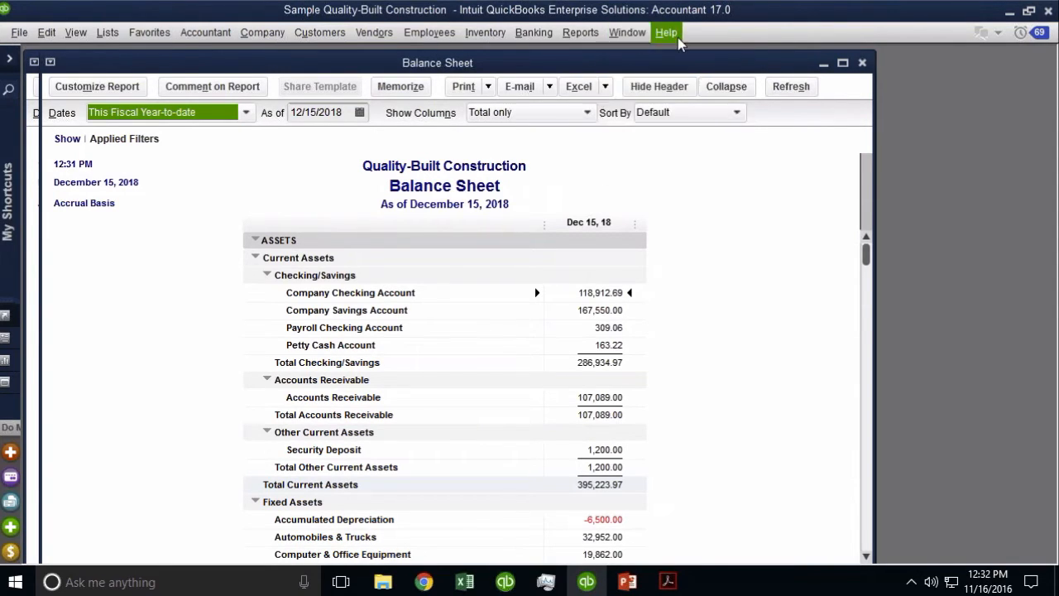
{"action": "key", "text": "alt+w"}
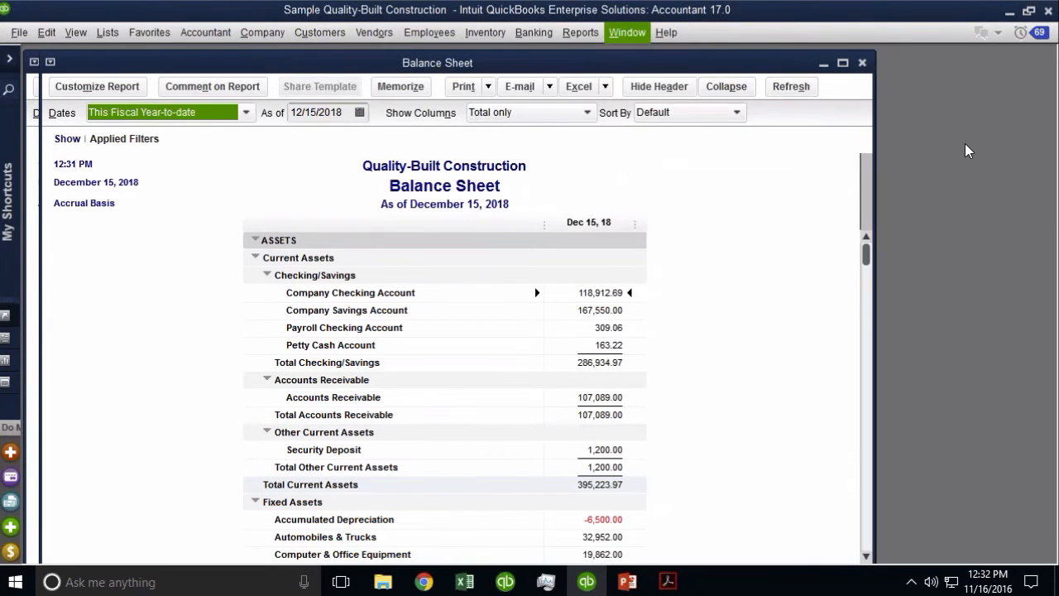
{"action": "key", "text": "v"}
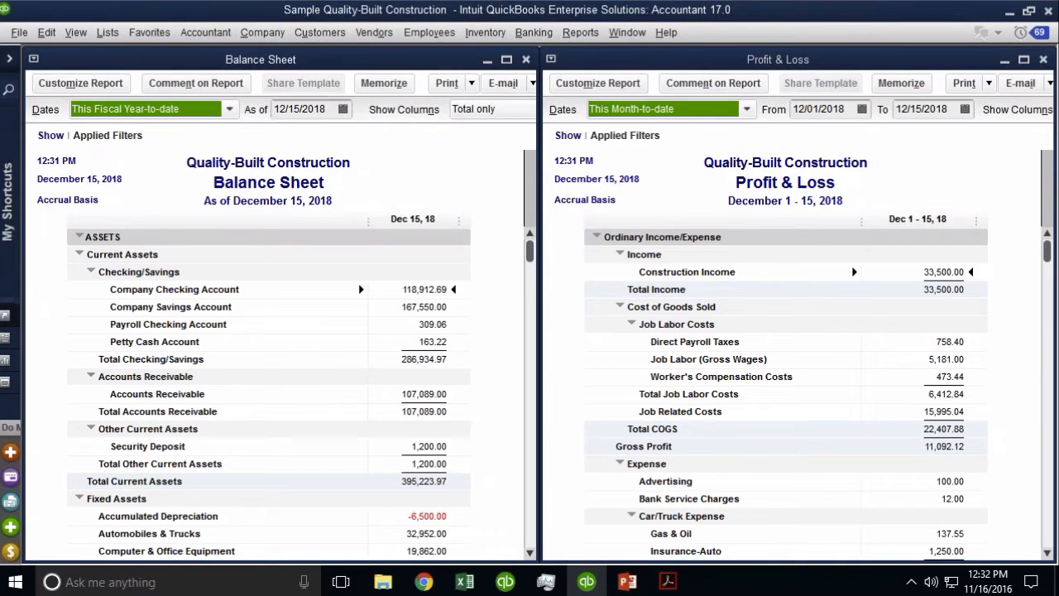
Step: Open a blank invoice form over the tiled reports, and close all open windows at once
{"action": "key", "text": "ctrl+w"}
{"action": "key", "text": "ctrl+i"}
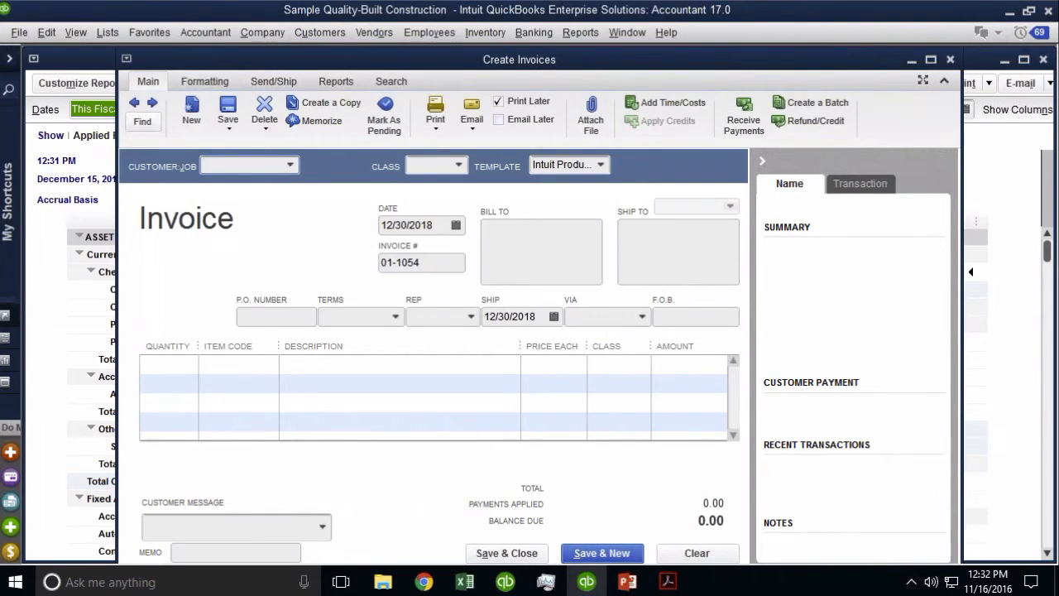
{"action": "key", "text": "alt+w"}
{"action": "key", "text": "a"}
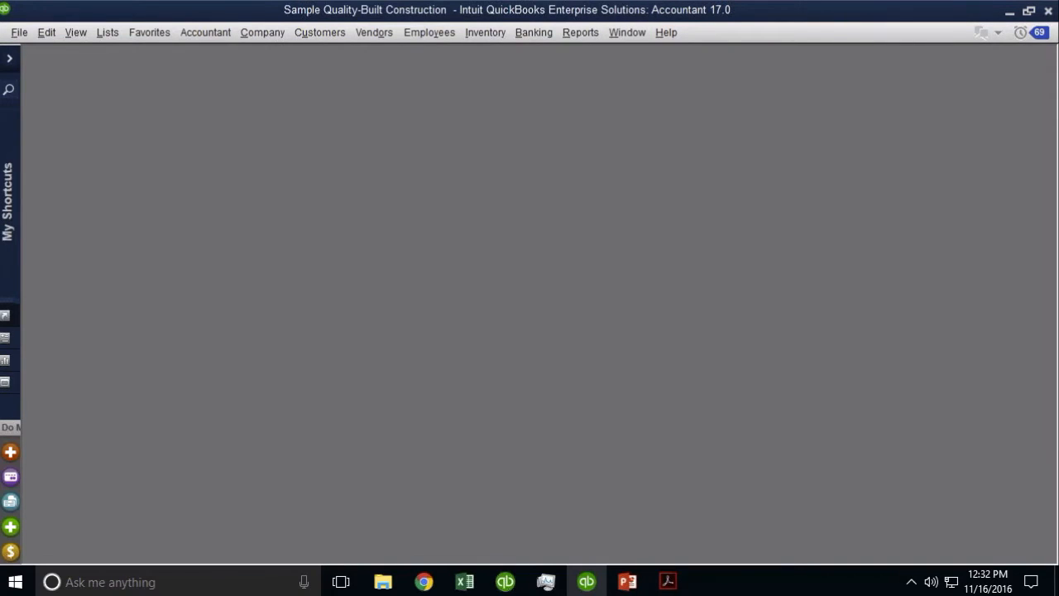
Step: Open the standard Balance Sheet and Profit & Loss reports and tile their windows vertically
{"action": "key", "text": "alt+r"}
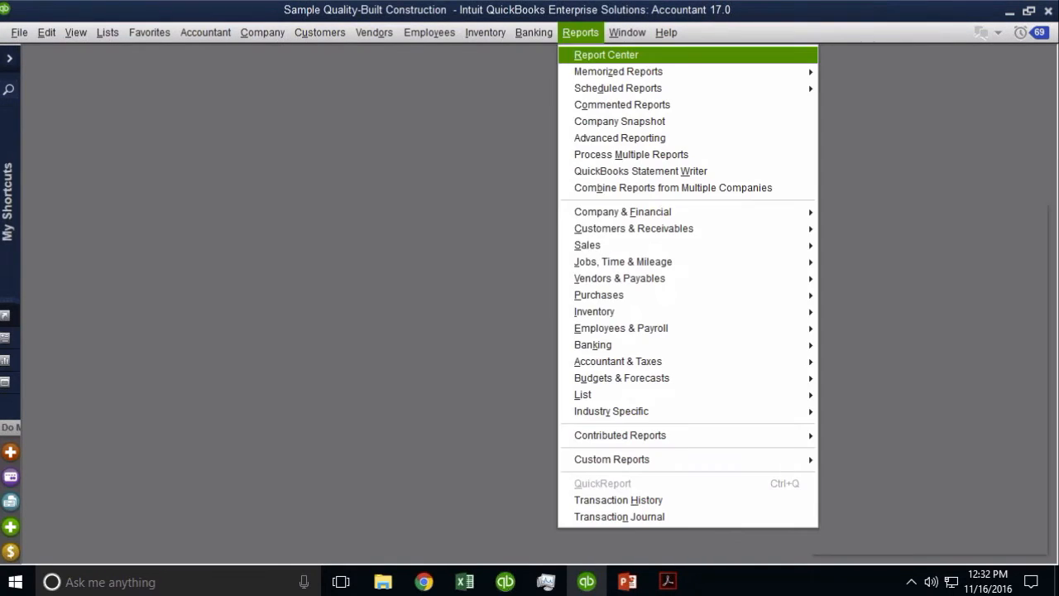
{"action": "key", "text": "c"}
{"action": "key", "text": "b"}
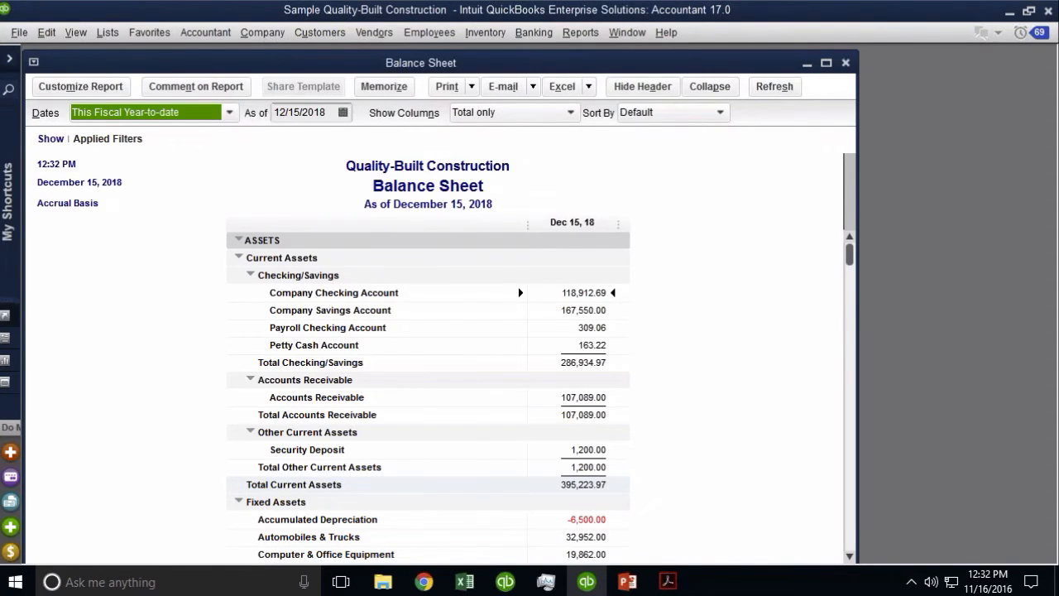
{"action": "key", "text": "alt+r"}
{"action": "key", "text": "c"}
{"action": "key", "text": "Return"}
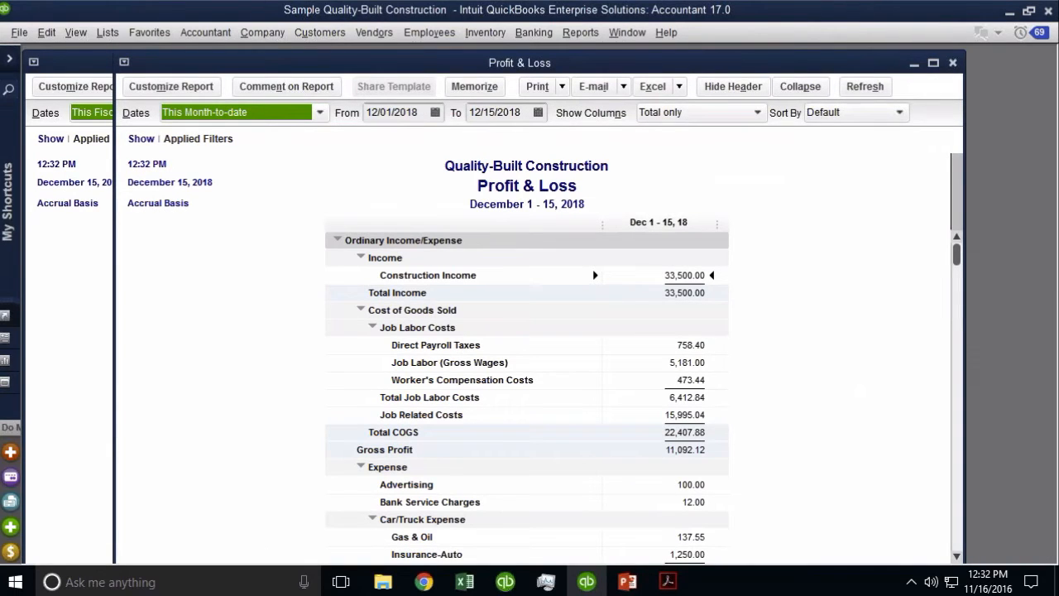
{"action": "key", "text": "alt+w"}
{"action": "key", "text": "v"}
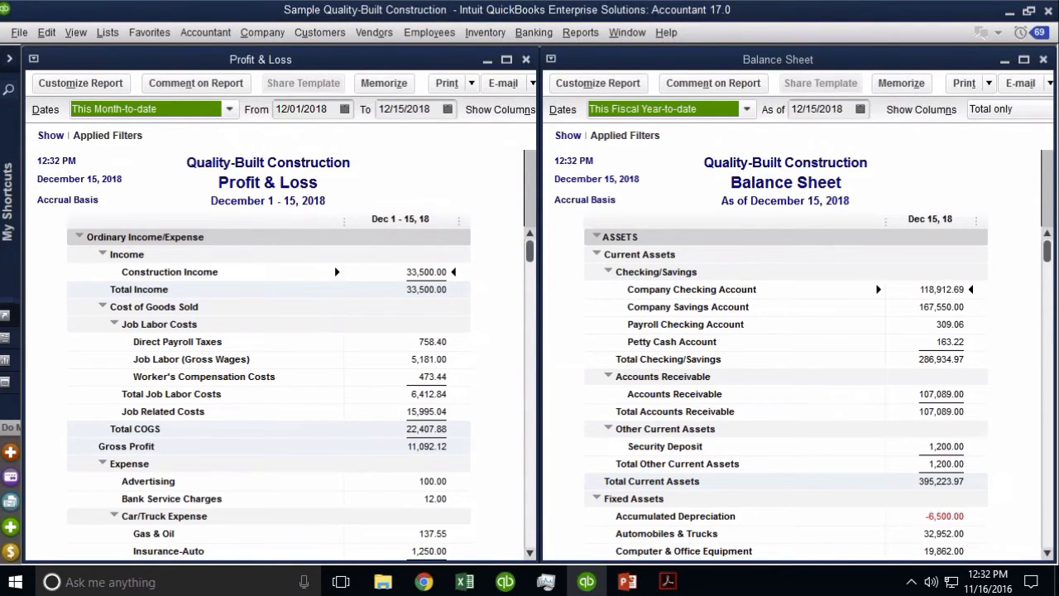
Step: Close the Profit & Loss report and maximize the Balance Sheet window
{"action": "scroll", "coordinate": [500, 285], "scroll_direction": "down", "scroll_amount": 7}
{"action": "scroll", "coordinate": [499, 286], "scroll_direction": "up", "scroll_amount": 7}
{"action": "key", "text": "Escape"}
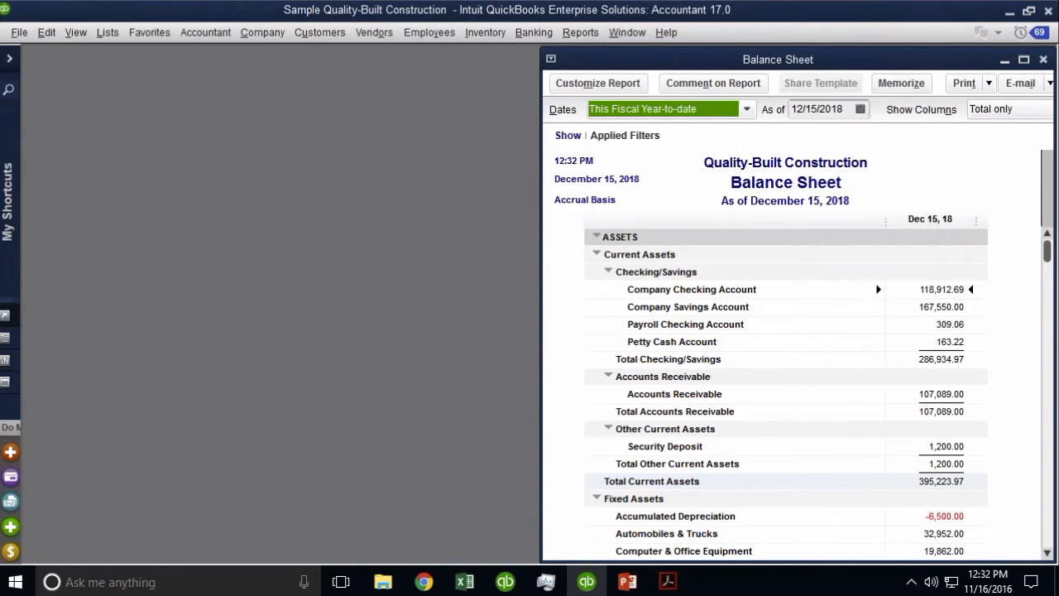
{"action": "left_click", "coordinate": [1023, 59]}
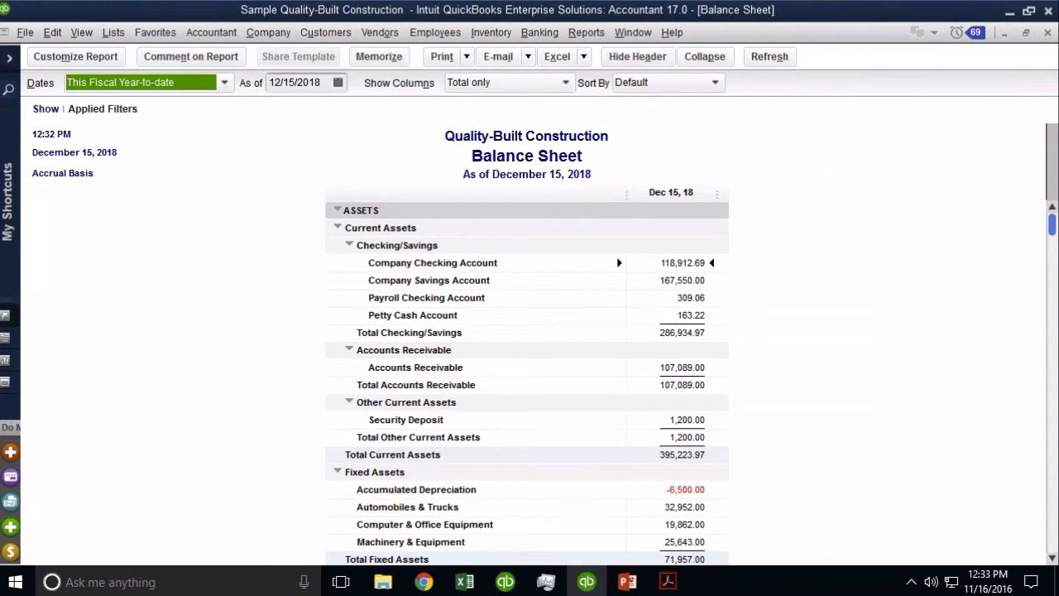
Step: Set the Balance Sheet's row label font to Bell MT, Bold, size 11, and apply the change to the related report fonts
{"action": "right_click", "coordinate": [463, 282]}
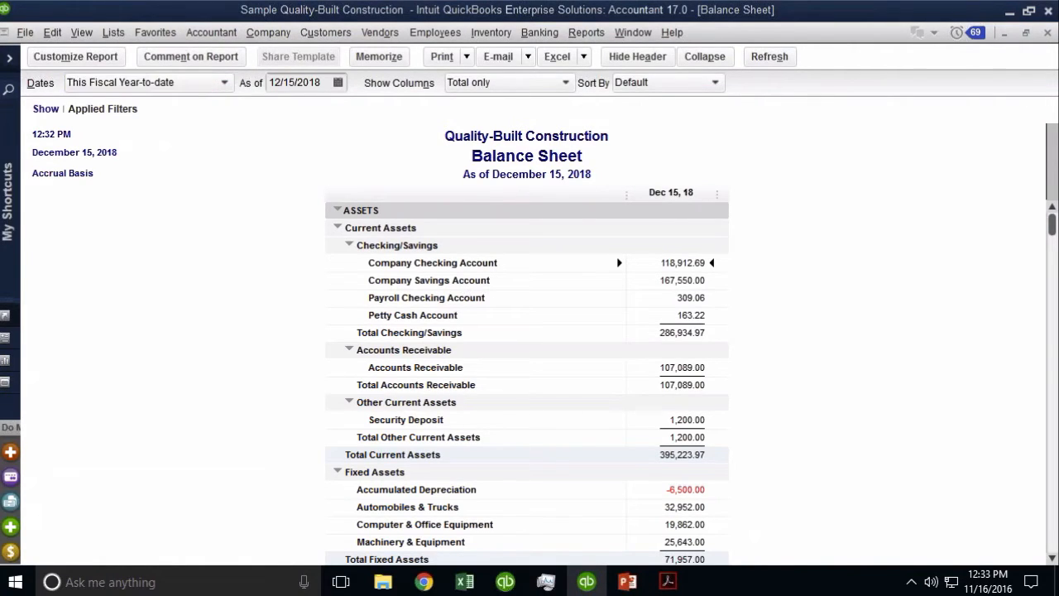
{"action": "left_click_drag", "start_coordinate": [189, 122], "coordinate": [371, 131]}
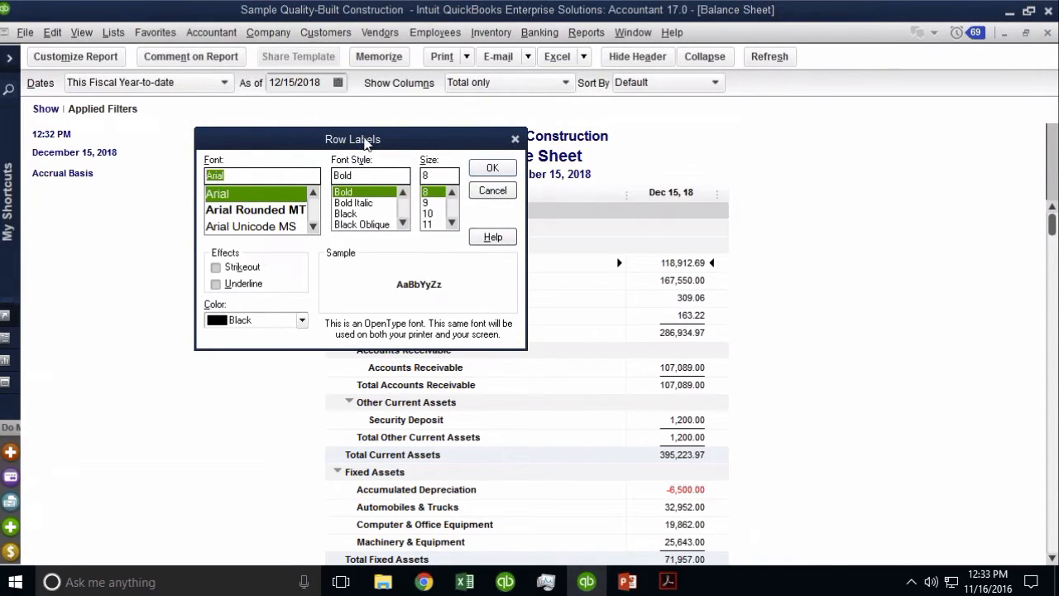
{"action": "left_click_drag", "start_coordinate": [368, 142], "coordinate": [541, 207]}
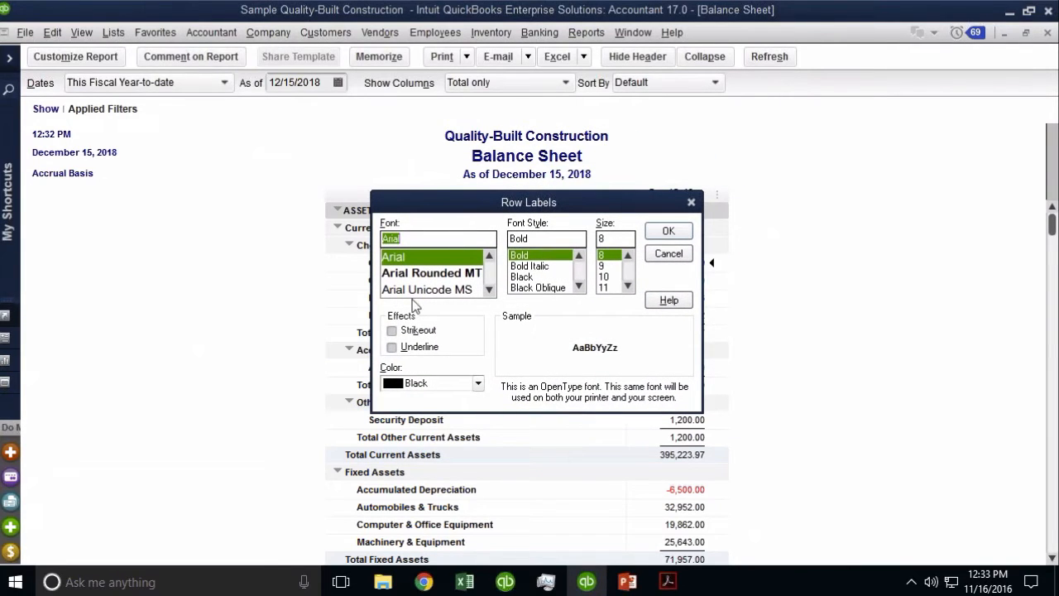
{"action": "left_click", "coordinate": [488, 290]}
{"action": "left_click", "coordinate": [489, 290]}
{"action": "left_click", "coordinate": [489, 291]}
{"action": "left_click", "coordinate": [476, 289]}
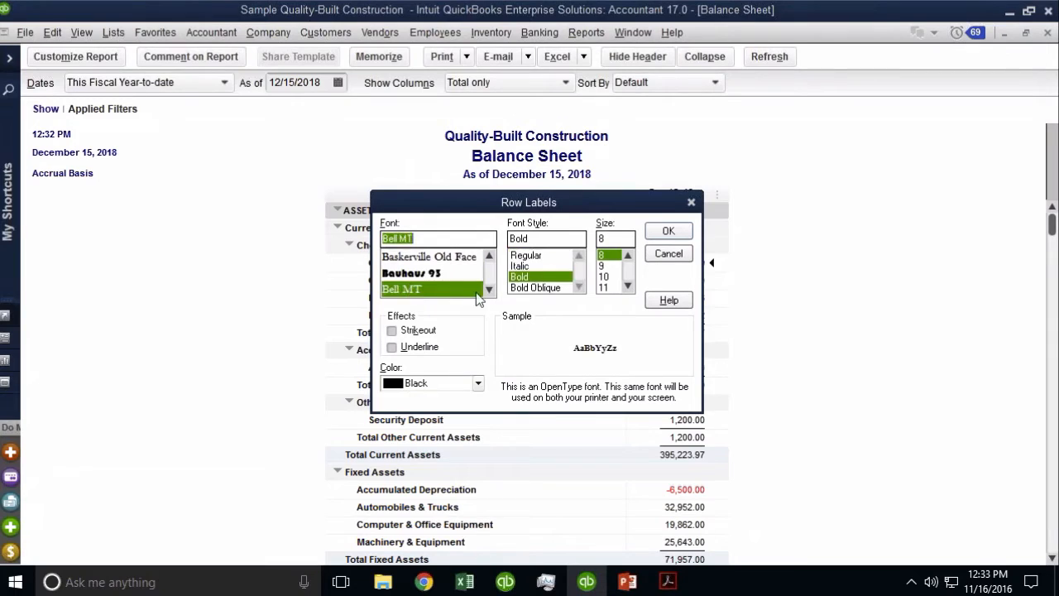
{"action": "left_click", "coordinate": [607, 288]}
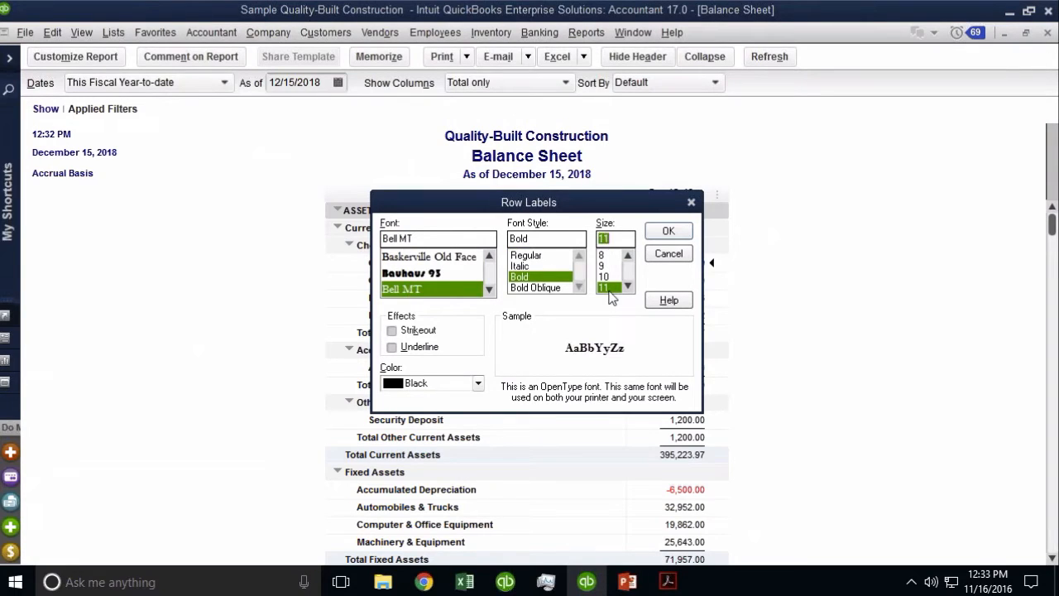
{"action": "left_click", "coordinate": [678, 232]}
{"action": "left_click", "coordinate": [453, 199]}
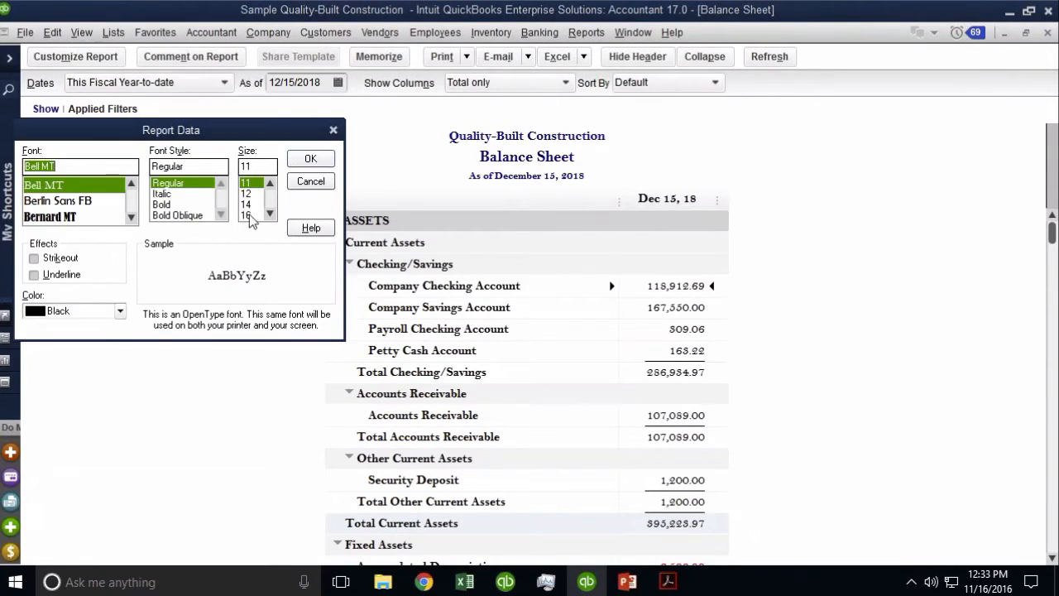
Step: Set the Balance Sheet's report data font size to 16 and apply it to the related report fonts
{"action": "left_click", "coordinate": [245, 219]}
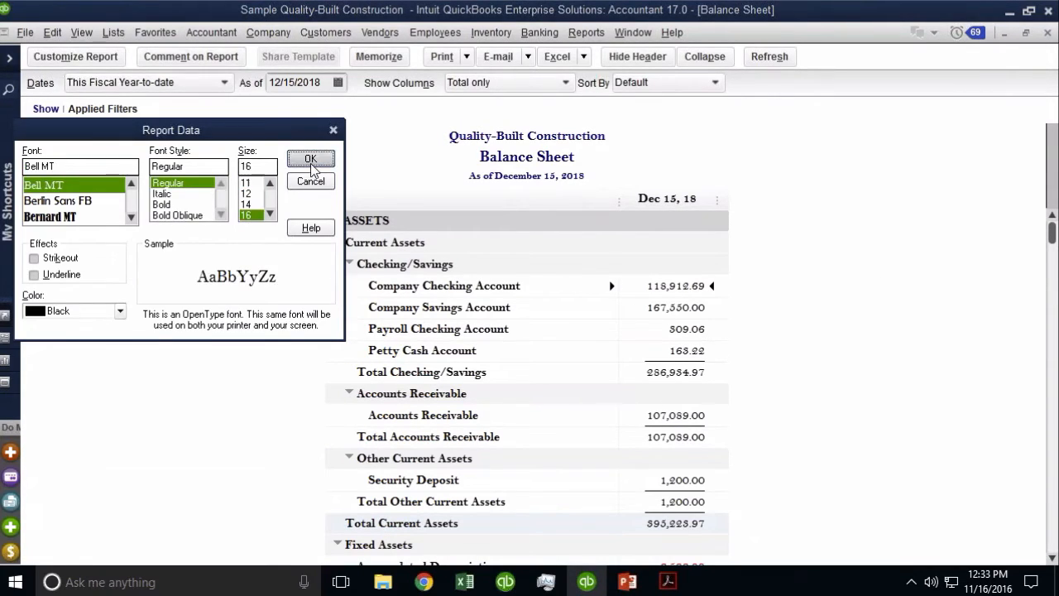
{"action": "left_click", "coordinate": [307, 159]}
{"action": "left_click", "coordinate": [452, 201]}
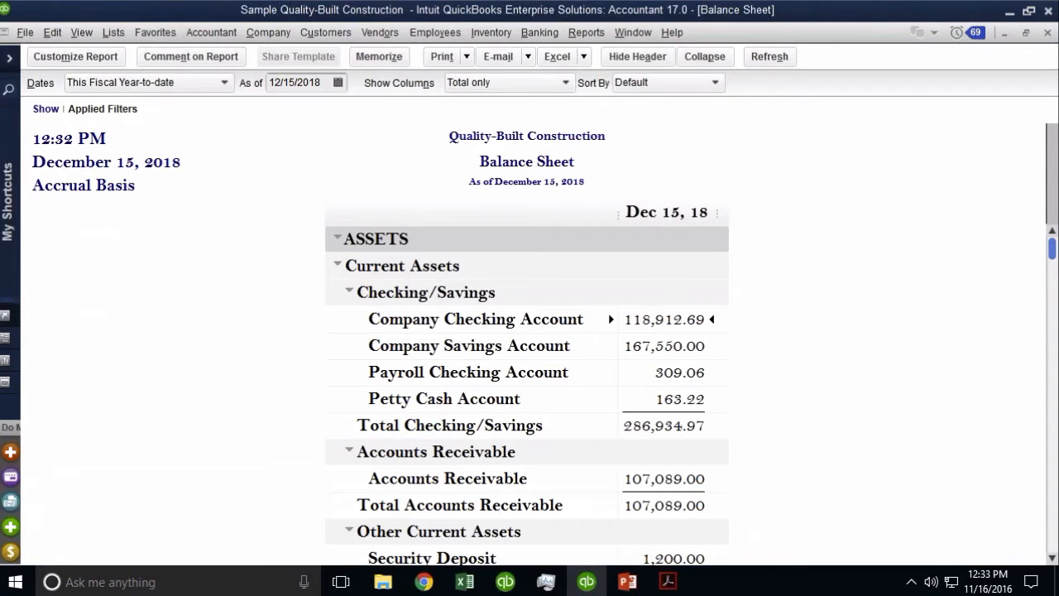
Step: Preview the Balance Sheet printout and zoom in on page 1 to check the enlarged text
{"action": "key", "text": "ctrl+p"}
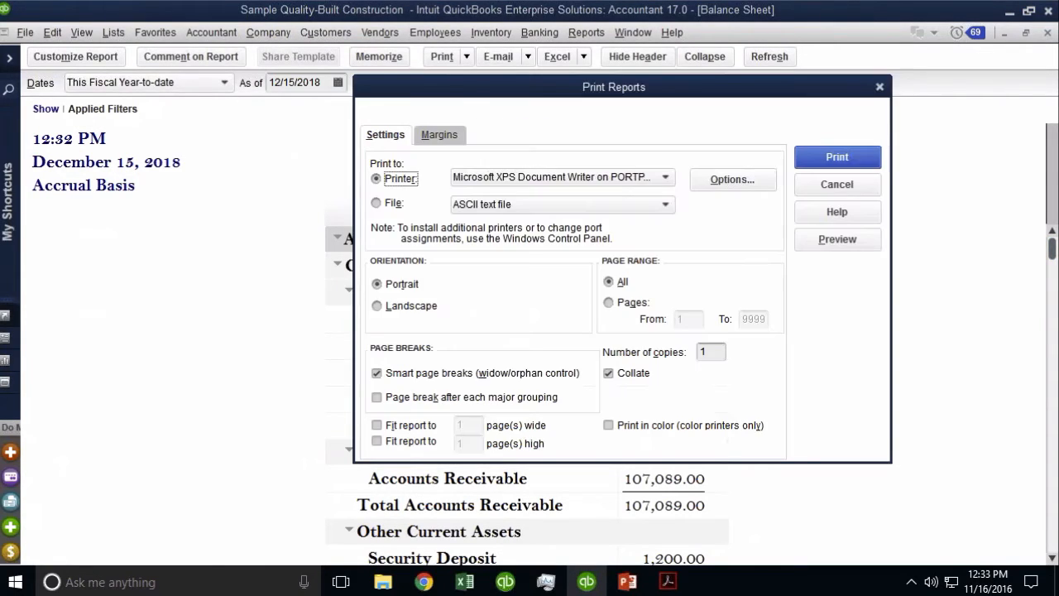
{"action": "left_click", "coordinate": [823, 246]}
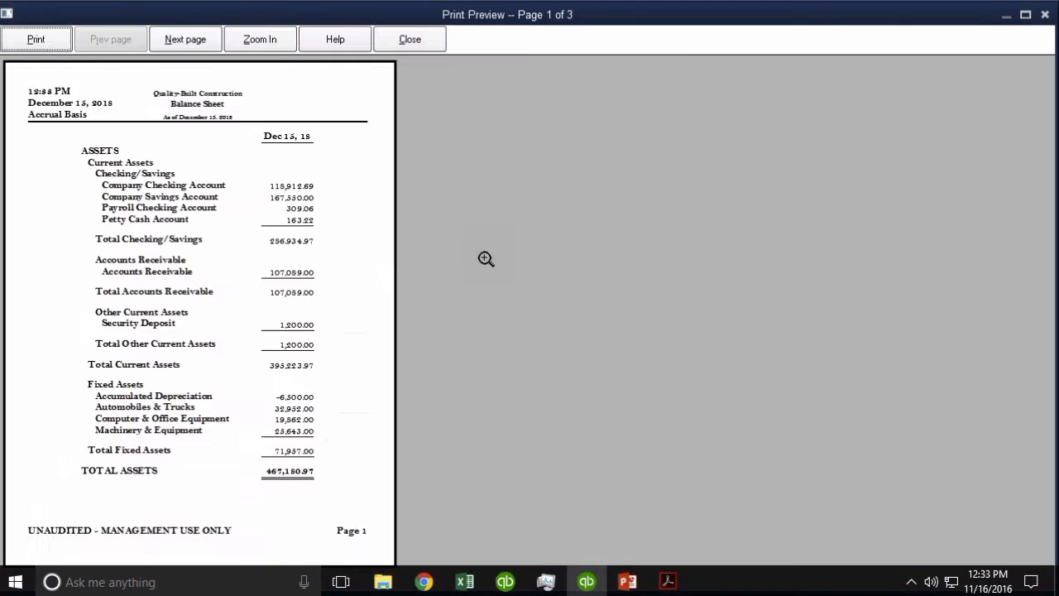
{"action": "left_click", "coordinate": [484, 255]}
{"action": "scroll", "coordinate": [340, 265], "scroll_direction": "down", "scroll_amount": 2}
{"action": "scroll", "coordinate": [340, 265], "scroll_direction": "up", "scroll_amount": 2}
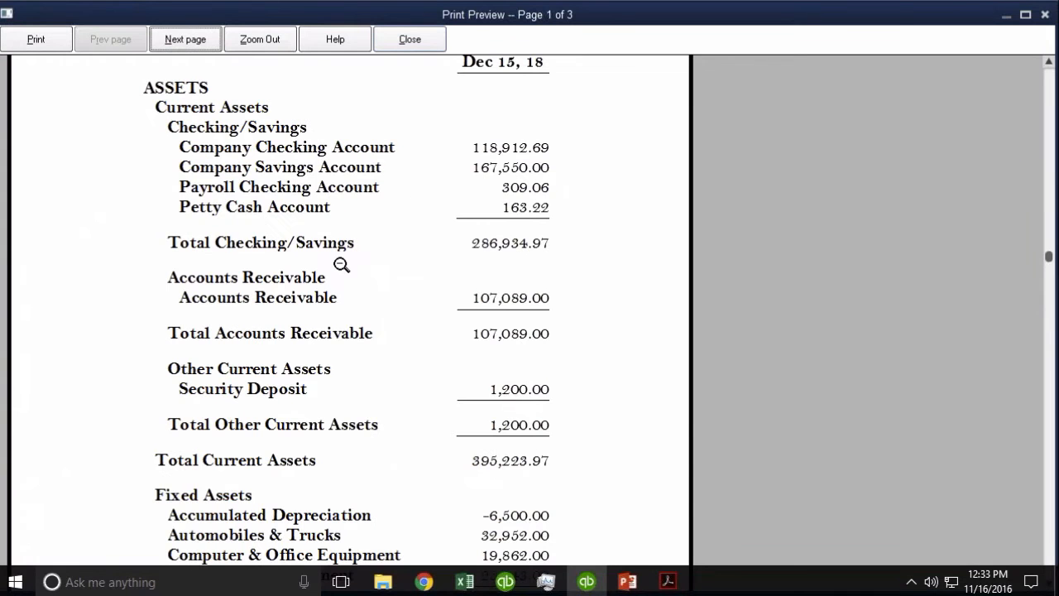
Step: Close the print preview and print setup, and set the Balance Sheet's date range to All
{"action": "left_click", "coordinate": [423, 43]}
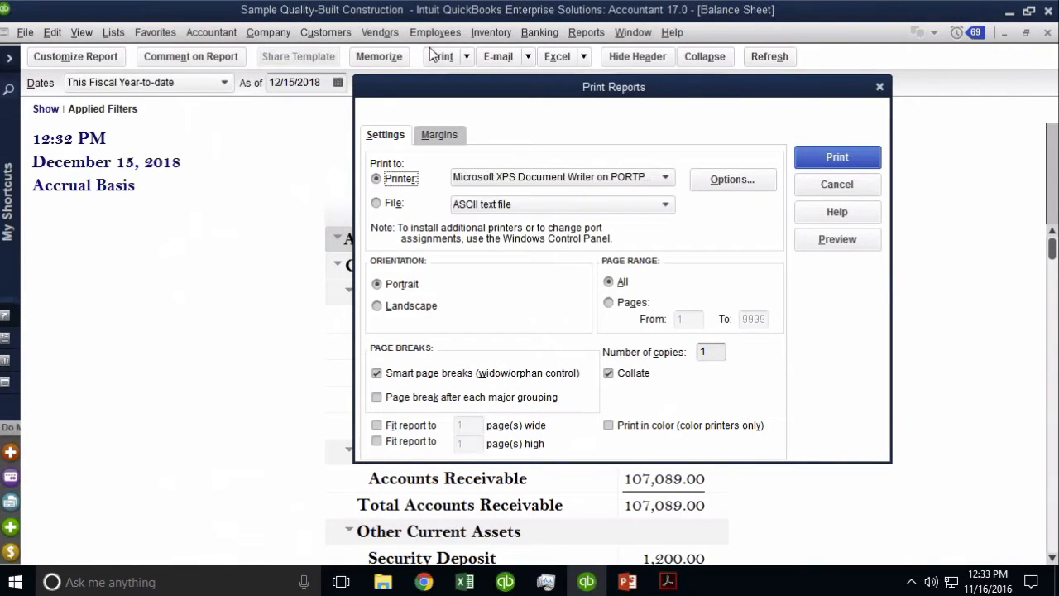
{"action": "left_click", "coordinate": [837, 185]}
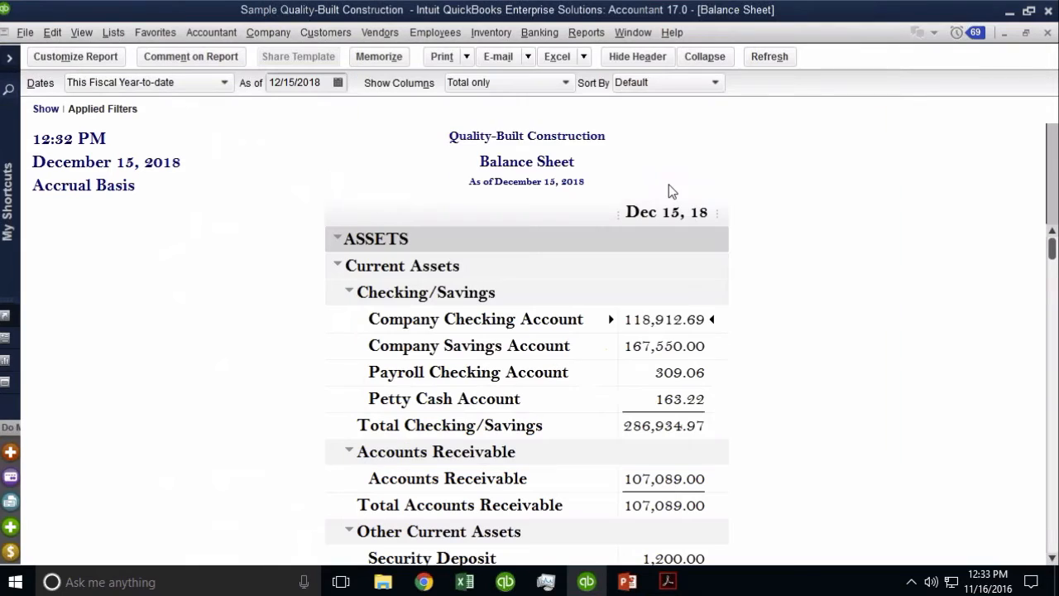
{"action": "left_click", "coordinate": [130, 84]}
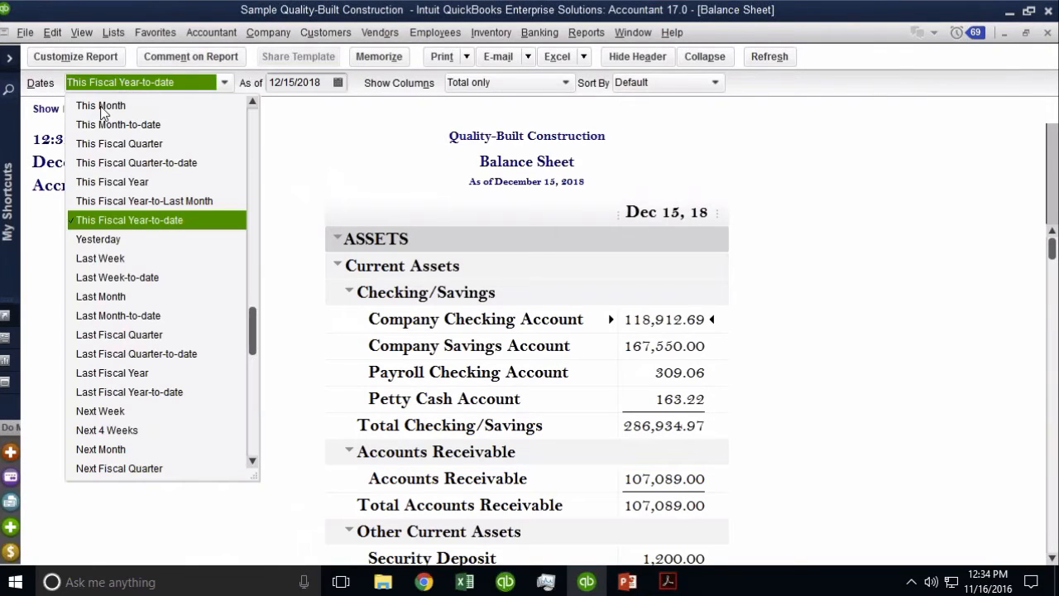
{"action": "left_click", "coordinate": [83, 106]}
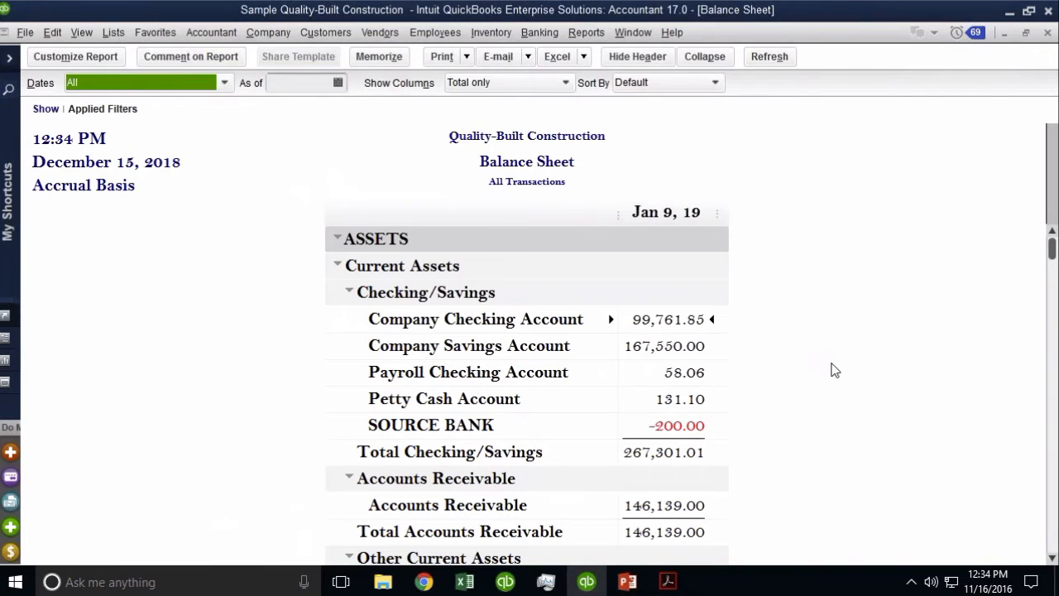
Step: Enable a page break after each major grouping in the Balance Sheet's print setup and preview all three pages
{"action": "key", "text": "ctrl+p"}
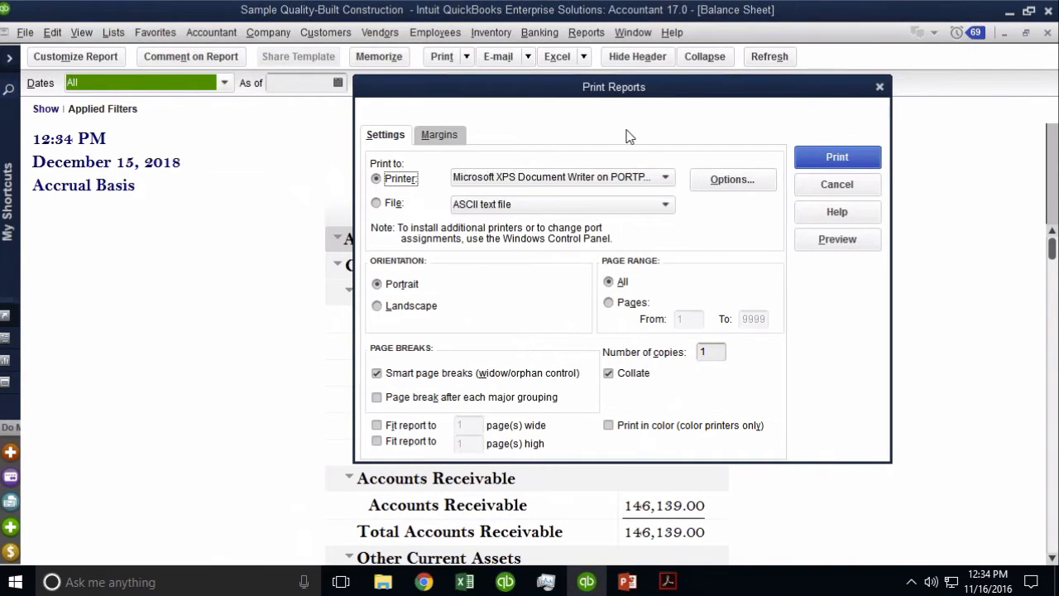
{"action": "left_click_drag", "start_coordinate": [559, 92], "coordinate": [588, 96]}
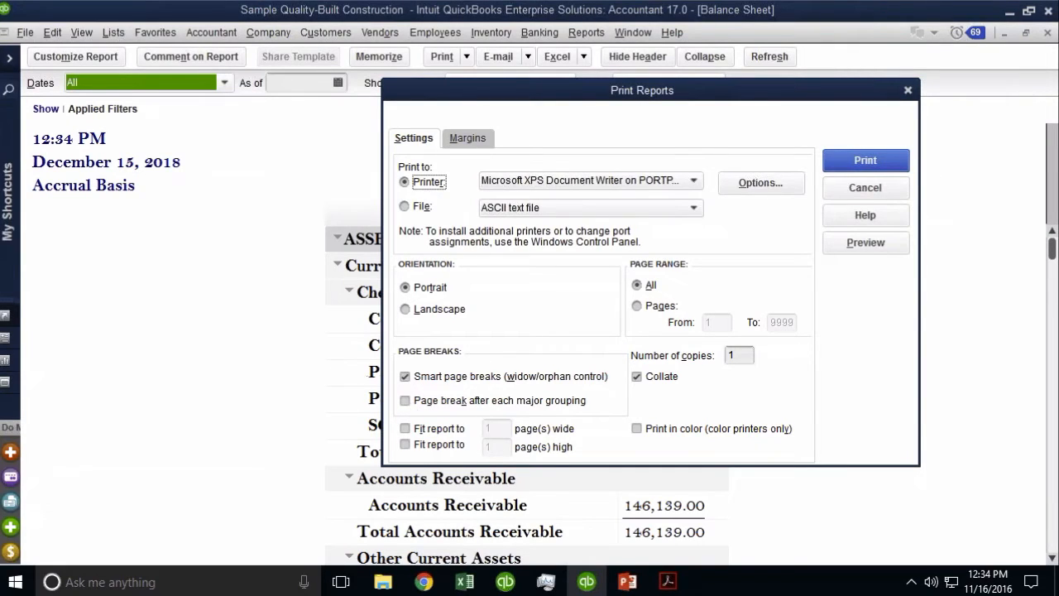
{"action": "left_click", "coordinate": [440, 400]}
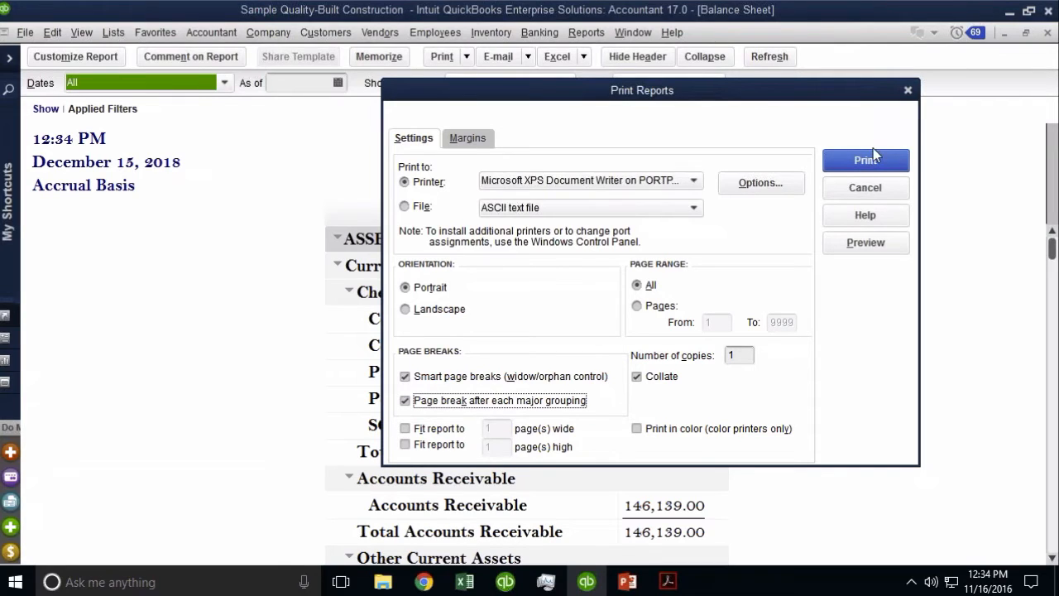
{"action": "left_click", "coordinate": [896, 250]}
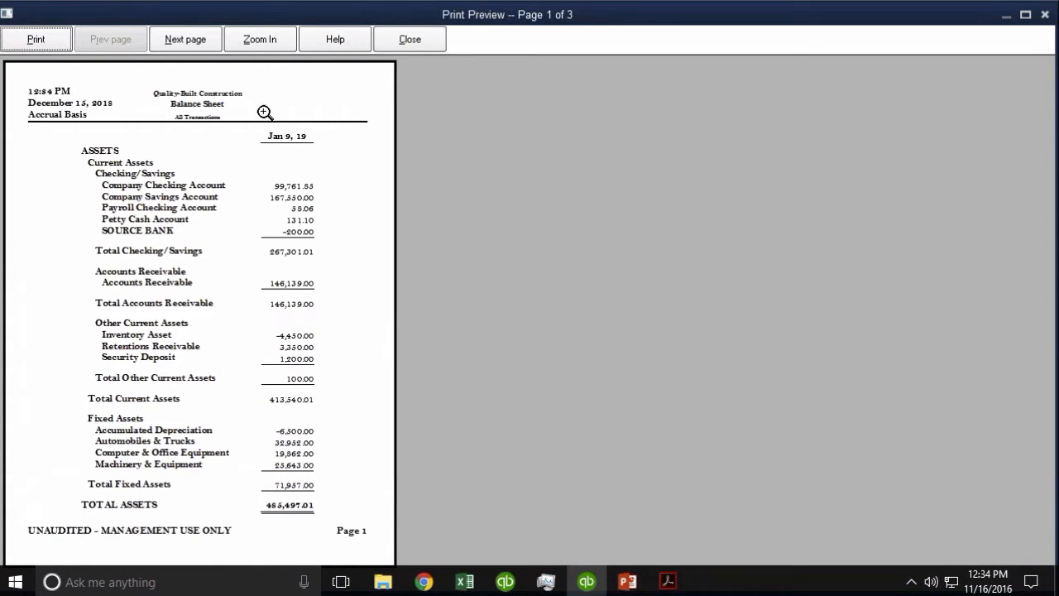
{"action": "left_click", "coordinate": [182, 39]}
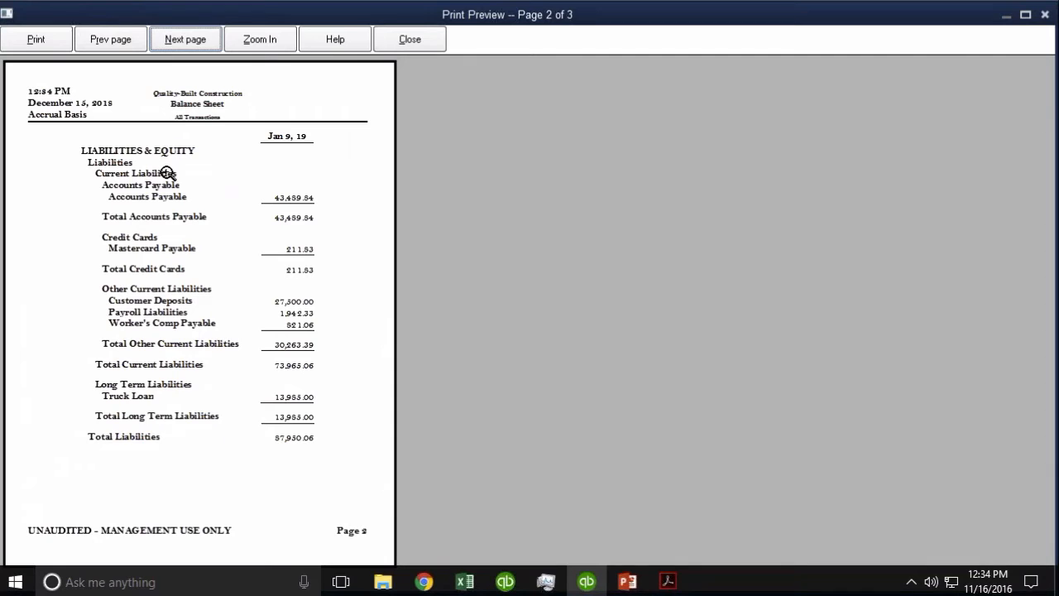
{"action": "left_click", "coordinate": [185, 40]}
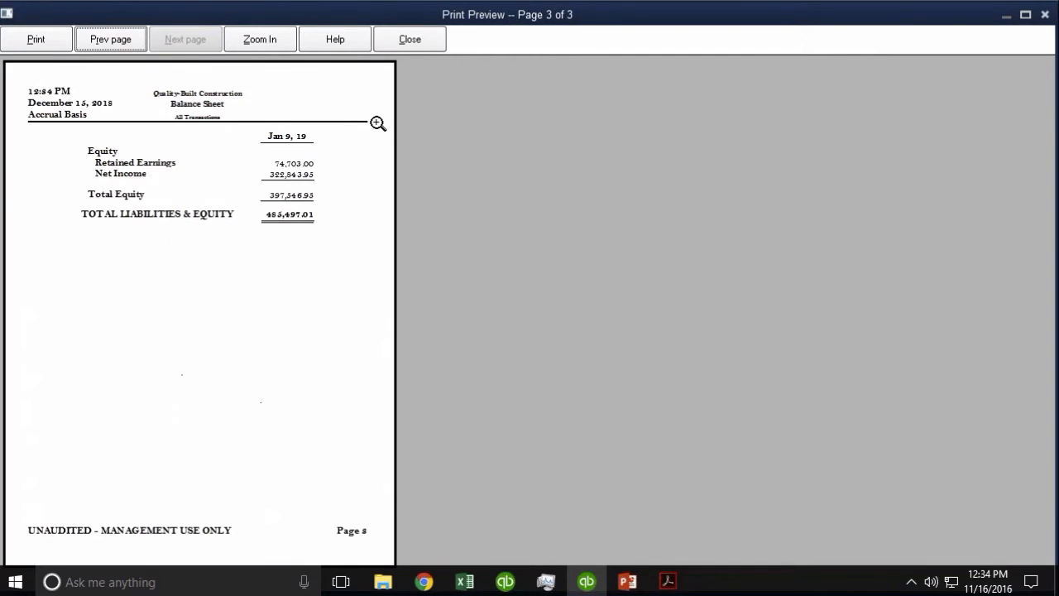
{"action": "left_click", "coordinate": [416, 41]}
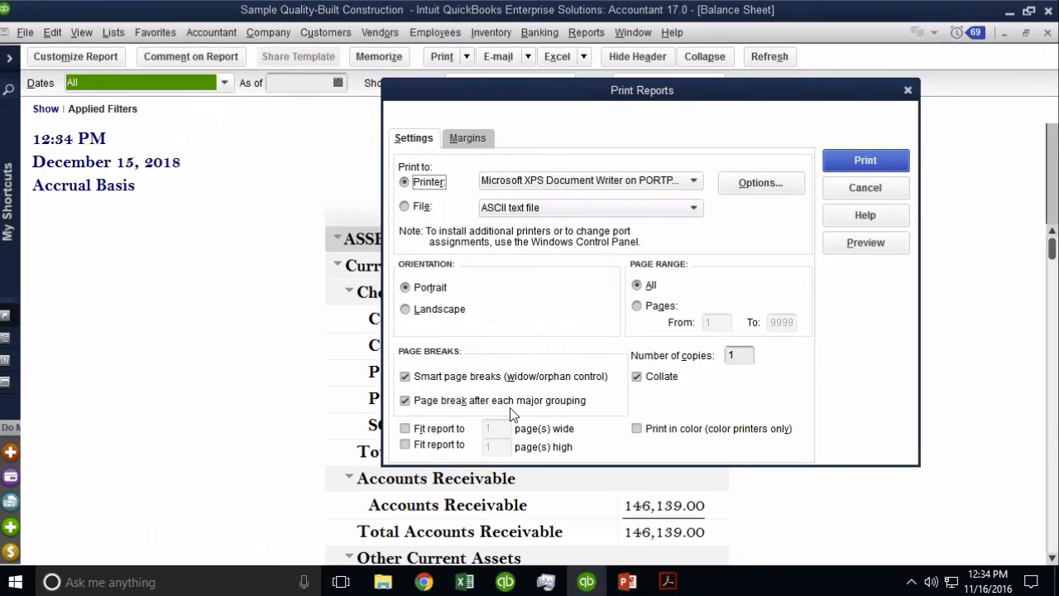
Step: Fit the Balance Sheet printout to 1 page wide and 1 page high, and preview it zoomed in
{"action": "left_click", "coordinate": [439, 430]}
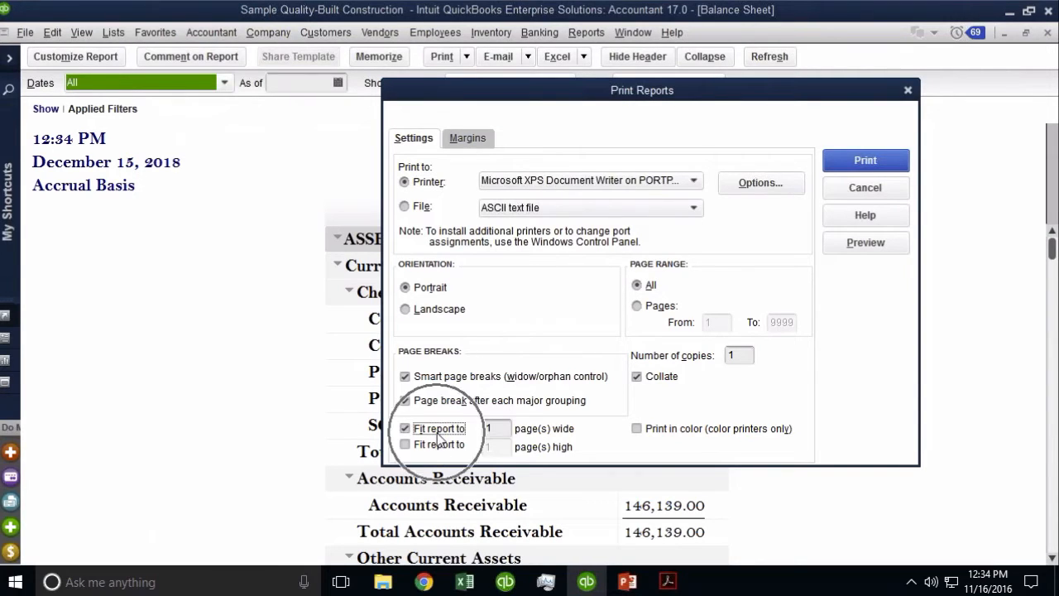
{"action": "left_click", "coordinate": [439, 445]}
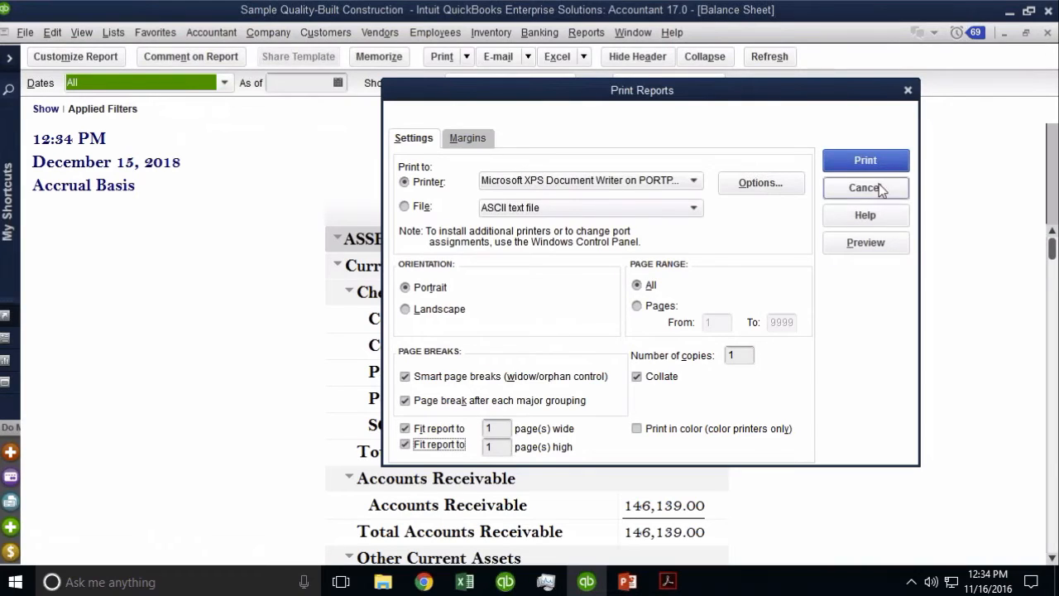
{"action": "left_click", "coordinate": [877, 237]}
{"action": "left_click", "coordinate": [207, 173]}
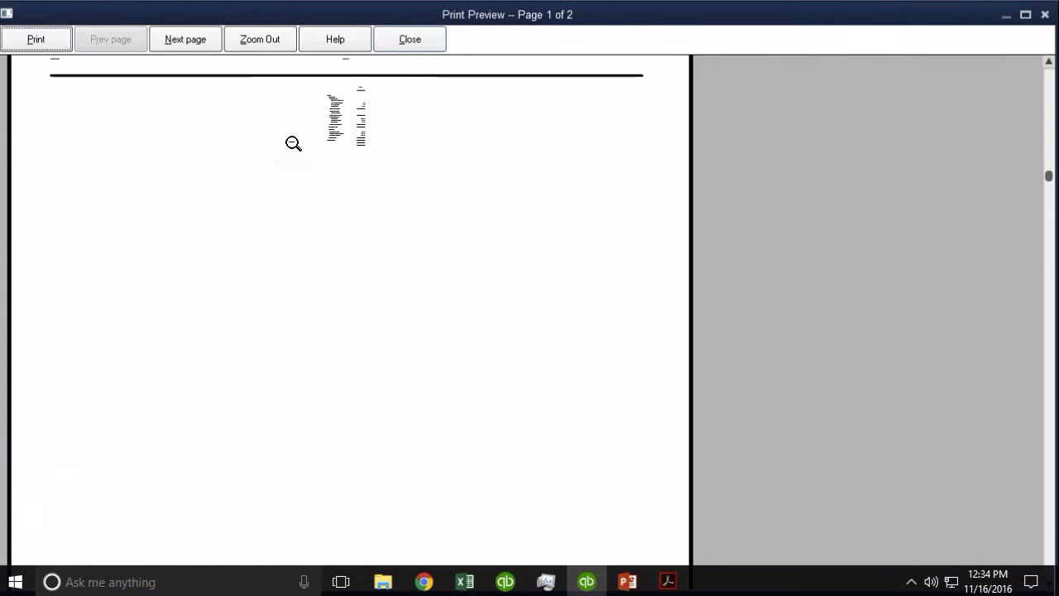
{"action": "left_click", "coordinate": [420, 36]}
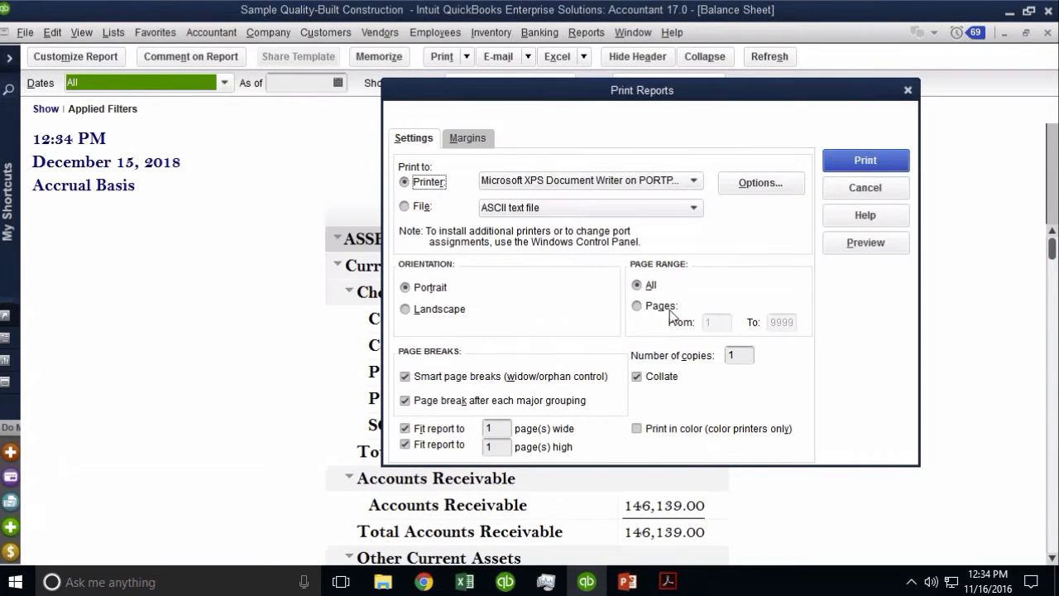
Step: Turn off the page break after each major grouping, preview the fitted Balance Sheet, and cancel printing
{"action": "left_click", "coordinate": [445, 397]}
{"action": "left_click", "coordinate": [875, 241]}
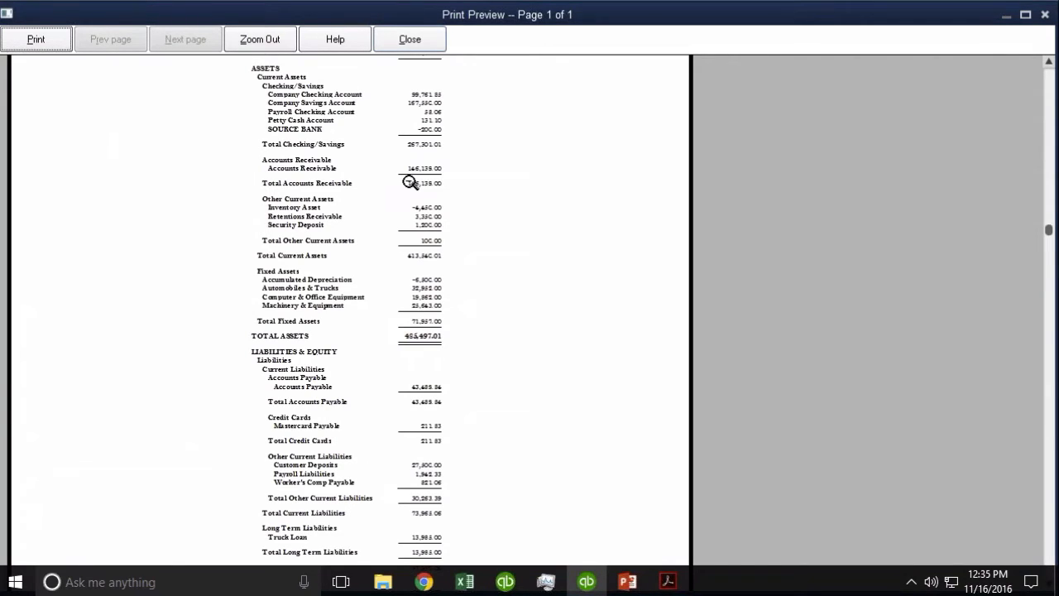
{"action": "left_click", "coordinate": [410, 39]}
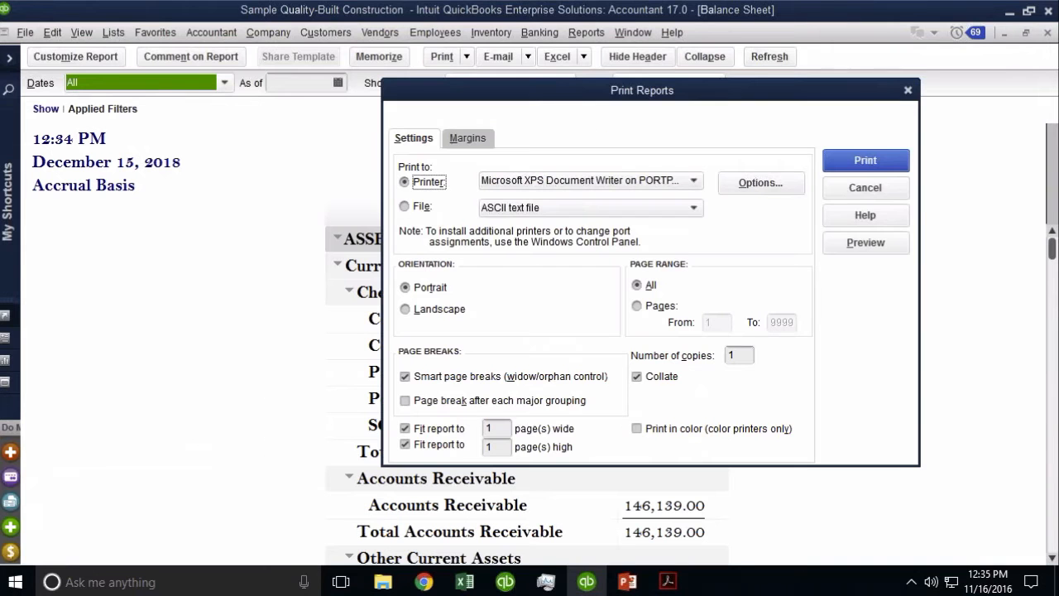
{"action": "left_click", "coordinate": [892, 192]}
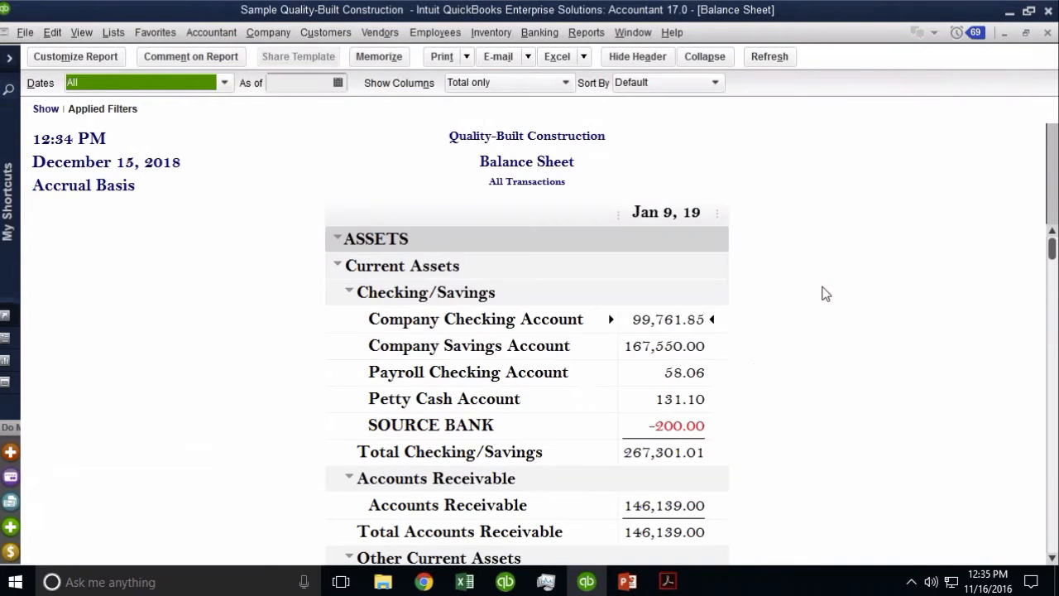
Step: Close the Balance Sheet and open the Profit & Loss report from the Company & Financial reports
{"action": "key", "text": "Escape"}
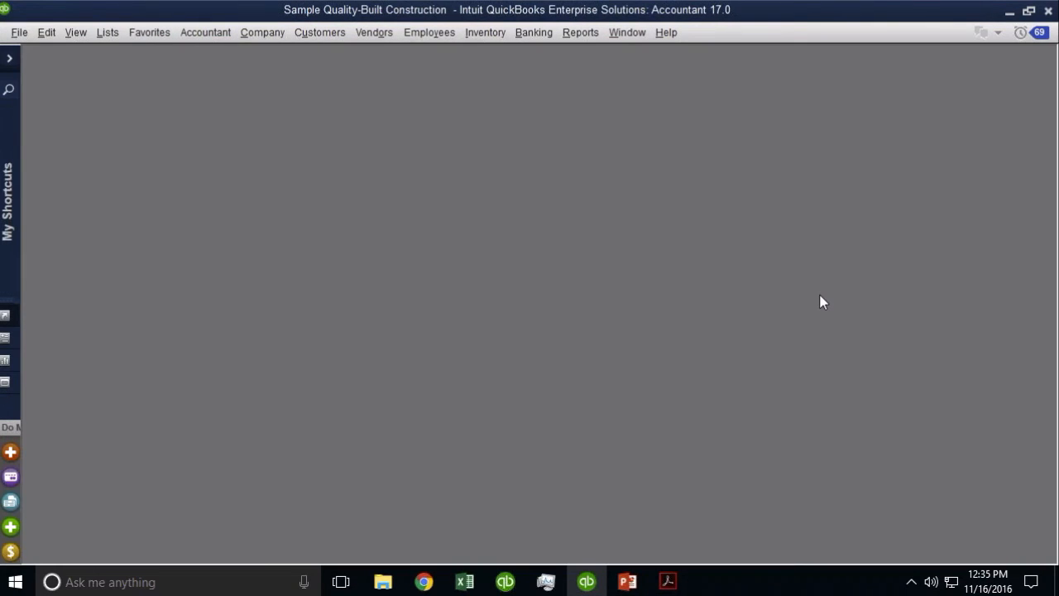
{"action": "left_click", "coordinate": [586, 38]}
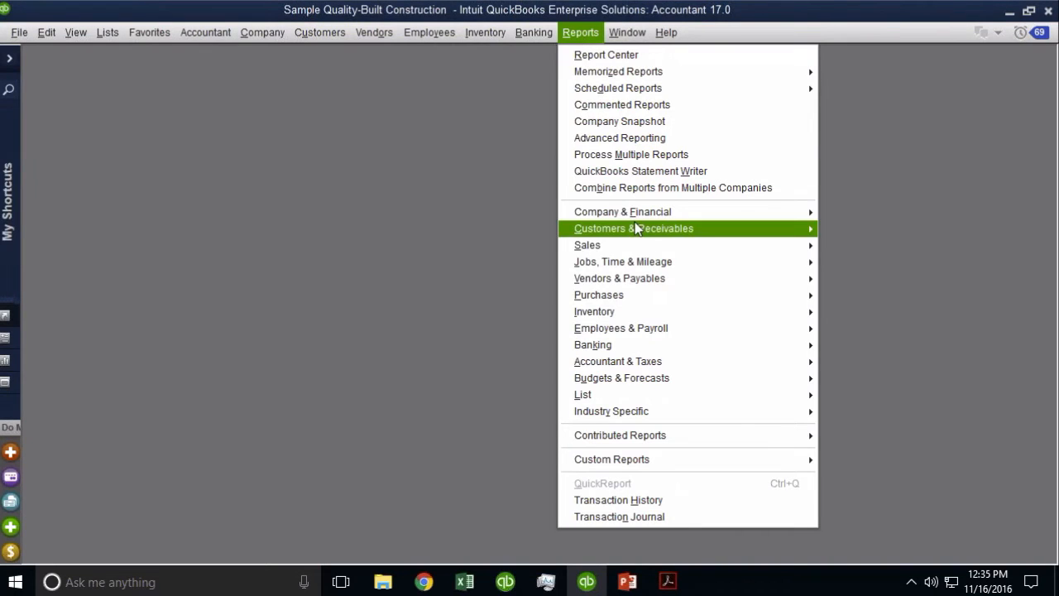
{"action": "mouse_move", "coordinate": [638, 216]}
{"action": "left_click", "coordinate": [860, 217]}
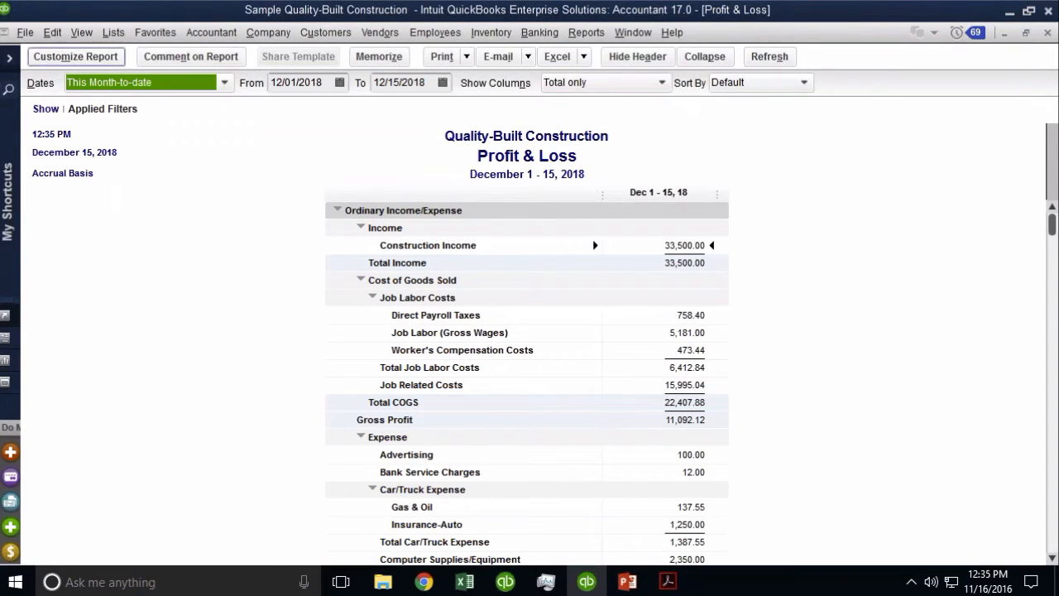
Step: Set the company report preferences to show accounts by Name and Description, and check the account labels in the Profit & Loss
{"action": "left_click", "coordinate": [52, 33]}
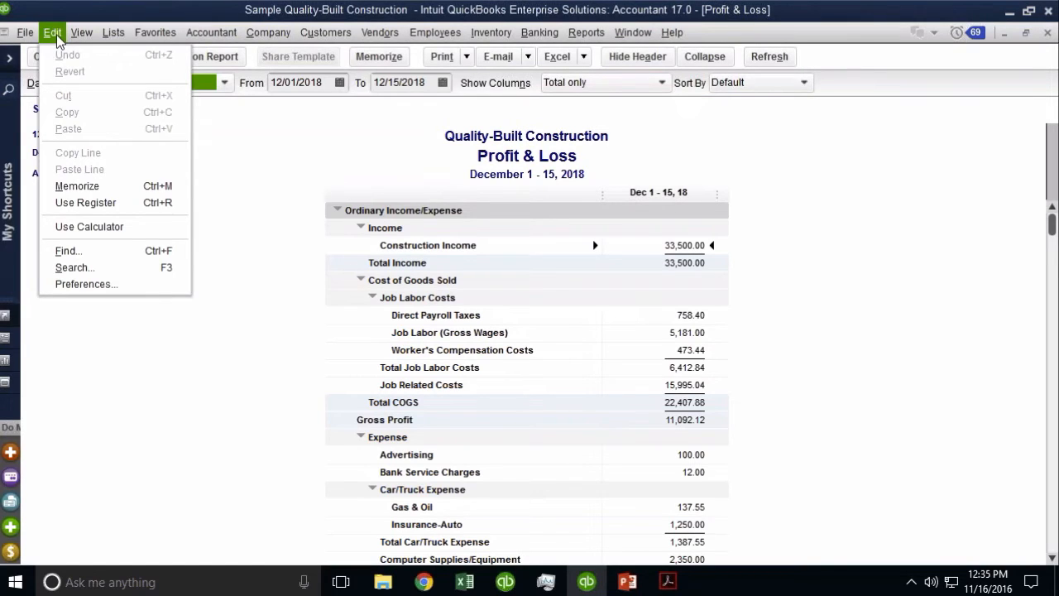
{"action": "left_click", "coordinate": [96, 287]}
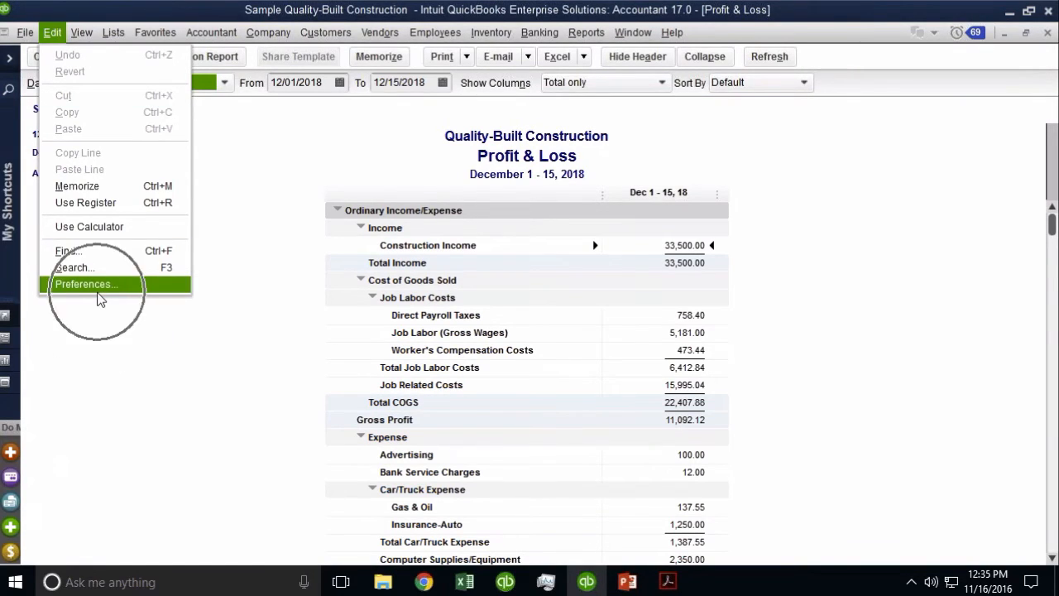
{"action": "left_click_drag", "start_coordinate": [452, 117], "coordinate": [266, 92]}
{"action": "left_click", "coordinate": [299, 113]}
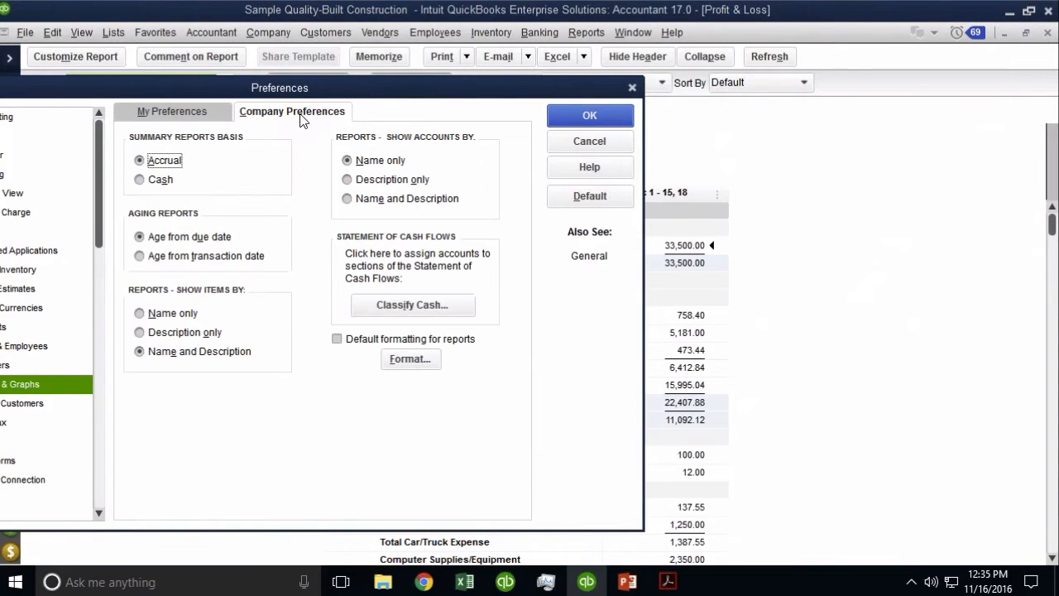
{"action": "left_click_drag", "start_coordinate": [349, 88], "coordinate": [81, 153]}
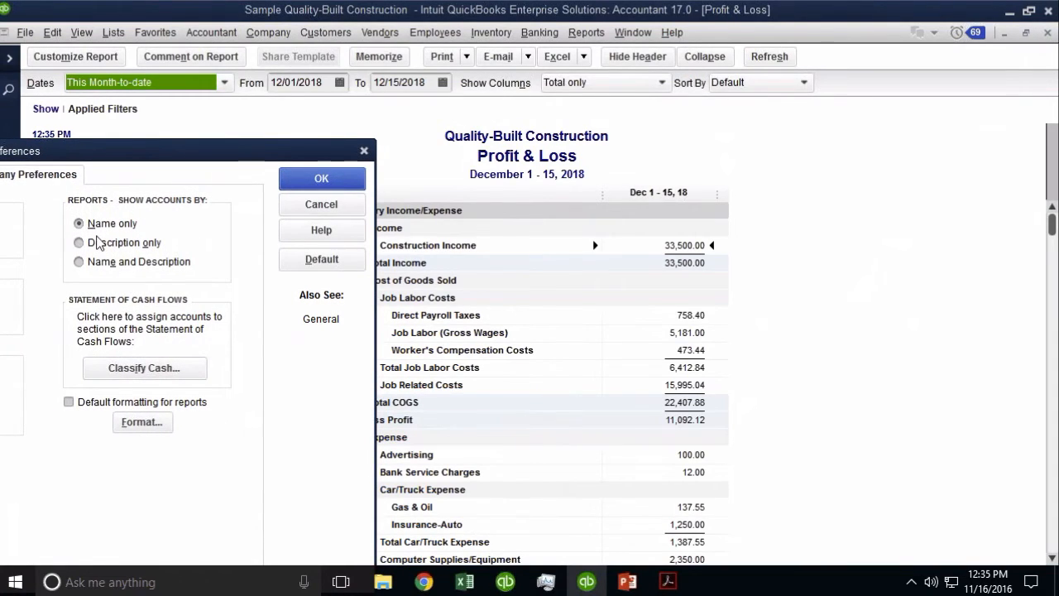
{"action": "left_click", "coordinate": [113, 263]}
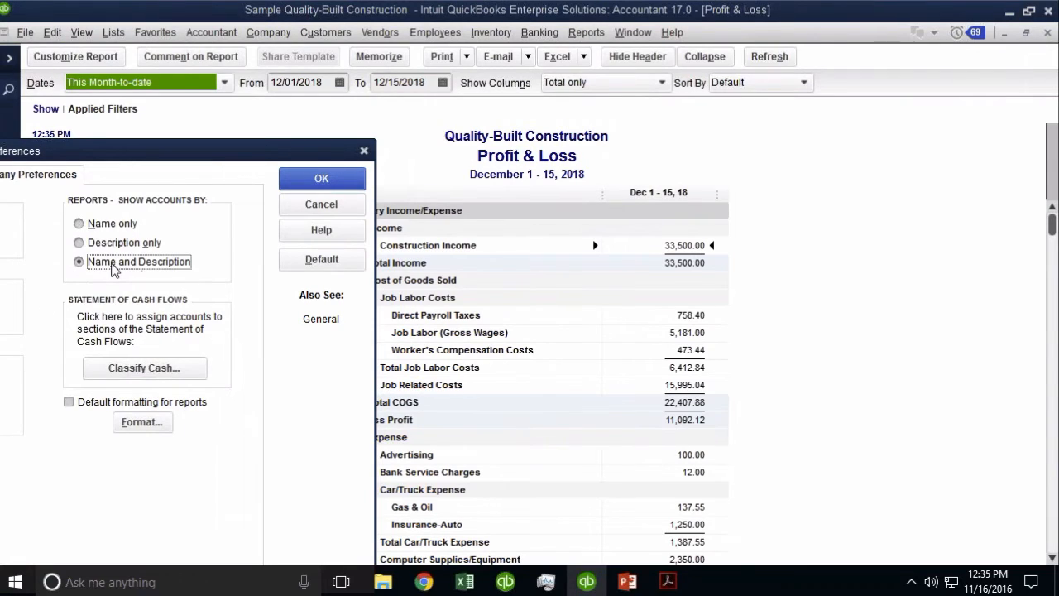
{"action": "left_click", "coordinate": [347, 182]}
{"action": "left_click", "coordinate": [334, 184]}
{"action": "scroll", "coordinate": [532, 381], "scroll_direction": "down", "scroll_amount": 2}
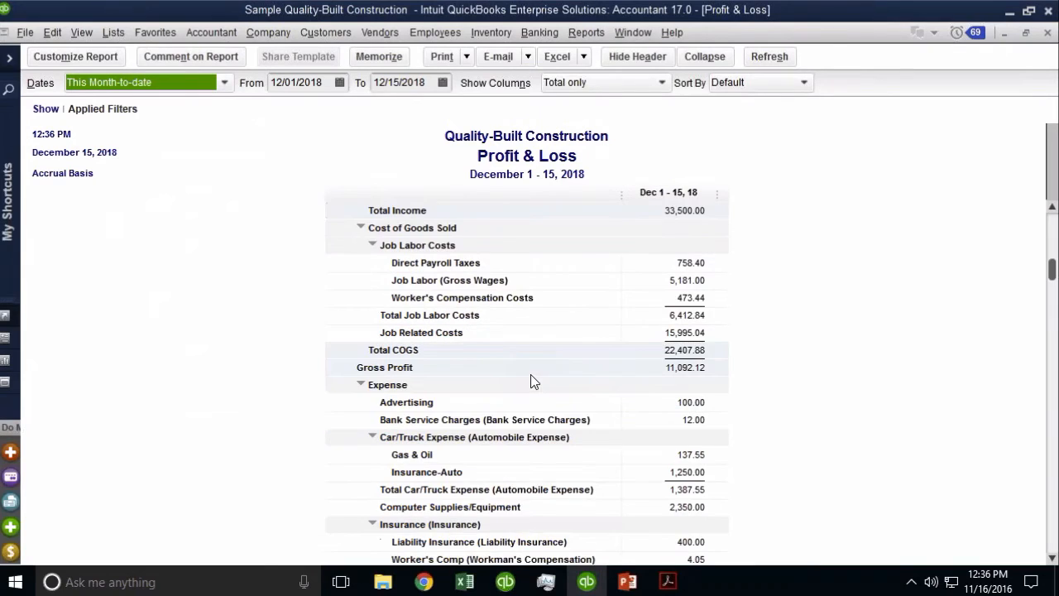
{"action": "left_click", "coordinate": [528, 451]}
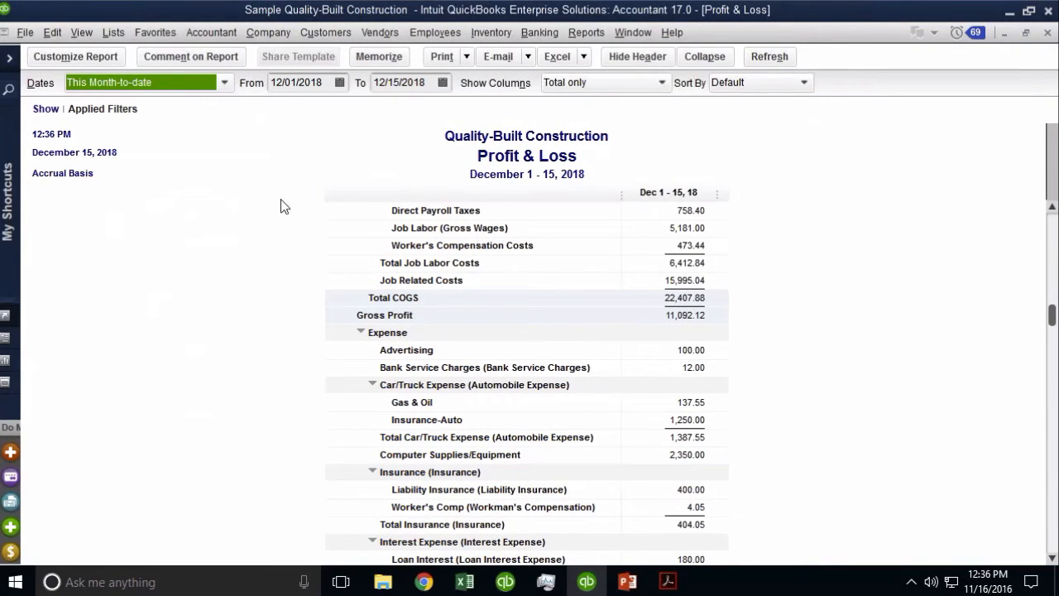
Step: Open the Chart of Accounts and find the Job Labor Costs account among the Cost of Goods Sold accounts
{"action": "key", "text": "ctrl+a"}
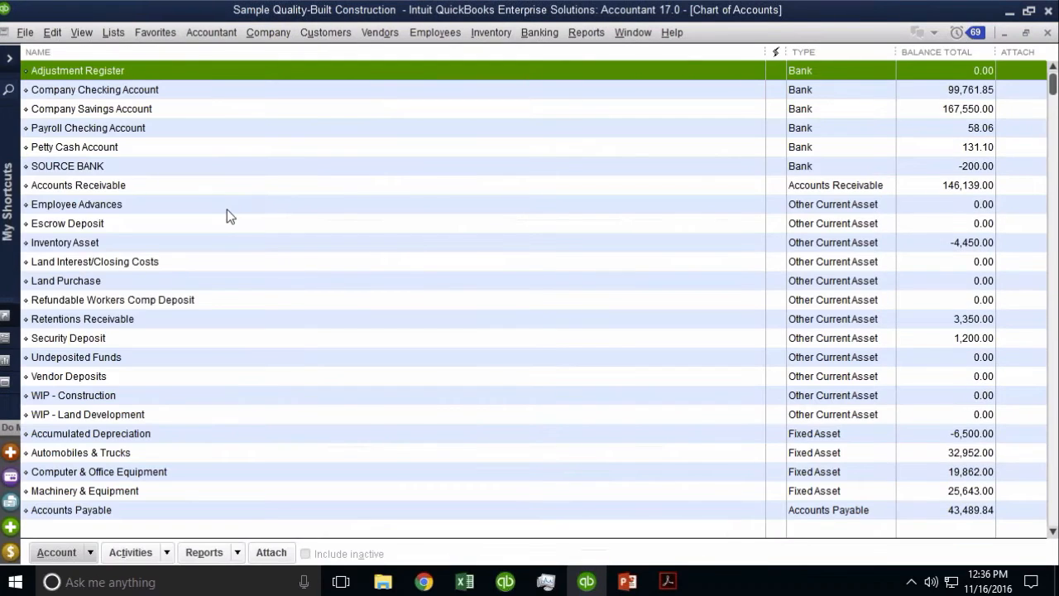
{"action": "scroll", "coordinate": [151, 383], "scroll_direction": "down", "scroll_amount": 6}
{"action": "scroll", "coordinate": [149, 382], "scroll_direction": "up", "scroll_amount": 6}
{"action": "scroll", "coordinate": [889, 486], "scroll_direction": "down", "scroll_amount": 5}
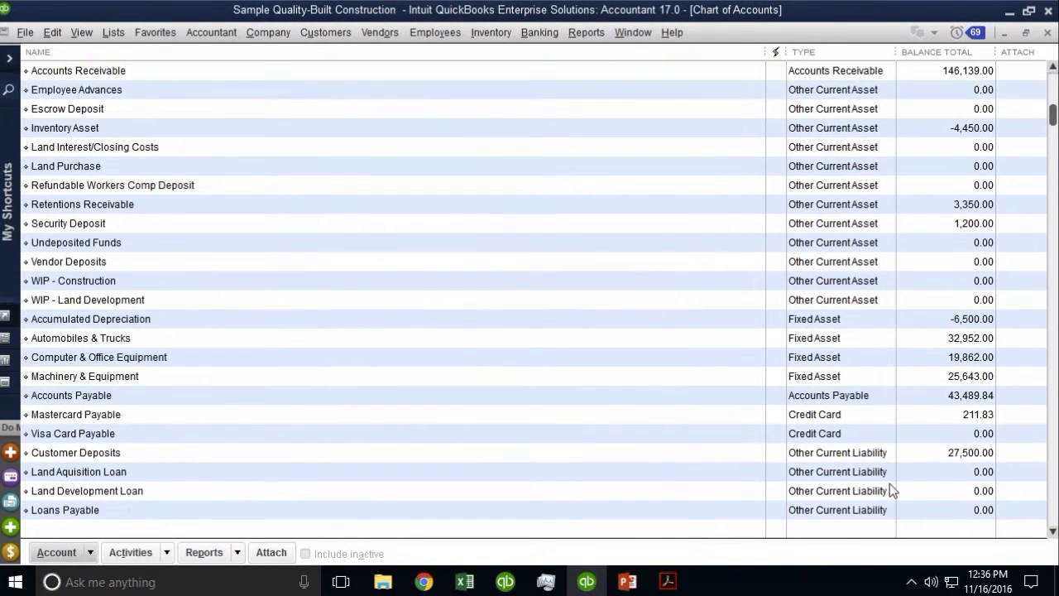
{"action": "scroll", "coordinate": [389, 477], "scroll_direction": "down", "scroll_amount": 2}
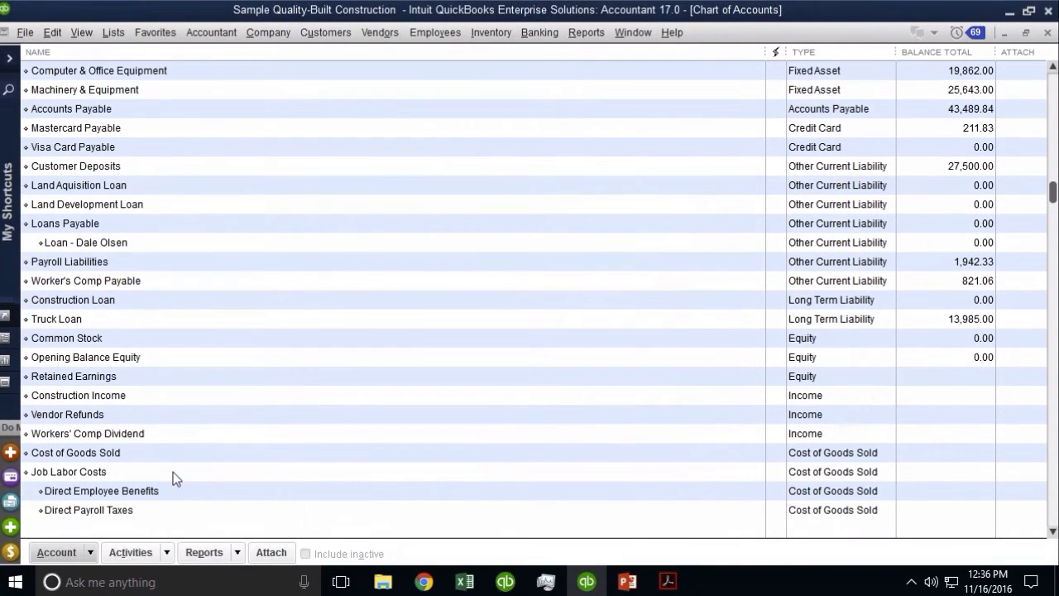
{"action": "left_click", "coordinate": [87, 477]}
{"action": "double_click", "coordinate": [109, 471]}
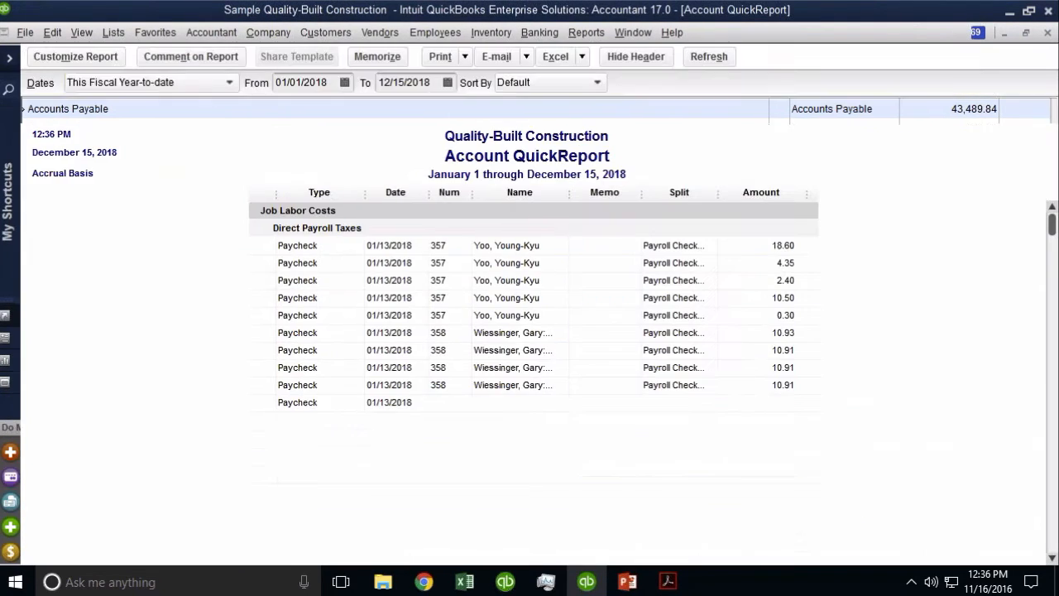
{"action": "key", "text": "Escape"}
Step: Edit the Job Labor Costs account, enter a short sample phrase in capitals as its description, and save the account
{"action": "right_click", "coordinate": [95, 474]}
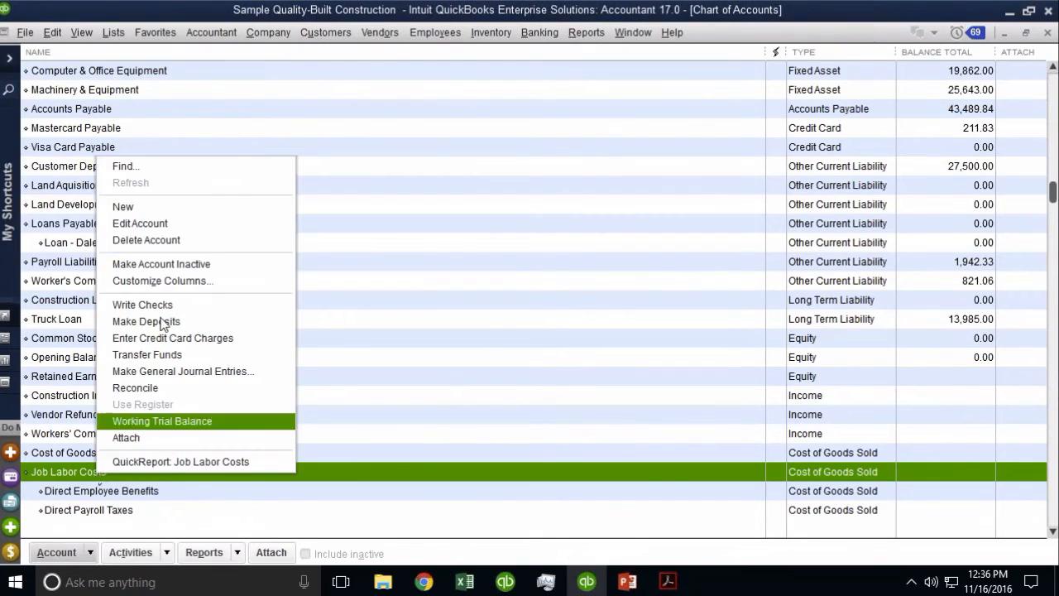
{"action": "left_click", "coordinate": [163, 226]}
{"action": "left_click", "coordinate": [235, 200]}
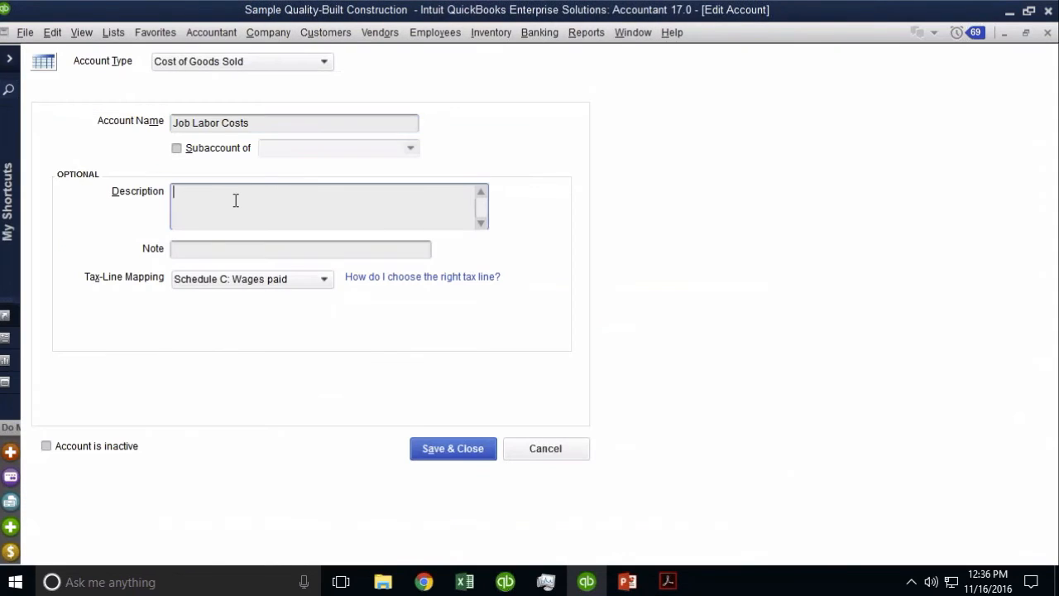
{"action": "type", "text": "HECTOR IS GRWA"}
{"action": "key", "text": "BackSpace"}
{"action": "key", "text": "BackSpace"}
{"action": "type", "text": "EAT!!!!"}
{"action": "left_click_drag", "start_coordinate": [279, 199], "coordinate": [147, 194]}
{"action": "left_click", "coordinate": [438, 448]}
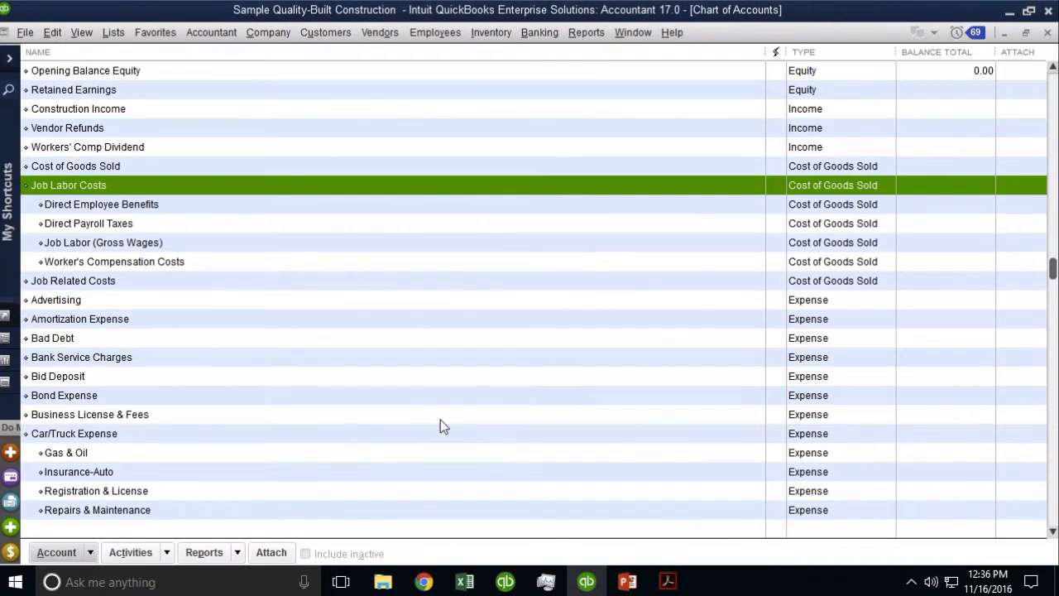
Step: Return to the Profit & Loss report and set the company report preferences to show accounts by Description only, checking the resulting account labels
{"action": "left_click", "coordinate": [1048, 12]}
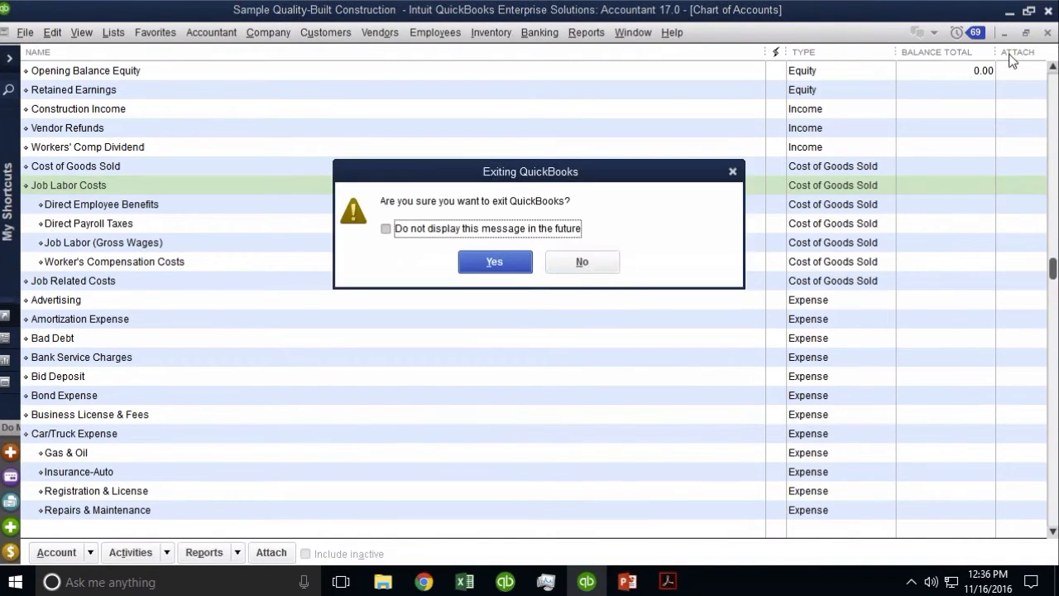
{"action": "left_click", "coordinate": [581, 262]}
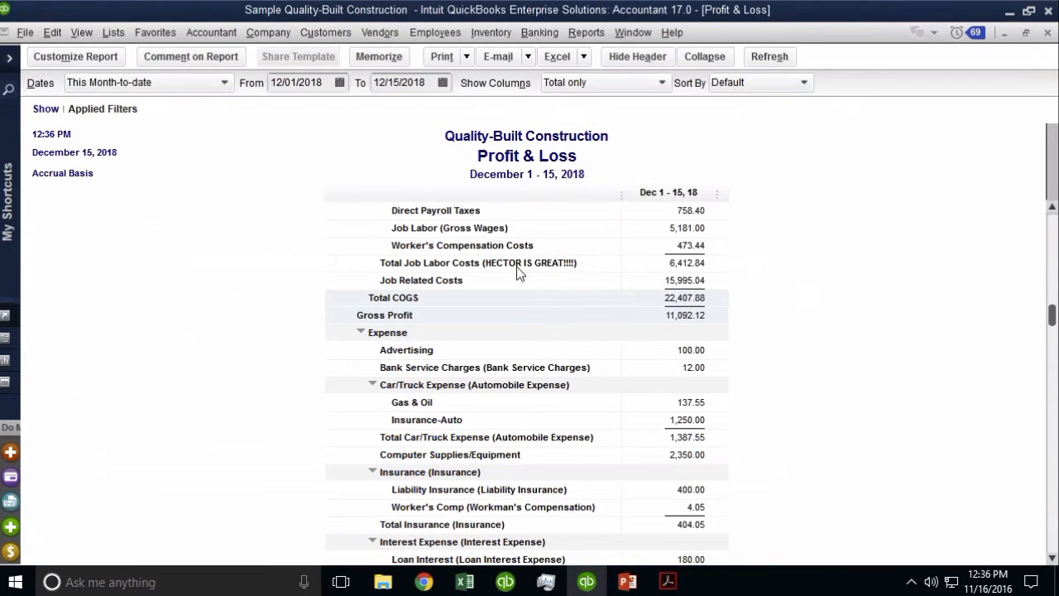
{"action": "left_click", "coordinate": [52, 32]}
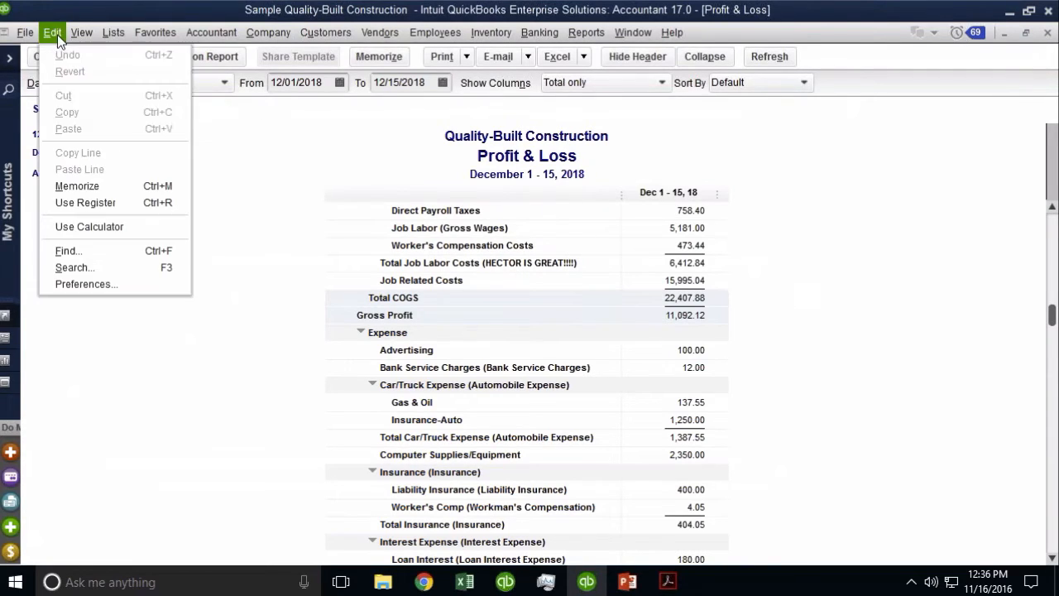
{"action": "left_click", "coordinate": [87, 284]}
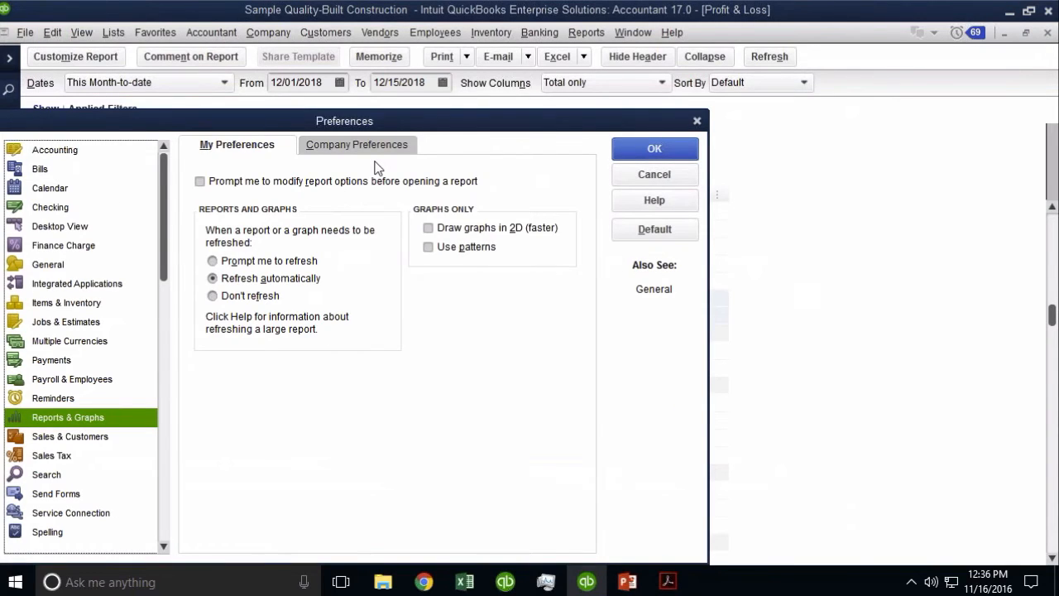
{"action": "left_click", "coordinate": [364, 146]}
{"action": "left_click", "coordinate": [463, 232]}
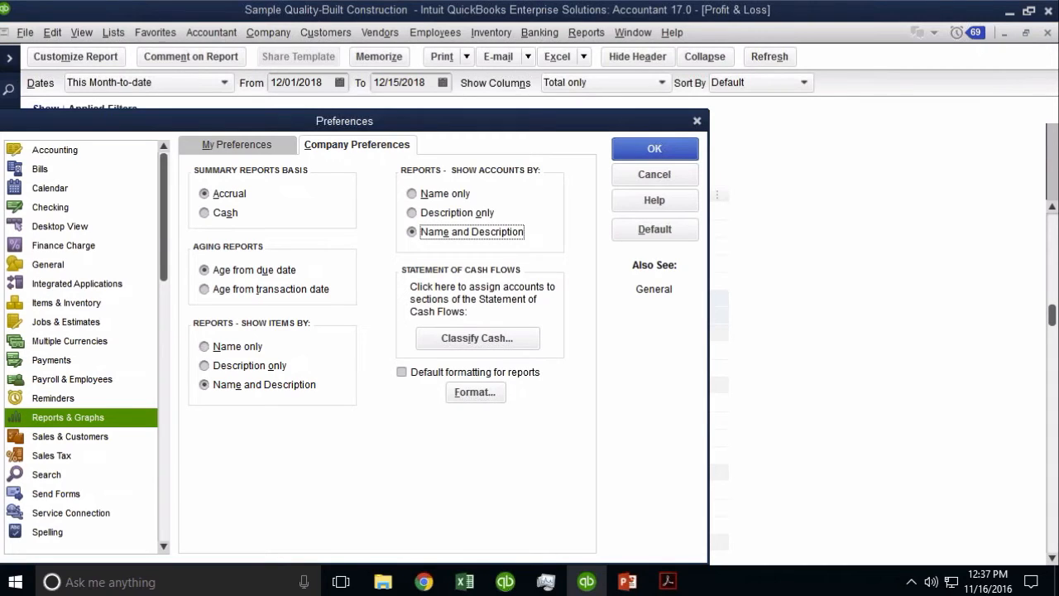
{"action": "left_click", "coordinate": [457, 214]}
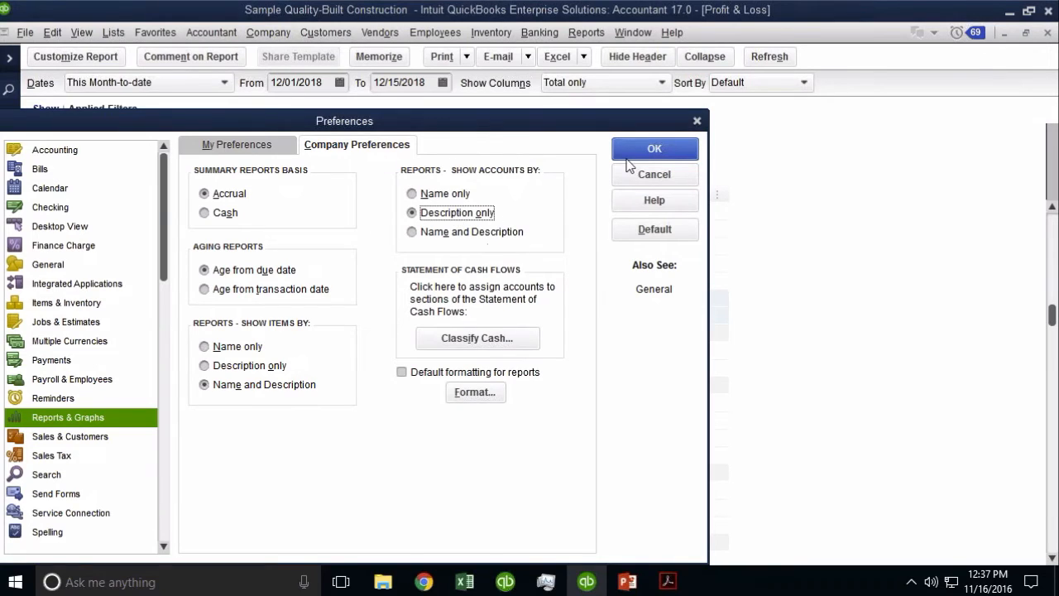
{"action": "left_click", "coordinate": [654, 149]}
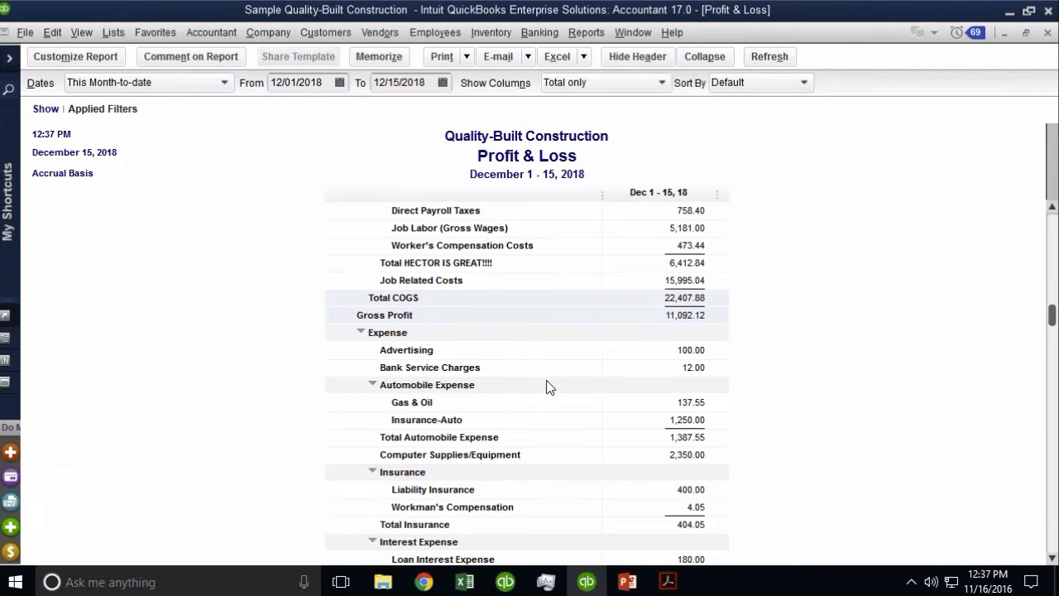
{"action": "scroll", "coordinate": [546, 387], "scroll_direction": "up", "scroll_amount": 1}
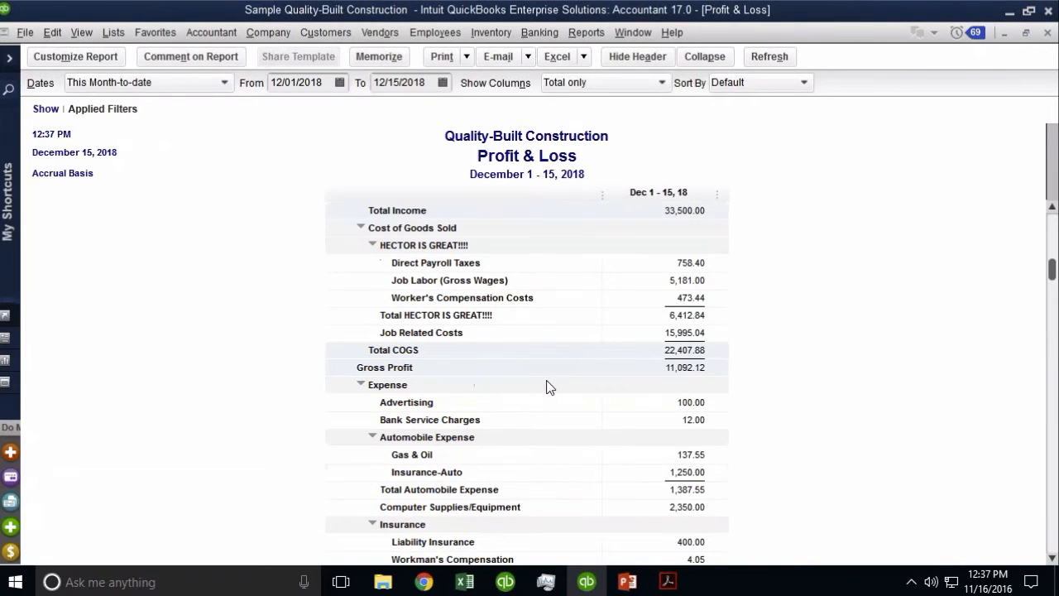
{"action": "left_click", "coordinate": [52, 32]}
{"action": "left_click", "coordinate": [98, 282]}
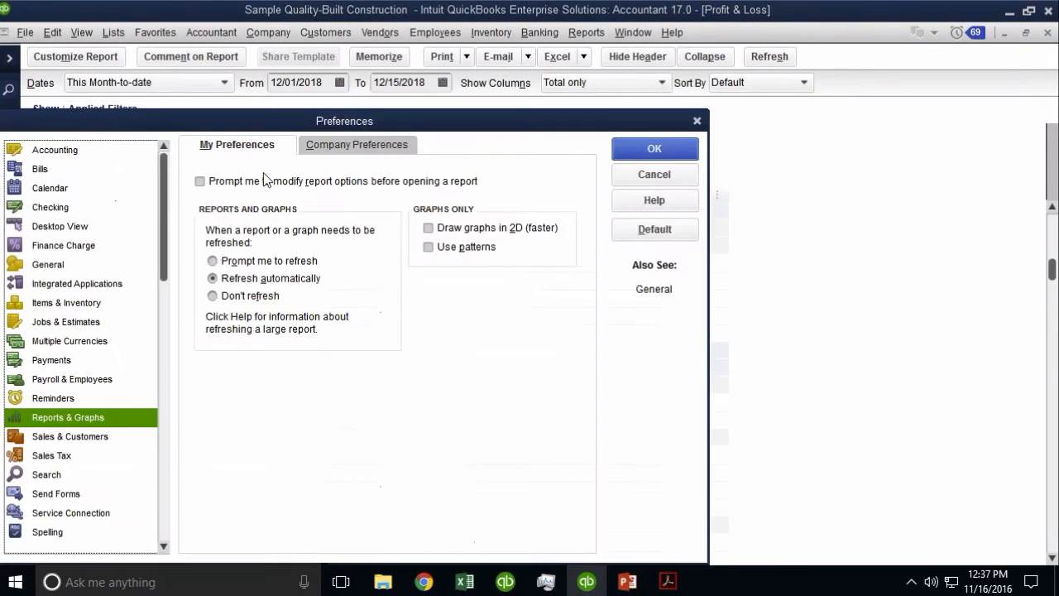
{"action": "left_click", "coordinate": [357, 149]}
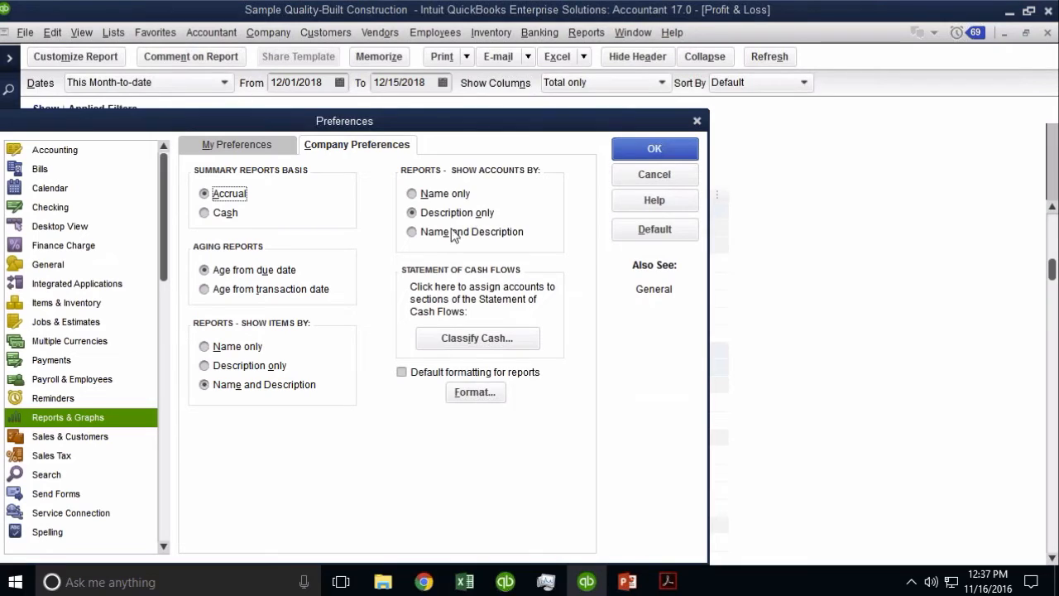
{"action": "left_click", "coordinate": [445, 195]}
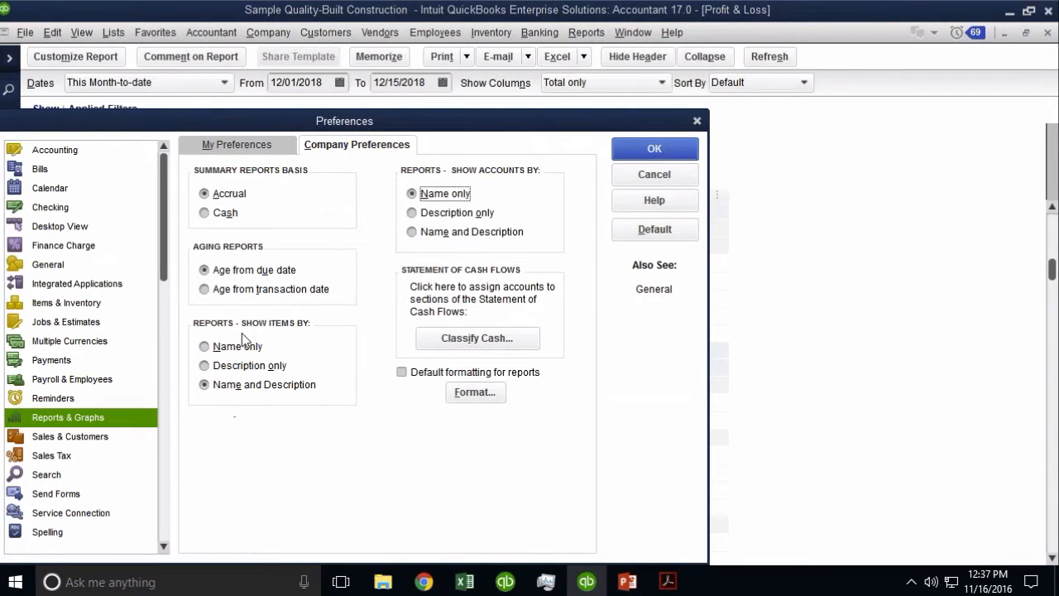
{"action": "left_click", "coordinate": [653, 171]}
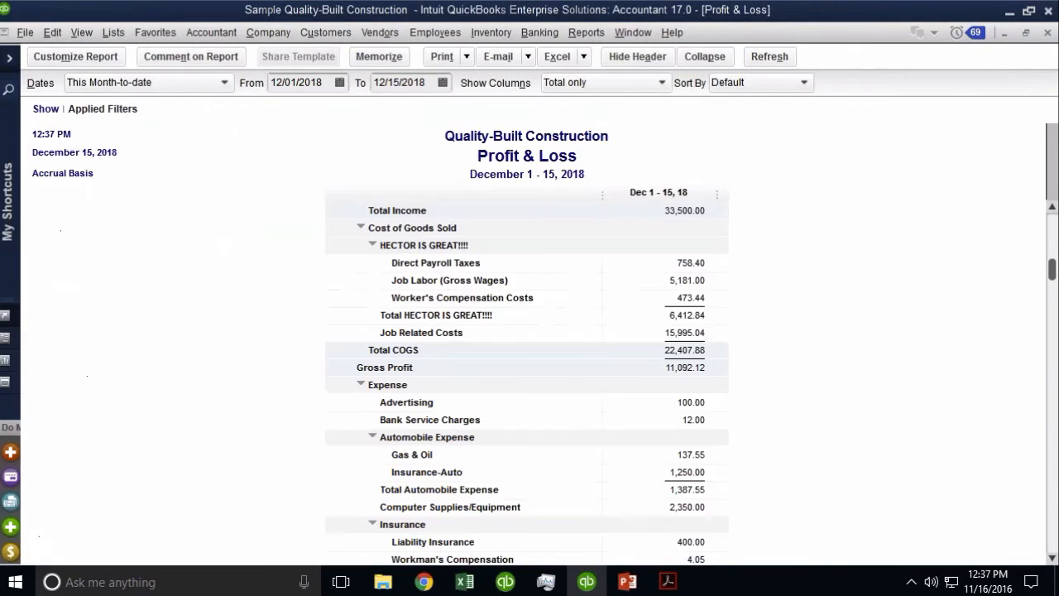
Step: Close the Profit & Loss report and open the Inventory Valuation Summary from the Inventory reports
{"action": "key", "text": "Escape"}
{"action": "left_click", "coordinate": [578, 35]}
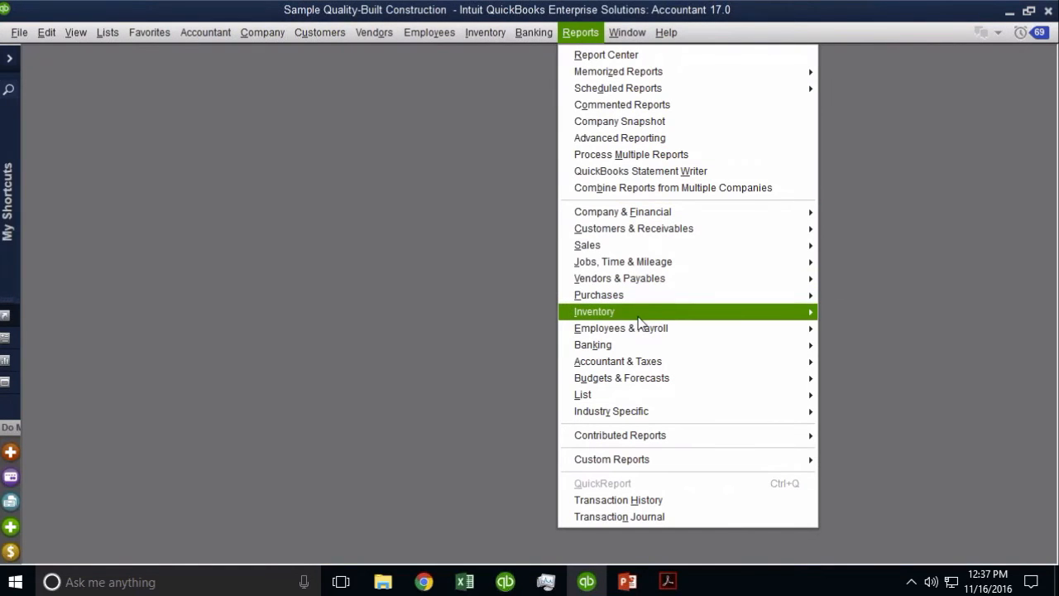
{"action": "mouse_move", "coordinate": [639, 314]}
{"action": "left_click", "coordinate": [852, 314]}
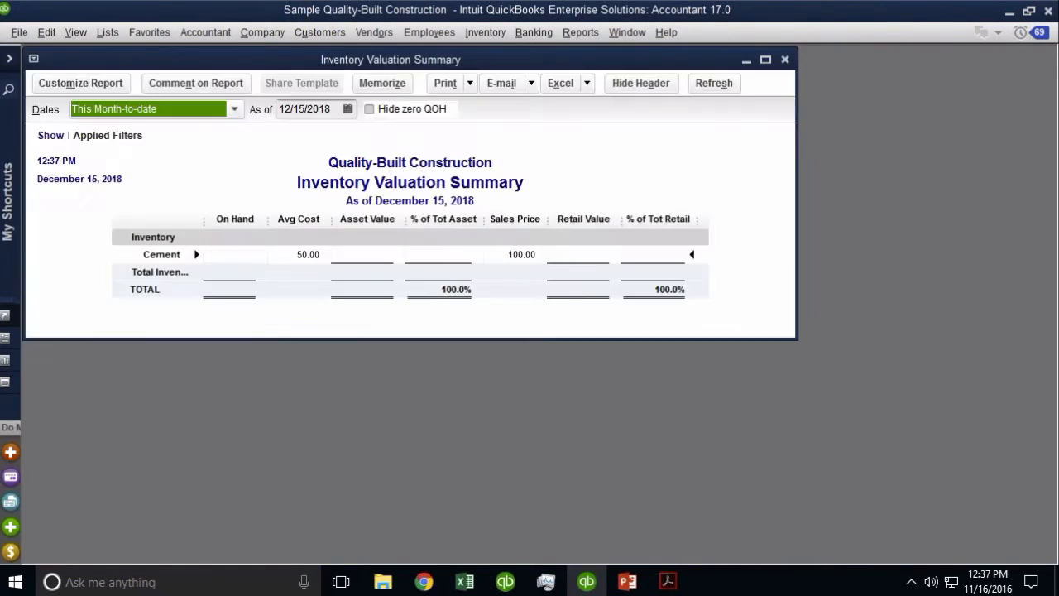
Step: Close the Inventory Valuation Summary and open the Sales by Item Summary from the Sales reports
{"action": "key", "text": "Escape"}
{"action": "left_click", "coordinate": [577, 33]}
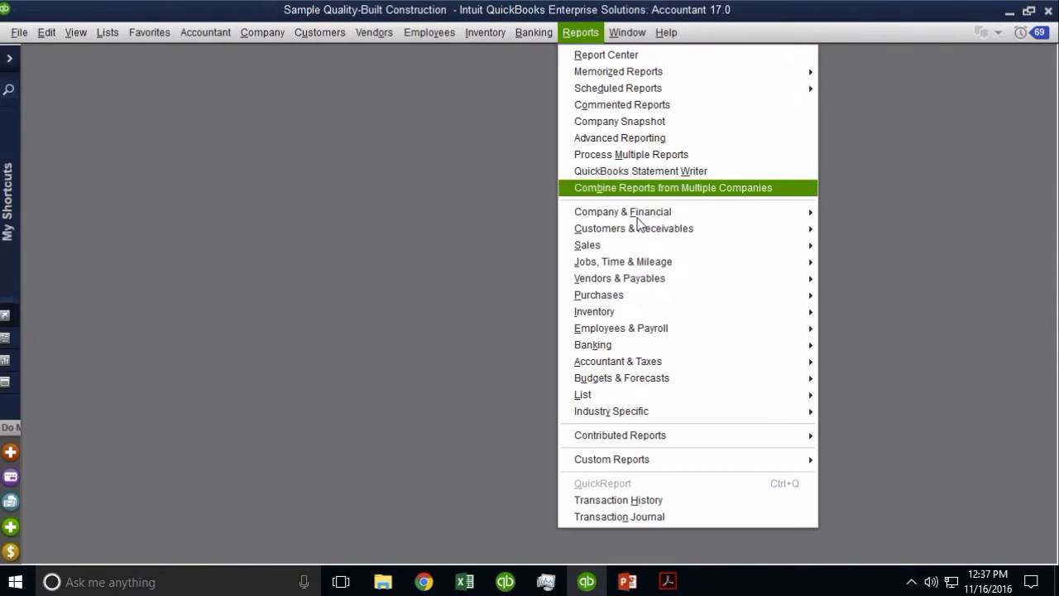
{"action": "mouse_move", "coordinate": [717, 246]}
{"action": "left_click", "coordinate": [869, 279]}
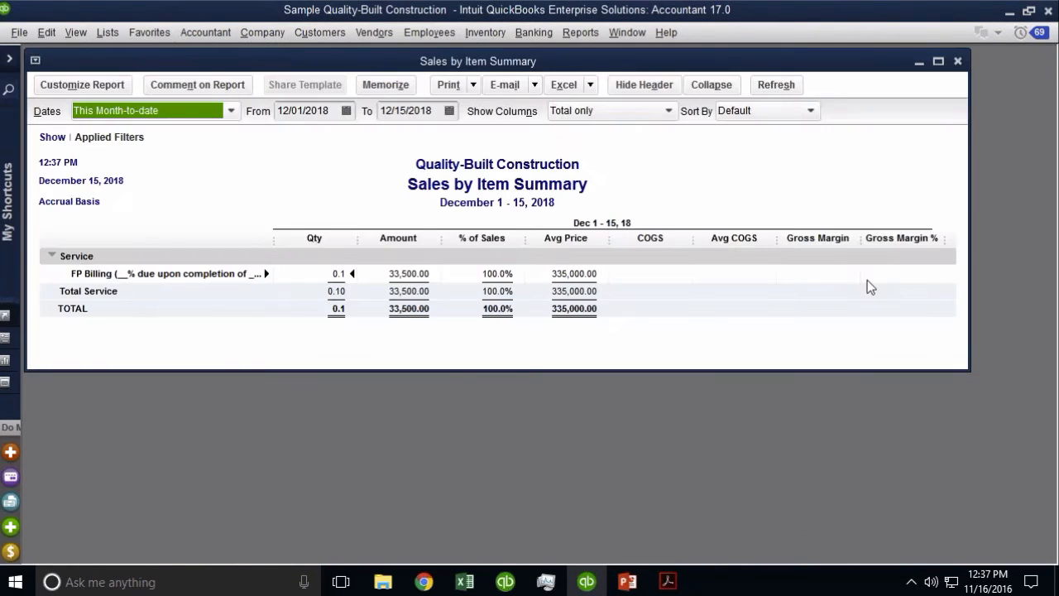
Step: Set the Sales by Item Summary dates to All and widen the item name column in the maximized report
{"action": "key", "text": "a"}
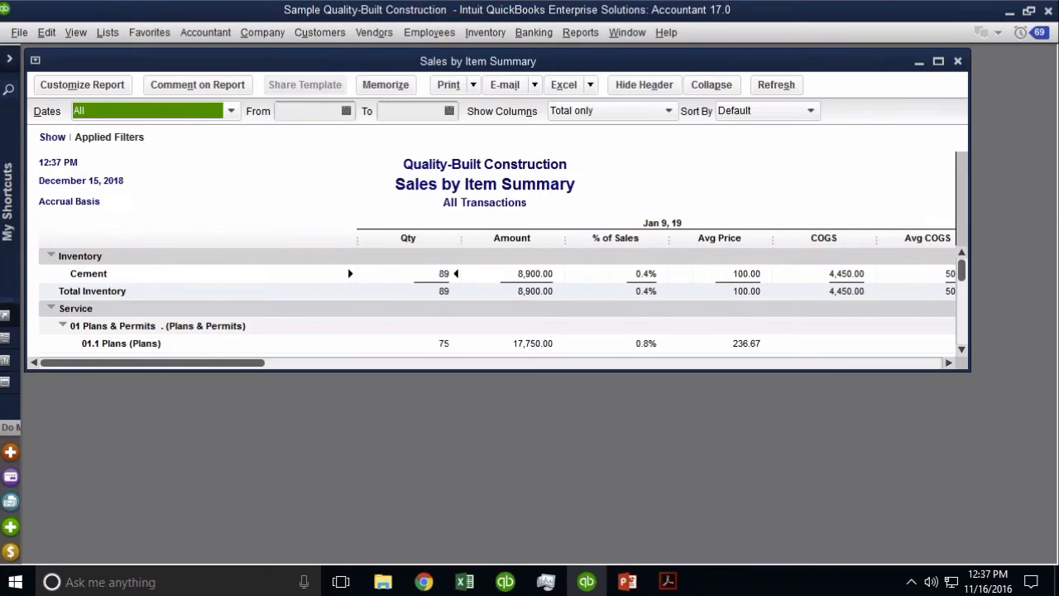
{"action": "left_click", "coordinate": [938, 61]}
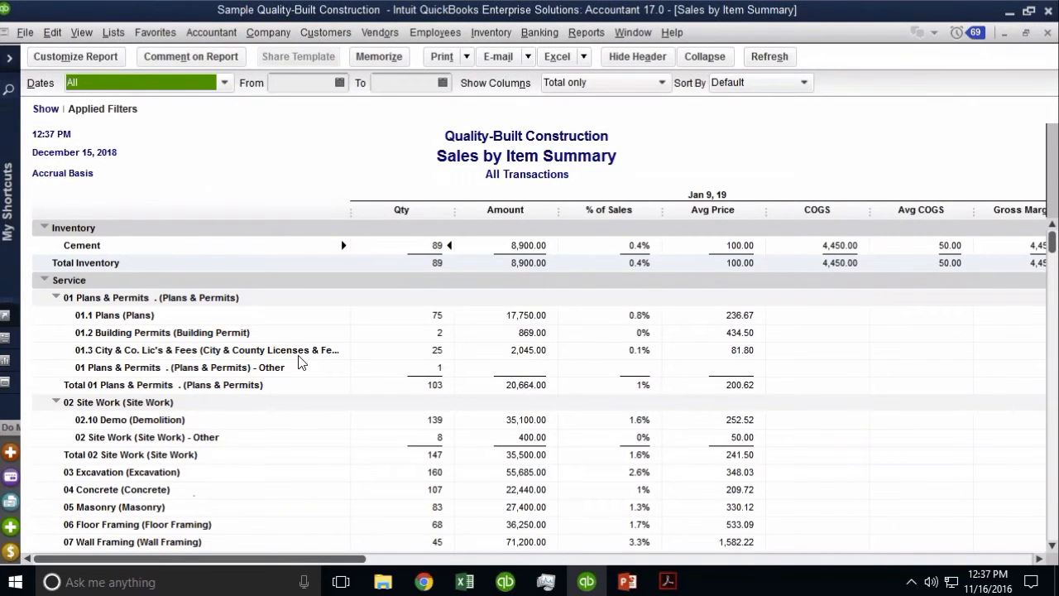
{"action": "left_click_drag", "start_coordinate": [352, 213], "coordinate": [379, 229]}
{"action": "scroll", "coordinate": [218, 392], "scroll_direction": "down", "scroll_amount": 6}
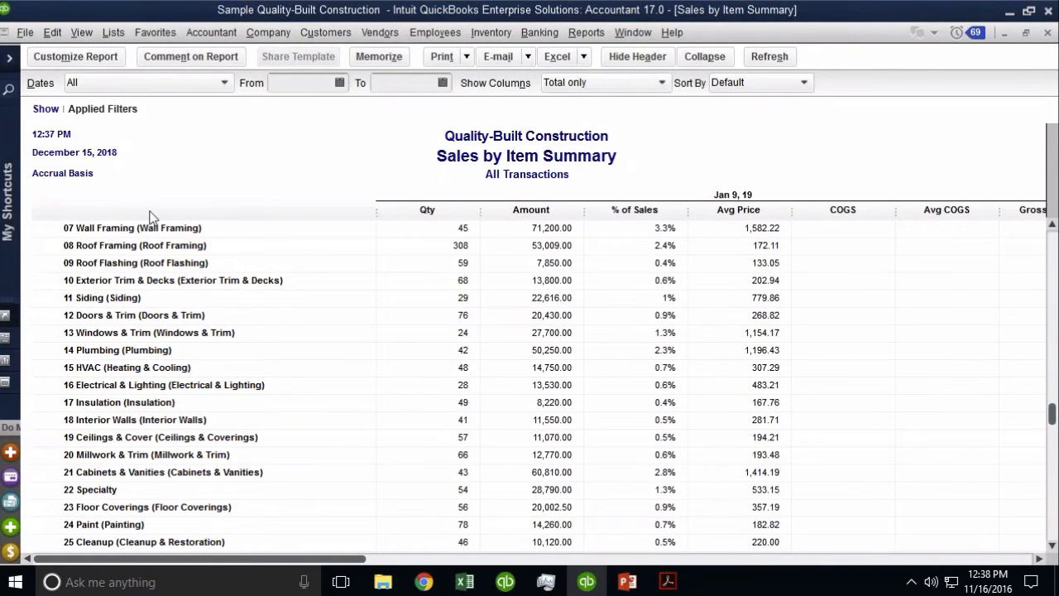
Step: Set the company-wide Reports & Graphs preference to show items in reports by Name only
{"action": "left_click", "coordinate": [52, 32]}
{"action": "left_click", "coordinate": [83, 283]}
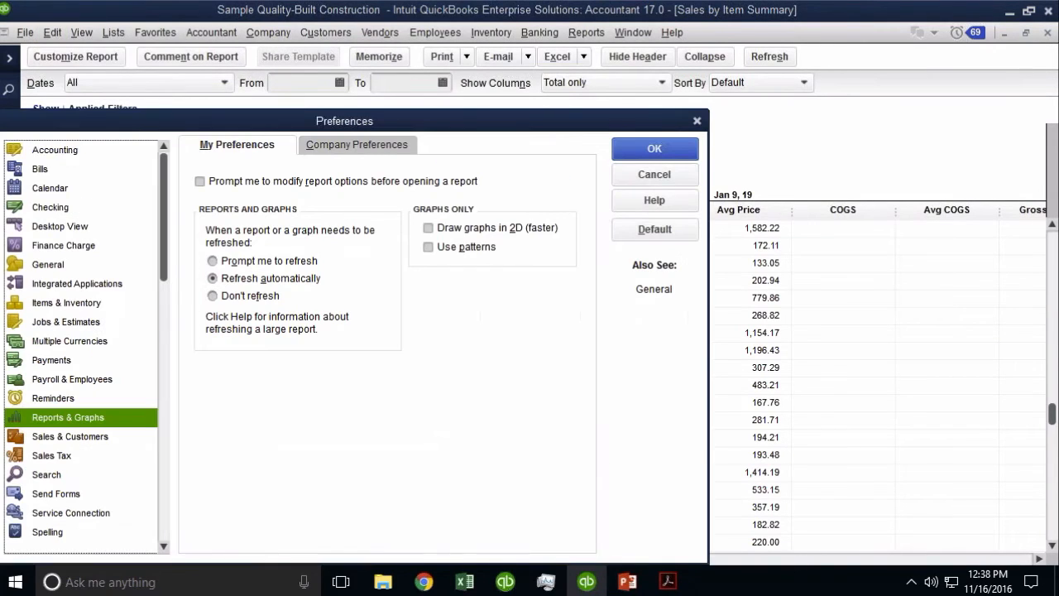
{"action": "left_click", "coordinate": [358, 146]}
{"action": "left_click_drag", "start_coordinate": [331, 120], "coordinate": [730, 79]}
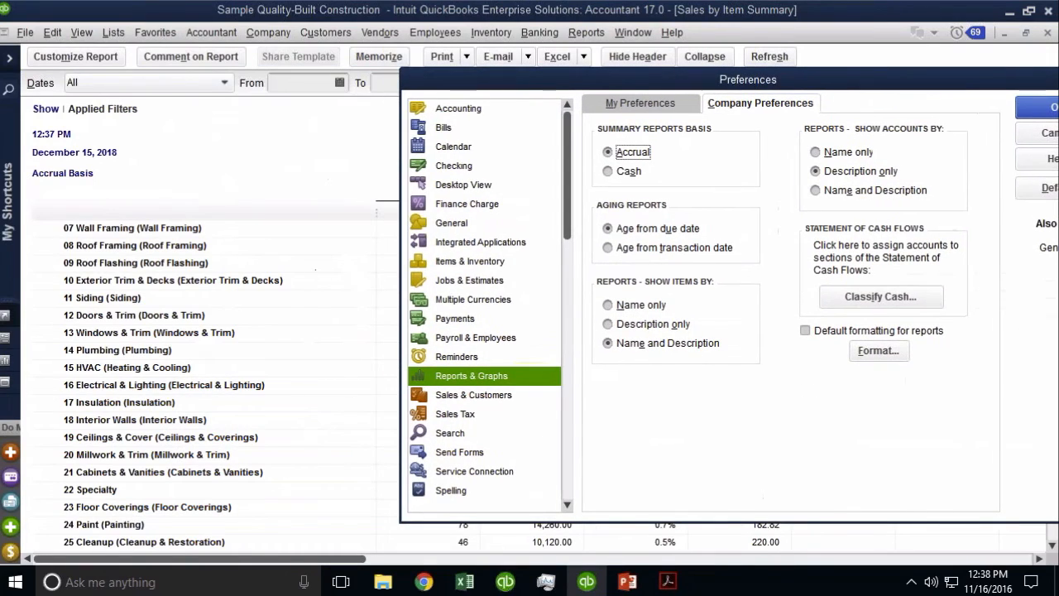
{"action": "left_click", "coordinate": [663, 350]}
{"action": "left_click", "coordinate": [630, 305]}
{"action": "left_click", "coordinate": [1045, 113]}
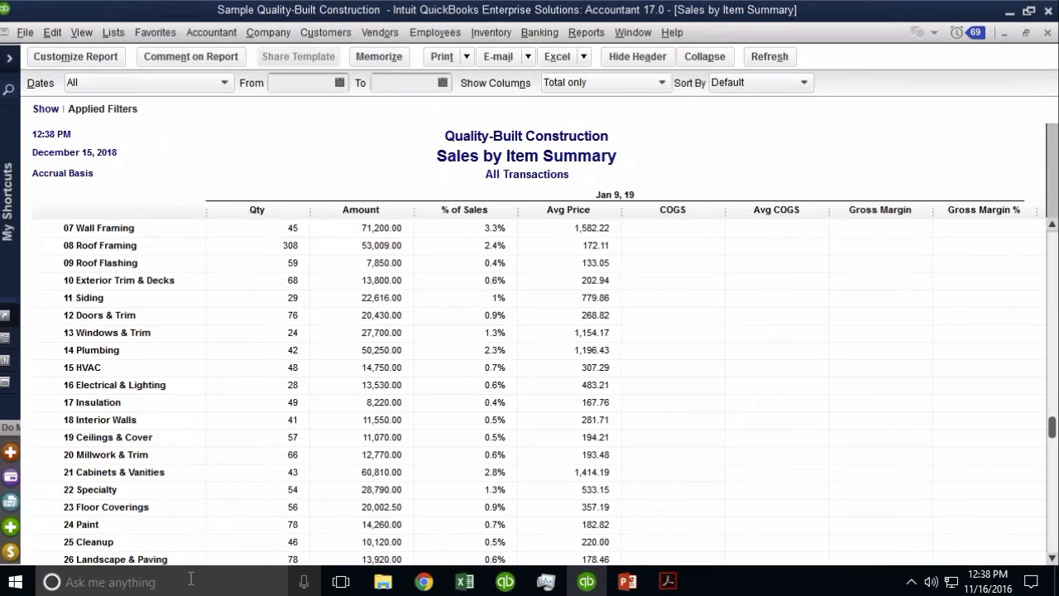
Step: Close the sales report and open a custom Transaction Detail report with the date range This Fiscal Year
{"action": "key", "text": "Escape"}
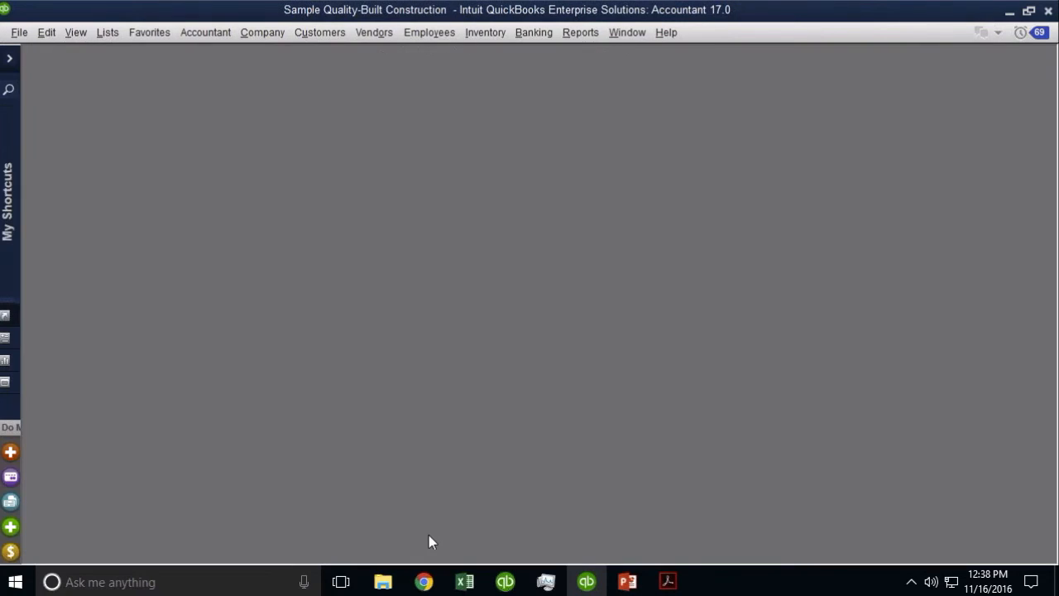
{"action": "left_click", "coordinate": [577, 34]}
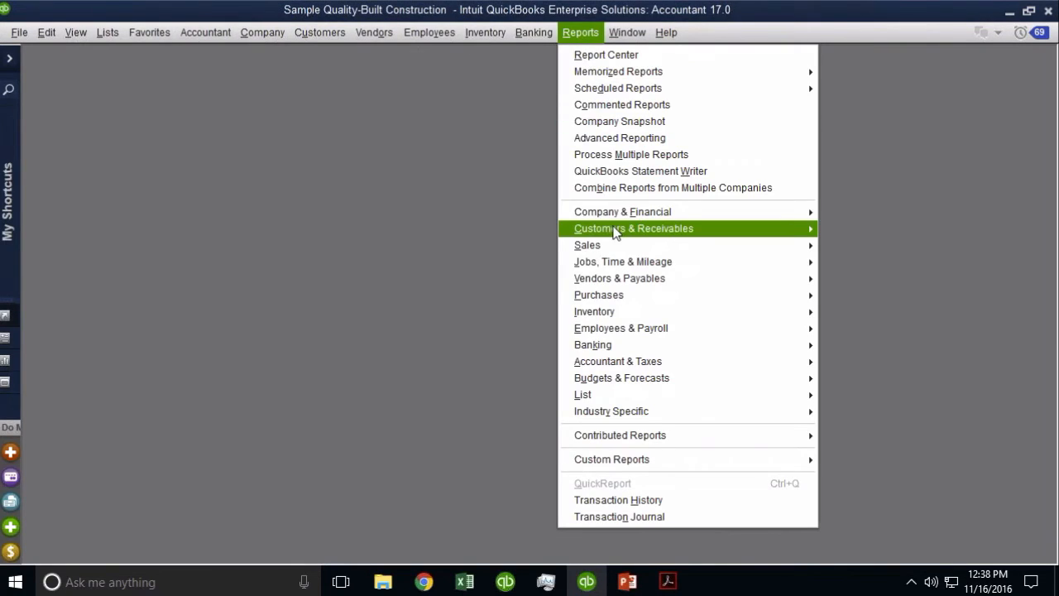
{"action": "mouse_move", "coordinate": [618, 220]}
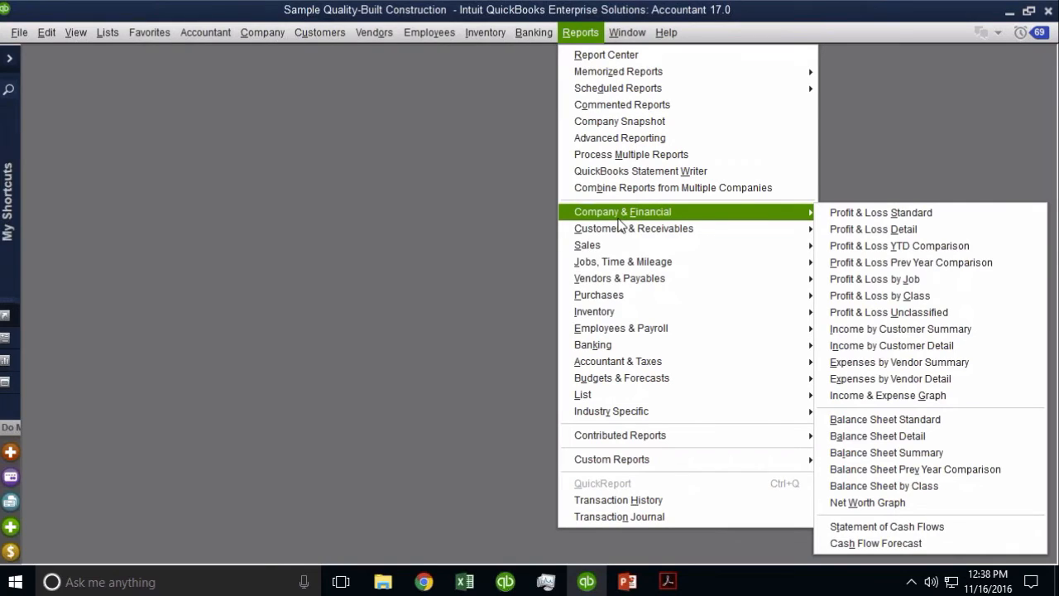
{"action": "mouse_move", "coordinate": [642, 461]}
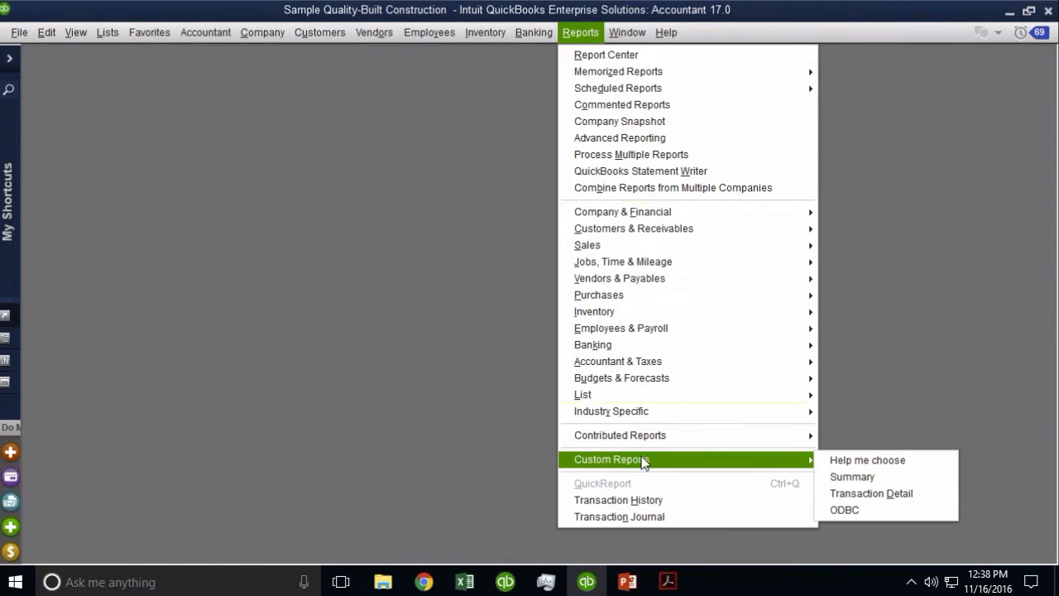
{"action": "left_click", "coordinate": [898, 498]}
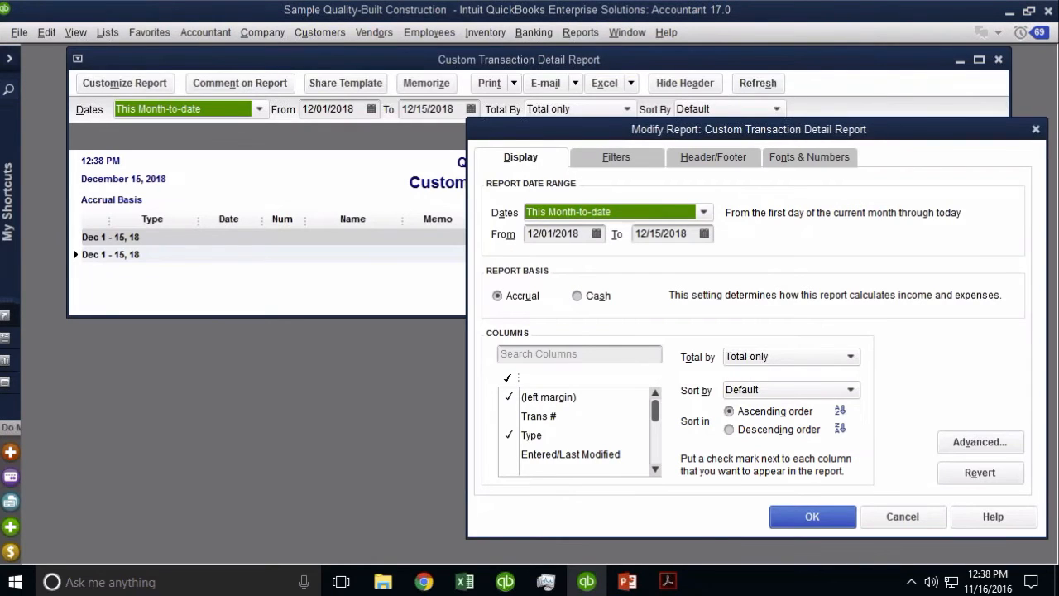
{"action": "left_click", "coordinate": [565, 213]}
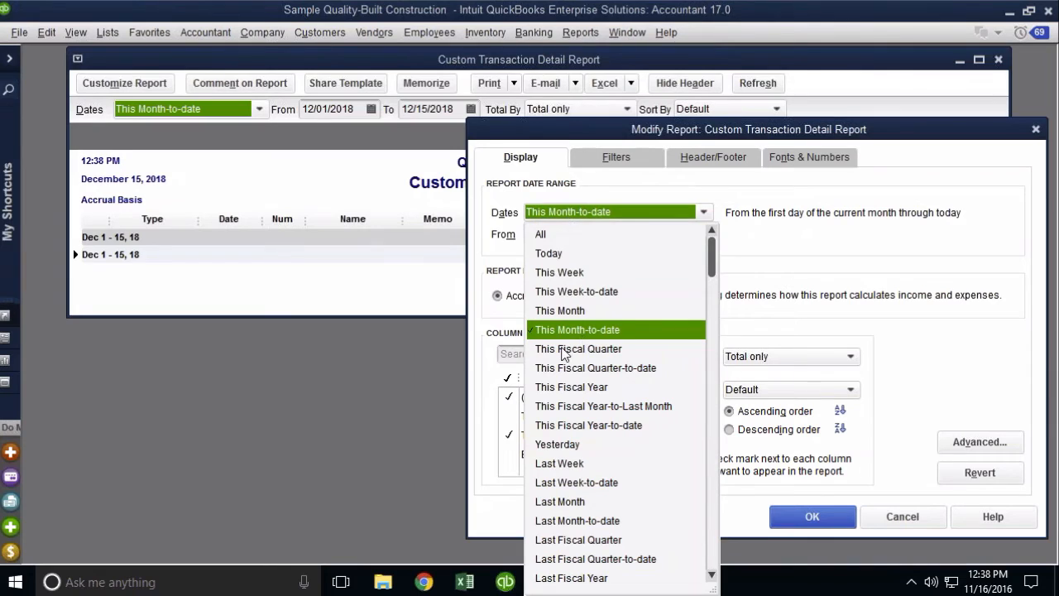
{"action": "left_click", "coordinate": [576, 391]}
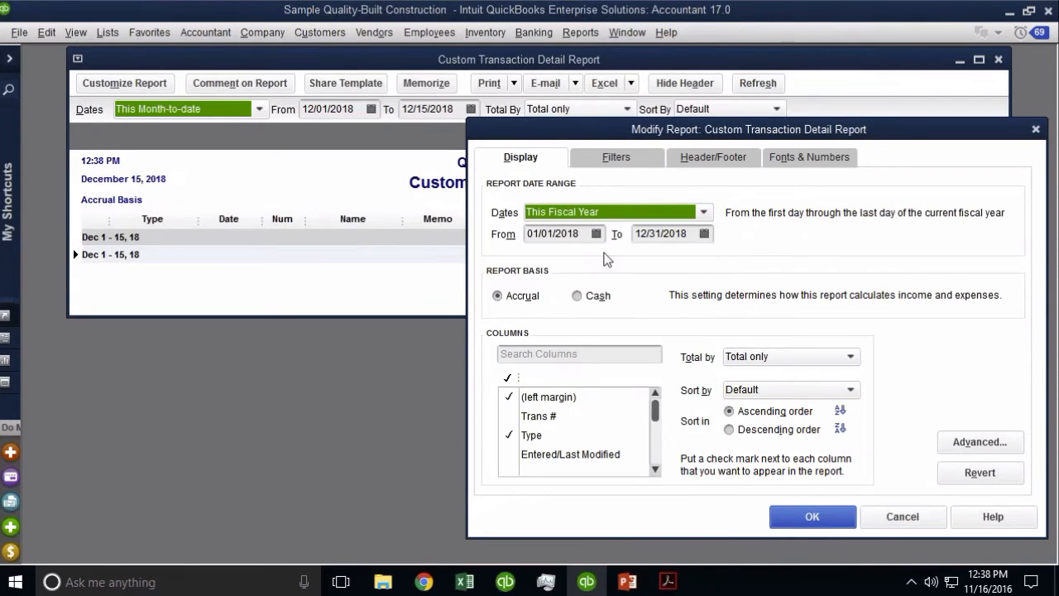
Step: Filter the custom transaction detail report by the transaction type Invoice
{"action": "left_click", "coordinate": [615, 158]}
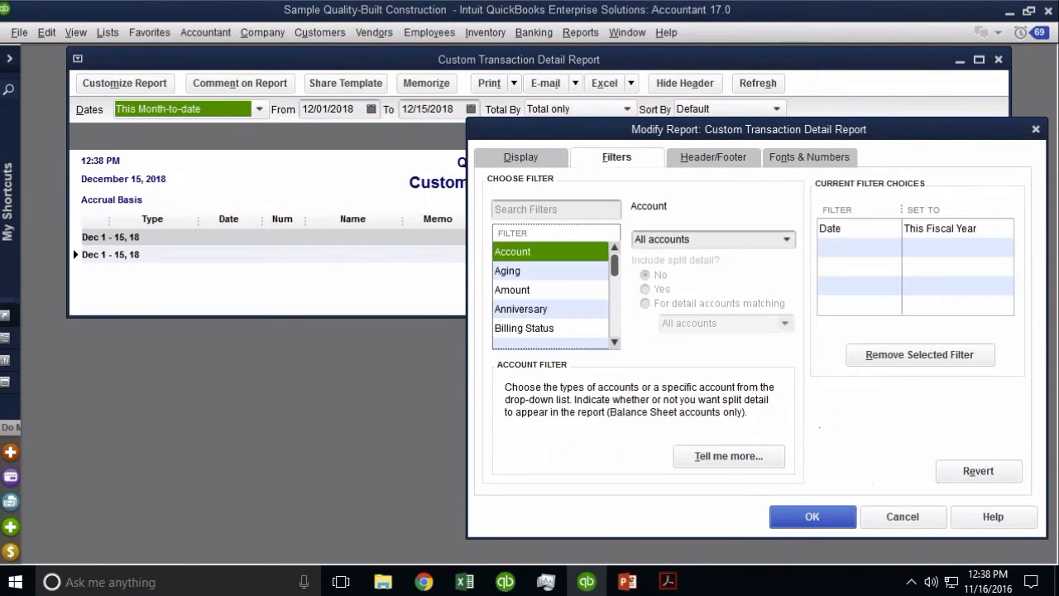
{"action": "left_click", "coordinate": [542, 309]}
{"action": "key", "text": "t"}
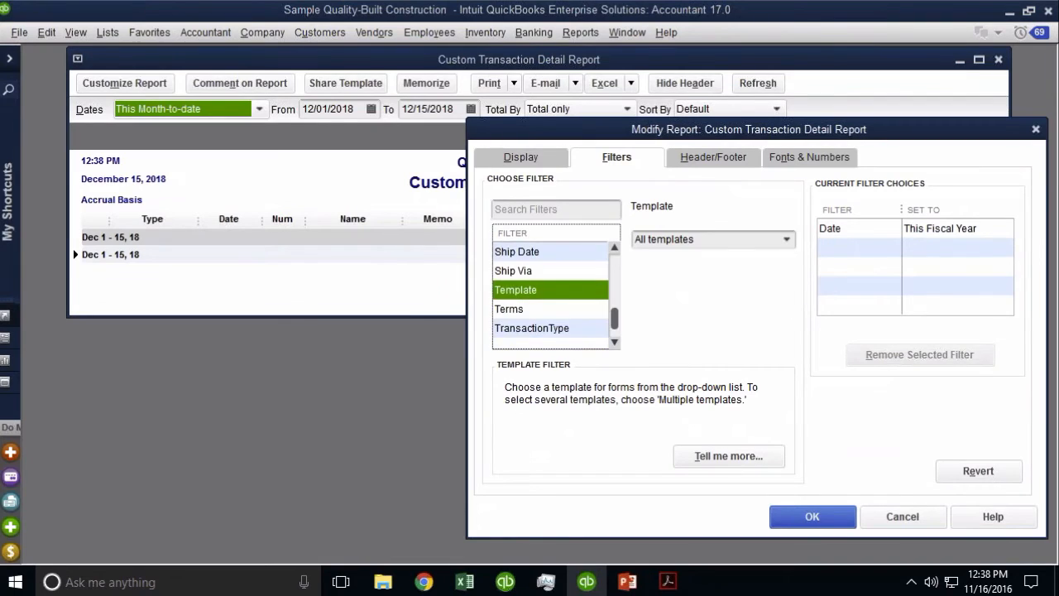
{"action": "left_click", "coordinate": [536, 329]}
{"action": "left_click", "coordinate": [662, 238]}
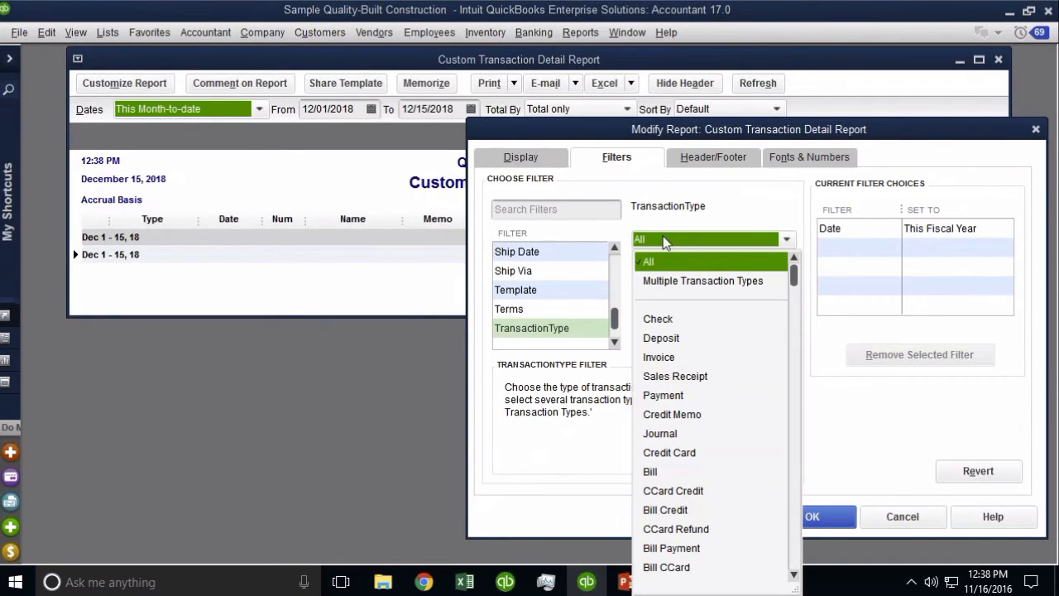
{"action": "left_click", "coordinate": [672, 361]}
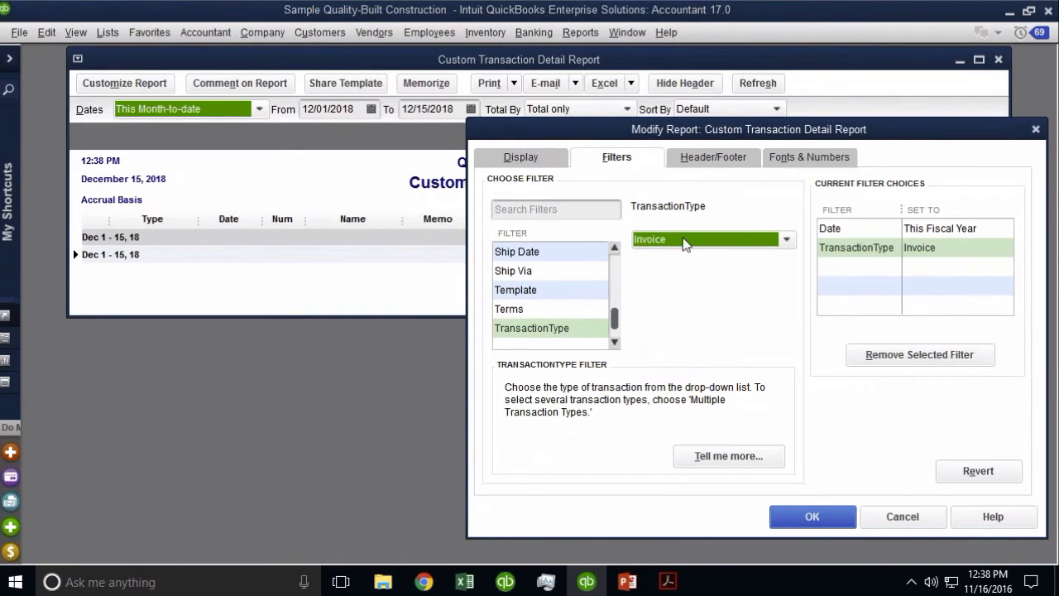
Step: Add a Detail Level filter set to All except summary and run the report
{"action": "left_click", "coordinate": [548, 271]}
{"action": "key", "text": "d"}
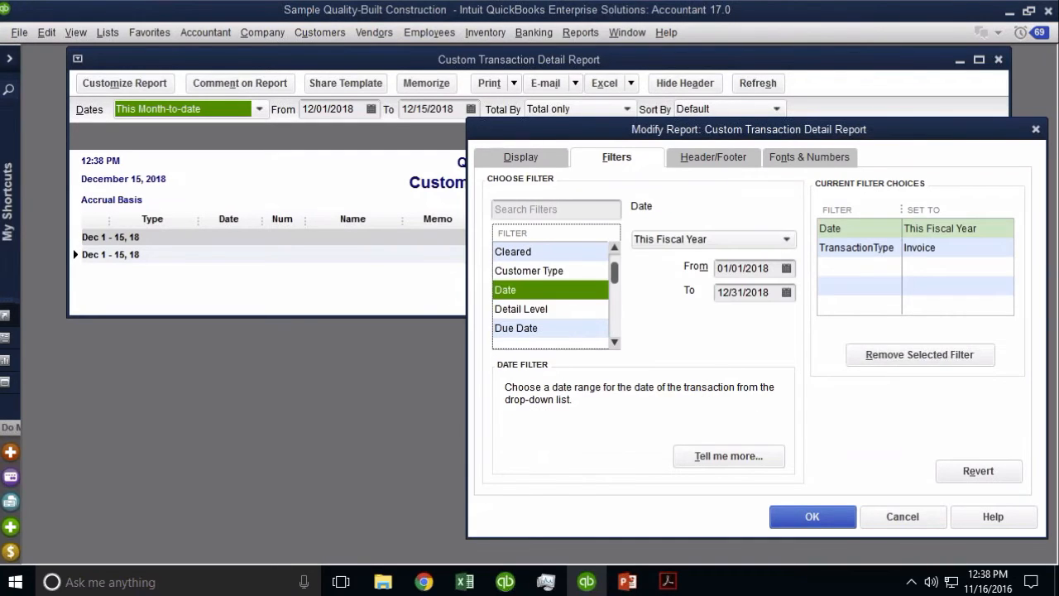
{"action": "key", "text": "Down"}
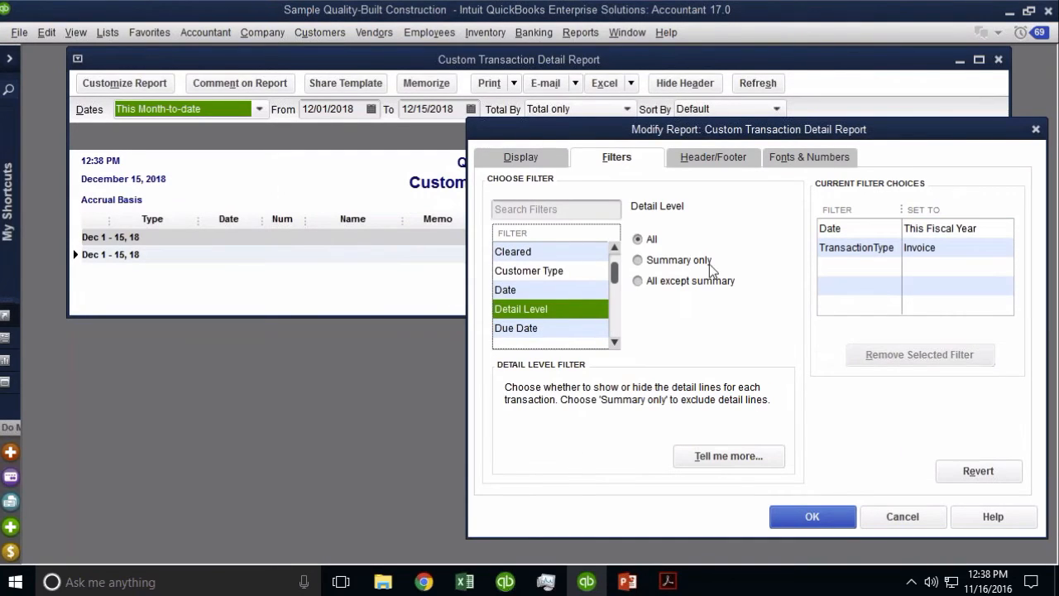
{"action": "left_click", "coordinate": [675, 281]}
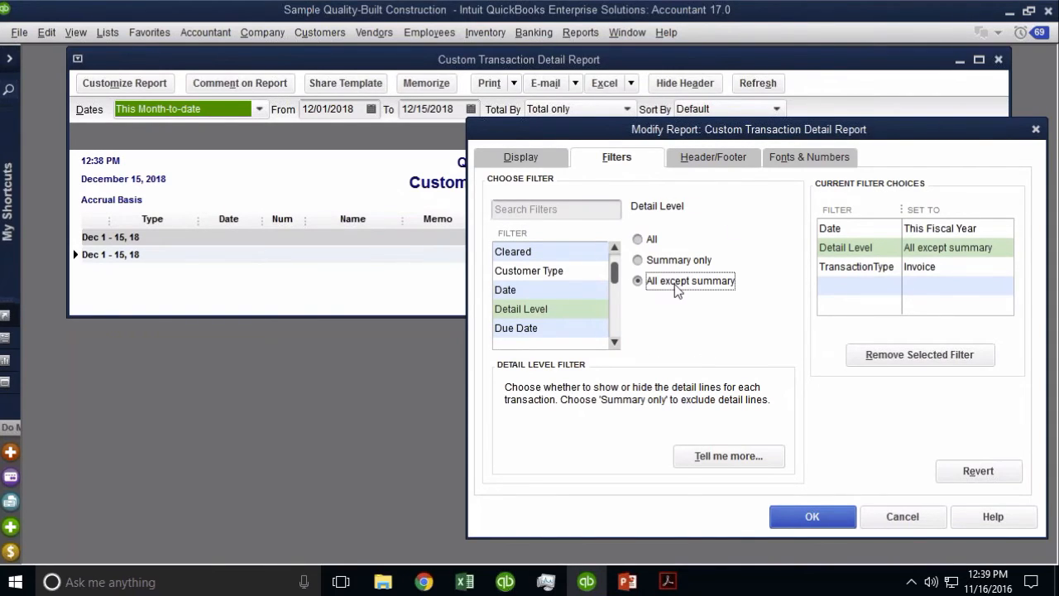
{"action": "left_click", "coordinate": [812, 515]}
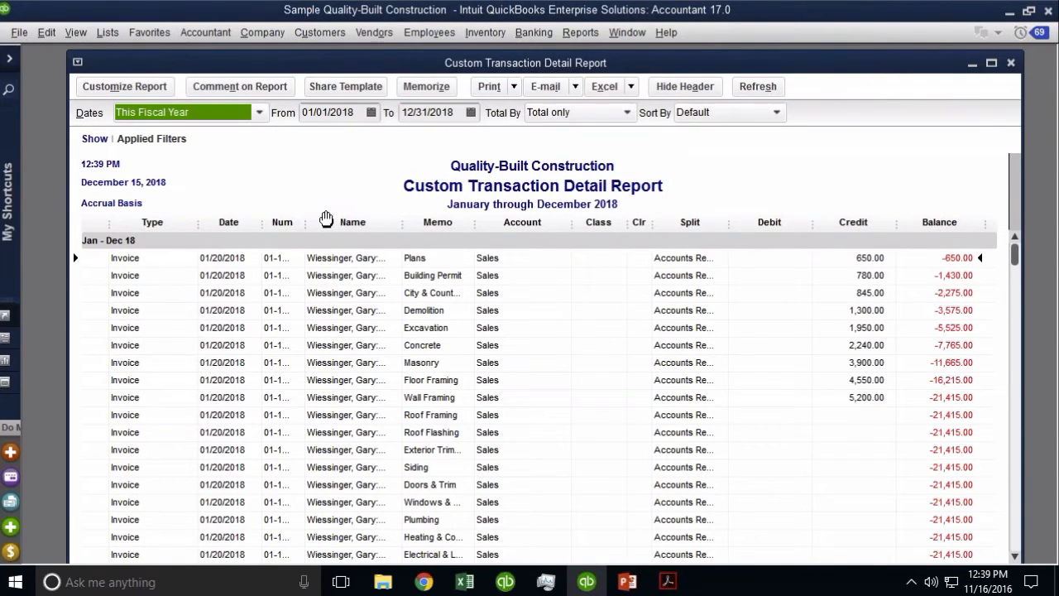
Step: Customize the report to add the Item and Item Description columns
{"action": "left_click", "coordinate": [108, 94]}
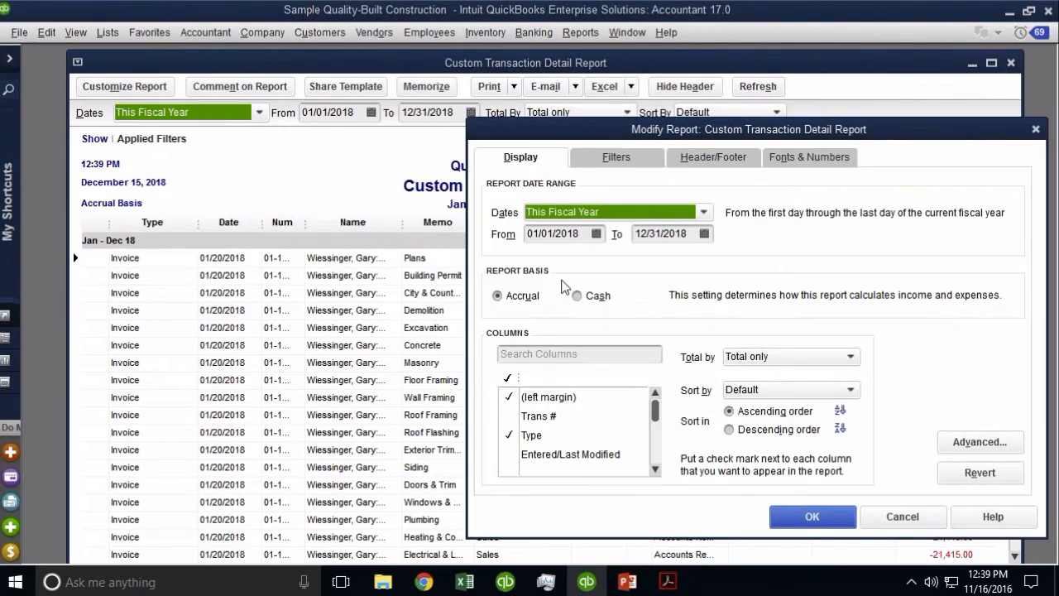
{"action": "left_click", "coordinate": [554, 356]}
{"action": "type", "text": "item"}
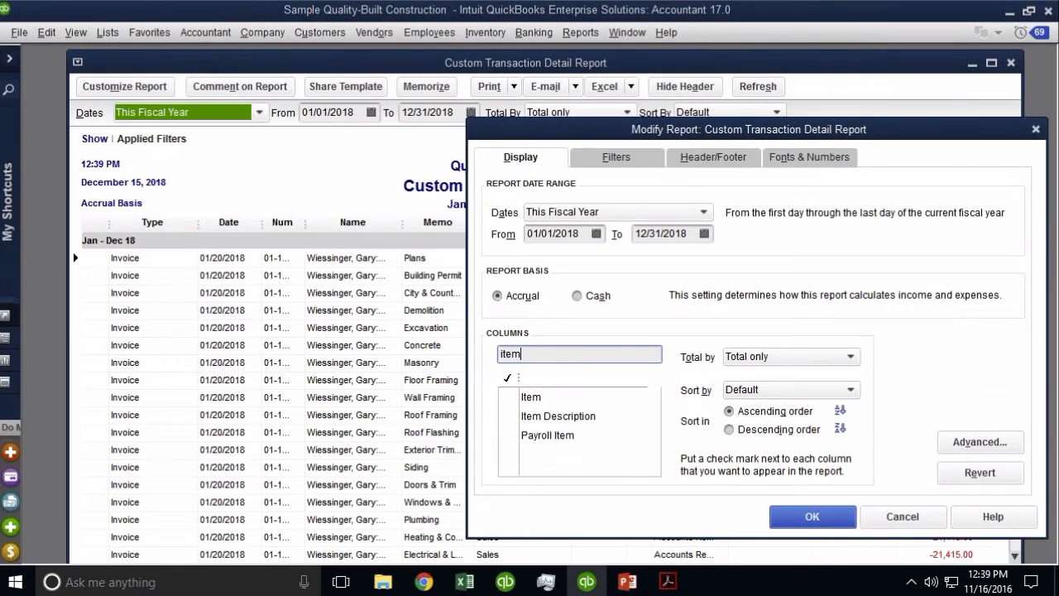
{"action": "left_click", "coordinate": [528, 401]}
{"action": "left_click", "coordinate": [530, 416]}
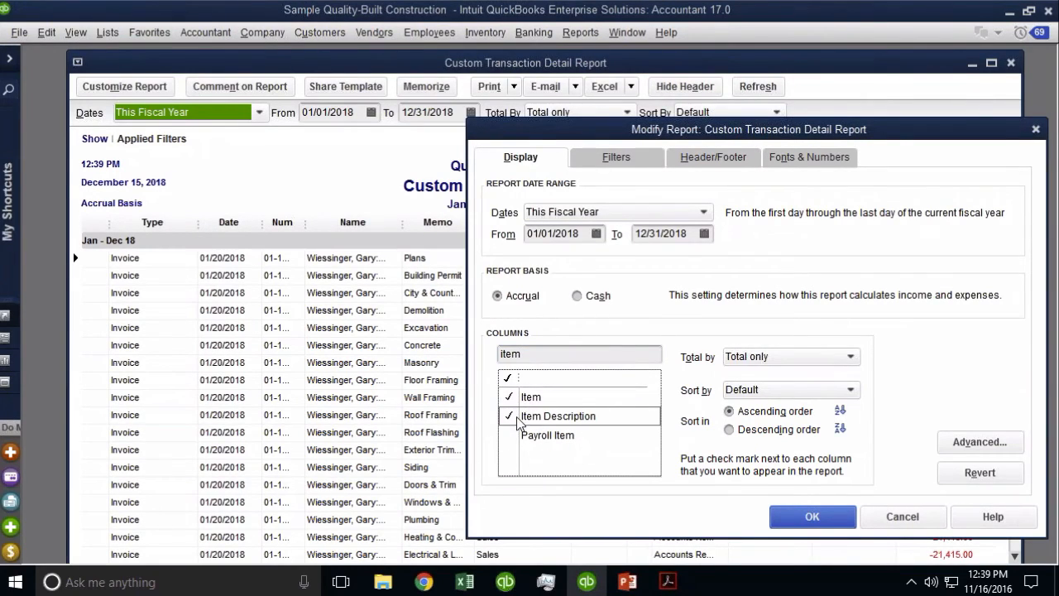
{"action": "left_click", "coordinate": [812, 516]}
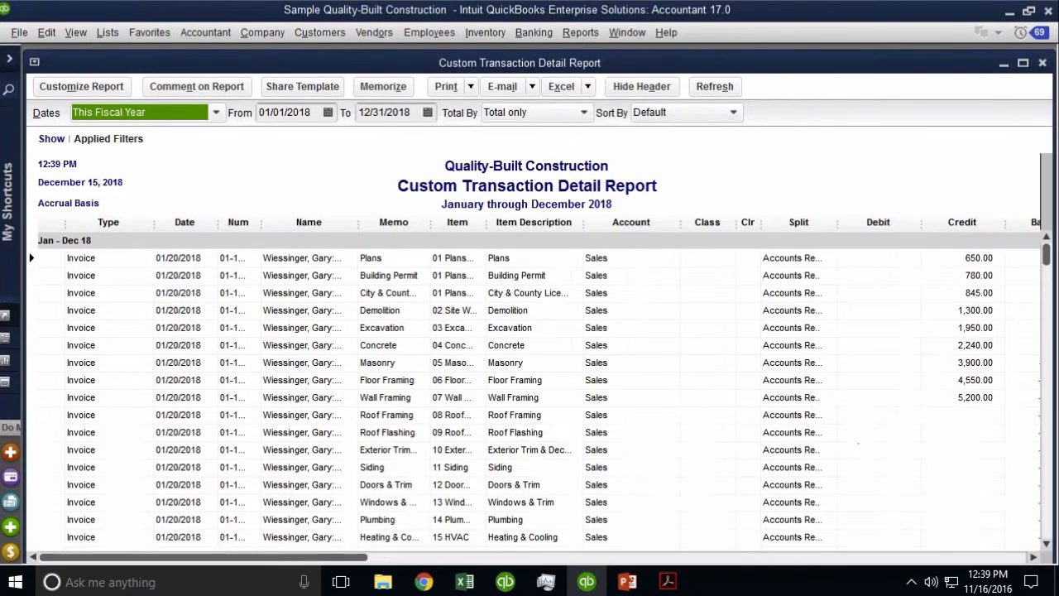
Step: Widen the report's Item and Item Description columns so their entries can be read in full
{"action": "left_click_drag", "start_coordinate": [526, 225], "coordinate": [547, 225]}
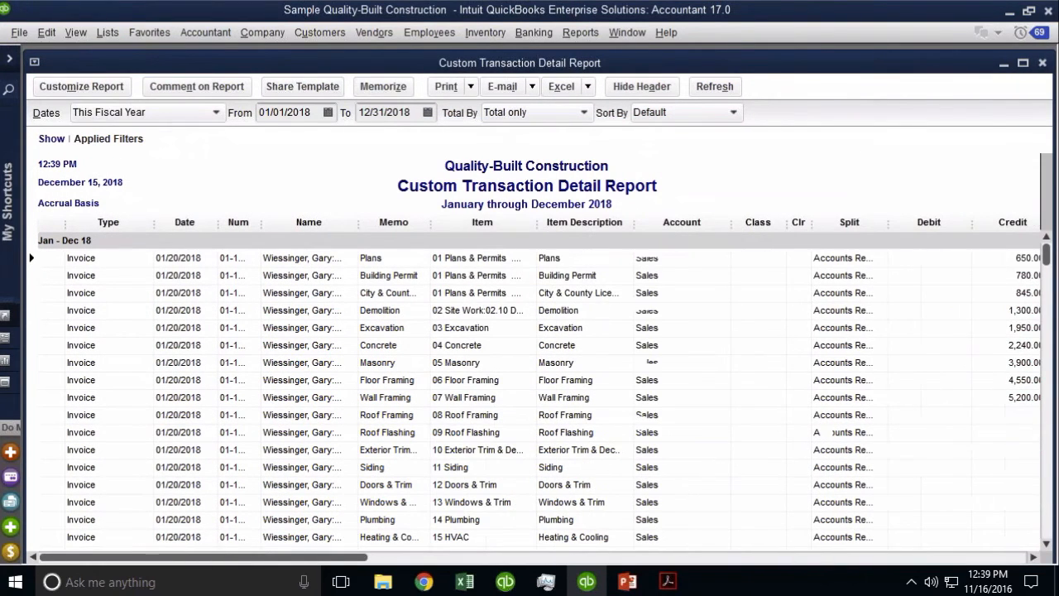
{"action": "left_click_drag", "start_coordinate": [639, 222], "coordinate": [731, 226]}
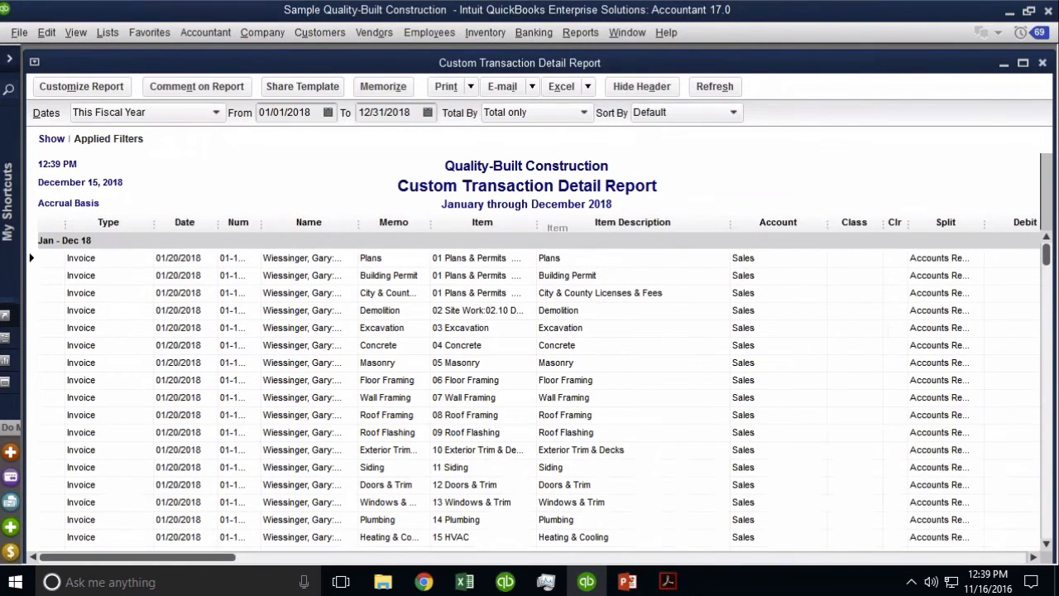
{"action": "left_click_drag", "start_coordinate": [537, 223], "coordinate": [647, 224]}
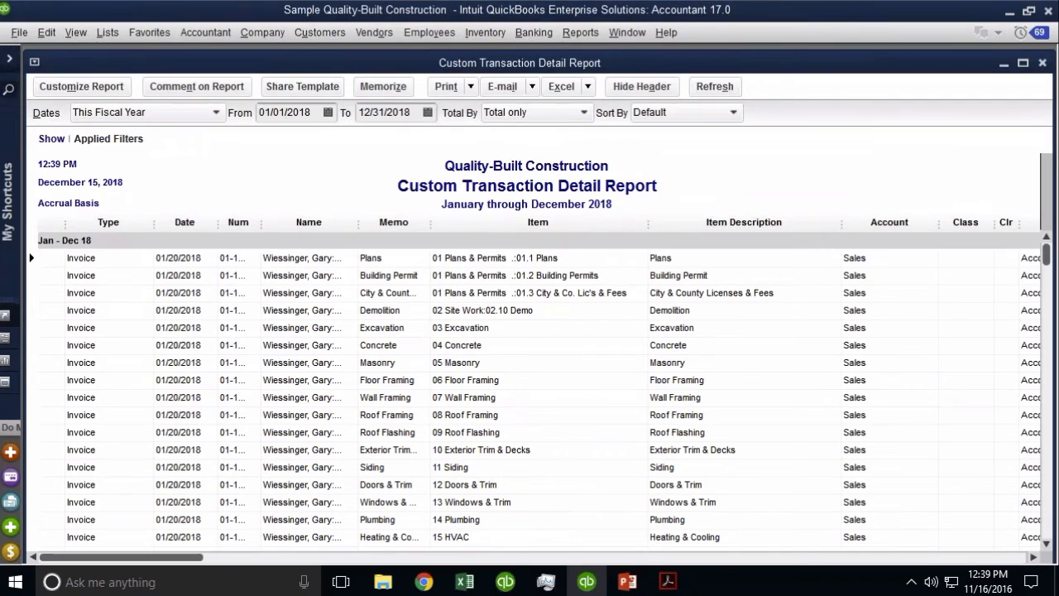
Step: Set the company-wide Reports & Graphs preference to show items in reports by Name and Description
{"action": "left_click", "coordinate": [50, 33]}
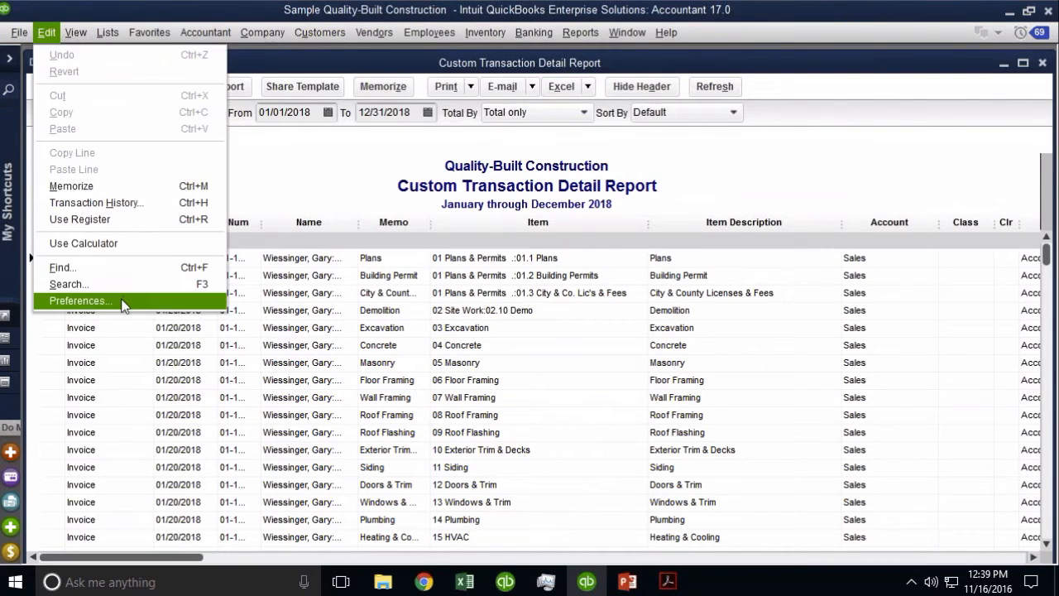
{"action": "left_click", "coordinate": [124, 302]}
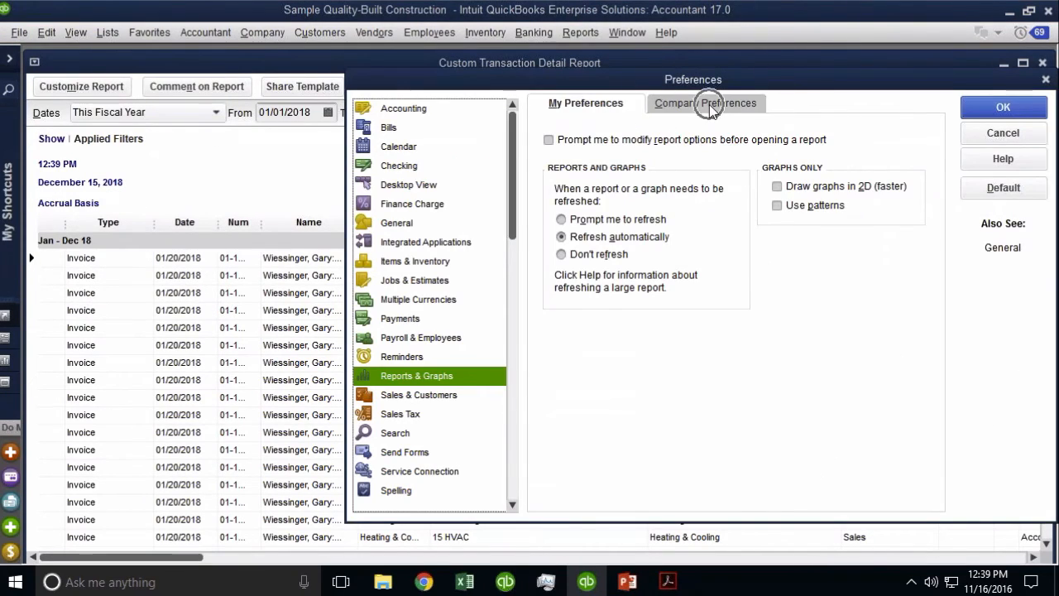
{"action": "left_click", "coordinate": [709, 104]}
{"action": "left_click", "coordinate": [403, 374]}
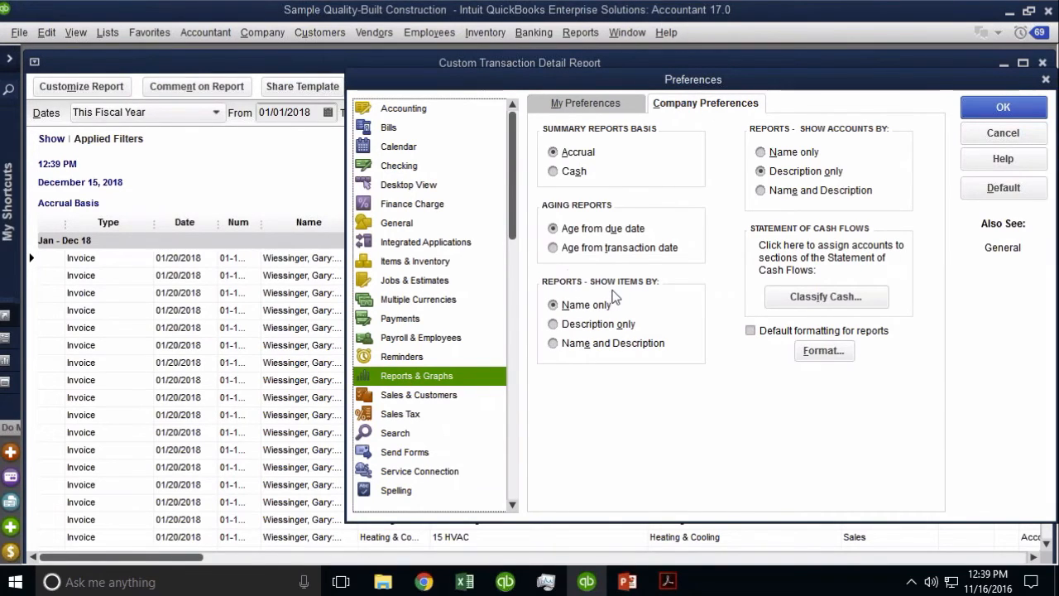
{"action": "left_click", "coordinate": [606, 344]}
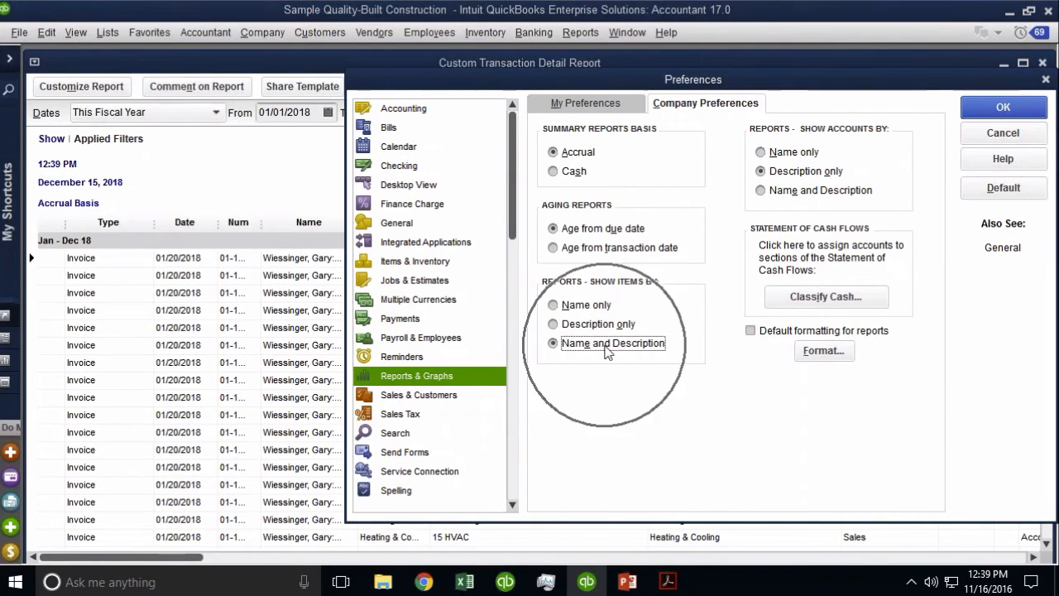
{"action": "left_click", "coordinate": [1003, 107]}
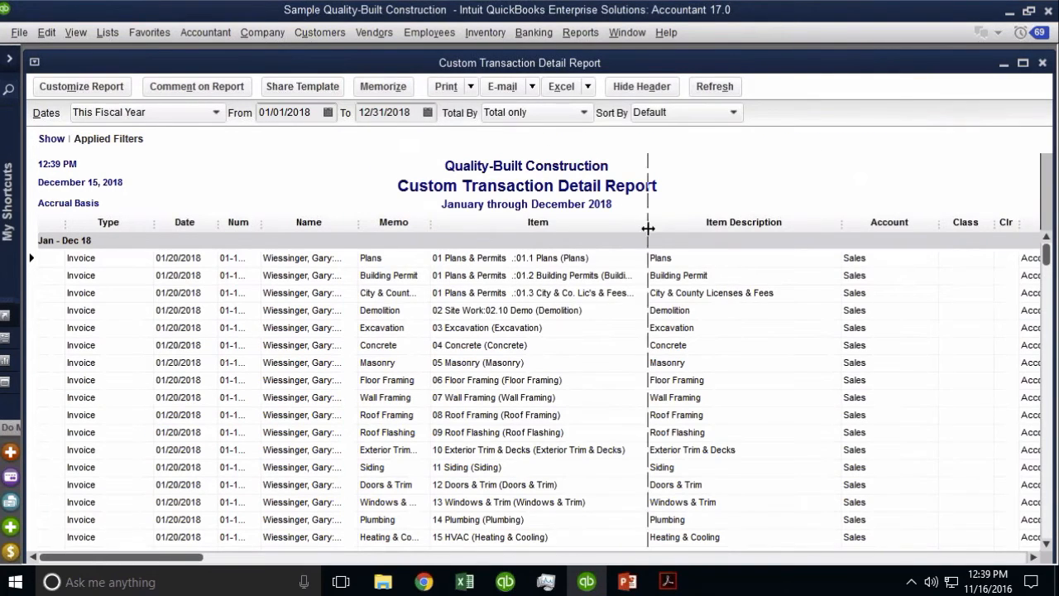
Step: Widen the Item column further and open the invoice behind the Floor Framing line
{"action": "left_click_drag", "start_coordinate": [649, 222], "coordinate": [680, 222]}
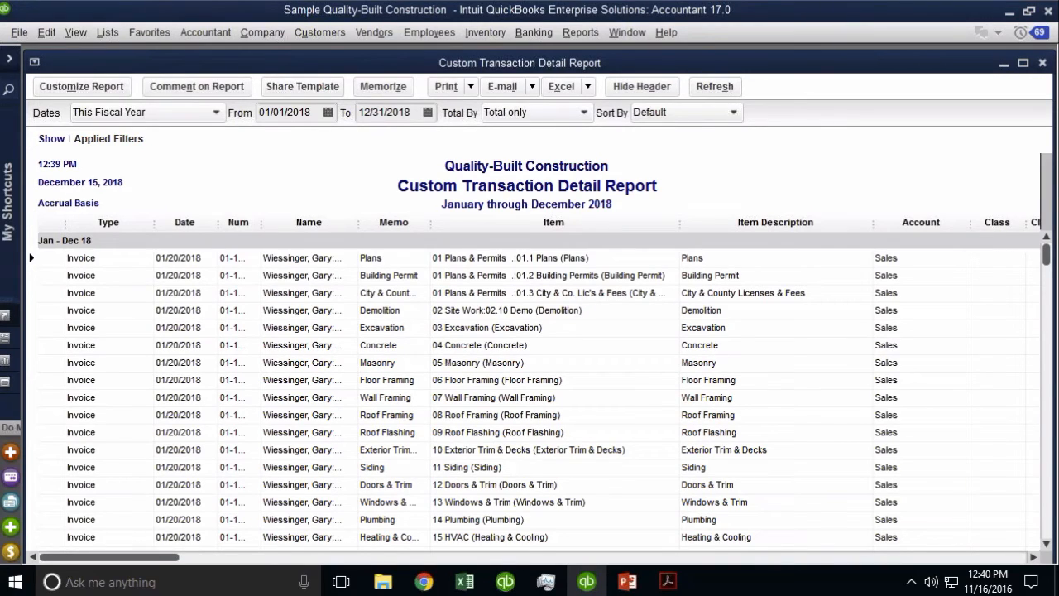
{"action": "double_click", "coordinate": [721, 384]}
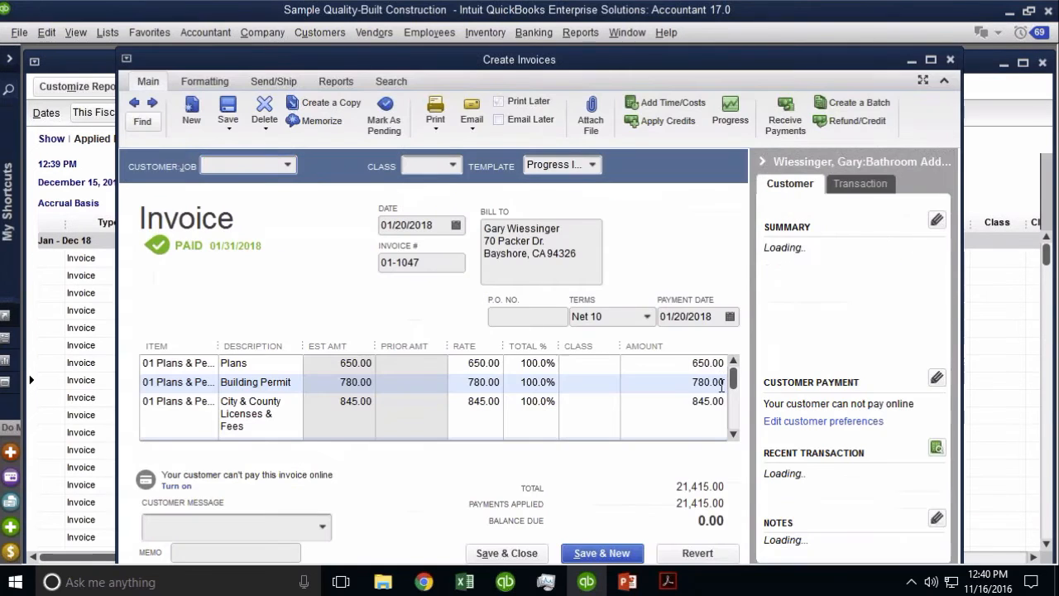
Step: Maximize the invoice, change its Floor Framing line description to "INVOICE DESCRIPTION OF ITEM", and save the change to the past transaction
{"action": "left_click", "coordinate": [930, 60]}
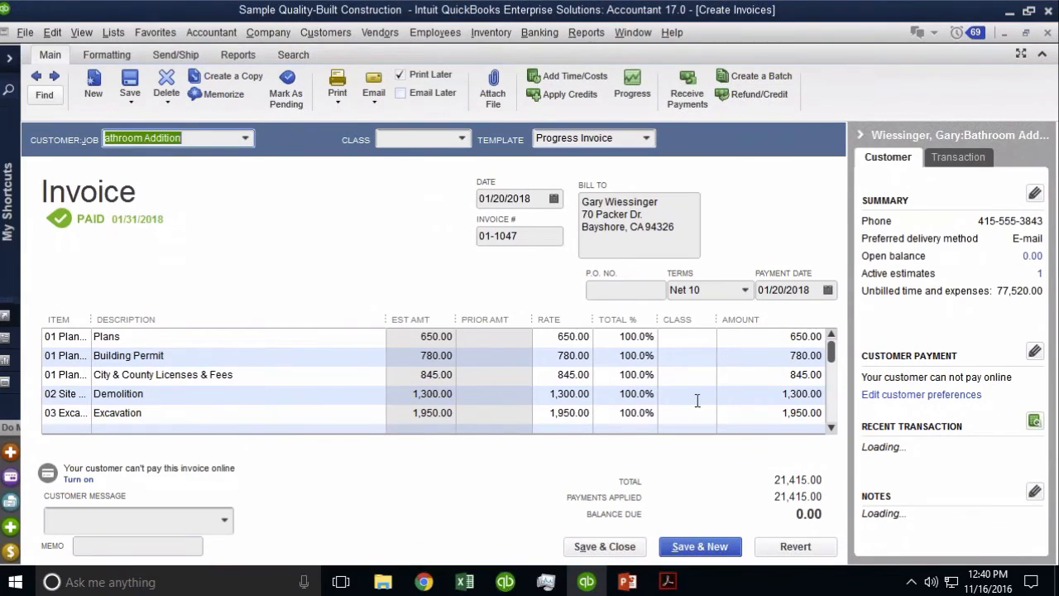
{"action": "left_click", "coordinate": [830, 406]}
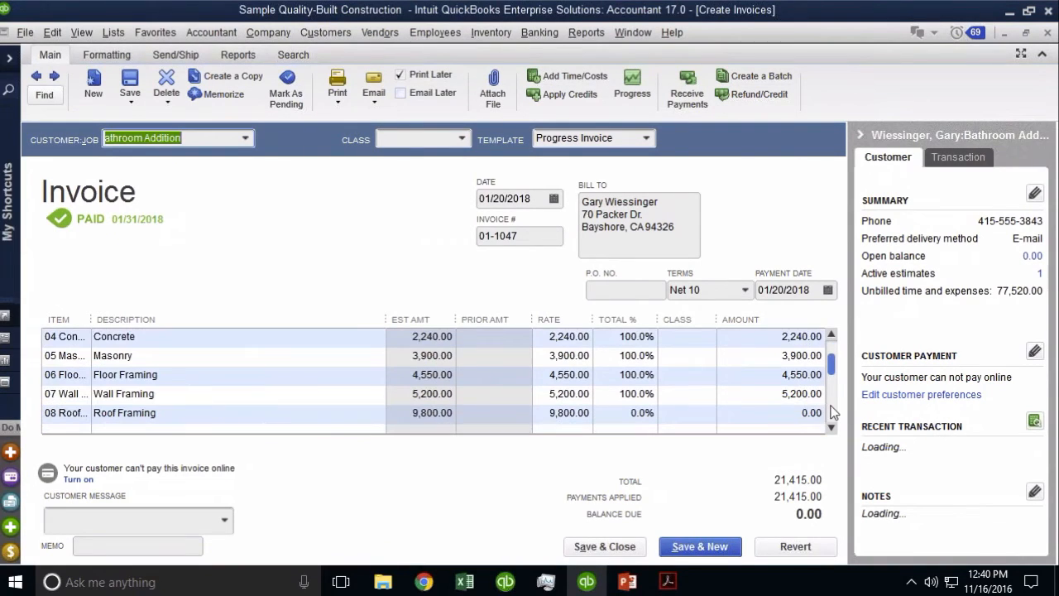
{"action": "left_click", "coordinate": [182, 376]}
{"action": "type", "text": "INVO"}
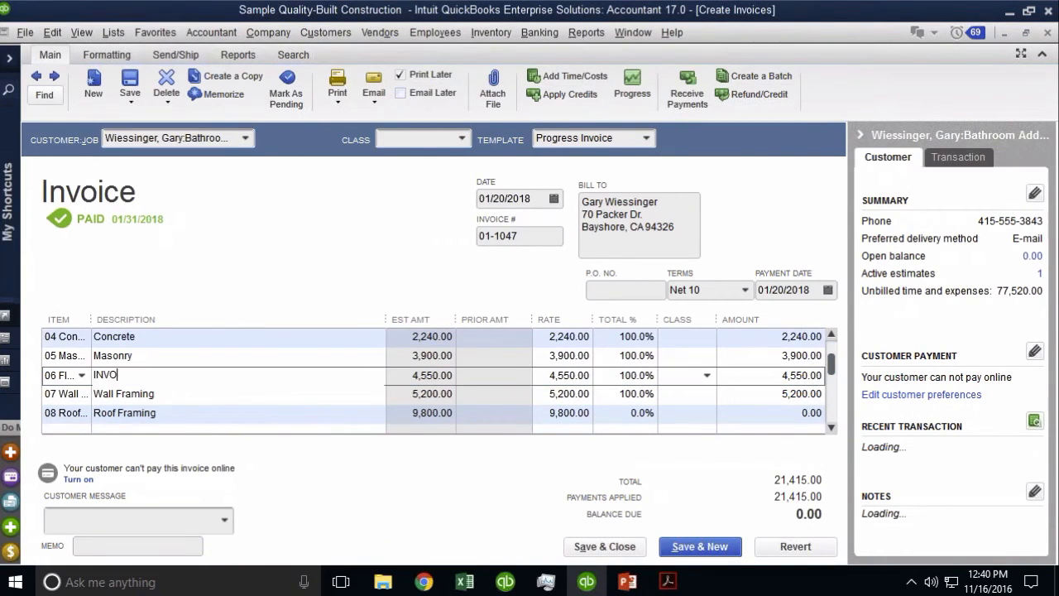
{"action": "type", "text": "ICE DECRIPTION OF ITEM"}
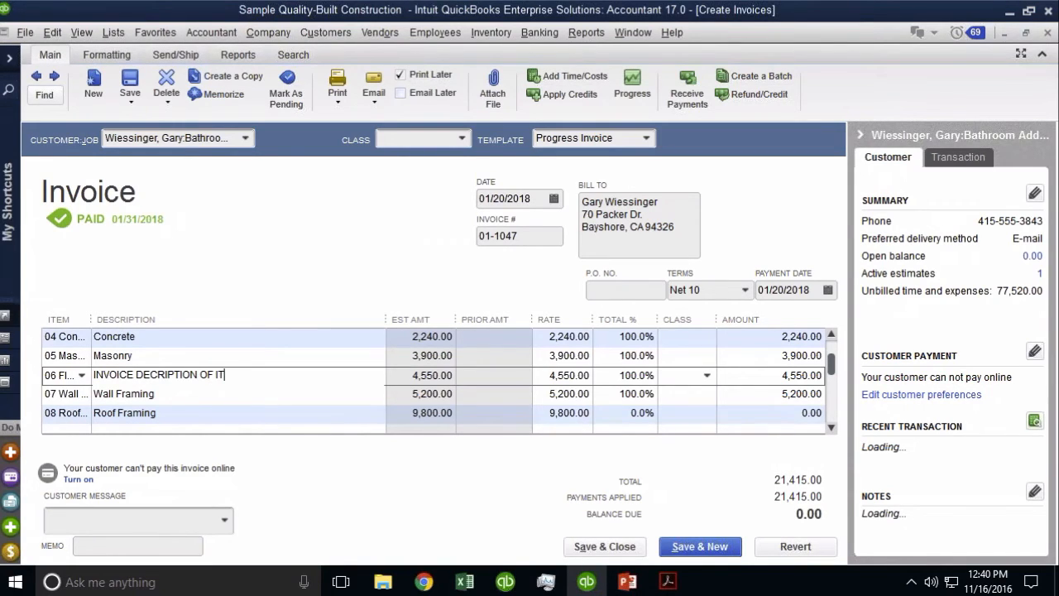
{"action": "left_click", "coordinate": [154, 374]}
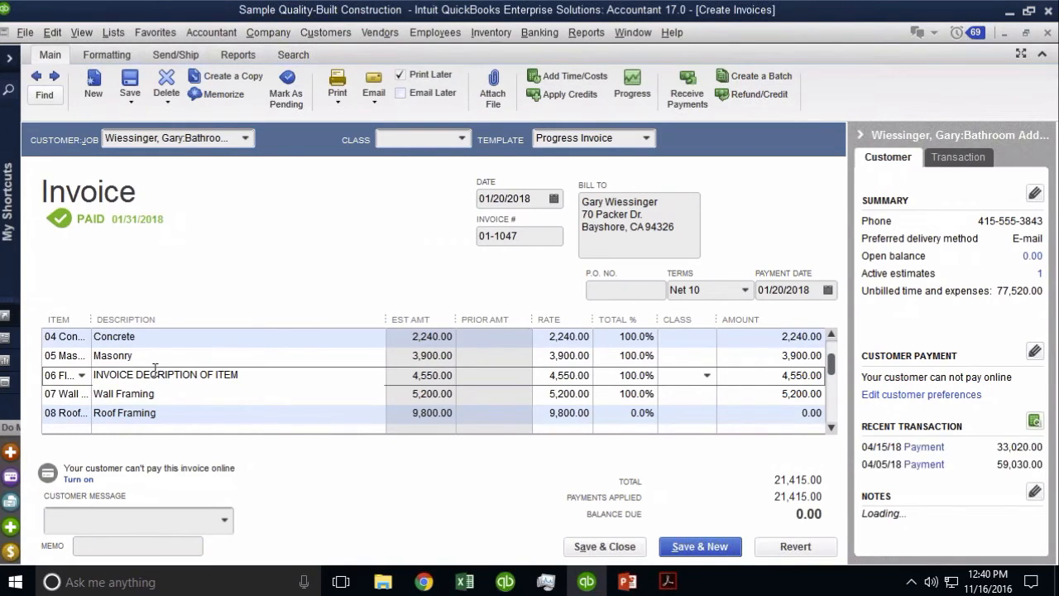
{"action": "type", "text": "S"}
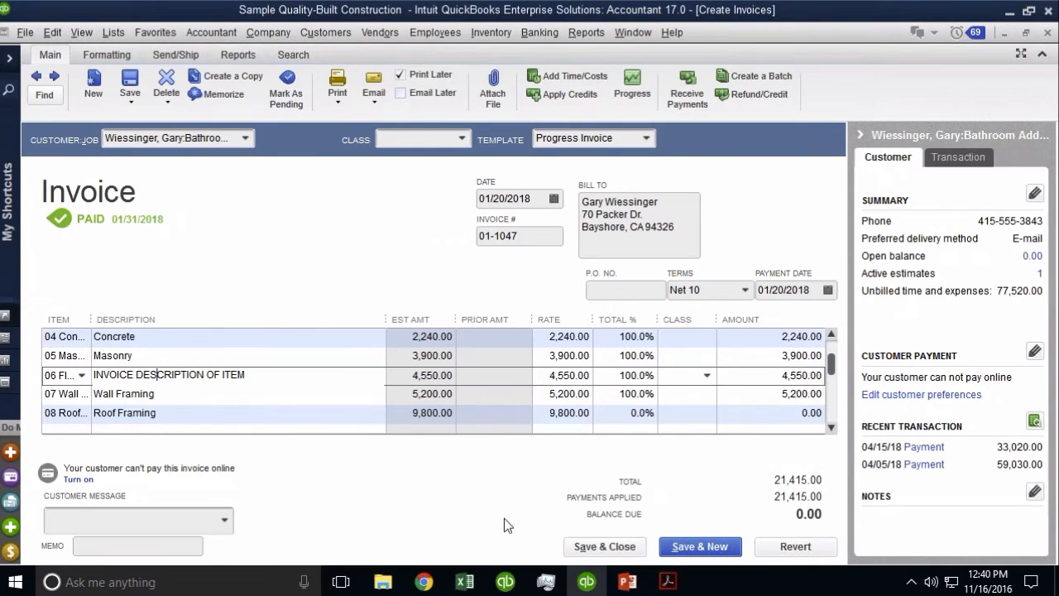
{"action": "left_click", "coordinate": [604, 546]}
{"action": "left_click", "coordinate": [453, 201]}
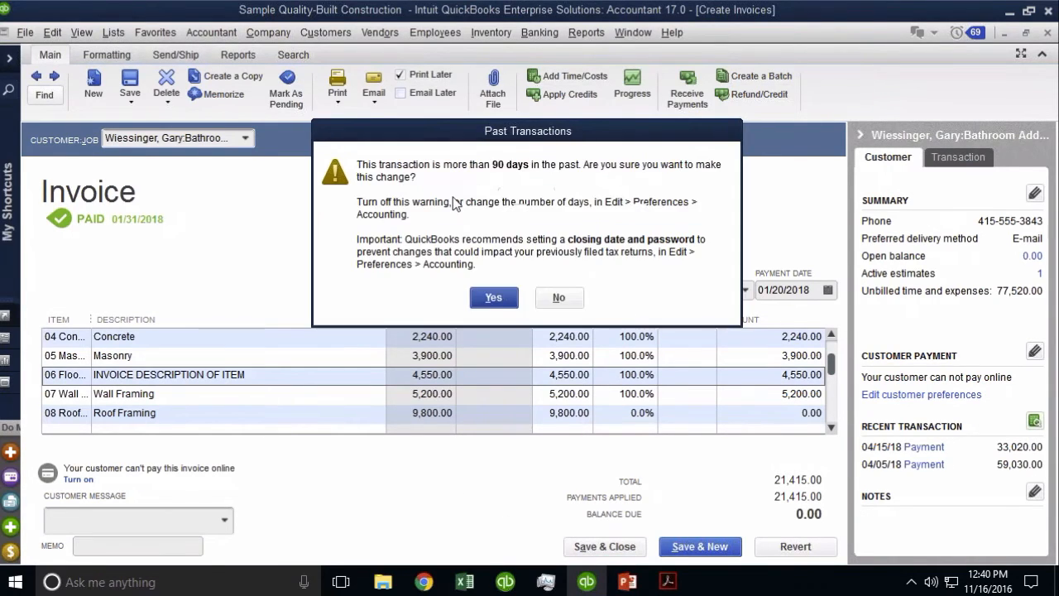
{"action": "left_click", "coordinate": [493, 297]}
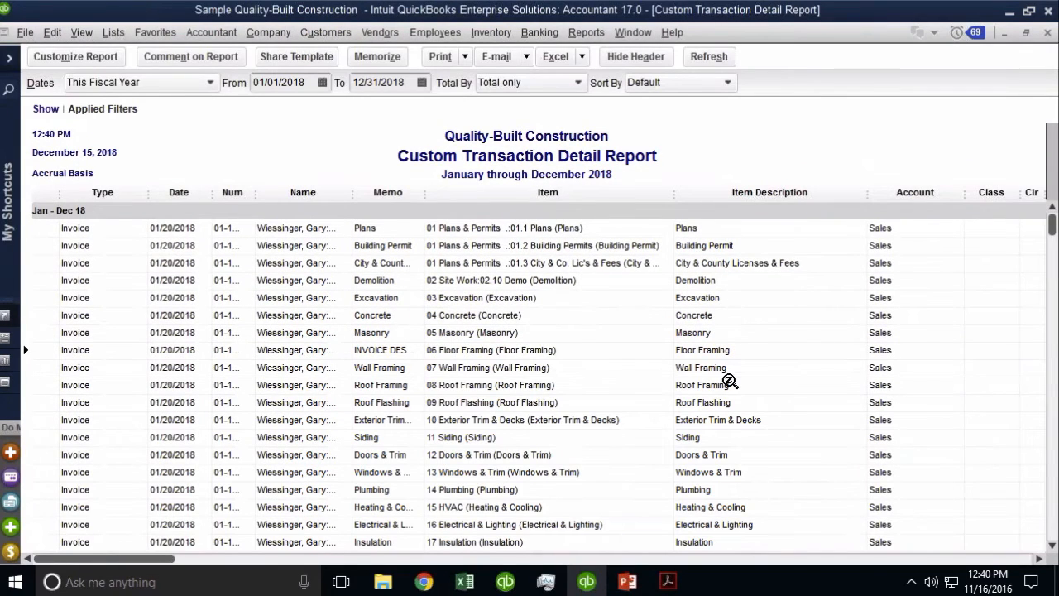
Step: Refresh the custom transaction detail report and widen its Memo column so the entries can be read in full
{"action": "left_click", "coordinate": [709, 57]}
{"action": "left_click_drag", "start_coordinate": [424, 192], "coordinate": [554, 198]}
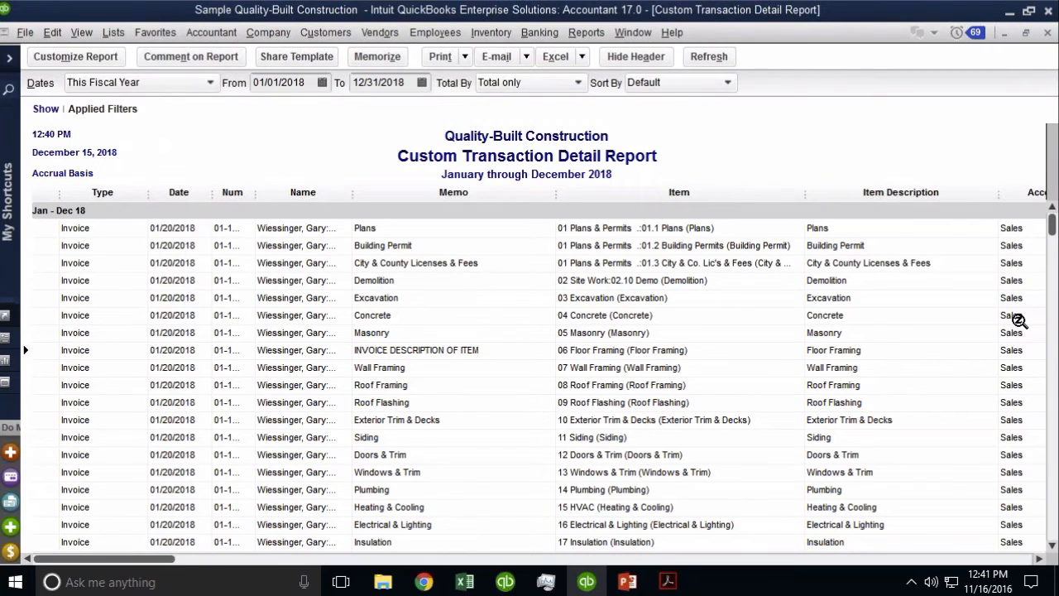
Step: Edit the 06 Floor Framing item in the Item List, setting its description on sales transactions to "ITEM DESCRIPTION**"
{"action": "left_click", "coordinate": [114, 35]}
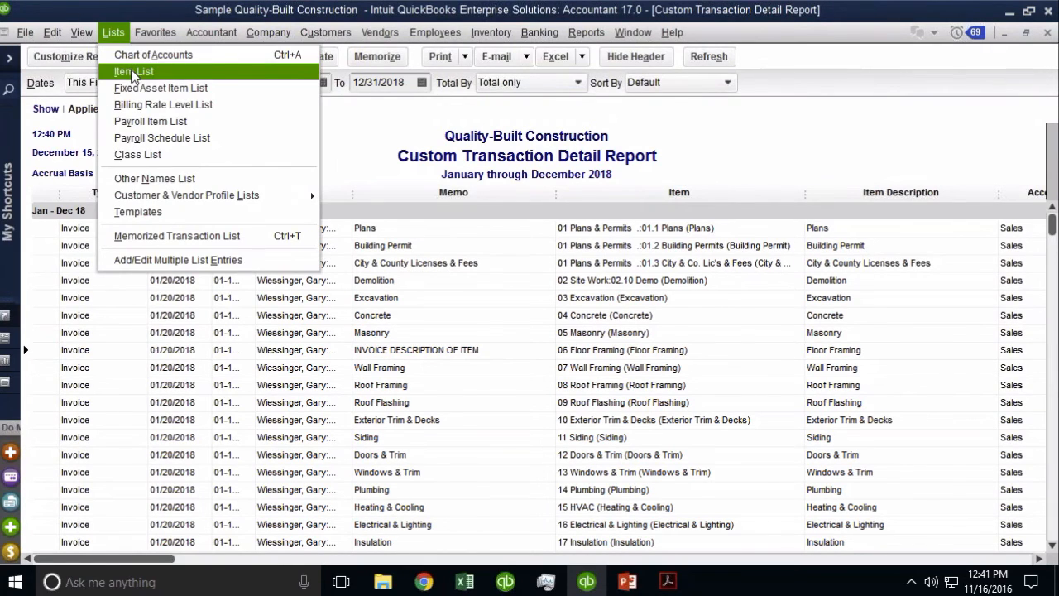
{"action": "left_click", "coordinate": [132, 73]}
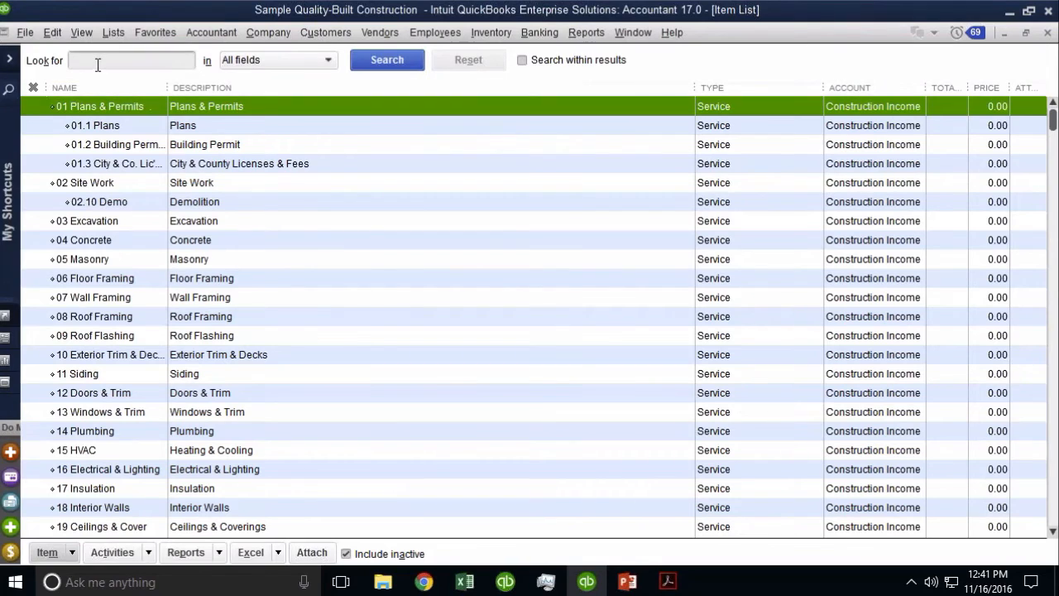
{"action": "left_click", "coordinate": [96, 280]}
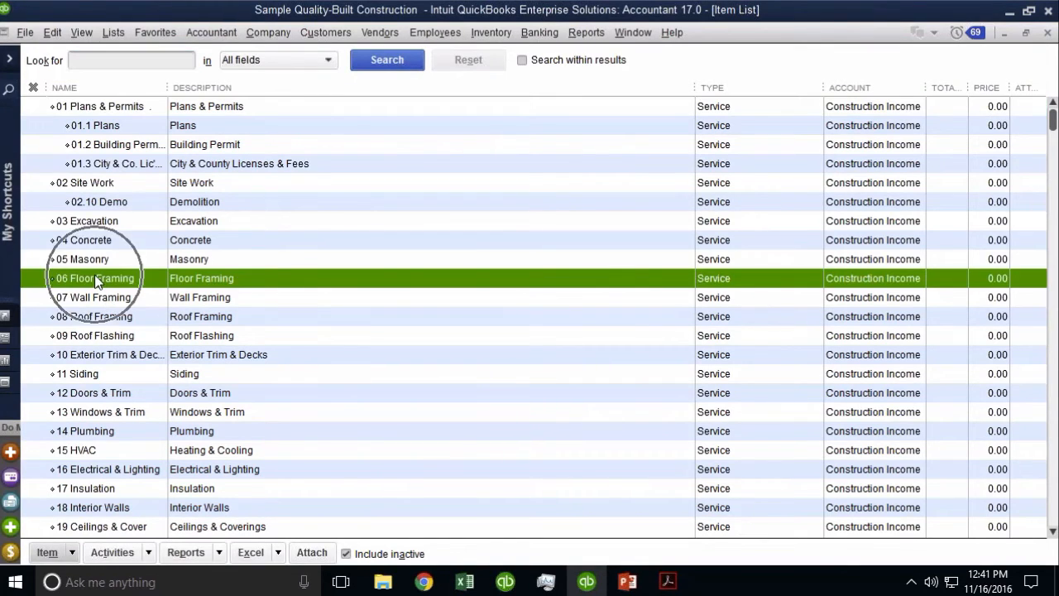
{"action": "right_click", "coordinate": [96, 282]}
{"action": "left_click", "coordinate": [132, 266]}
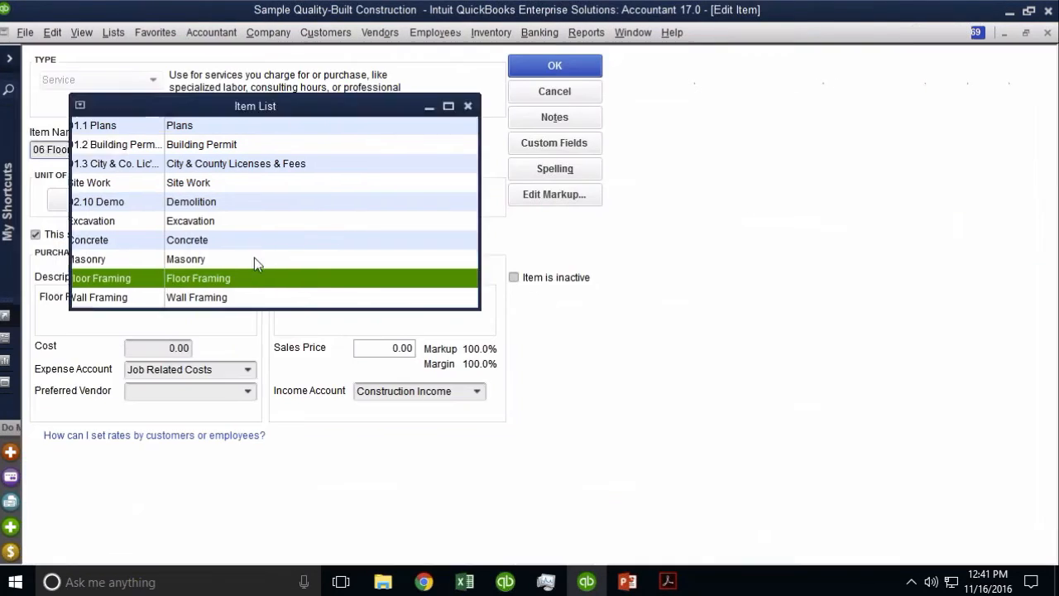
{"action": "triple_click", "coordinate": [423, 300]}
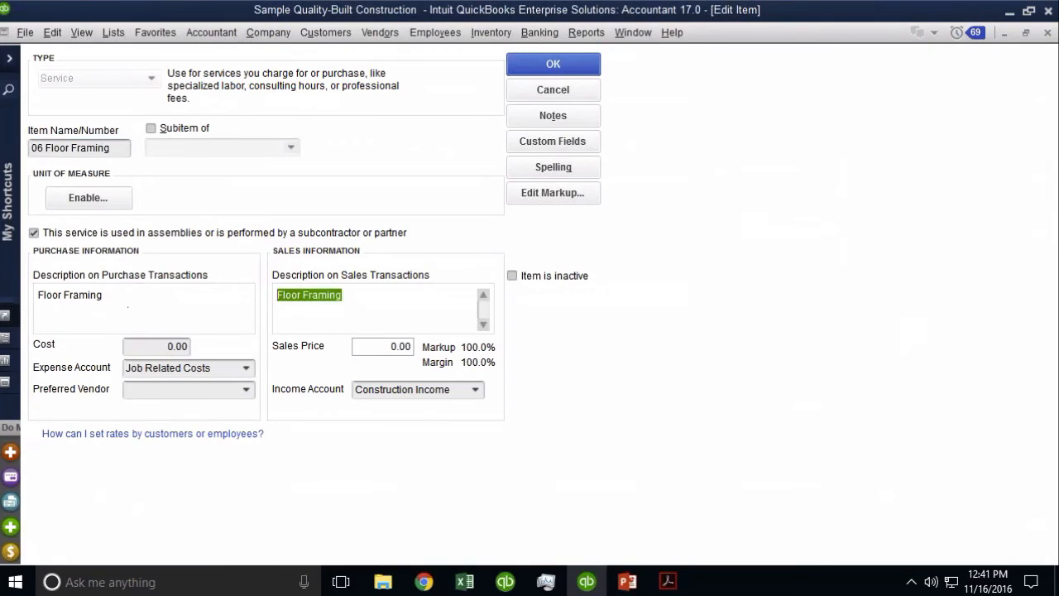
{"action": "type", "text": "ITEM DESCRIPTI"}
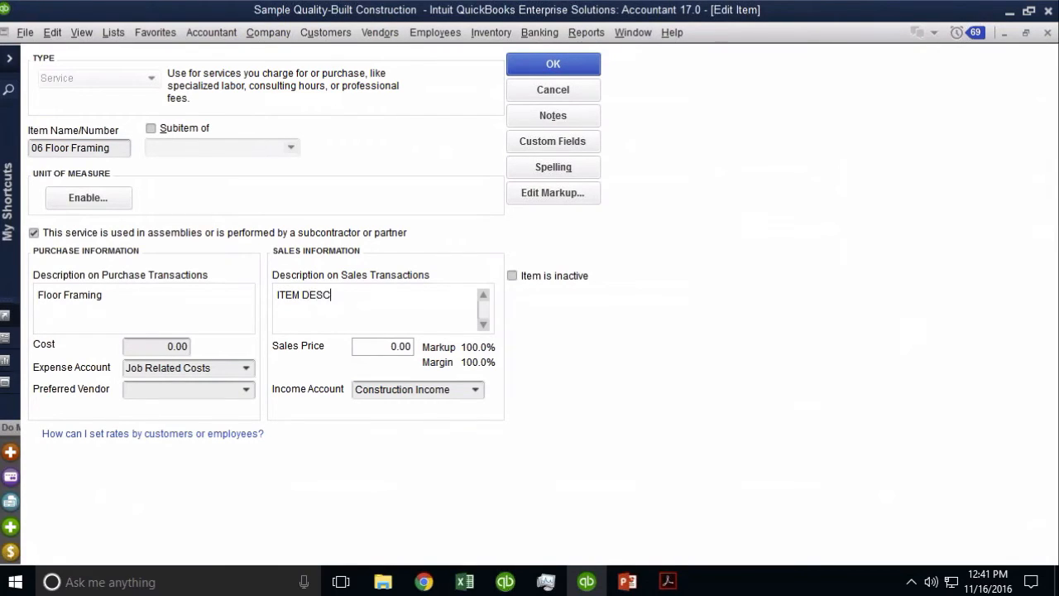
{"action": "type", "text": "ON**"}
{"action": "left_click", "coordinate": [553, 66]}
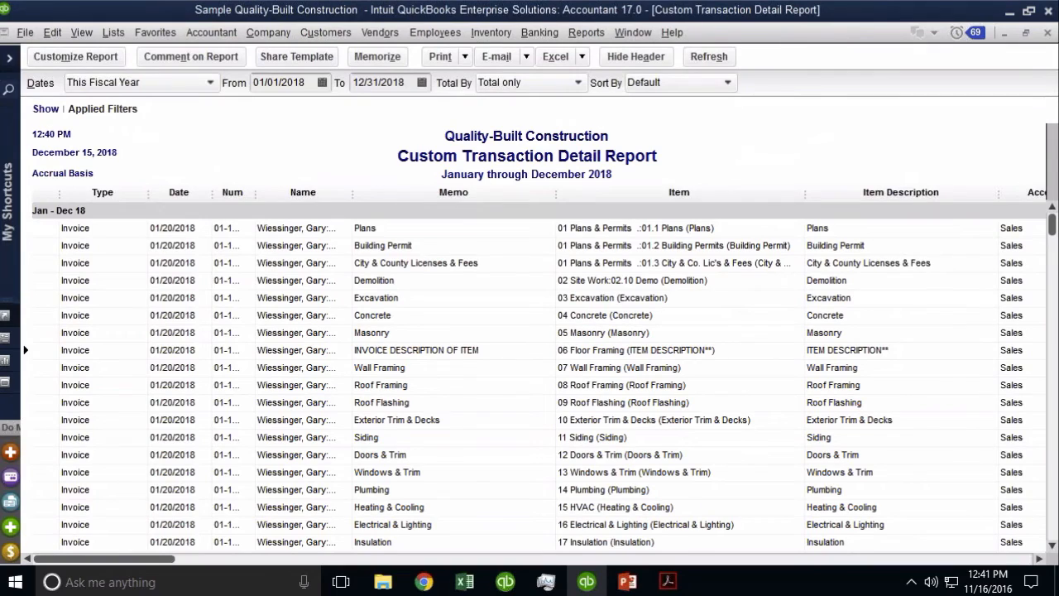
Step: Open the invoice behind the report's Floor Framing line, enter "MEMO FROM INVOICE" as its memo, and save the change
{"action": "key", "text": "ctrl"}
{"action": "double_click", "coordinate": [468, 350]}
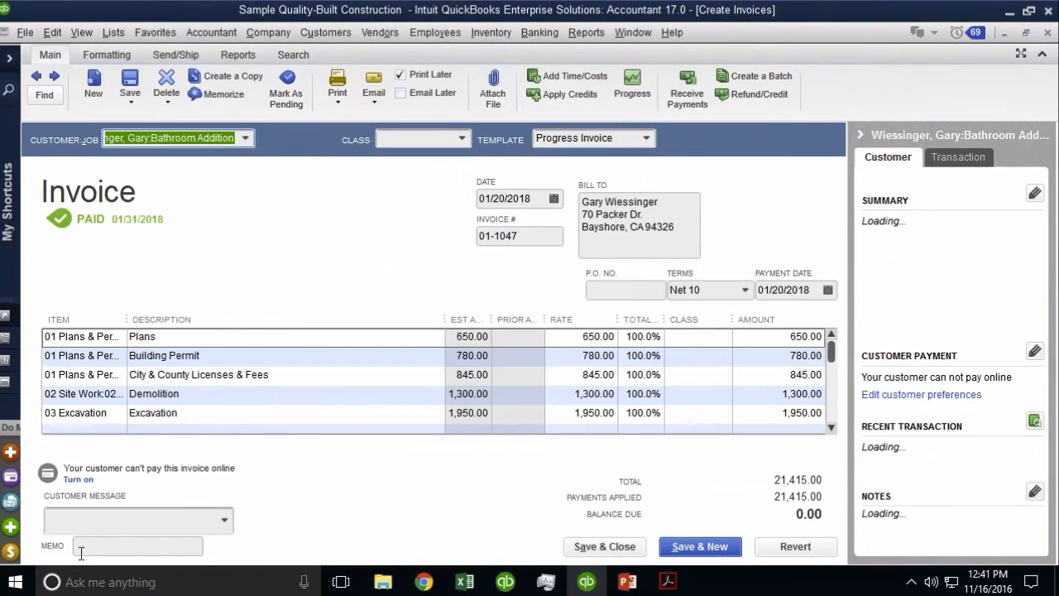
{"action": "left_click", "coordinate": [117, 548]}
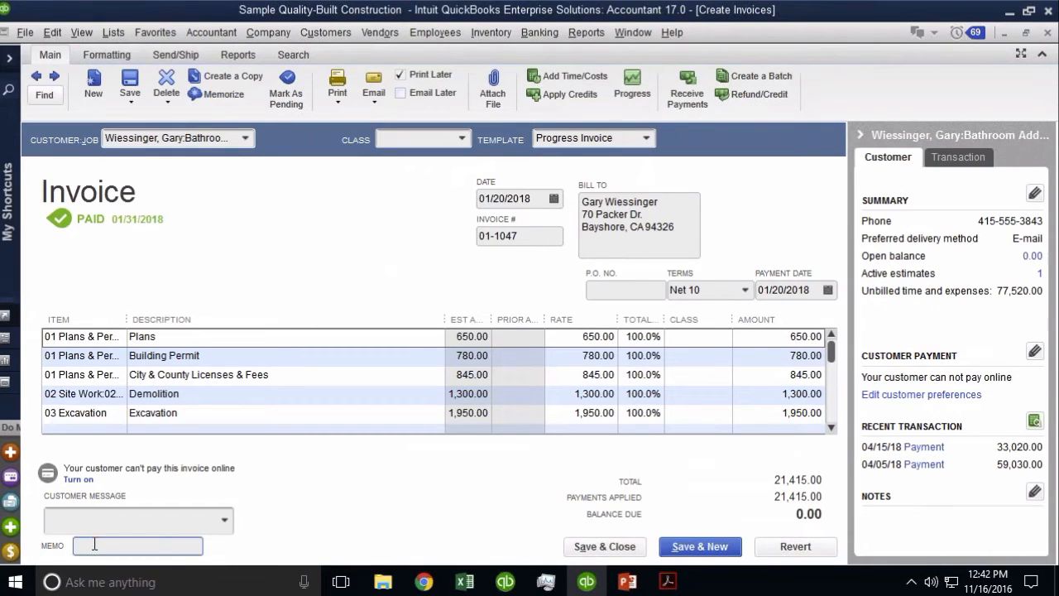
{"action": "type", "text": "MEMO FROM INVOICE"}
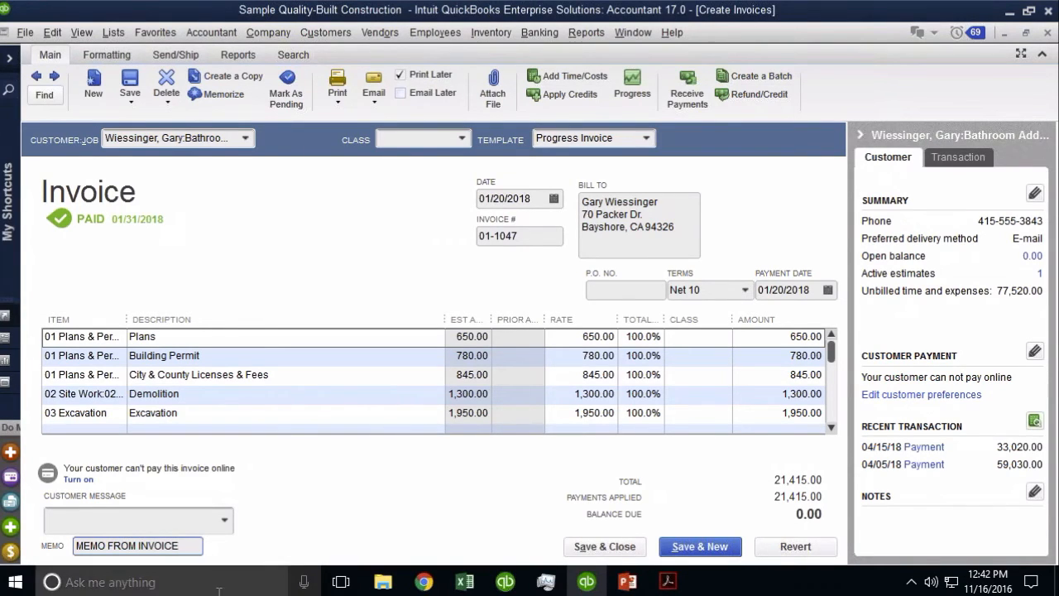
{"action": "left_click_drag", "start_coordinate": [183, 544], "coordinate": [76, 546]}
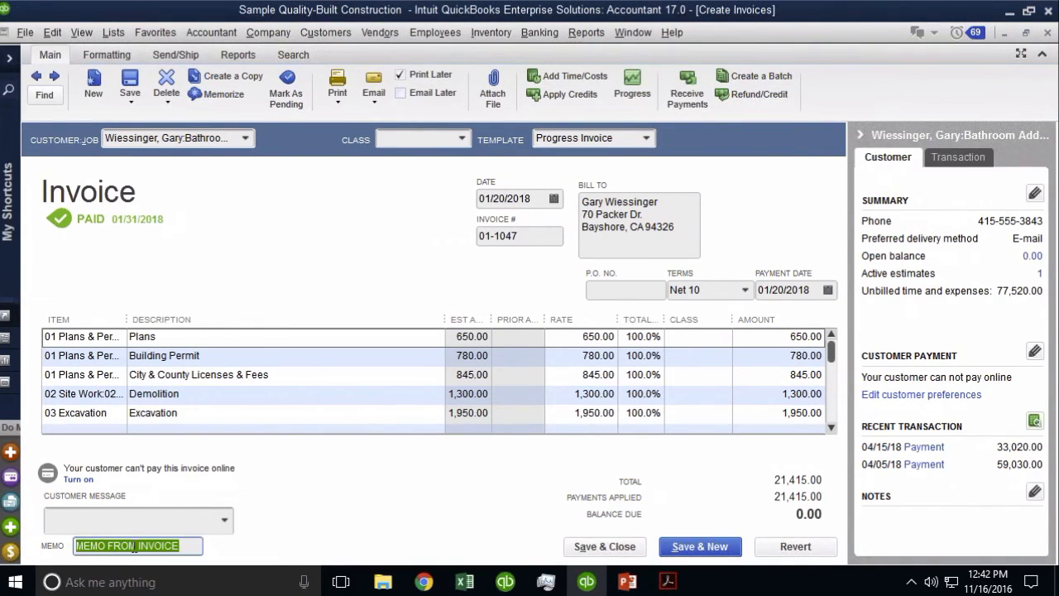
{"action": "left_click", "coordinate": [627, 553]}
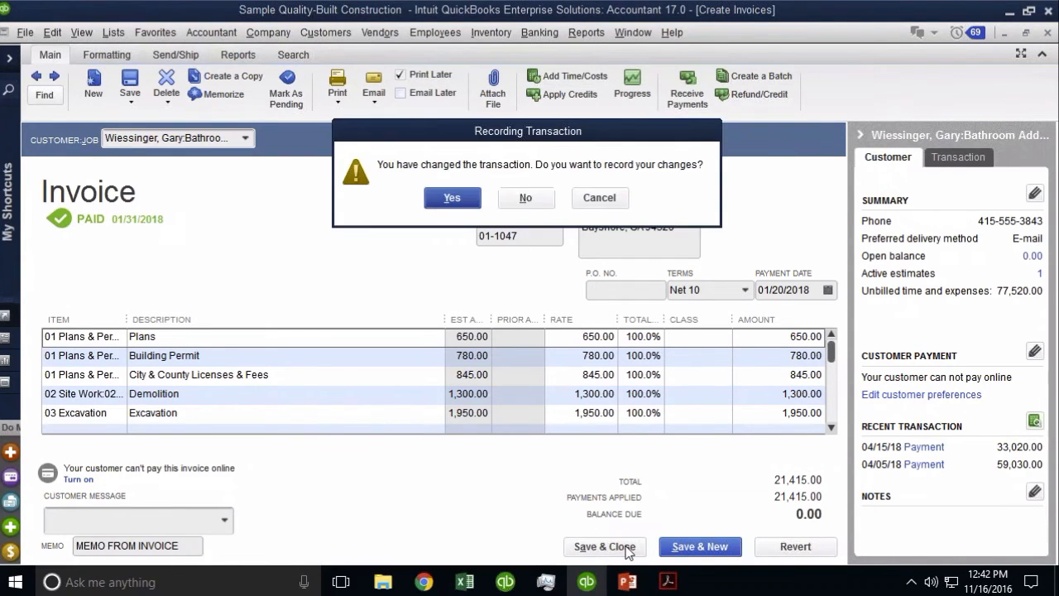
{"action": "left_click", "coordinate": [448, 199]}
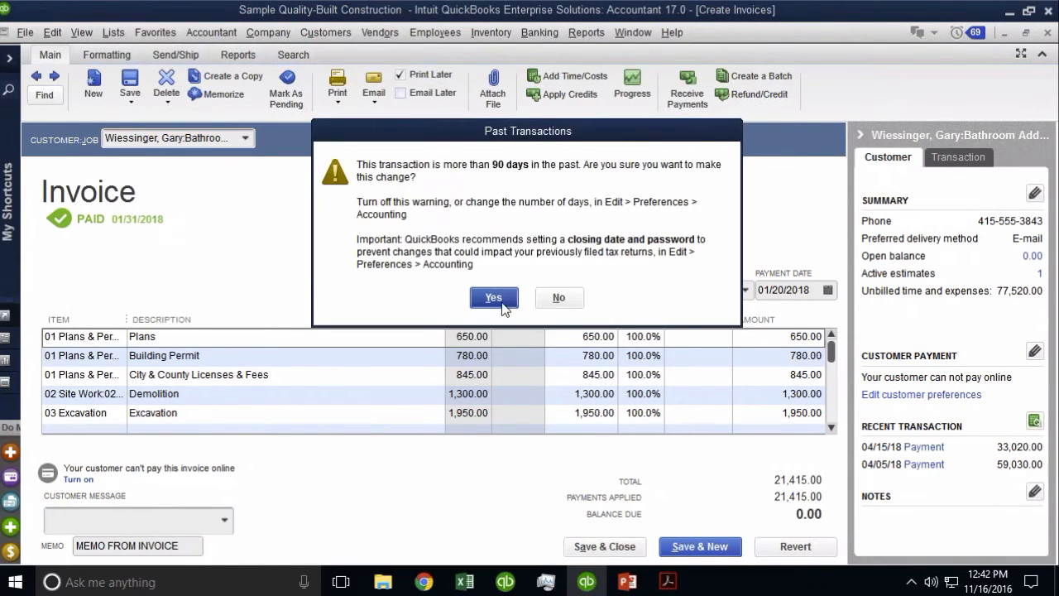
{"action": "left_click", "coordinate": [489, 299]}
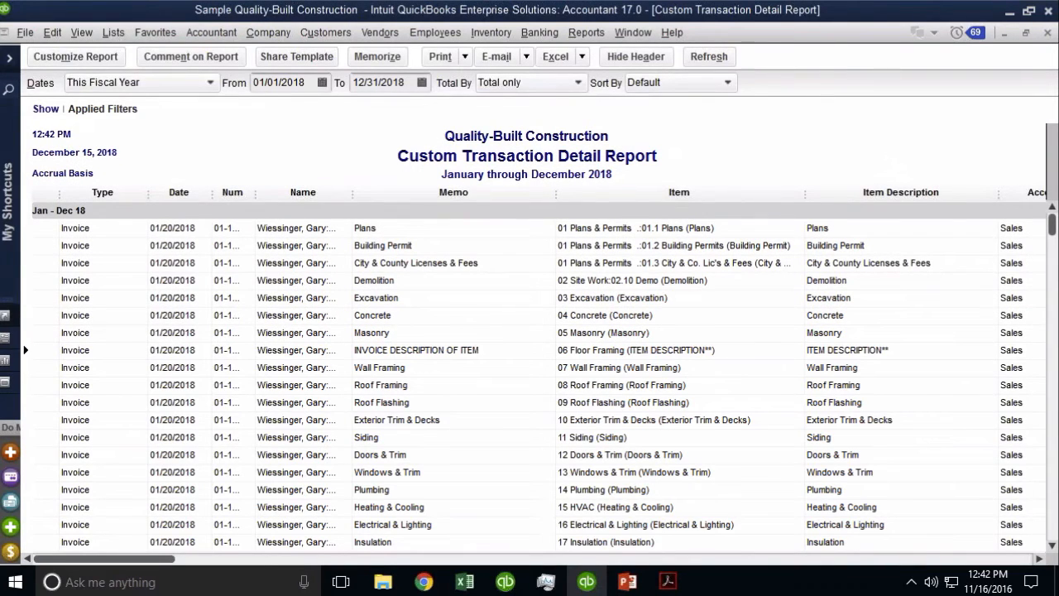
Step: Customize the report's filters to set the Detail Level to All
{"action": "key", "text": "ctrl"}
{"action": "left_click", "coordinate": [67, 59]}
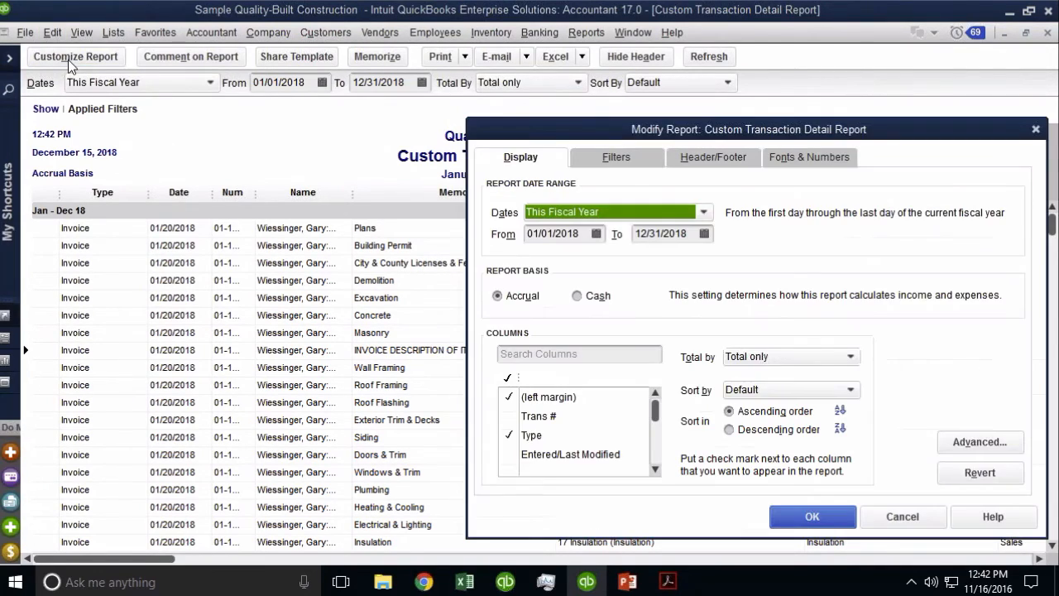
{"action": "left_click", "coordinate": [610, 158]}
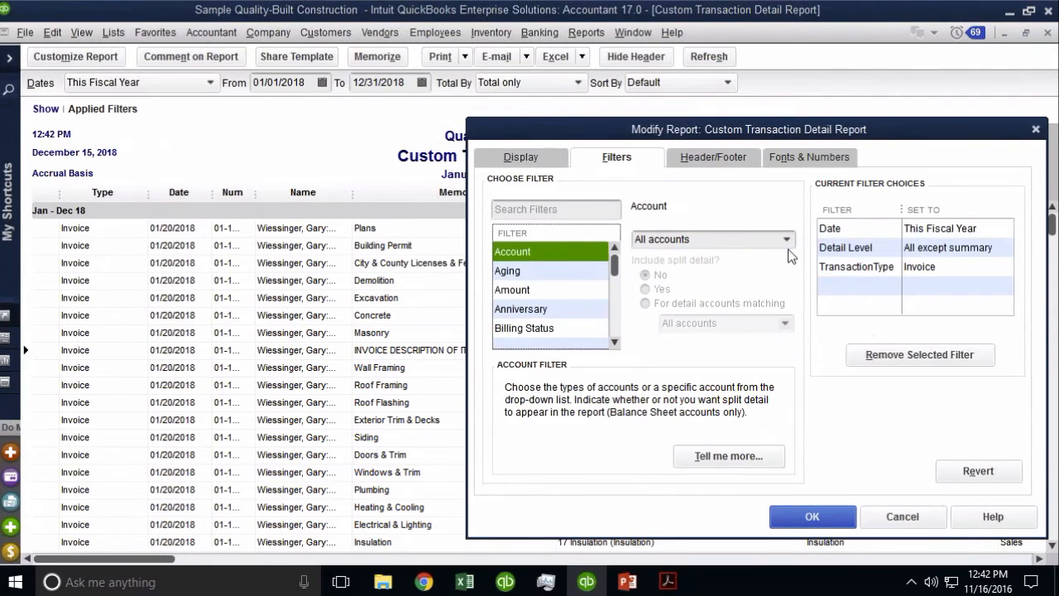
{"action": "left_click", "coordinate": [860, 249]}
{"action": "left_click", "coordinate": [674, 261]}
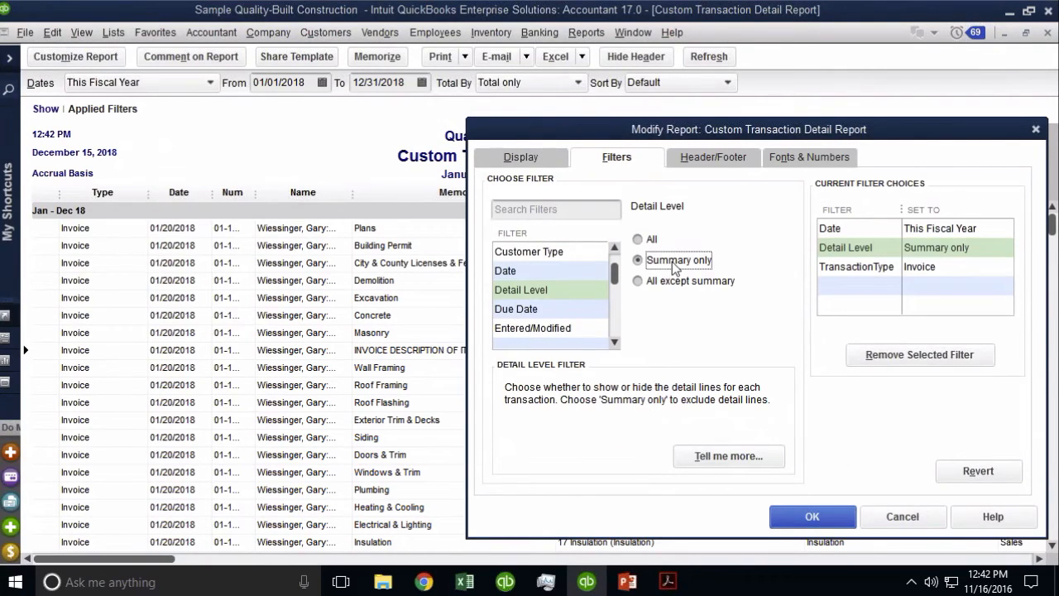
{"action": "left_click", "coordinate": [652, 240]}
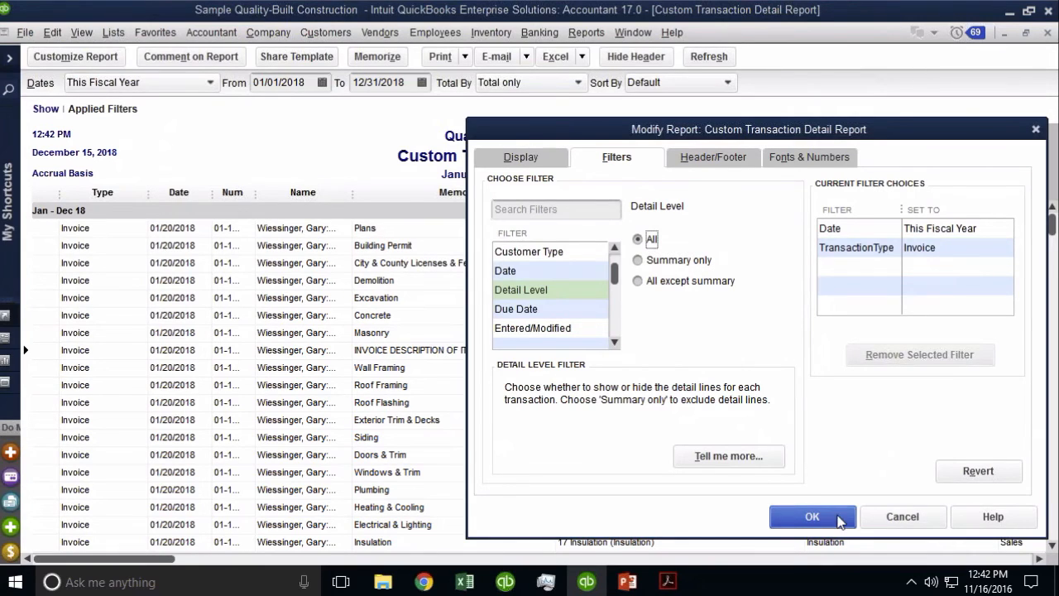
{"action": "left_click", "coordinate": [812, 517]}
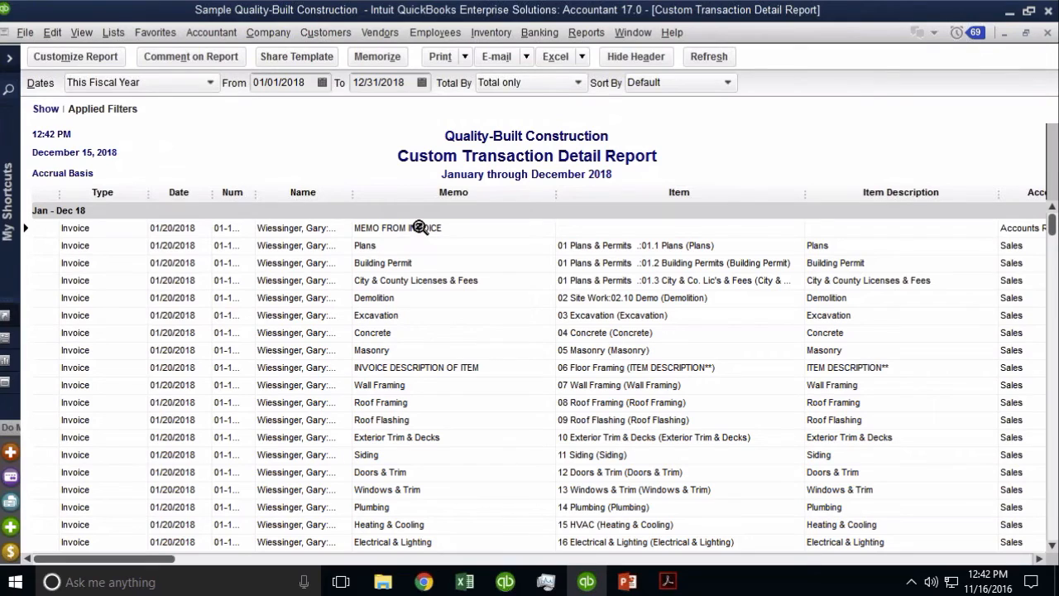
Step: Reopen the invoice from the report, clear the description on its 06 Floor Framing line, and save the change
{"action": "key", "text": "ctrl"}
{"action": "double_click", "coordinate": [437, 372]}
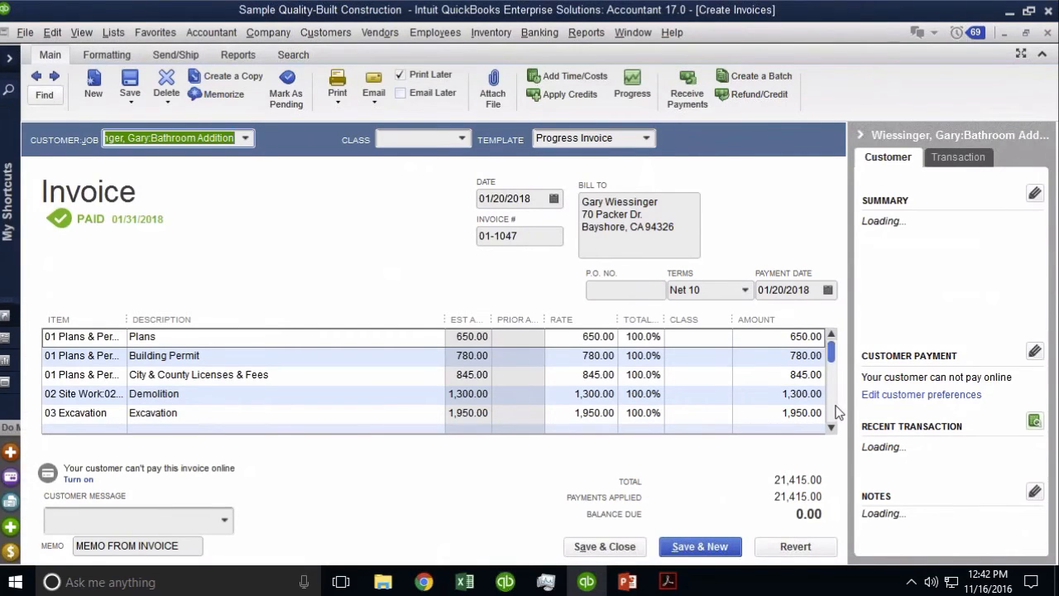
{"action": "left_click", "coordinate": [831, 407]}
{"action": "left_click", "coordinate": [344, 374]}
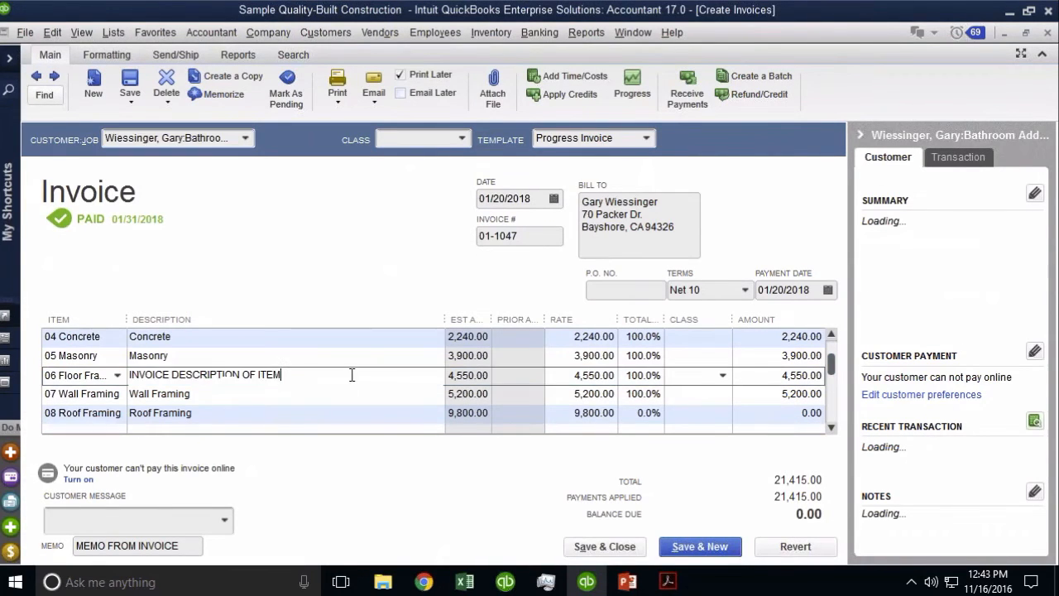
{"action": "left_click_drag", "start_coordinate": [353, 373], "coordinate": [126, 373]}
{"action": "key", "text": "Delete"}
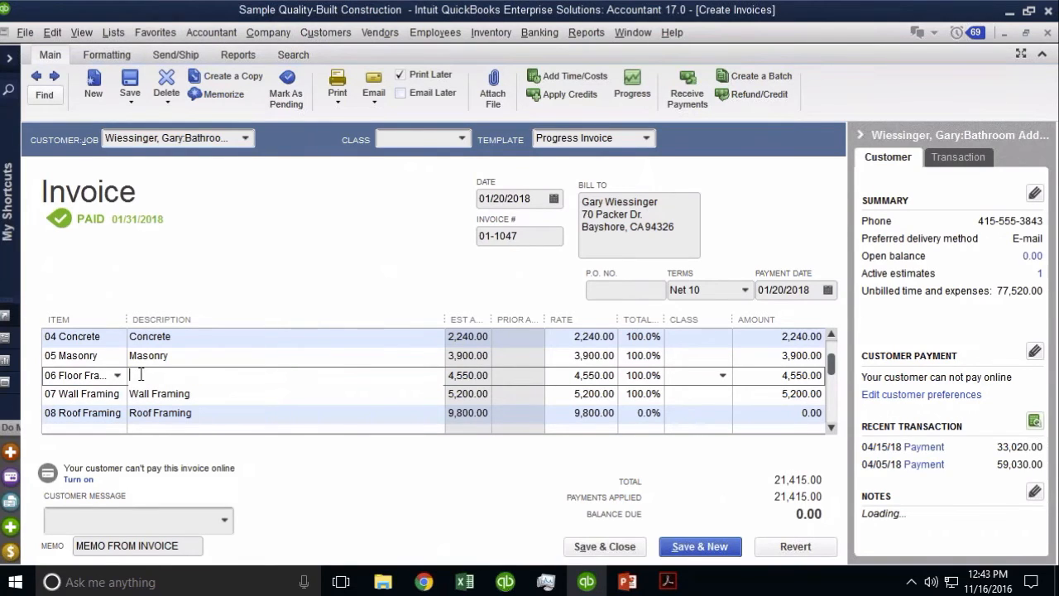
{"action": "left_click", "coordinate": [614, 548]}
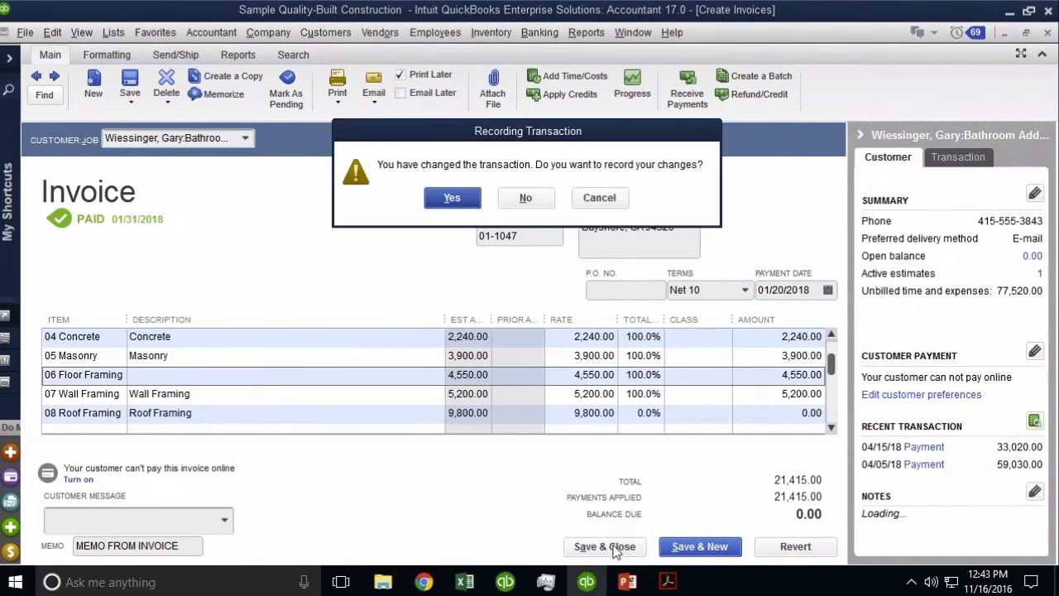
{"action": "left_click", "coordinate": [460, 201]}
{"action": "left_click", "coordinate": [496, 302]}
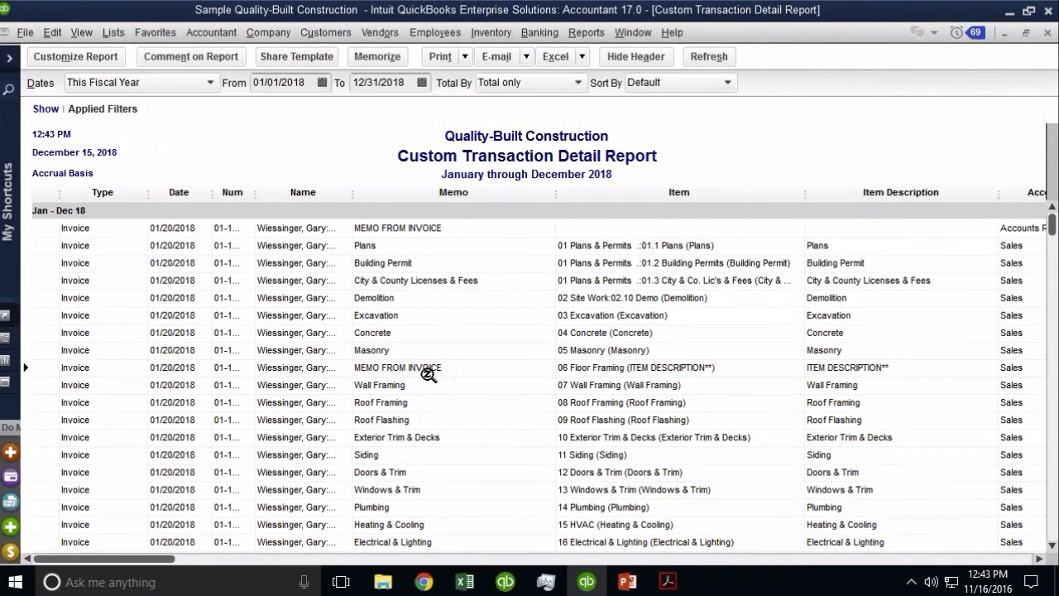
Step: Reopen the invoice from the report, enter "." as the description on its 06 Floor Framing line, and save the change
{"action": "double_click", "coordinate": [428, 374]}
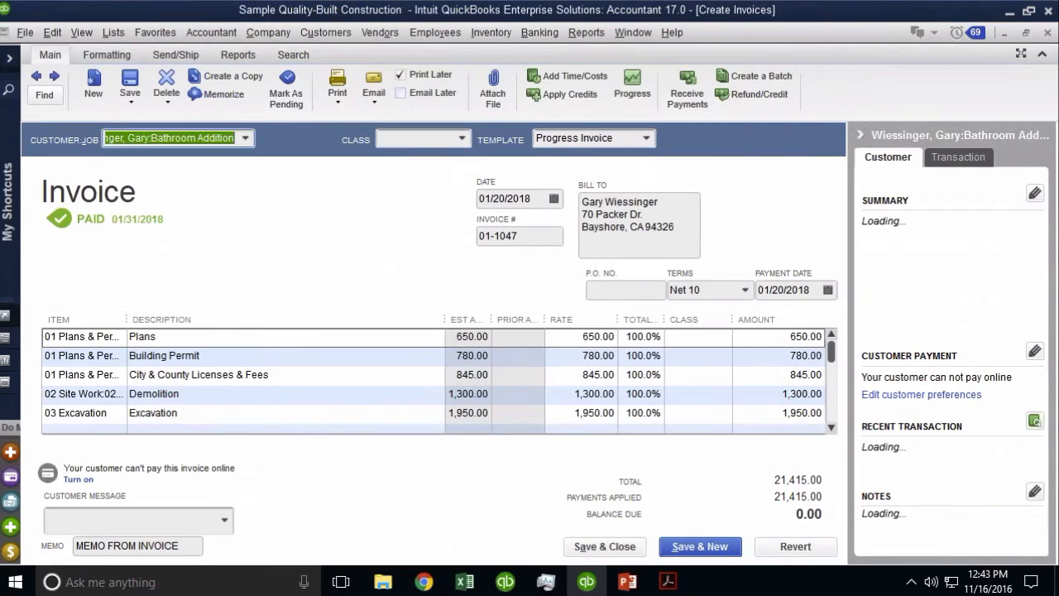
{"action": "left_click", "coordinate": [832, 405]}
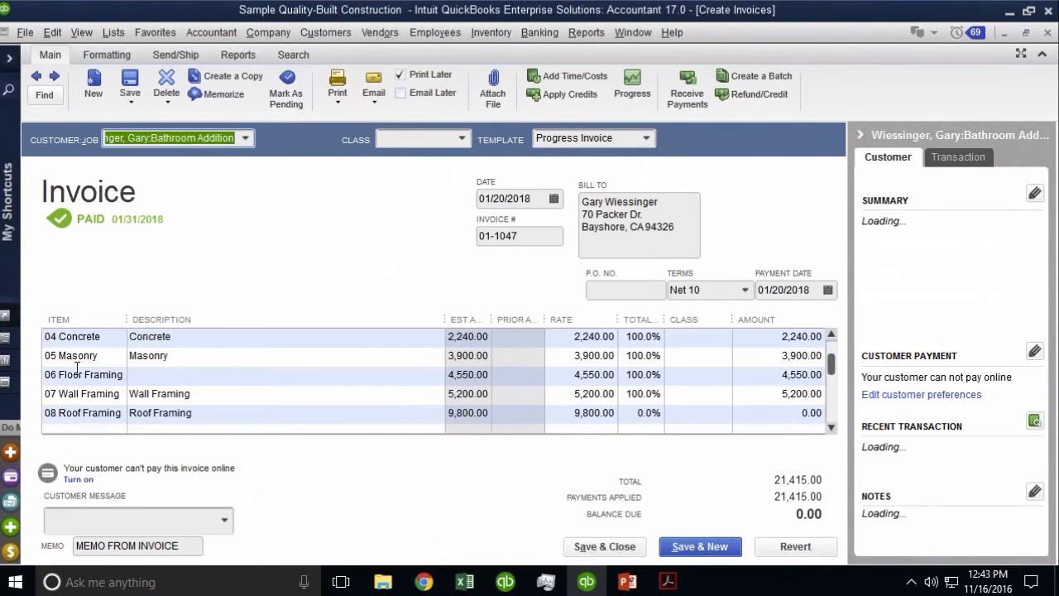
{"action": "left_click", "coordinate": [151, 379]}
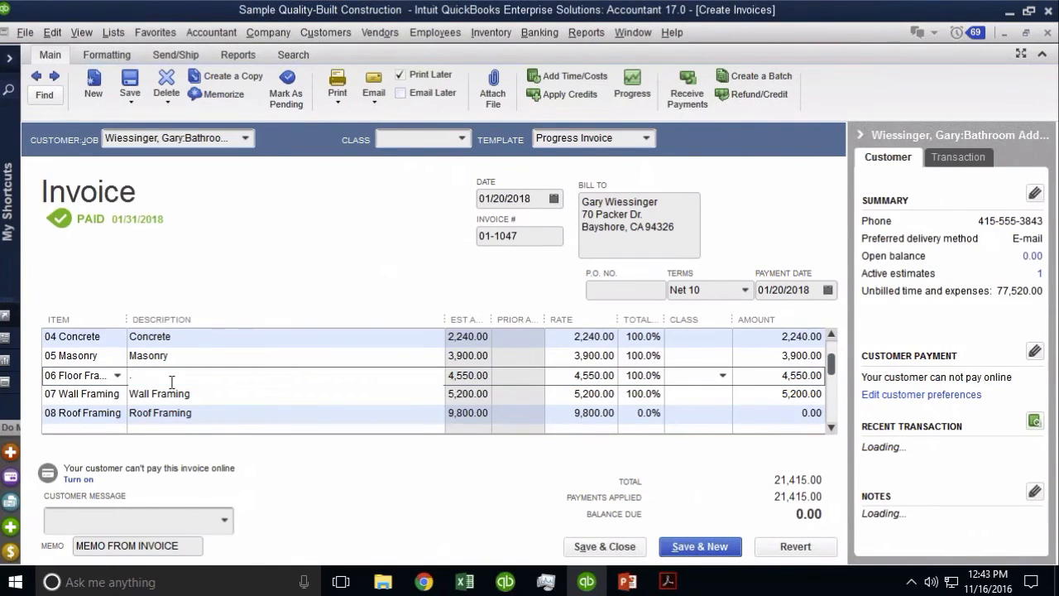
{"action": "left_click", "coordinate": [572, 537]}
{"action": "key", "text": "Return"}
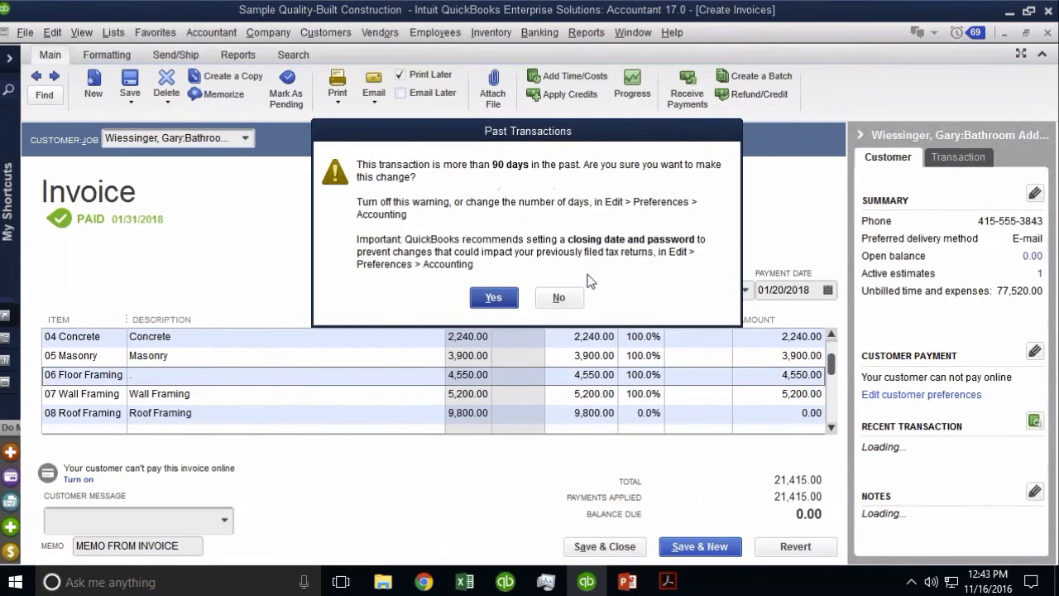
{"action": "left_click", "coordinate": [493, 297]}
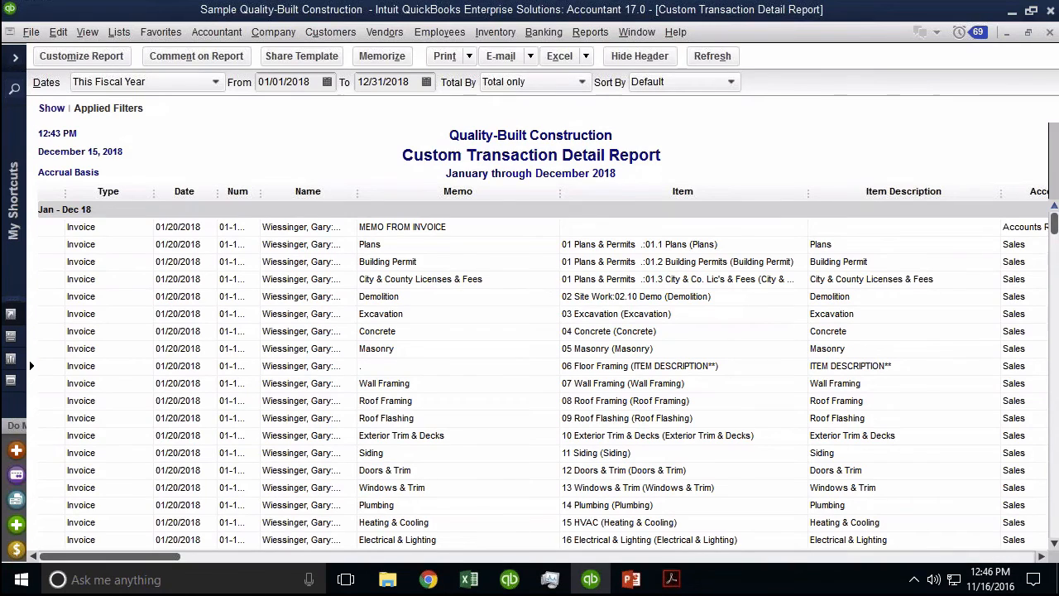
Step: Close the current report and create a new custom Transaction Detail report with its dates set to Last Month
{"action": "key", "text": "Escape"}
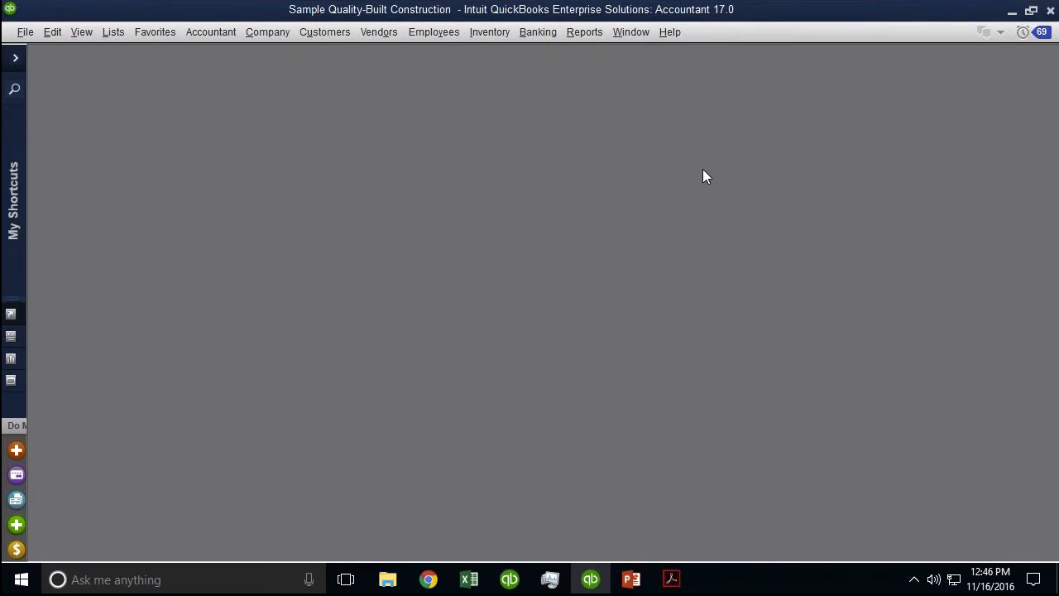
{"action": "left_click", "coordinate": [580, 35]}
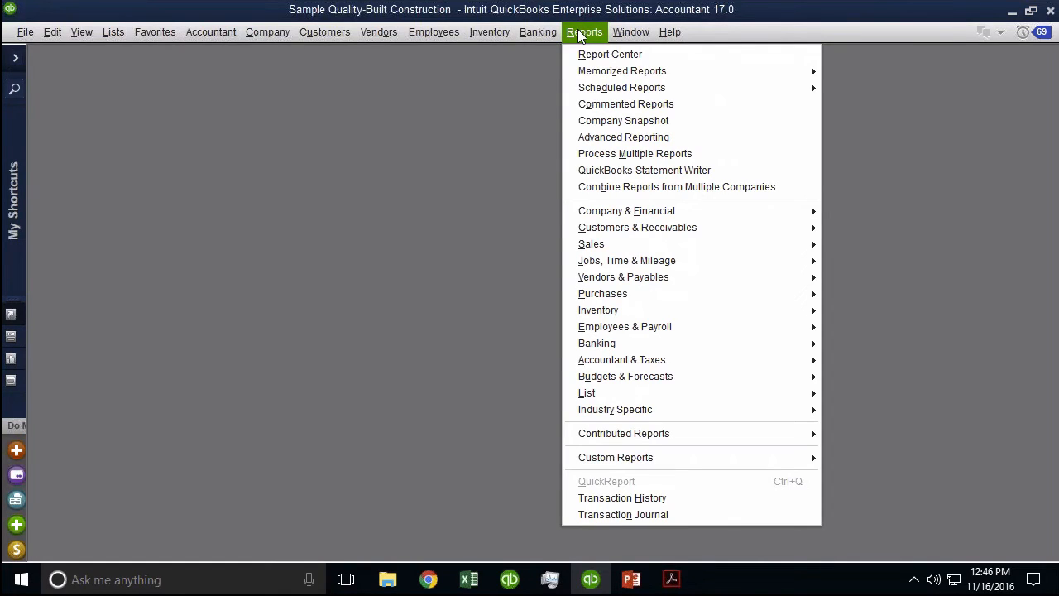
{"action": "mouse_move", "coordinate": [693, 461]}
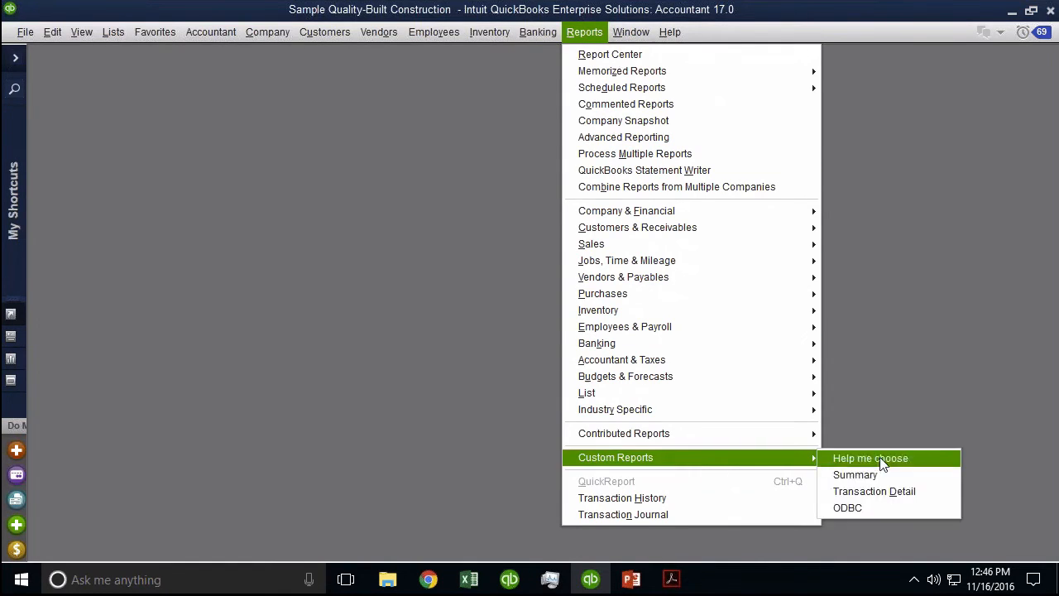
{"action": "left_click", "coordinate": [903, 495]}
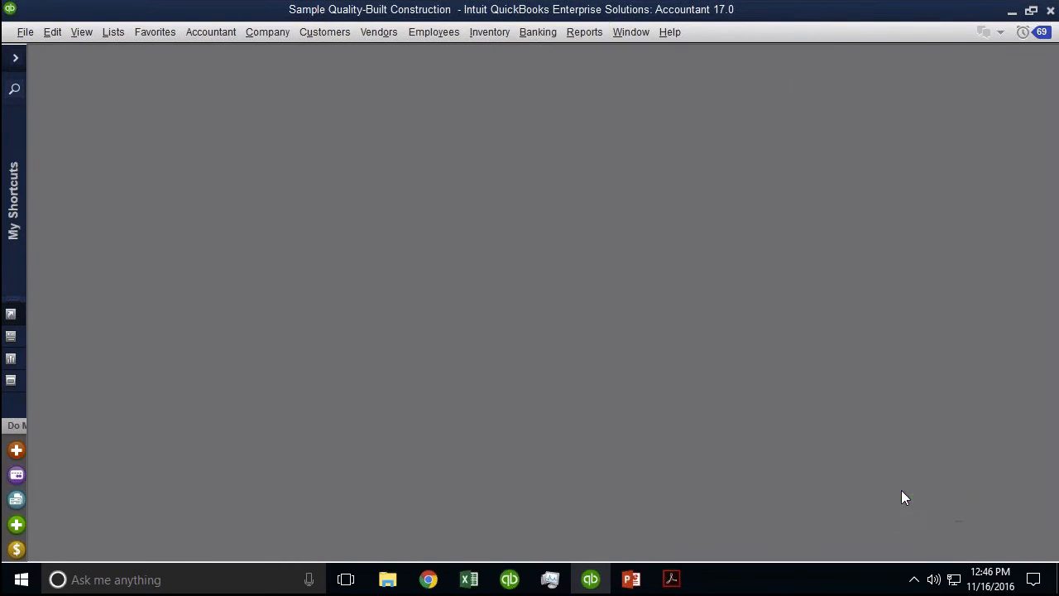
{"action": "left_click", "coordinate": [590, 209]}
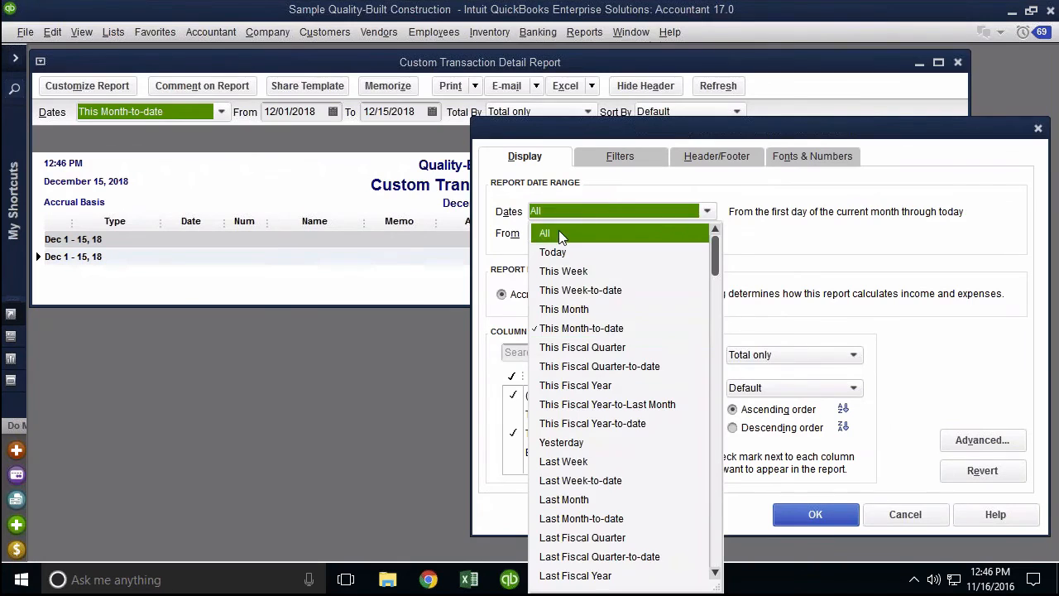
{"action": "left_click", "coordinate": [558, 231]}
{"action": "left_click", "coordinate": [559, 212]}
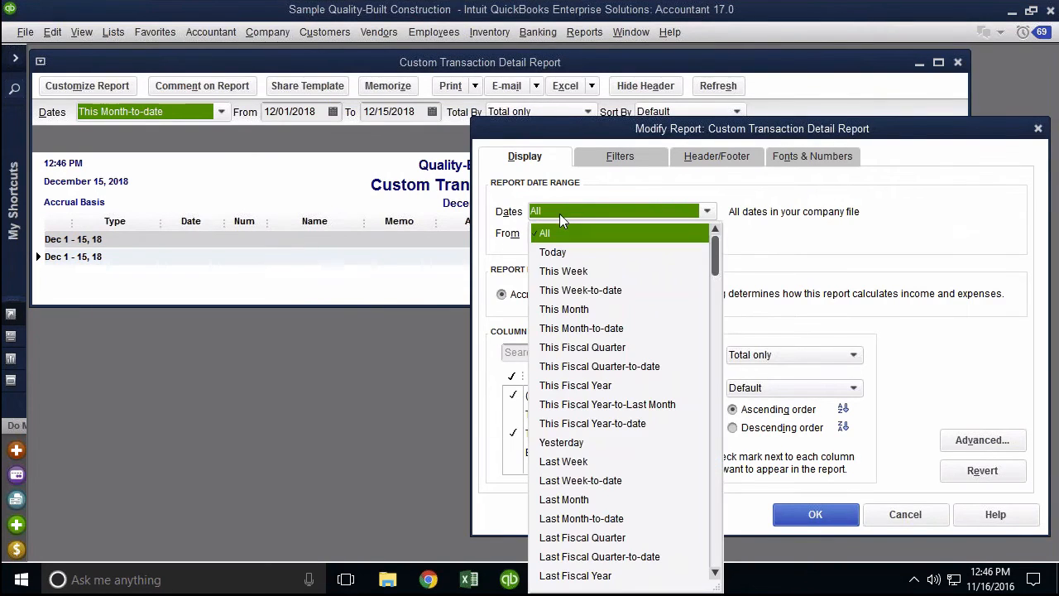
{"action": "left_click", "coordinate": [564, 499]}
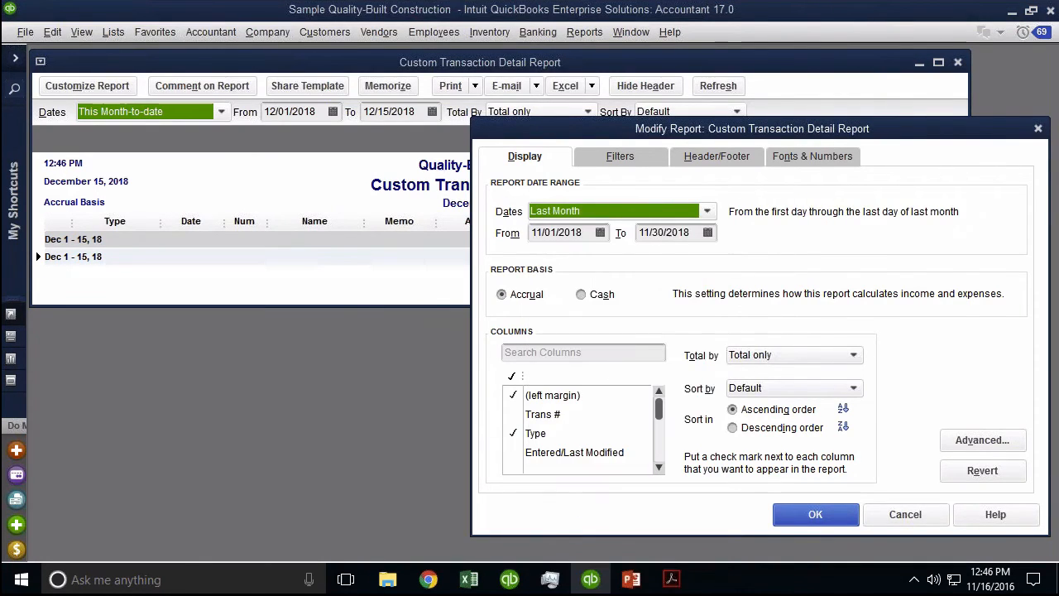
Step: Filter the new report by TransactionType, set to Invoice
{"action": "left_click", "coordinate": [623, 155]}
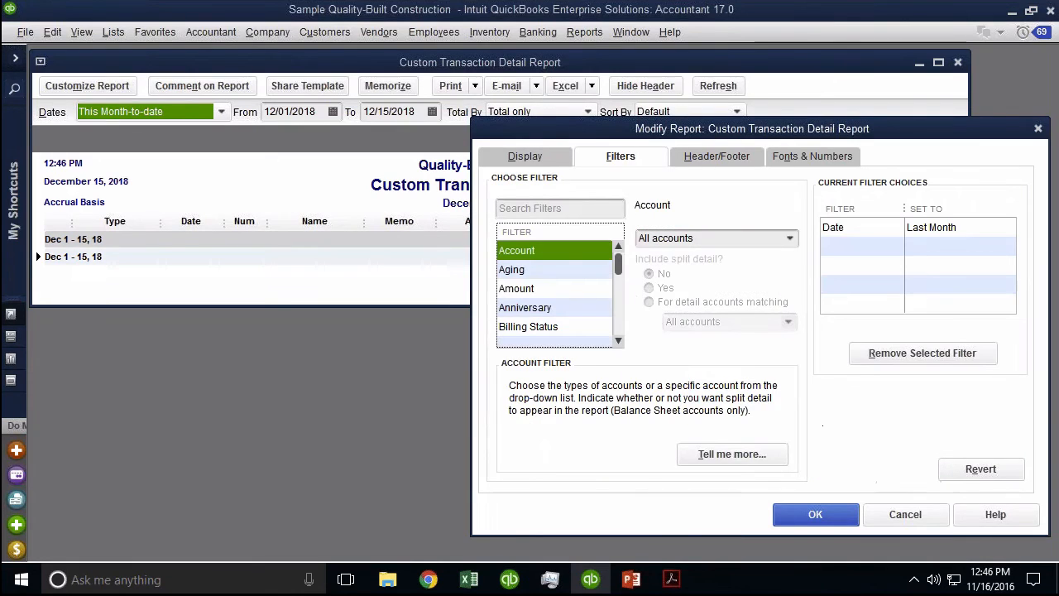
{"action": "left_click", "coordinate": [532, 292]}
{"action": "key", "text": "t"}
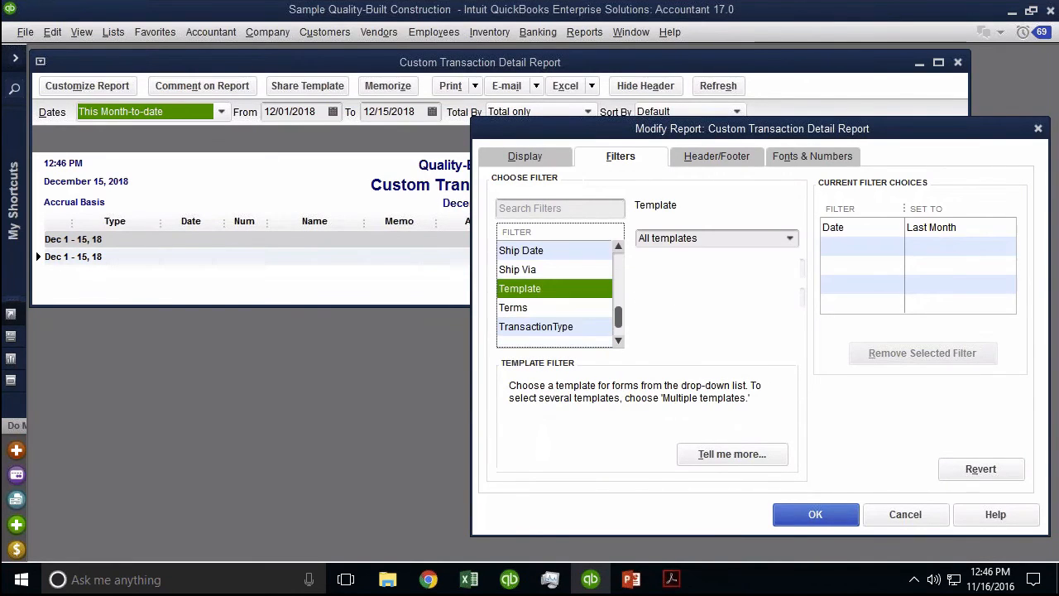
{"action": "left_click", "coordinate": [587, 326]}
{"action": "left_click", "coordinate": [694, 239]}
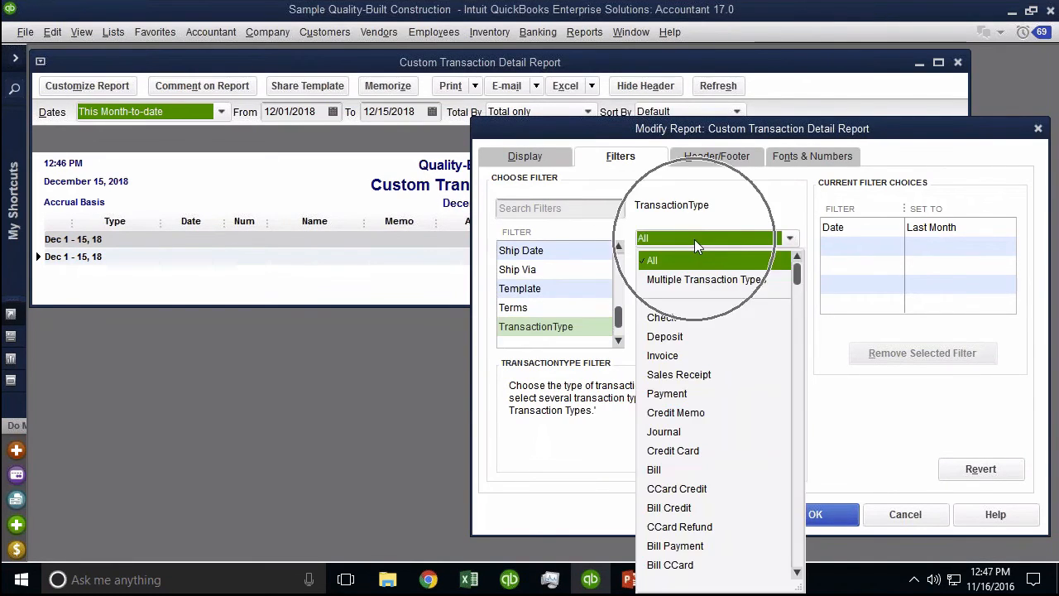
{"action": "left_click", "coordinate": [693, 356]}
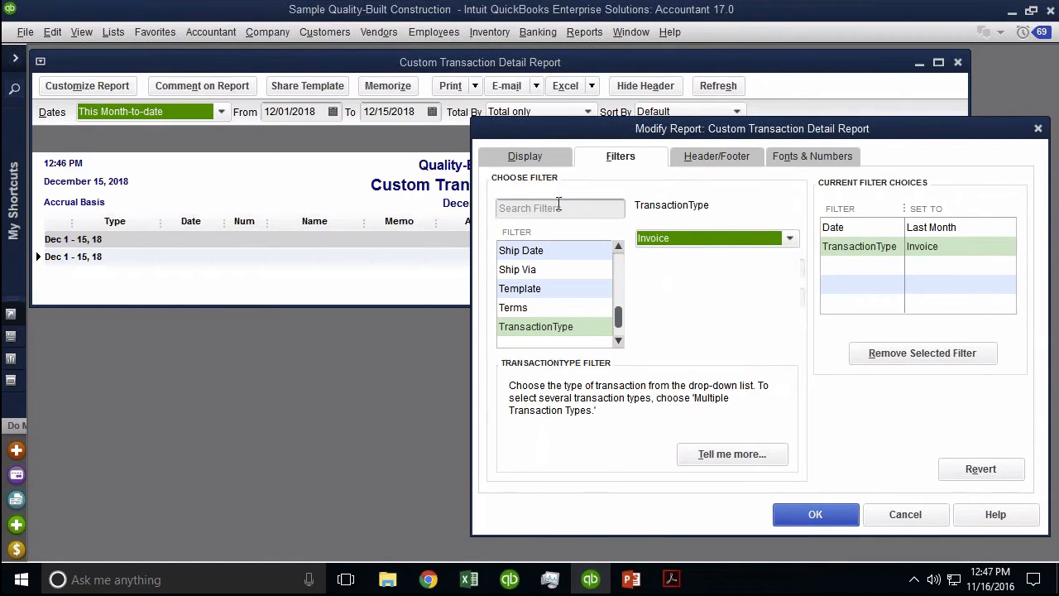
Step: Add a Detail Level filter set to Summary only and apply the report modifications
{"action": "left_click", "coordinate": [558, 270]}
{"action": "key", "text": "d"}
{"action": "left_click", "coordinate": [548, 307]}
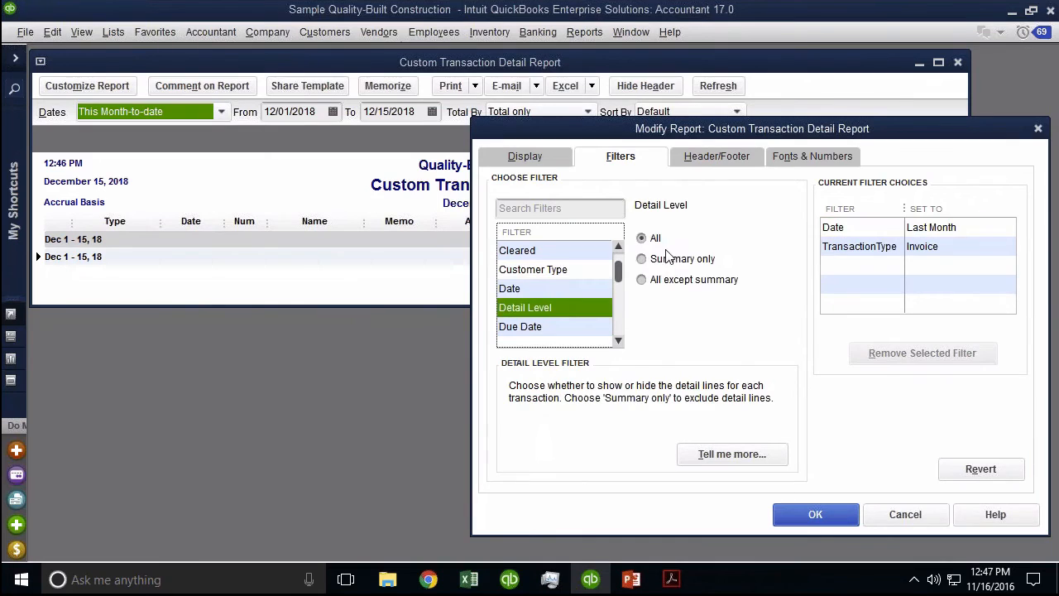
{"action": "left_click", "coordinate": [668, 266]}
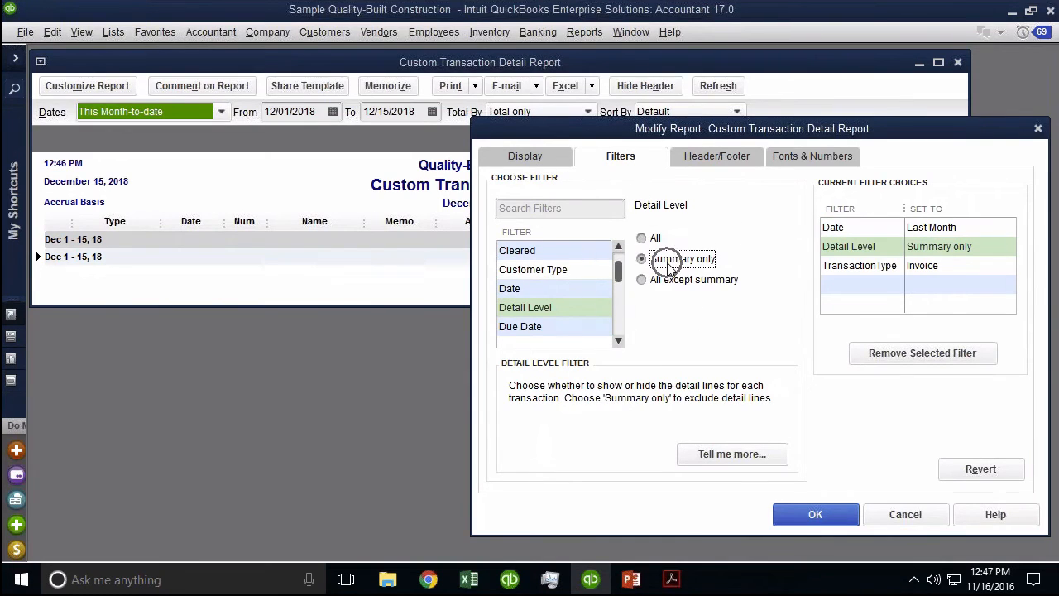
{"action": "left_click", "coordinate": [814, 513]}
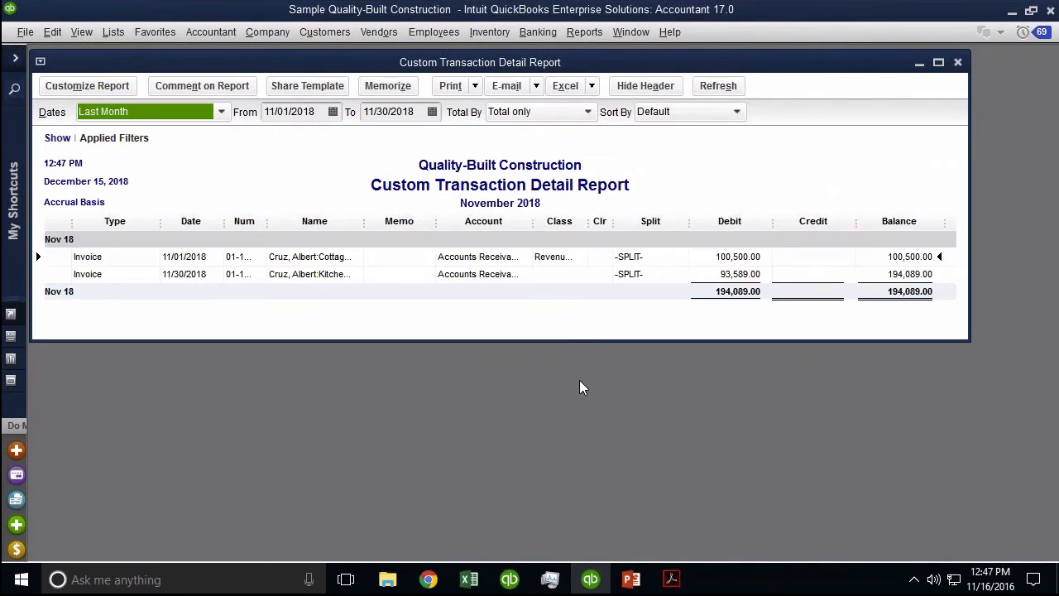
Step: Collapse the Memo, Account, Clr and Split columns to remove them from the report
{"action": "left_click_drag", "start_coordinate": [691, 220], "coordinate": [618, 221]}
{"action": "left_click_drag", "start_coordinate": [486, 220], "coordinate": [414, 223]}
{"action": "left_click_drag", "start_coordinate": [498, 237], "coordinate": [442, 237]}
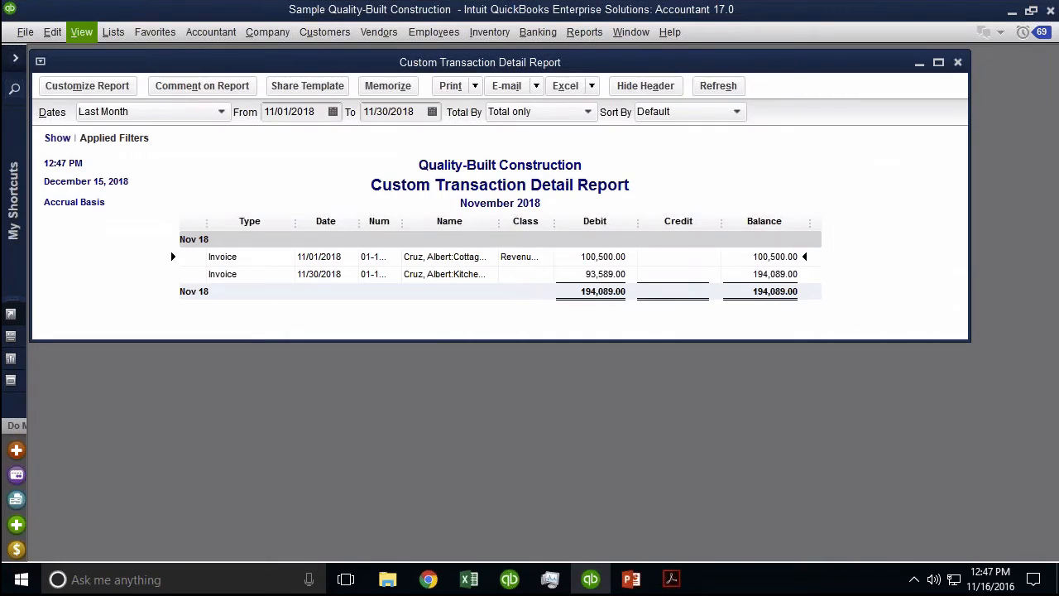
{"action": "left_click", "coordinate": [94, 89]}
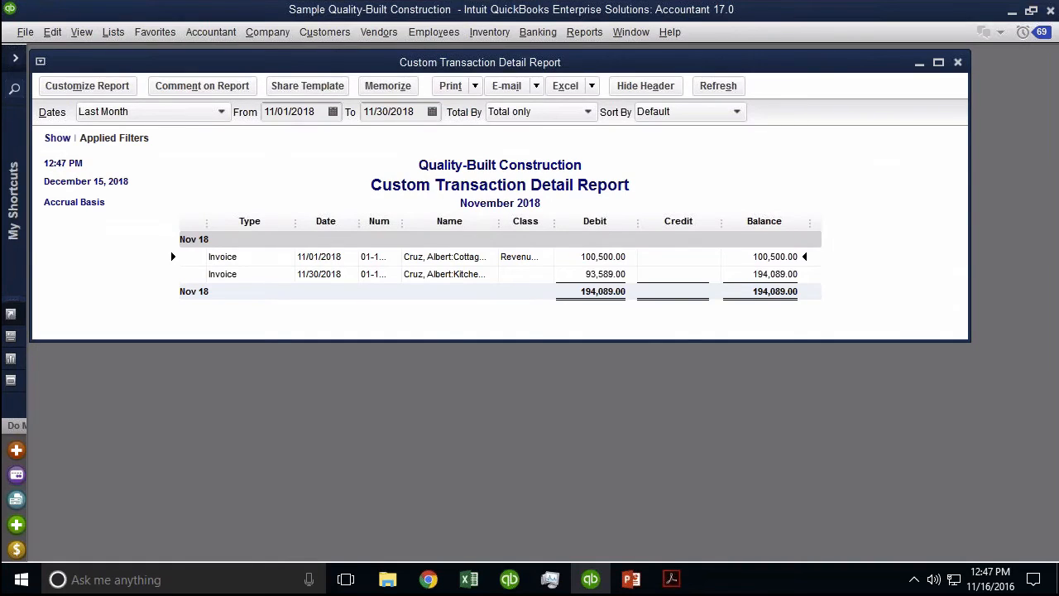
{"action": "left_click", "coordinate": [52, 33]}
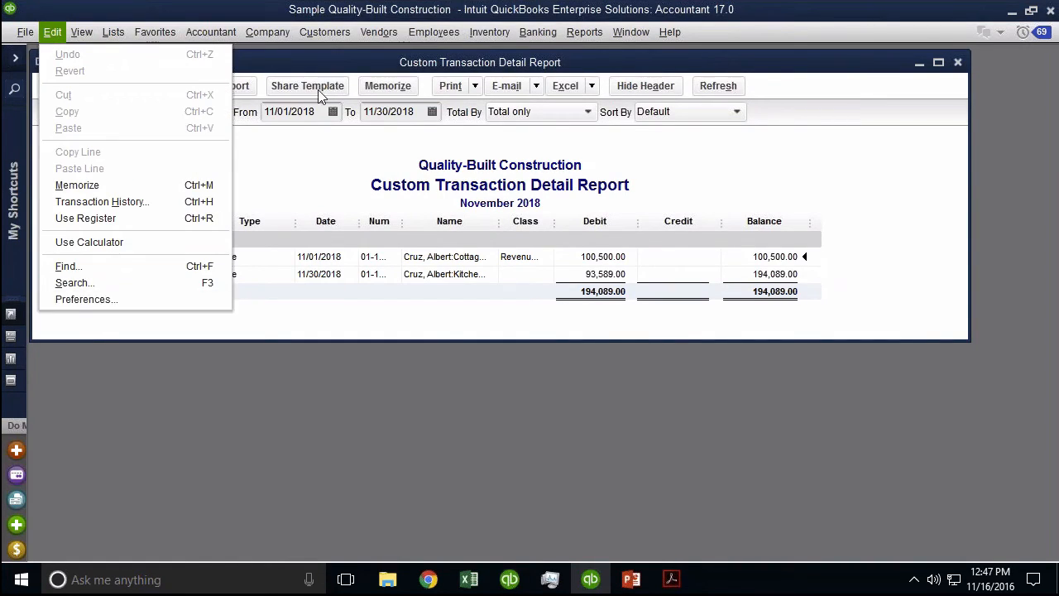
{"action": "left_click", "coordinate": [291, 65]}
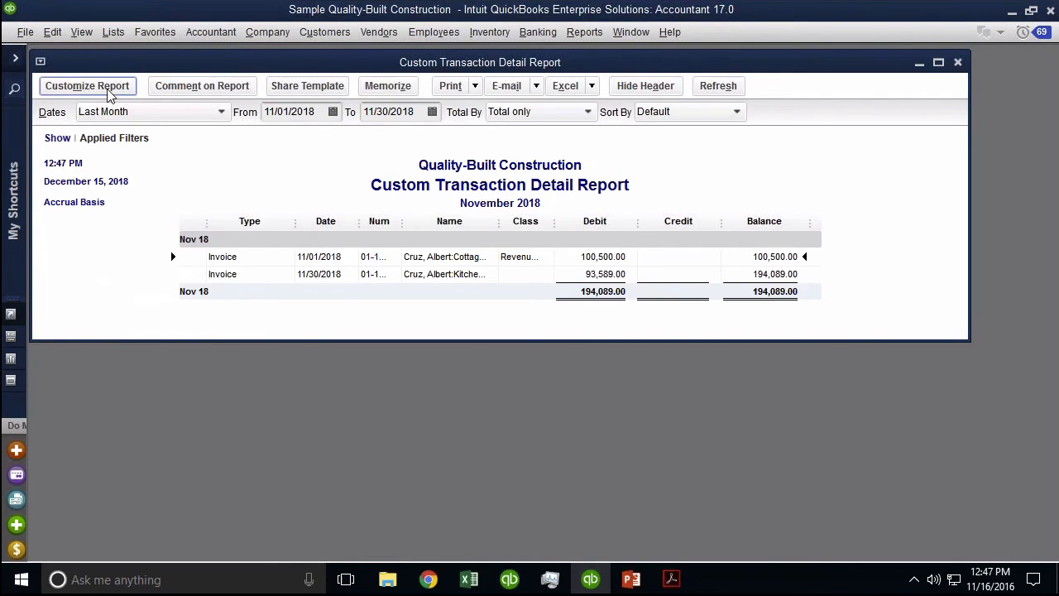
Step: Customize the report's display by searching the columns for "paid" and adding the Paid column
{"action": "left_click", "coordinate": [110, 94]}
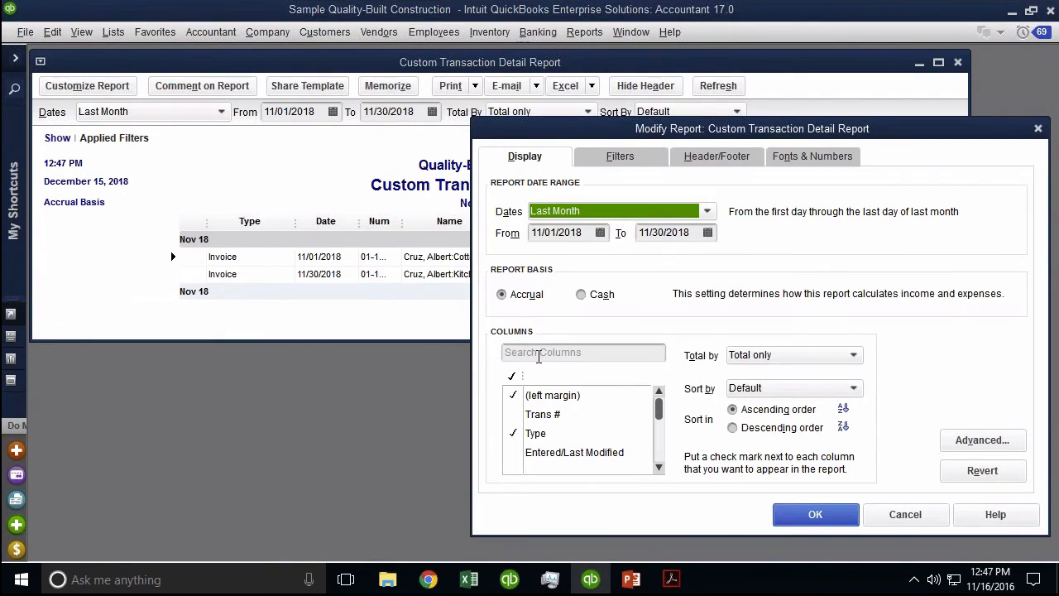
{"action": "left_click", "coordinate": [539, 351]}
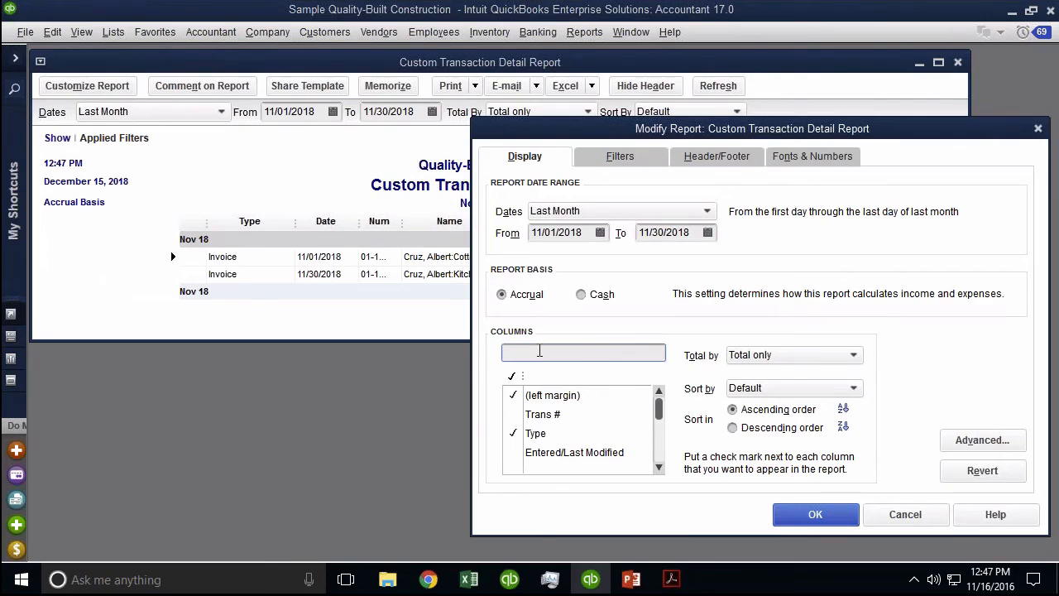
{"action": "type", "text": "paid"}
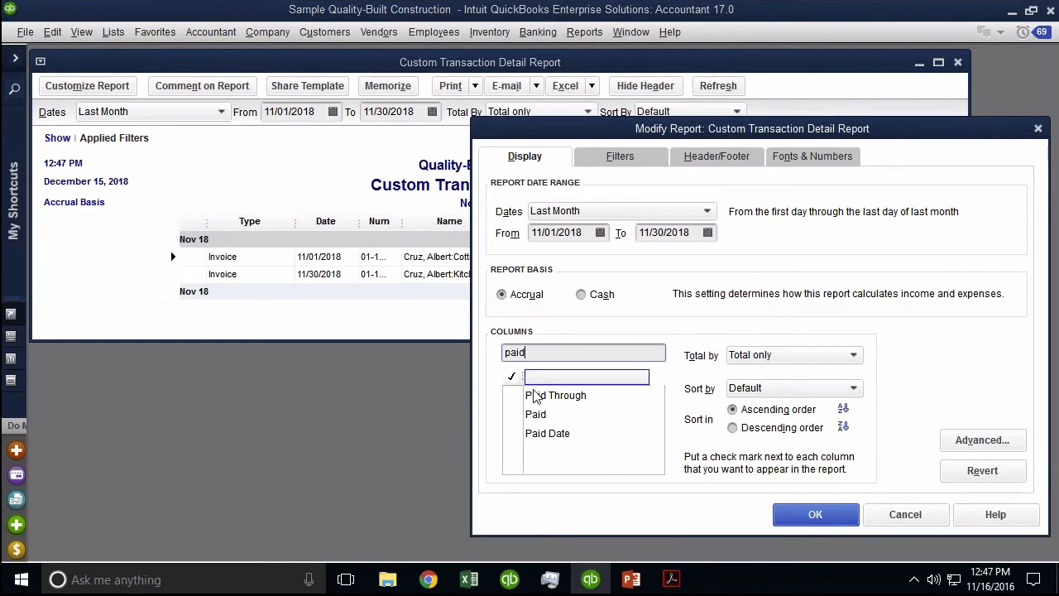
{"action": "left_click", "coordinate": [535, 416]}
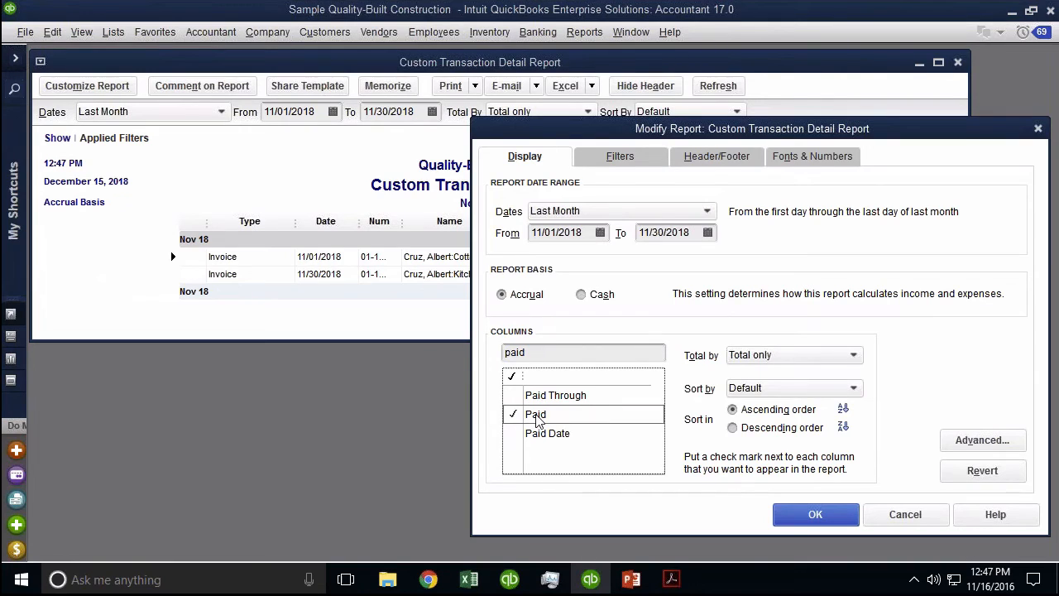
{"action": "left_click", "coordinate": [815, 514]}
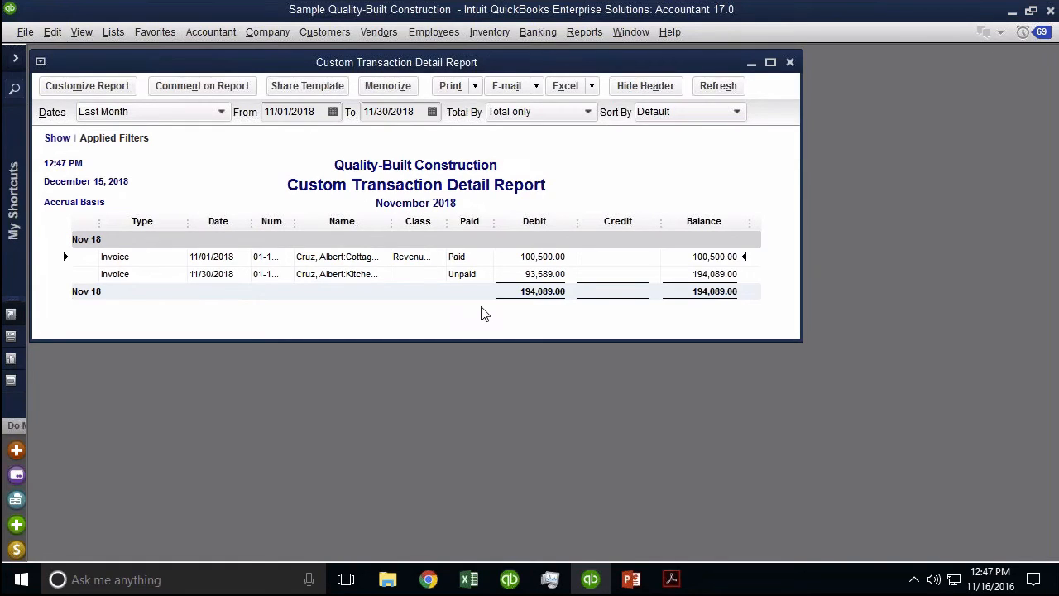
Step: Maximize the report, widen the Num column to fit the full invoice numbers, and select the Kitchen Remodel invoice line
{"action": "left_click", "coordinate": [770, 62]}
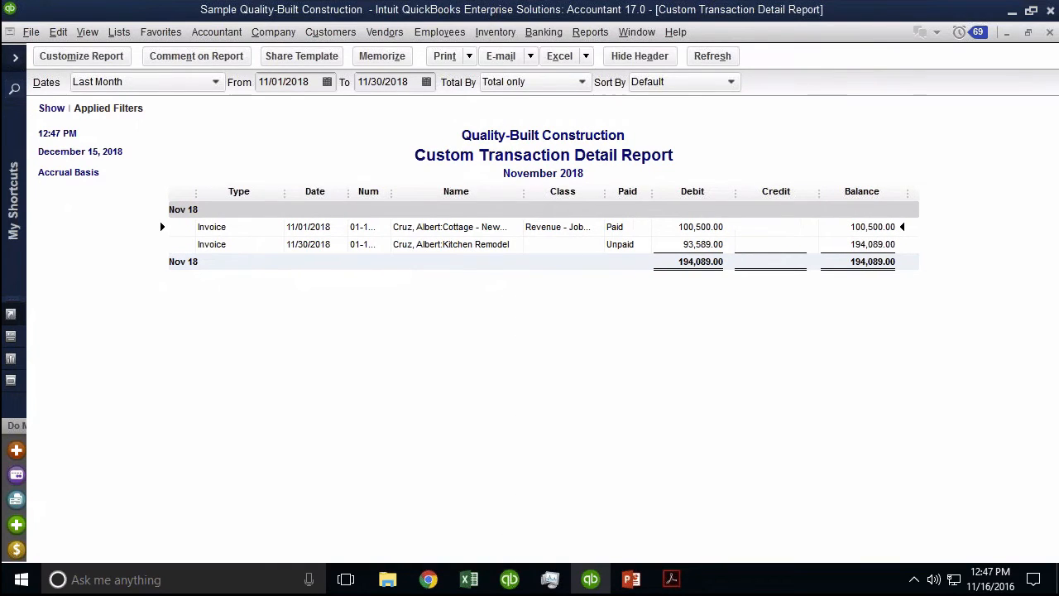
{"action": "left_click_drag", "start_coordinate": [390, 191], "coordinate": [427, 191]}
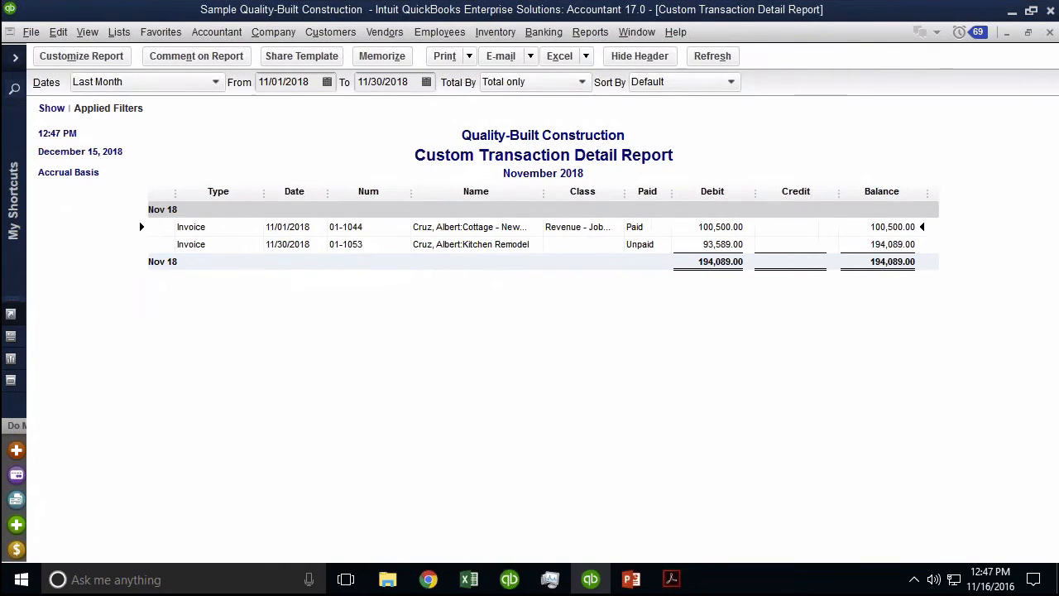
{"action": "left_click", "coordinate": [364, 247]}
{"action": "left_click", "coordinate": [283, 82]}
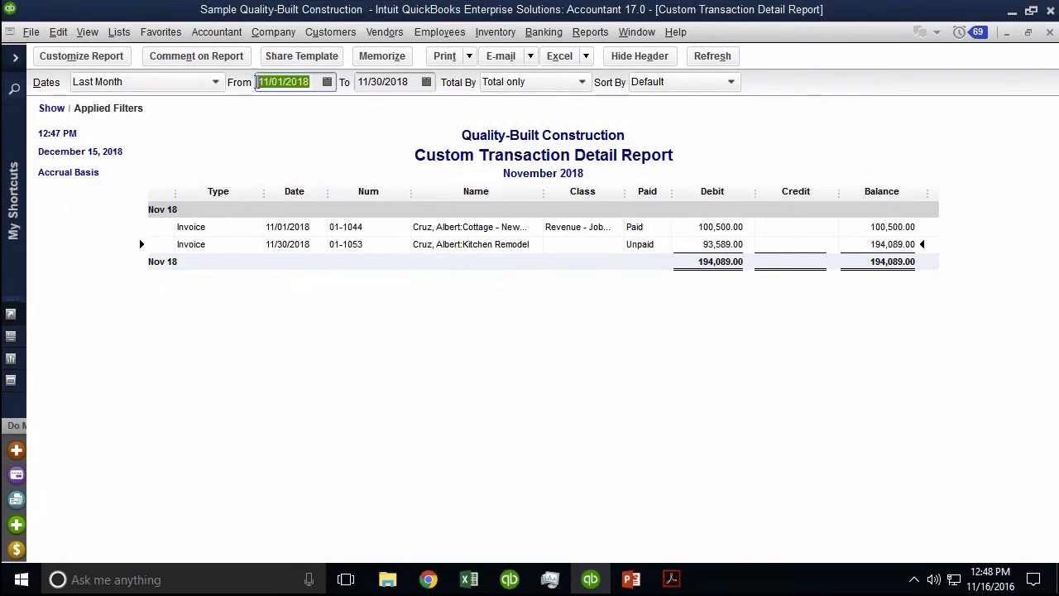
{"action": "left_click", "coordinate": [394, 83]}
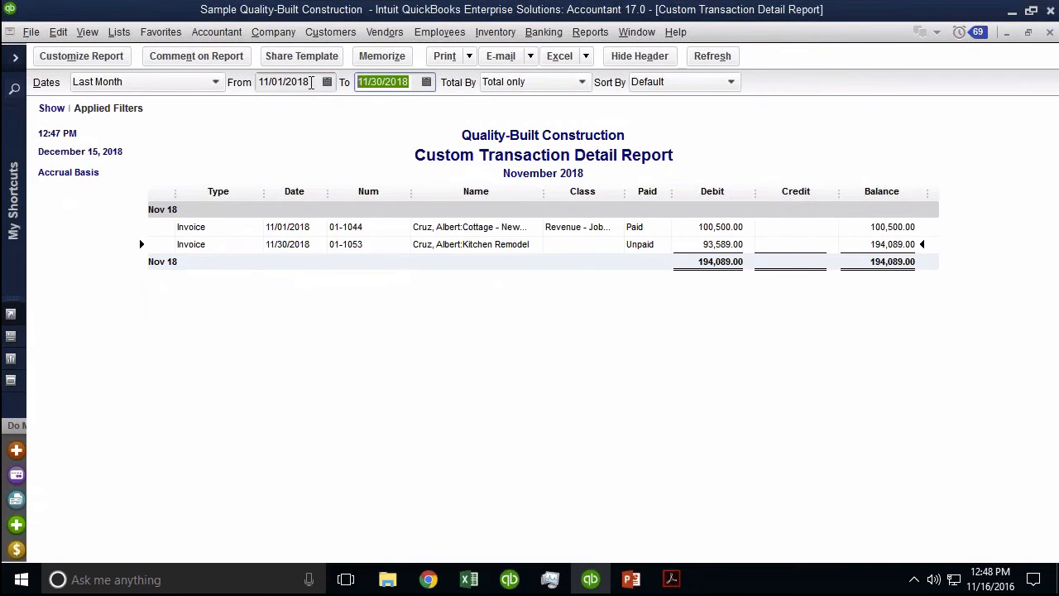
{"action": "left_click", "coordinate": [282, 83]}
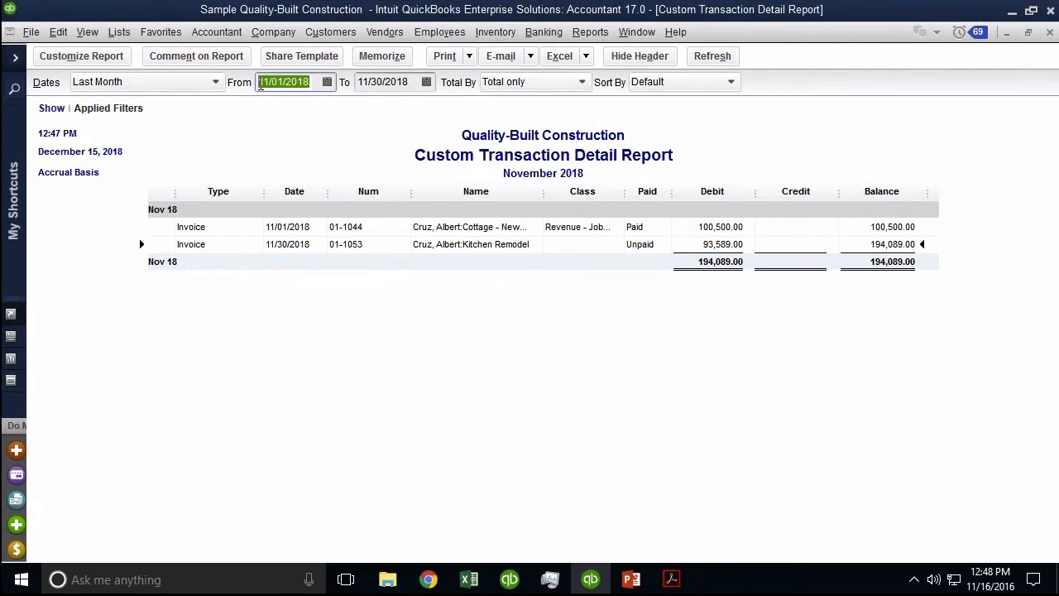
{"action": "left_click", "coordinate": [417, 84]}
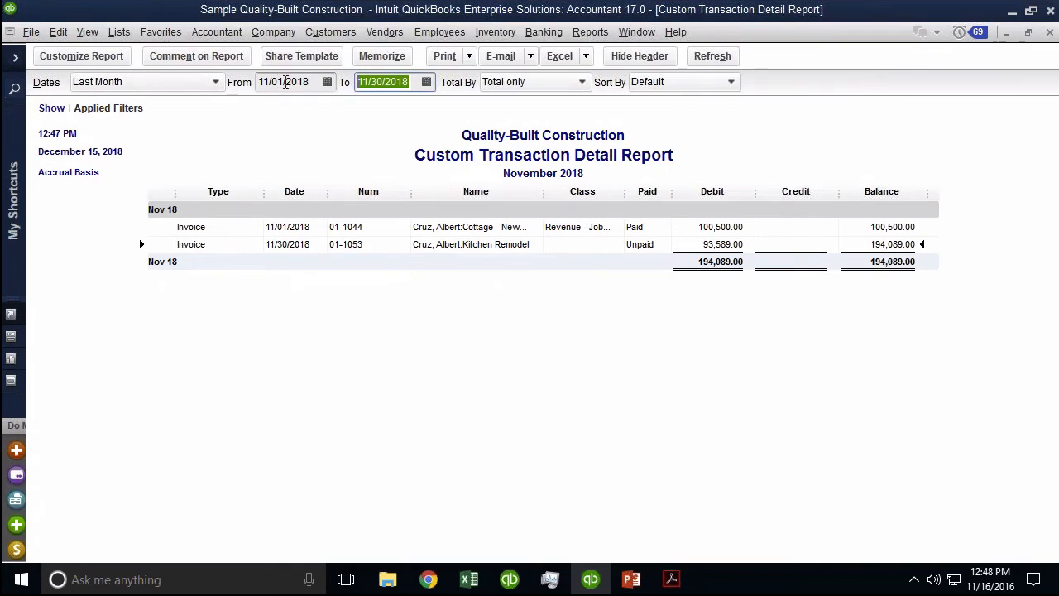
{"action": "left_click", "coordinate": [414, 83]}
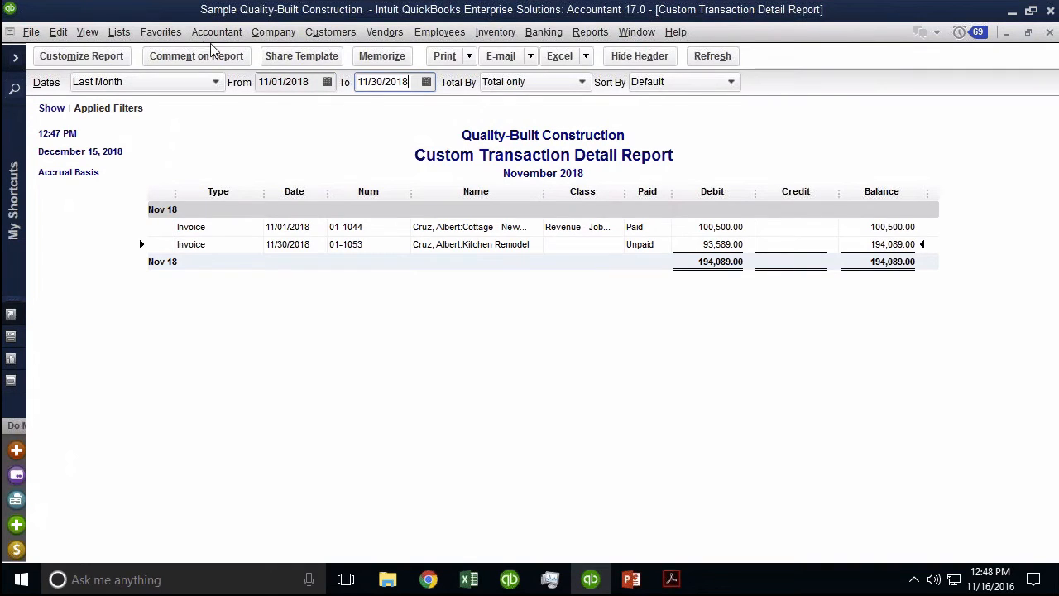
Step: Open a new customer payment dated 12/15/2018 and arrange its window beside the transaction detail report
{"action": "left_click", "coordinate": [335, 40]}
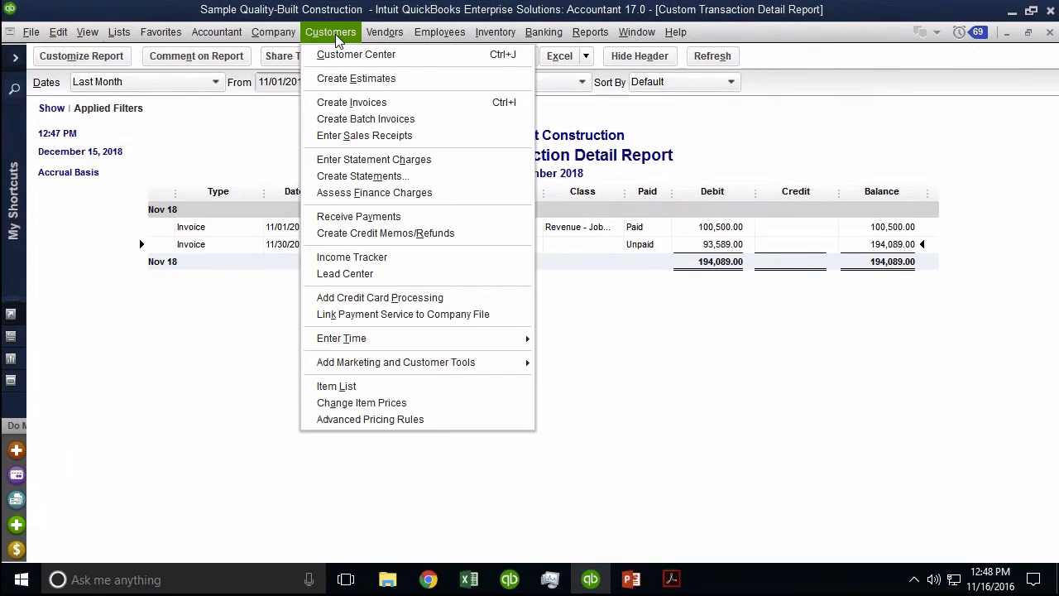
{"action": "left_click", "coordinate": [354, 217]}
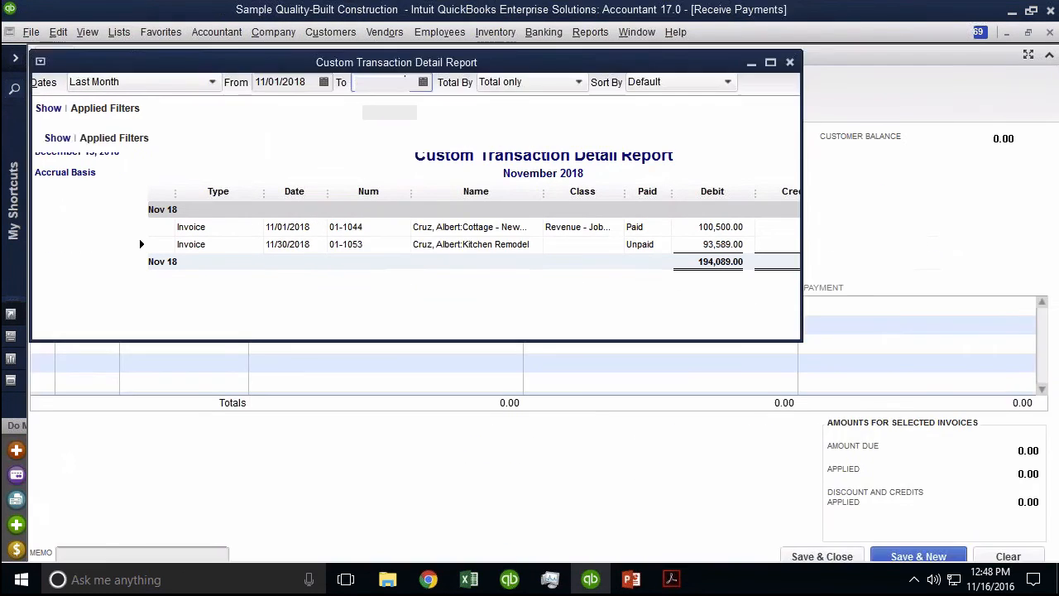
{"action": "left_click", "coordinate": [196, 230]}
{"action": "key", "text": "t"}
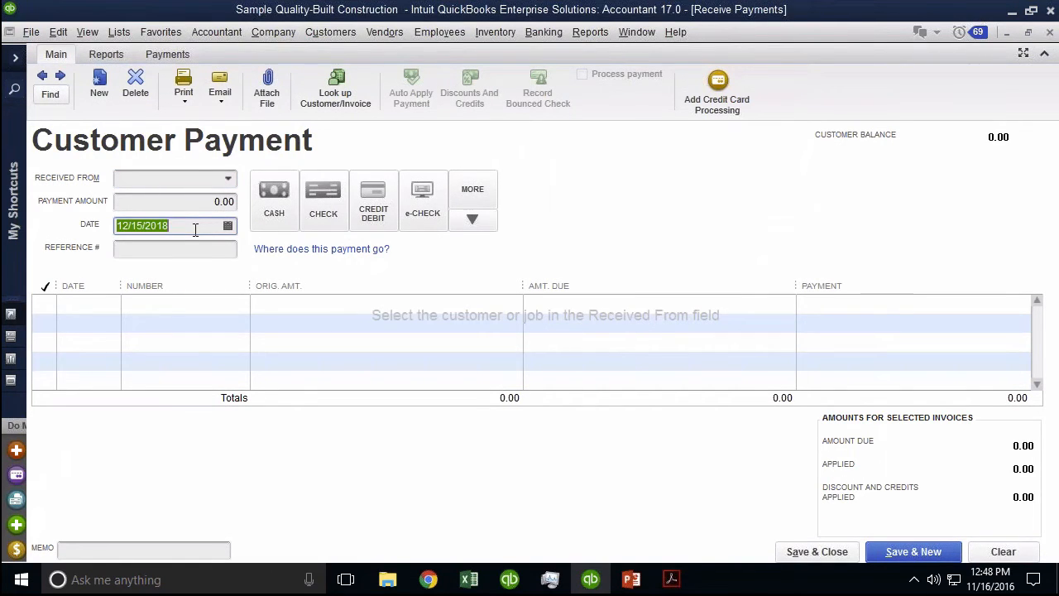
{"action": "left_click", "coordinate": [1028, 31]}
{"action": "left_click_drag", "start_coordinate": [612, 58], "coordinate": [791, 41]}
Step: Set the payment as received from the Kitchen Remodel job and apply it to invoice 01-1053
{"action": "left_click", "coordinate": [540, 187]}
{"action": "type", "text": "kit"}
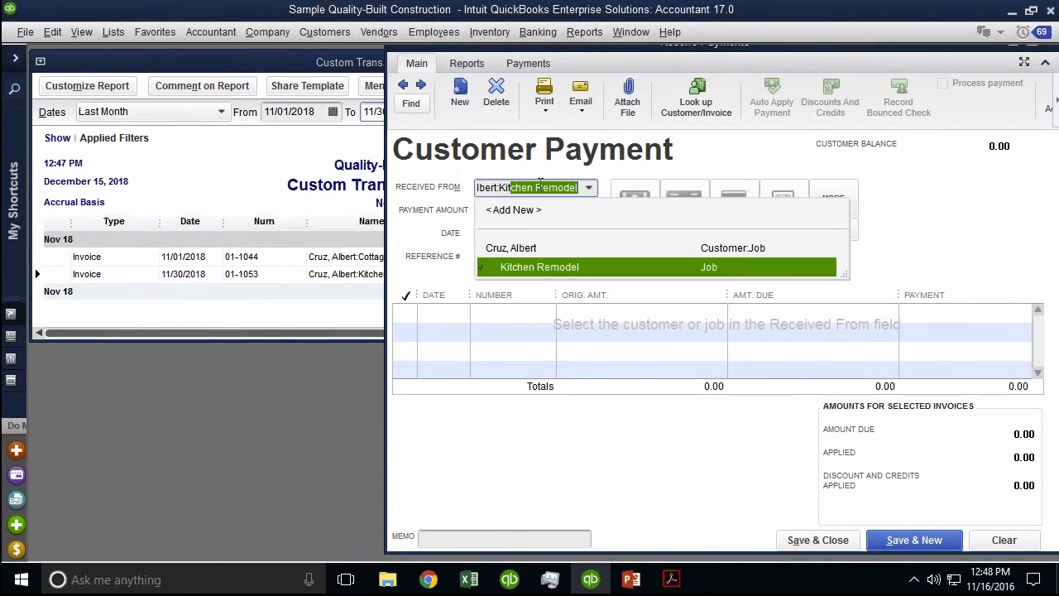
{"action": "left_click", "coordinate": [536, 268]}
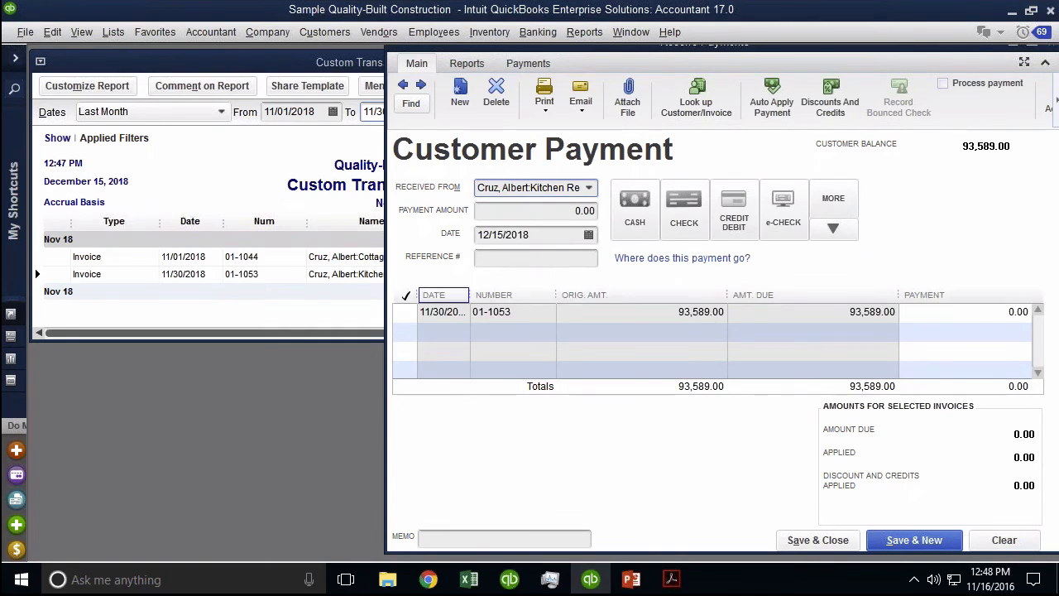
{"action": "left_click", "coordinate": [497, 299]}
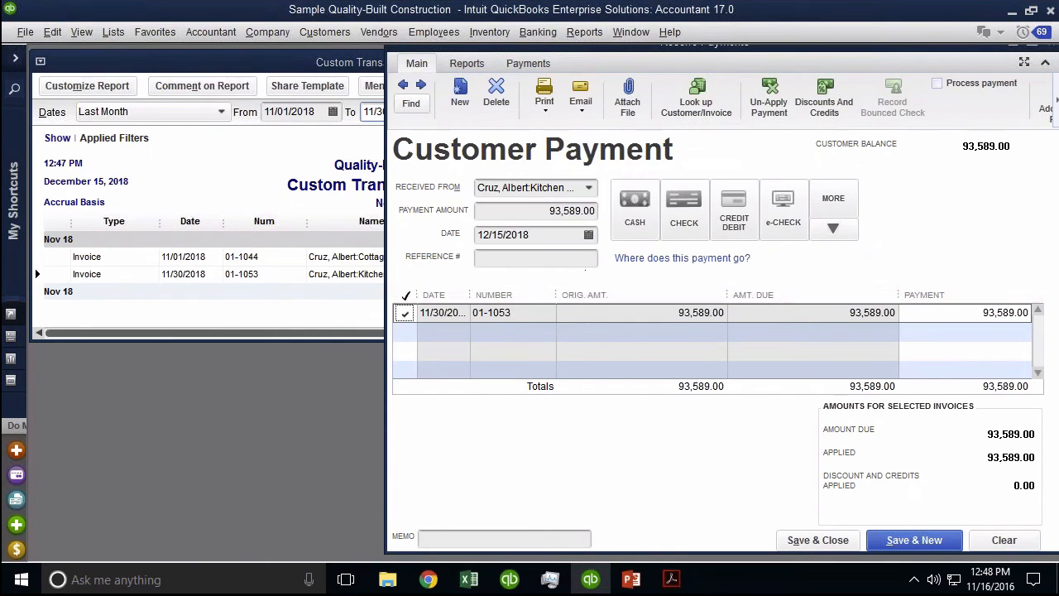
Step: Make the payment a check payment with check number 123
{"action": "left_click", "coordinate": [570, 260]}
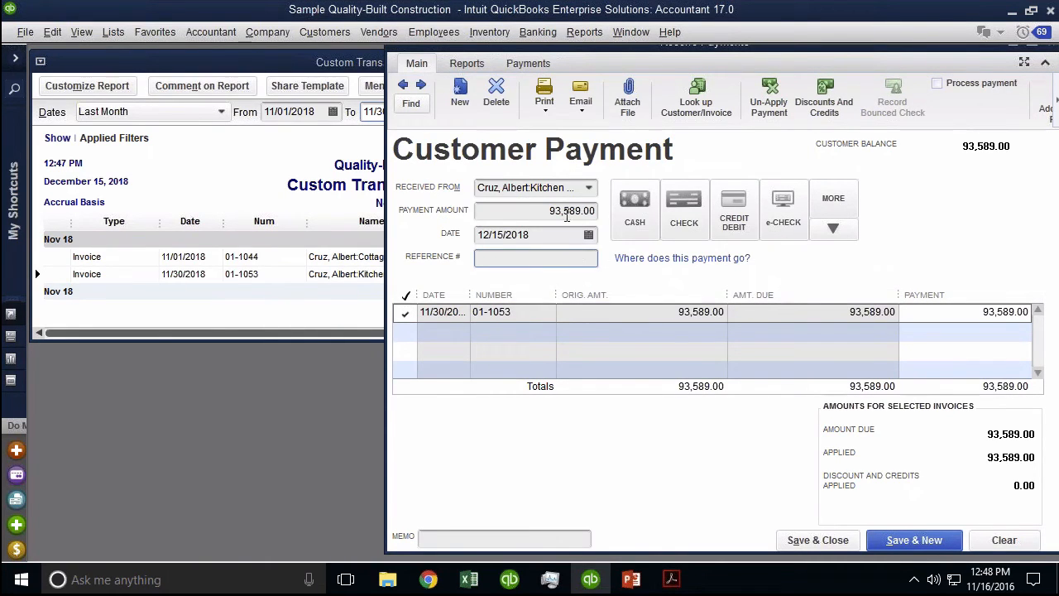
{"action": "left_click", "coordinate": [693, 204]}
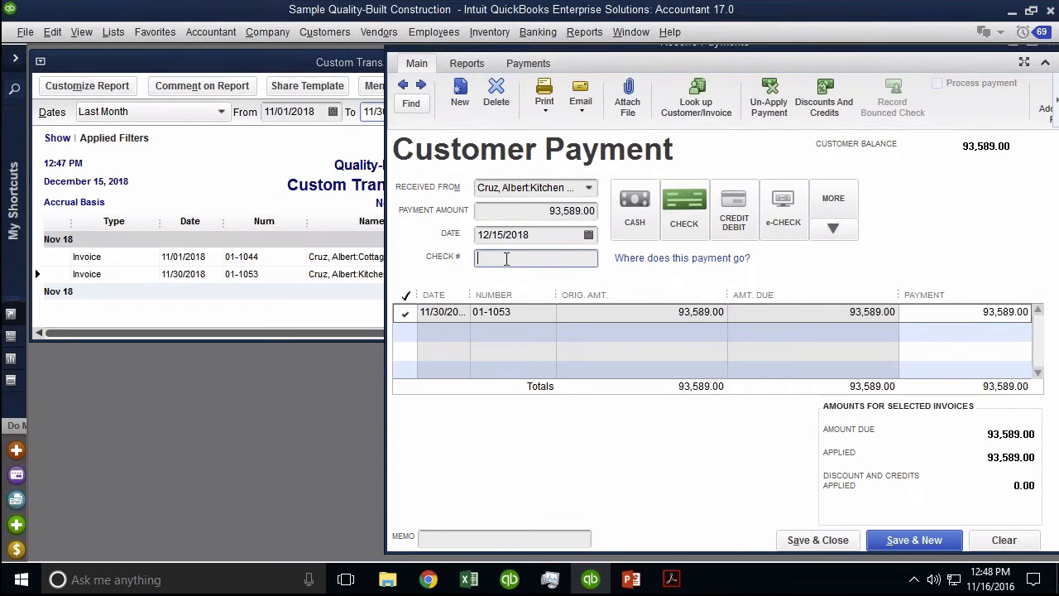
{"action": "type", "text": "123"}
Step: Compare the payment's date with the report's November date range by moving the payment window clear of the report
{"action": "left_click_drag", "start_coordinate": [536, 234], "coordinate": [445, 234]}
{"action": "left_click_drag", "start_coordinate": [497, 52], "coordinate": [696, 135]}
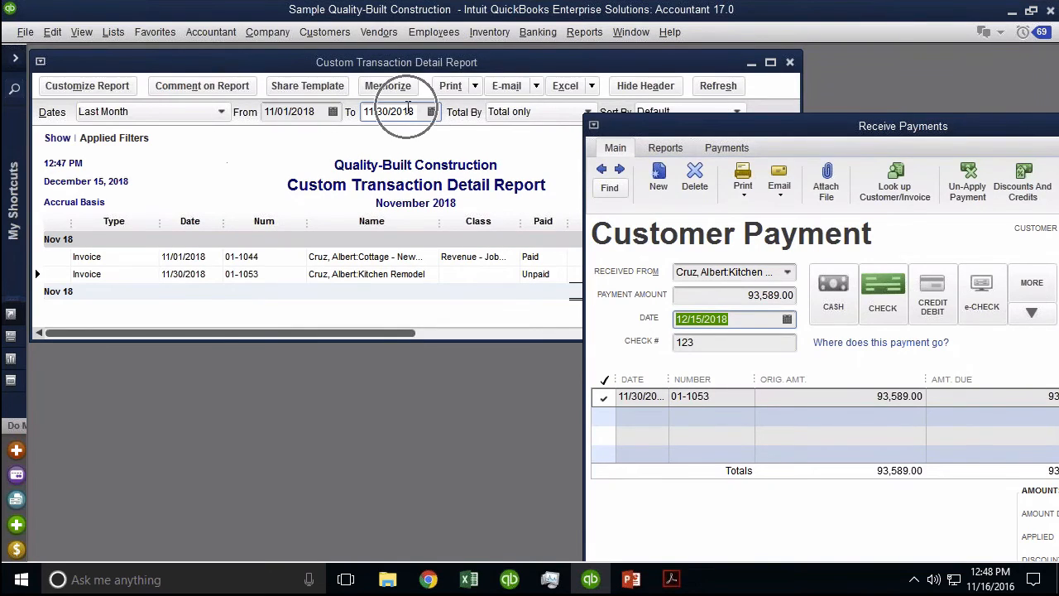
{"action": "left_click_drag", "start_coordinate": [745, 132], "coordinate": [411, 45]}
{"action": "left_click_drag", "start_coordinate": [263, 11], "coordinate": [347, 319]}
{"action": "left_click", "coordinate": [539, 286]}
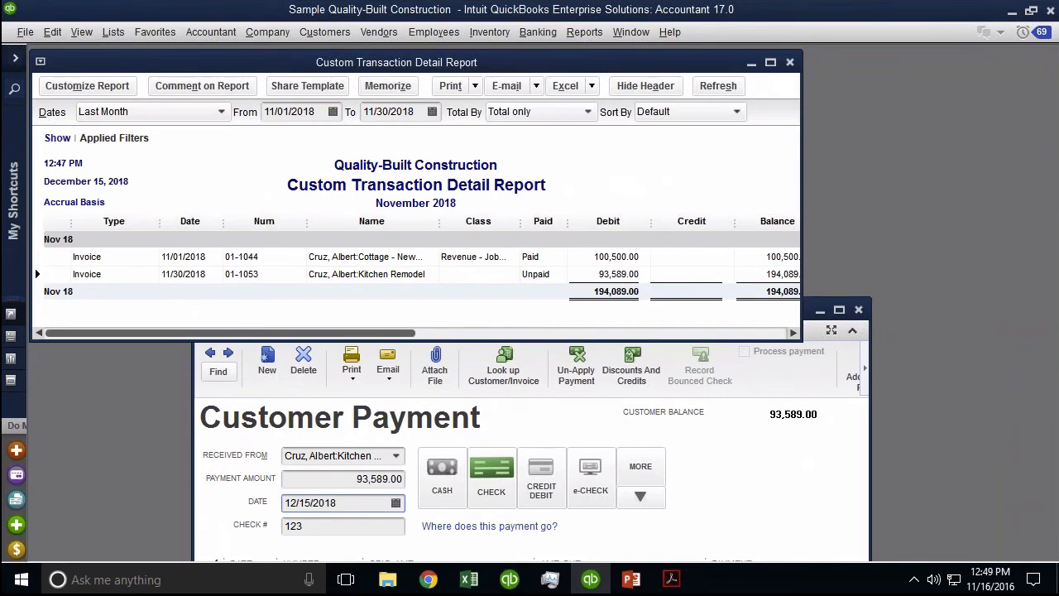
{"action": "left_click", "coordinate": [739, 472]}
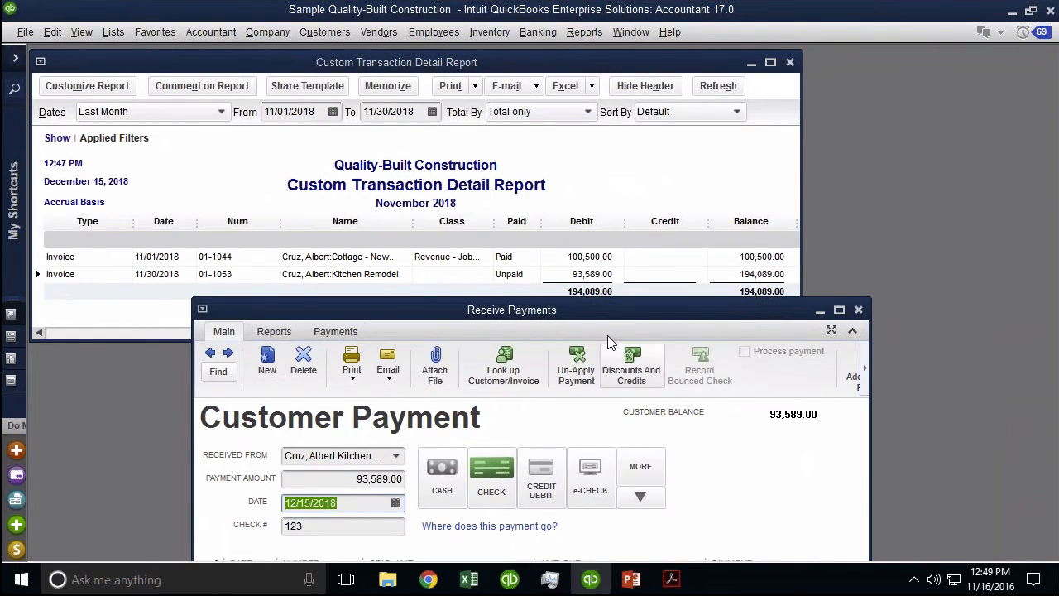
Step: Bring the whole payment form back into view, then save and close the Kitchen Remodel payment
{"action": "left_click_drag", "start_coordinate": [617, 305], "coordinate": [612, 59]}
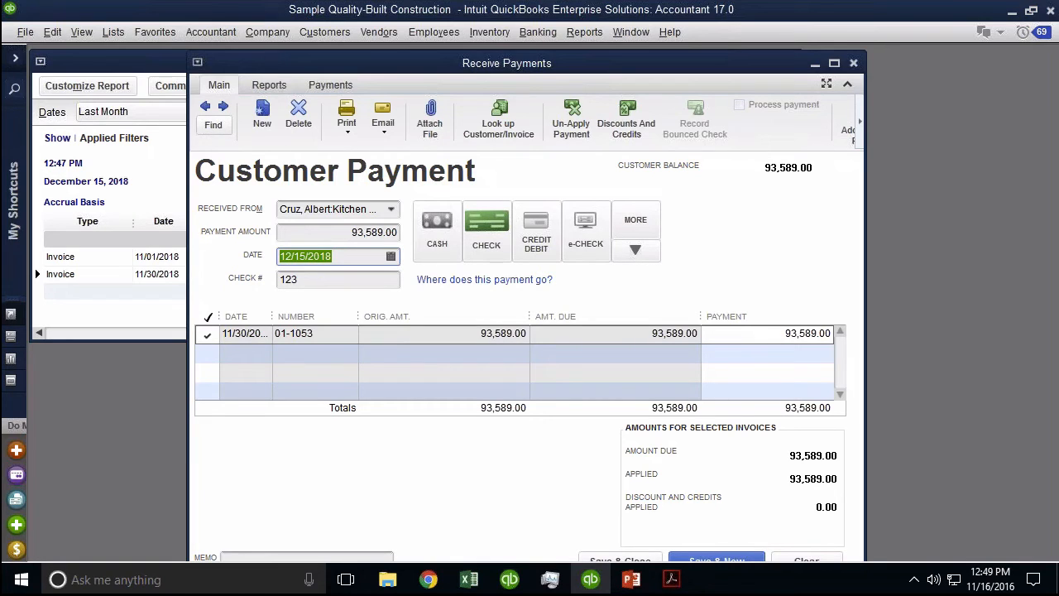
{"action": "left_click_drag", "start_coordinate": [701, 81], "coordinate": [713, 59]}
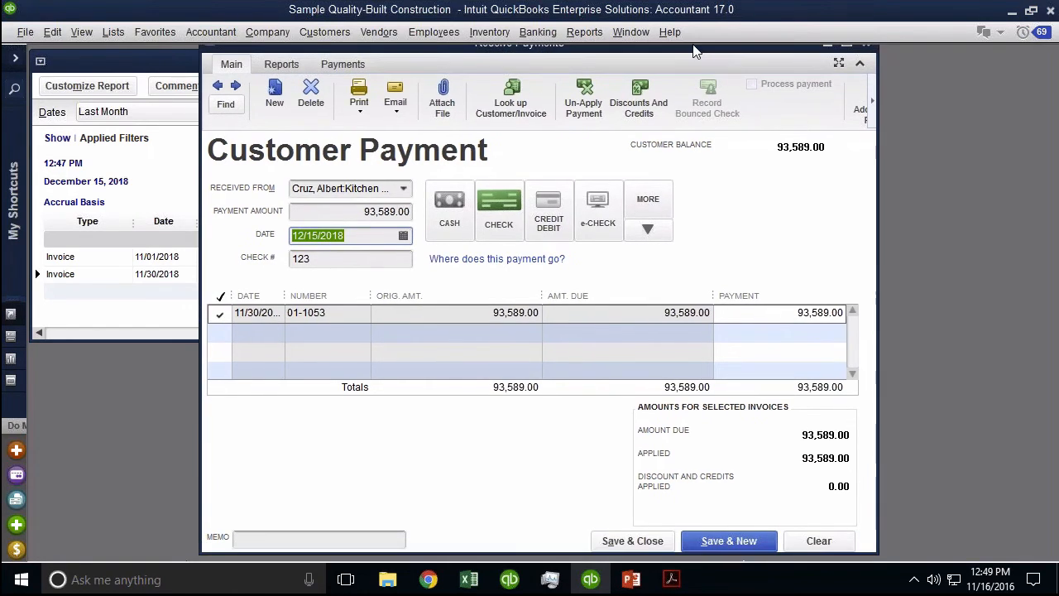
{"action": "key", "text": "ctrl"}
{"action": "key", "text": "ctrl"}
{"action": "left_click", "coordinate": [633, 540]}
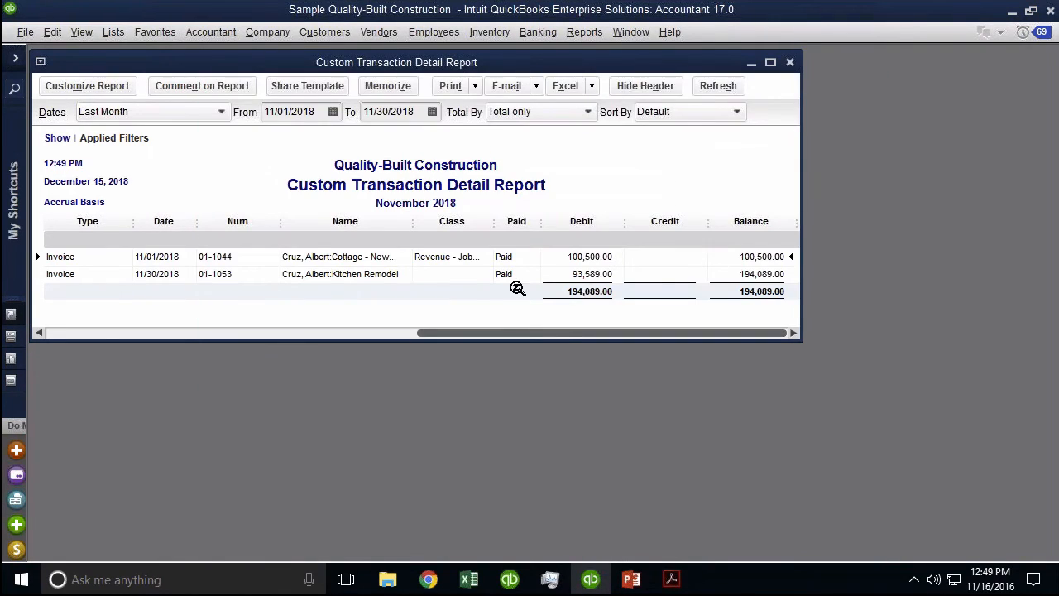
Step: Set the report's Open Balance / Aging advanced option to Report Date and apply the modification
{"action": "left_click_drag", "start_coordinate": [326, 111], "coordinate": [248, 114]}
{"action": "key", "text": "Tab"}
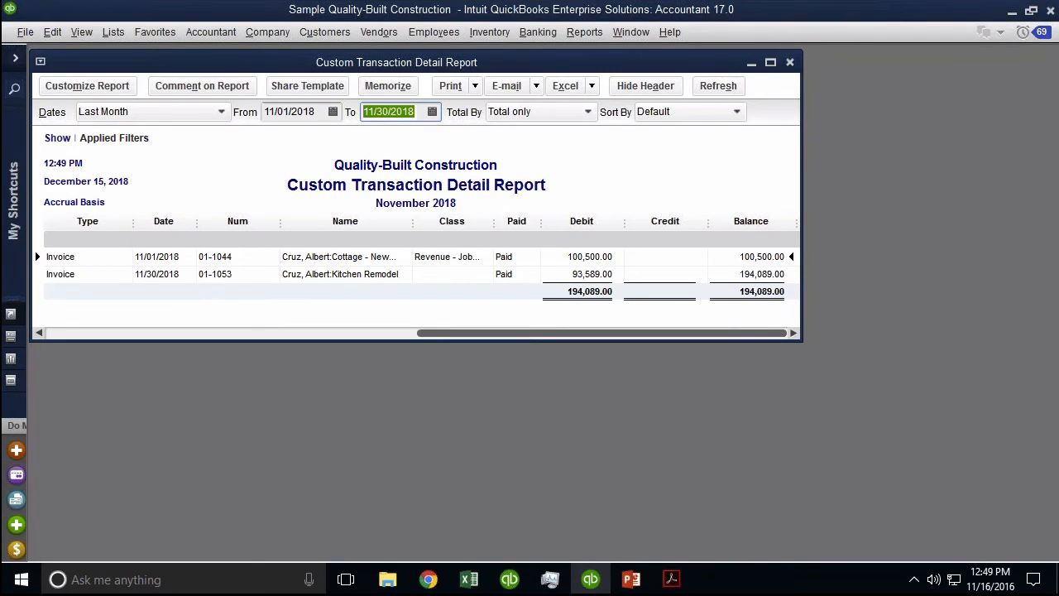
{"action": "left_click", "coordinate": [72, 87]}
{"action": "left_click", "coordinate": [72, 87]}
{"action": "left_click_drag", "start_coordinate": [790, 133], "coordinate": [704, 123]}
{"action": "left_click", "coordinate": [897, 430]}
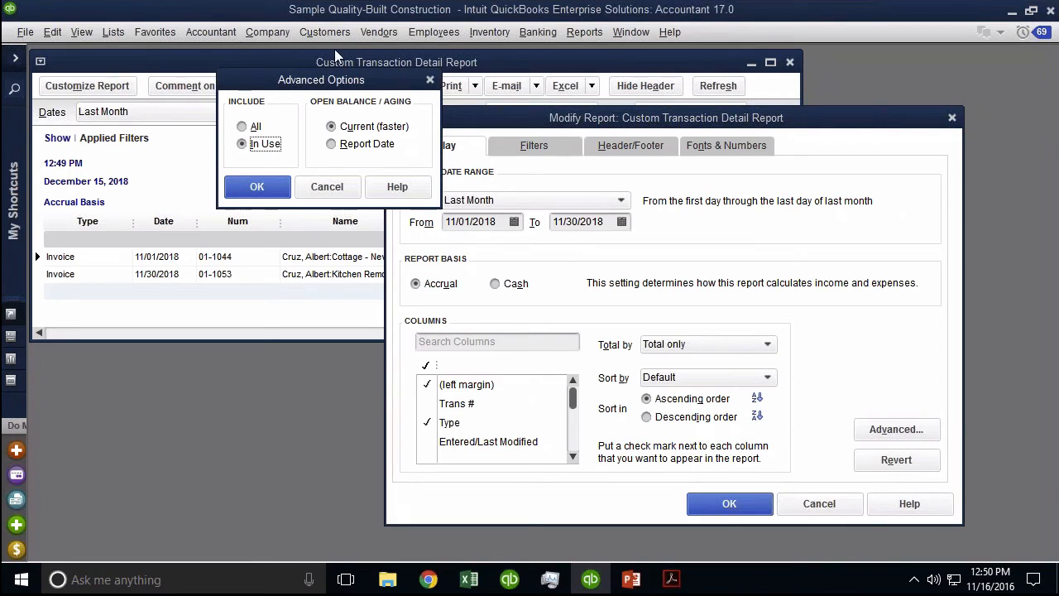
{"action": "left_click_drag", "start_coordinate": [355, 80], "coordinate": [384, 311]}
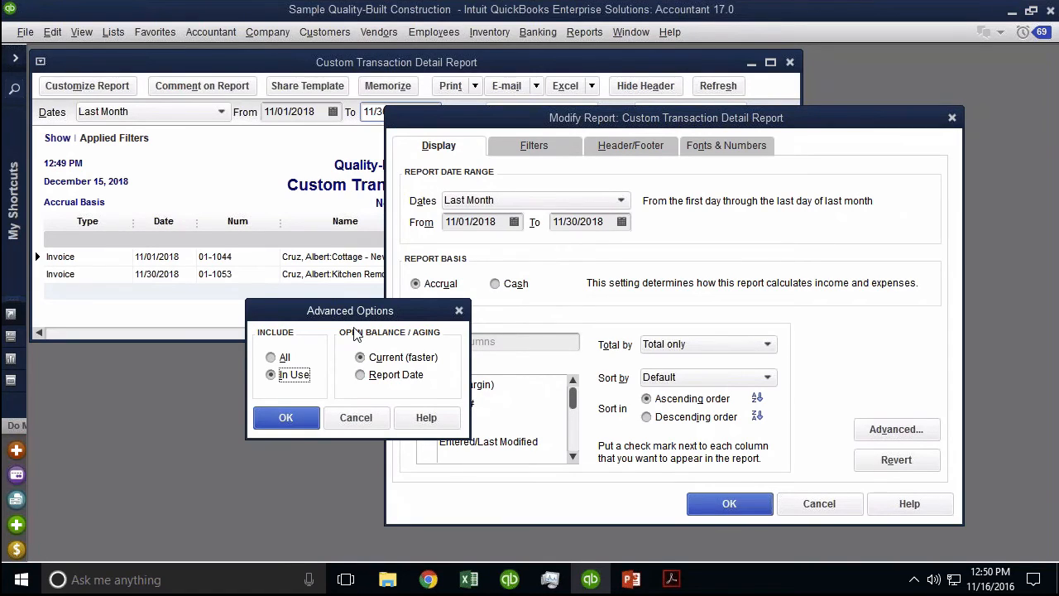
{"action": "left_click", "coordinate": [368, 375]}
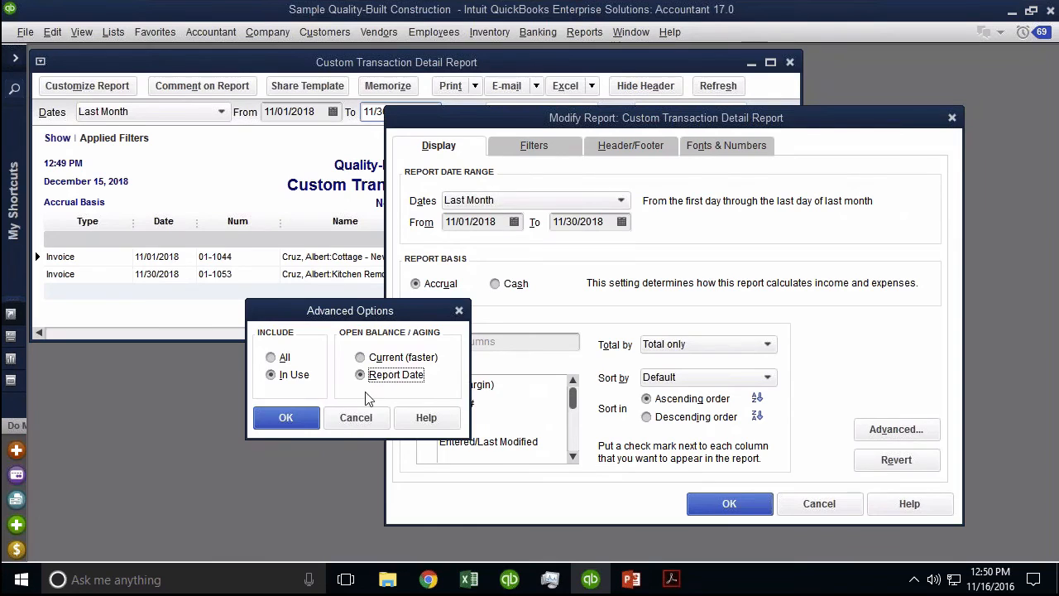
{"action": "left_click", "coordinate": [286, 417]}
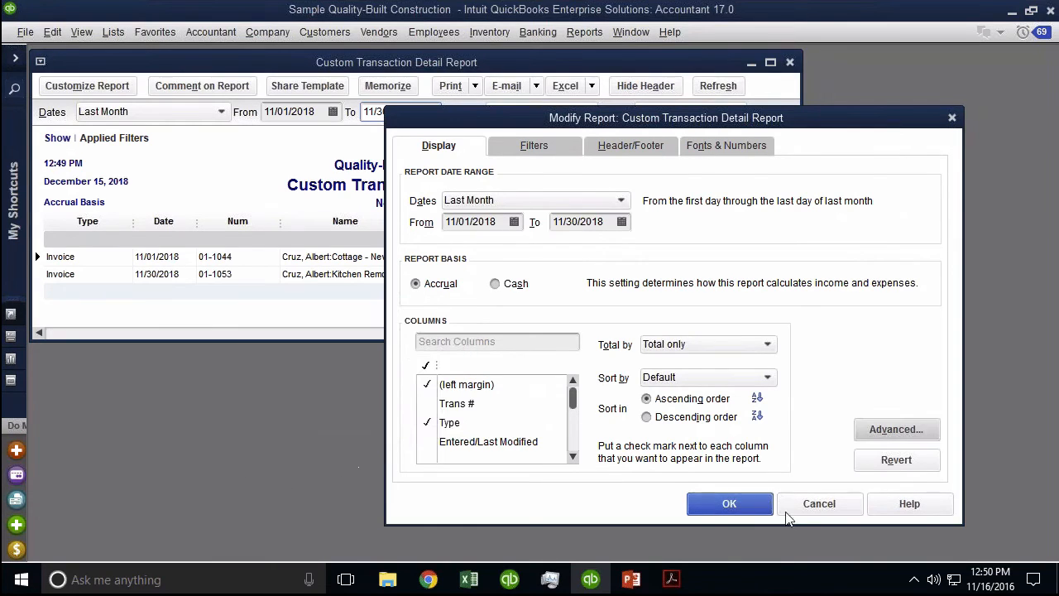
{"action": "left_click", "coordinate": [728, 503]}
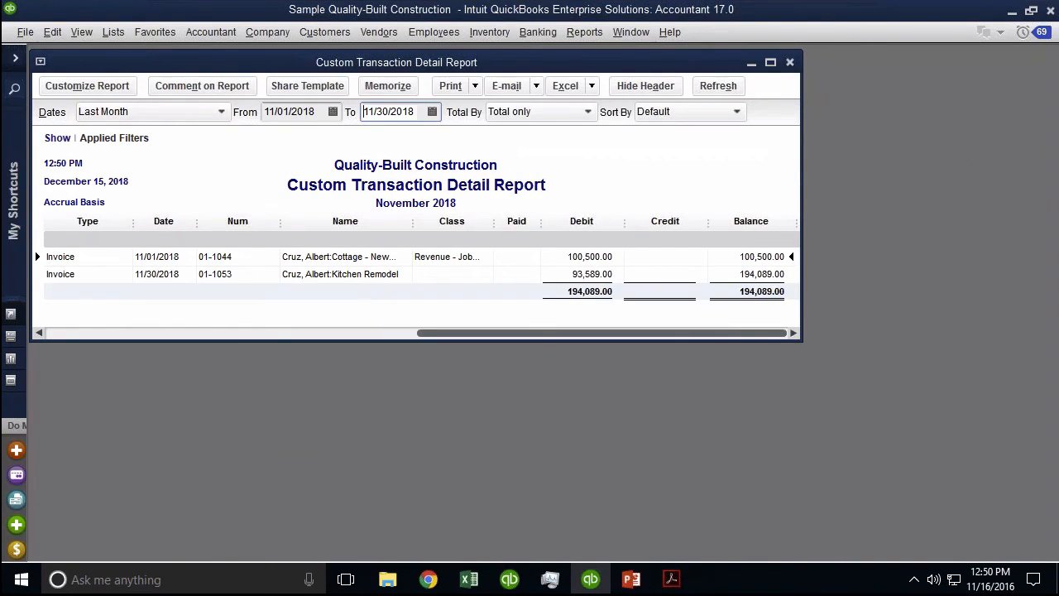
Step: Widen the Paid column and add the Open Balance column to the report by searching the columns for "open"
{"action": "left_click_drag", "start_coordinate": [542, 221], "coordinate": [554, 221]}
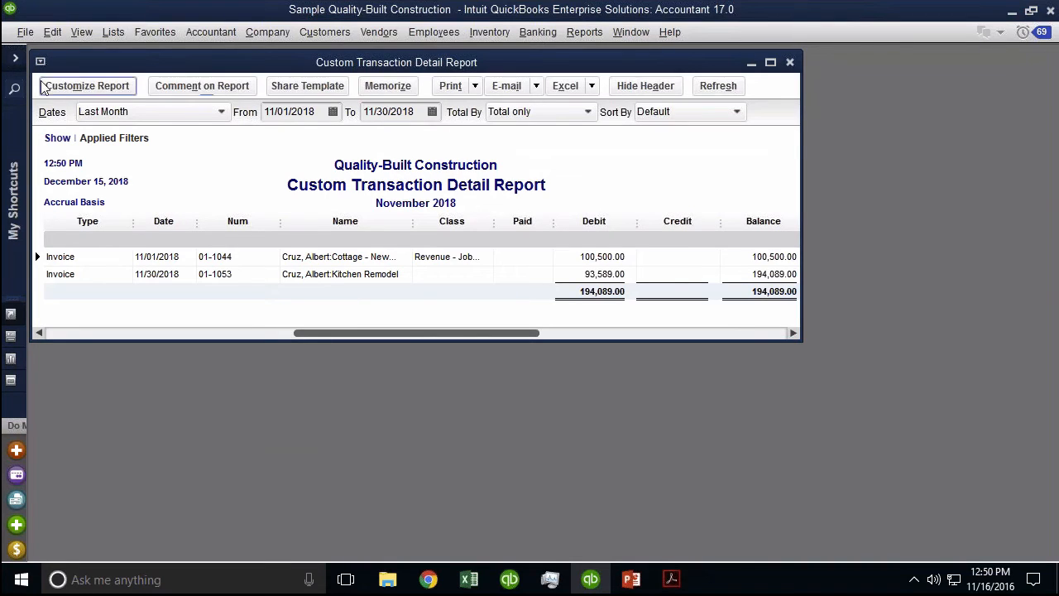
{"action": "left_click", "coordinate": [83, 88]}
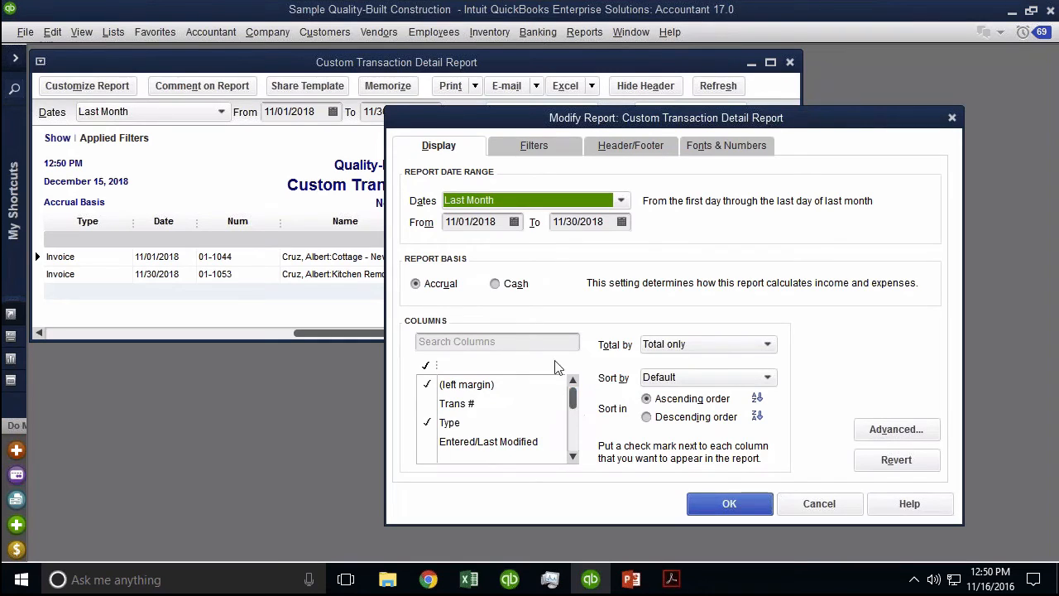
{"action": "left_click", "coordinate": [510, 345]}
{"action": "type", "text": "open"}
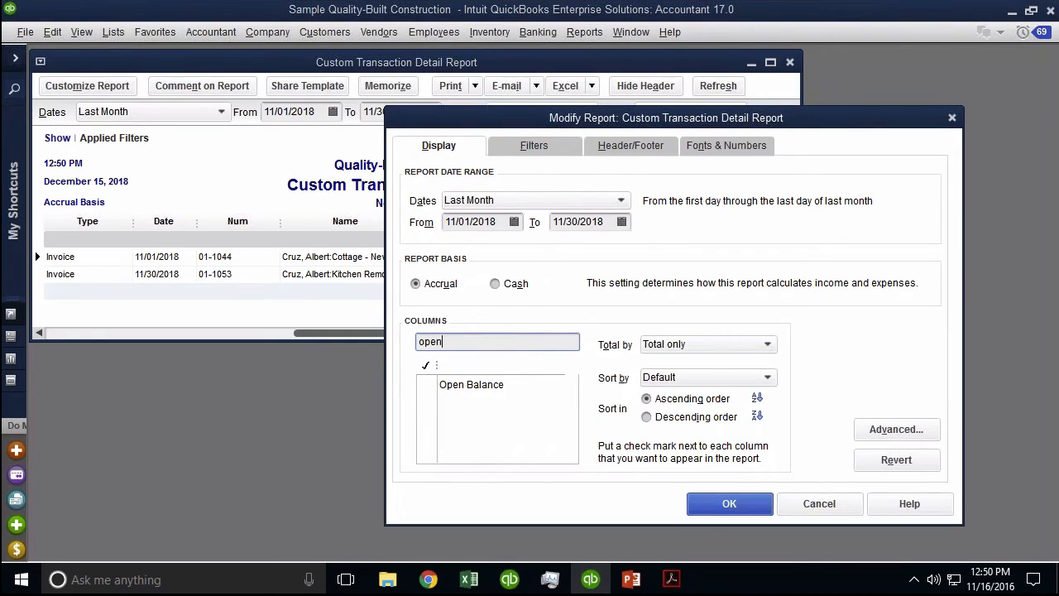
{"action": "left_click", "coordinate": [427, 384]}
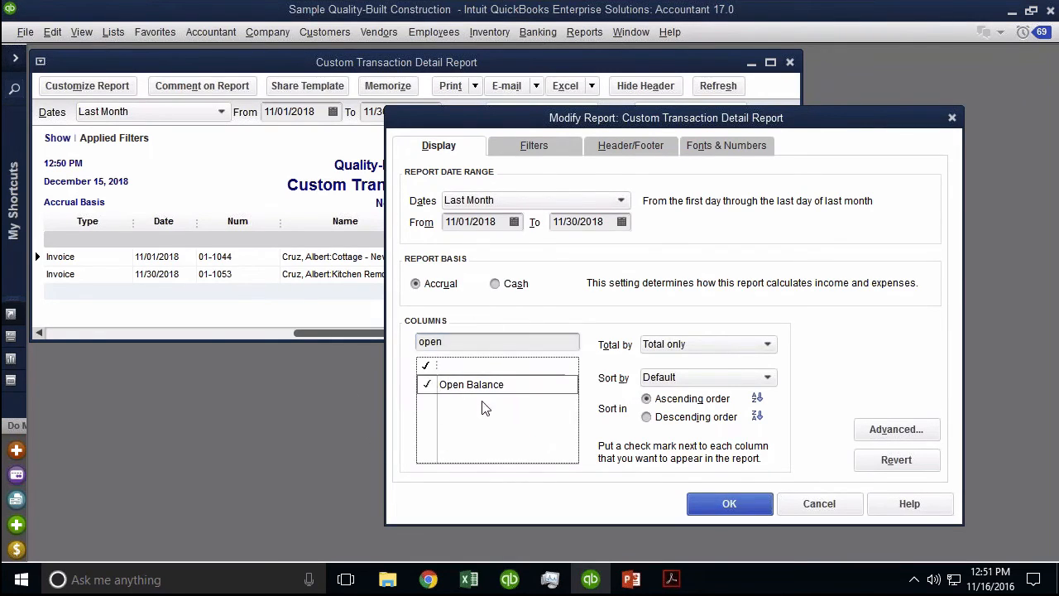
{"action": "left_click", "coordinate": [729, 503]}
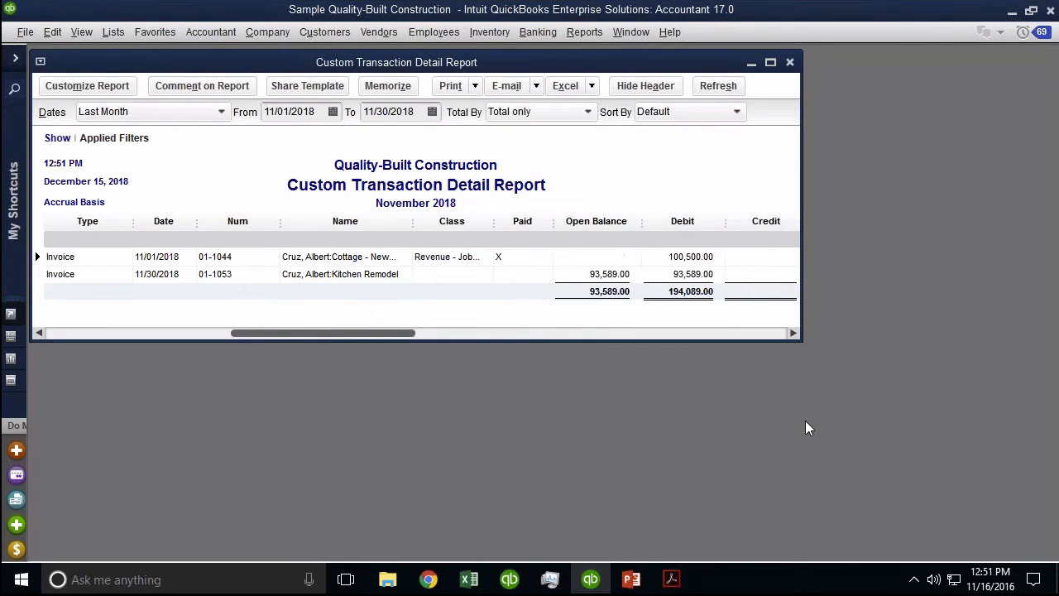
Step: Enlarge the report window to fit all columns and widen the Class column slightly
{"action": "left_click_drag", "start_coordinate": [802, 340], "coordinate": [992, 417]}
{"action": "key", "text": "ctrl"}
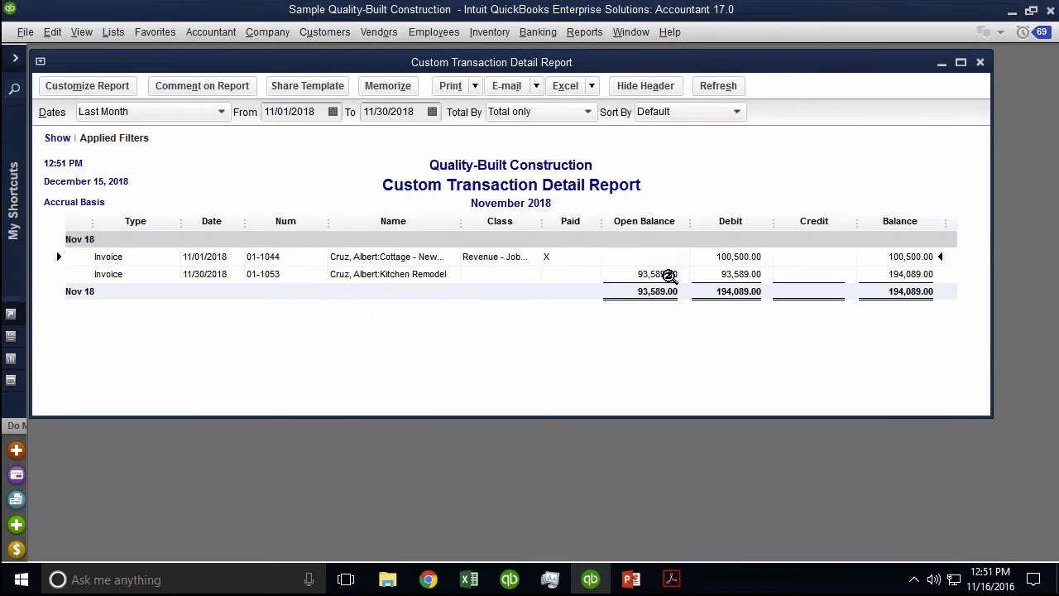
{"action": "left_click_drag", "start_coordinate": [546, 221], "coordinate": [555, 221]}
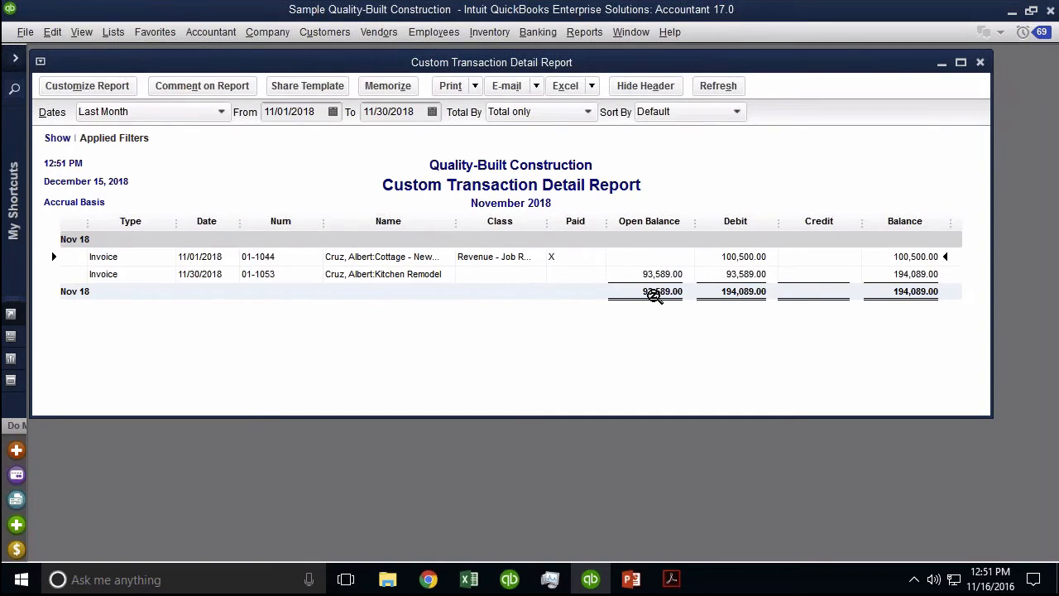
Step: Change the report's Open Balance / Aging advanced option to Current (faster) and apply the modification
{"action": "left_click", "coordinate": [417, 111]}
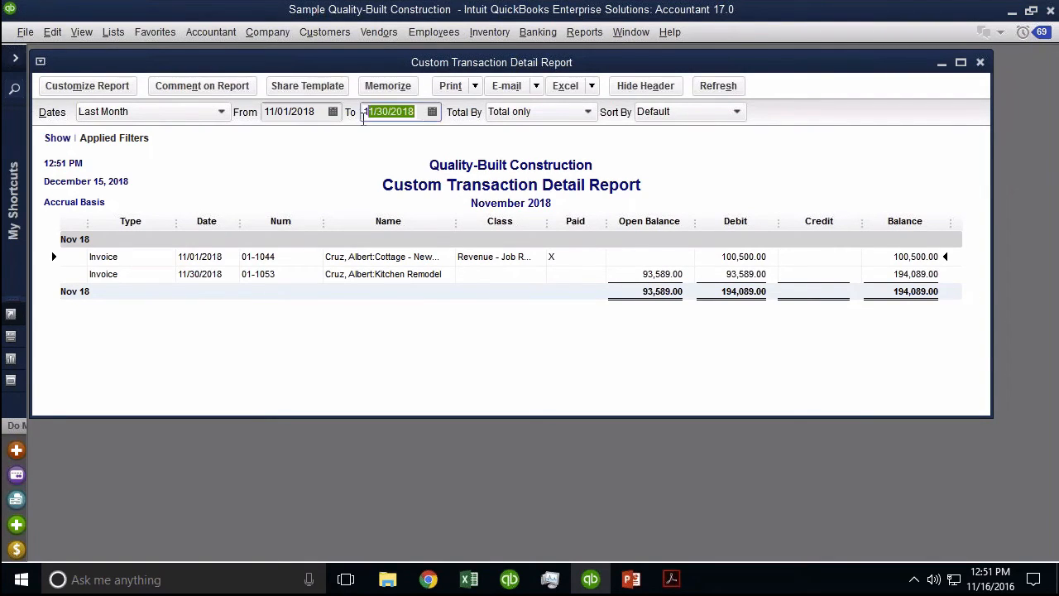
{"action": "left_click", "coordinate": [77, 94]}
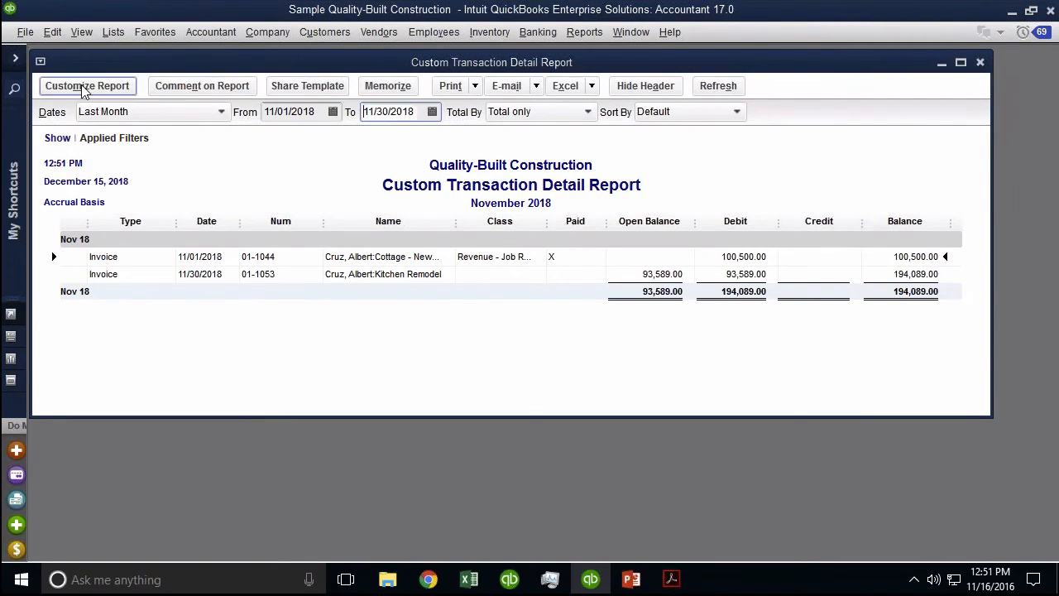
{"action": "left_click", "coordinate": [926, 431]}
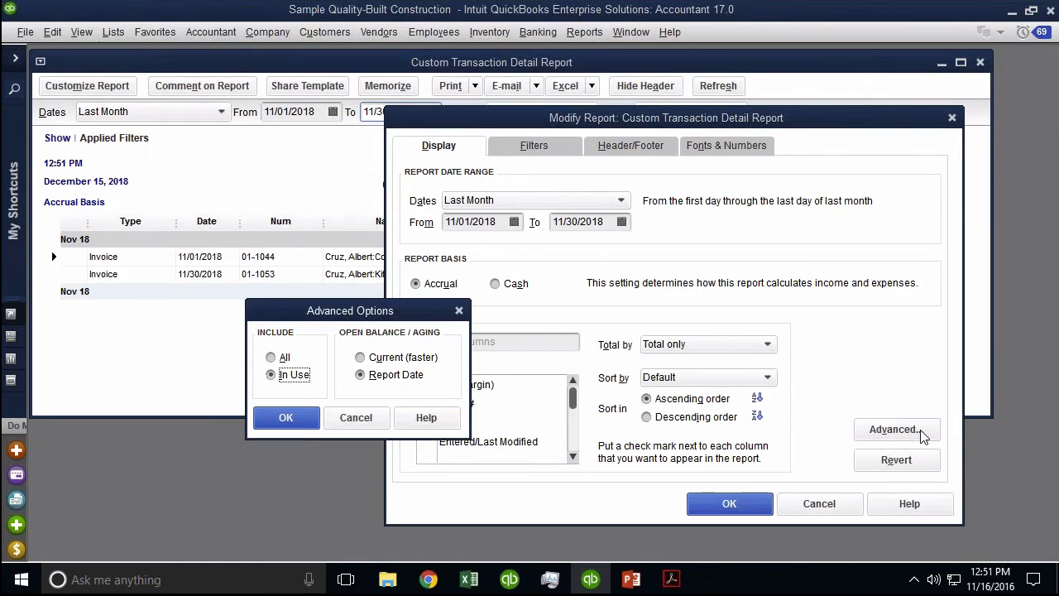
{"action": "left_click", "coordinate": [382, 377]}
{"action": "left_click", "coordinate": [383, 362]}
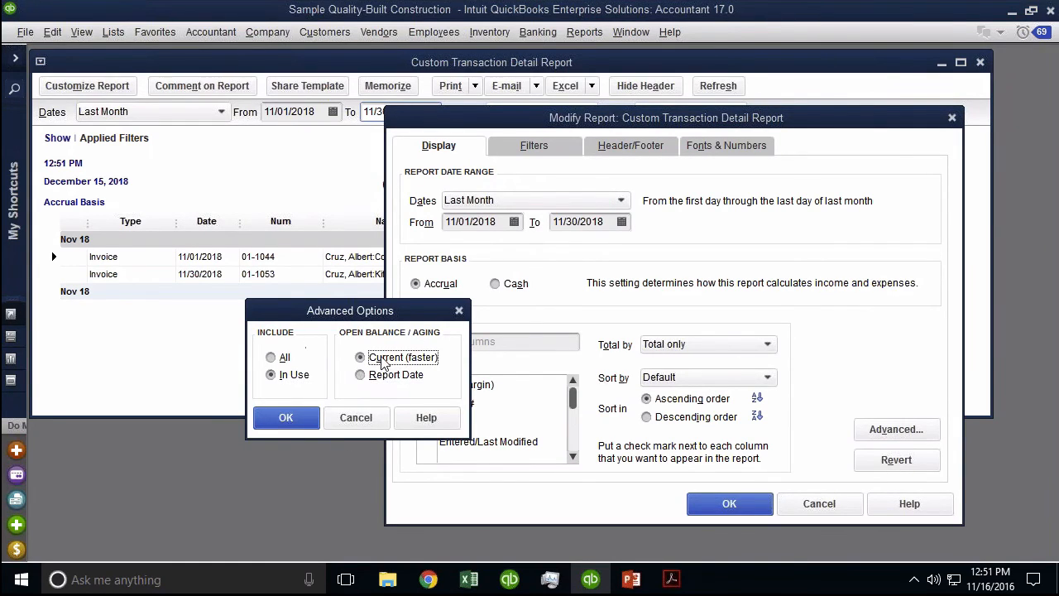
{"action": "left_click", "coordinate": [285, 418]}
{"action": "left_click", "coordinate": [730, 504]}
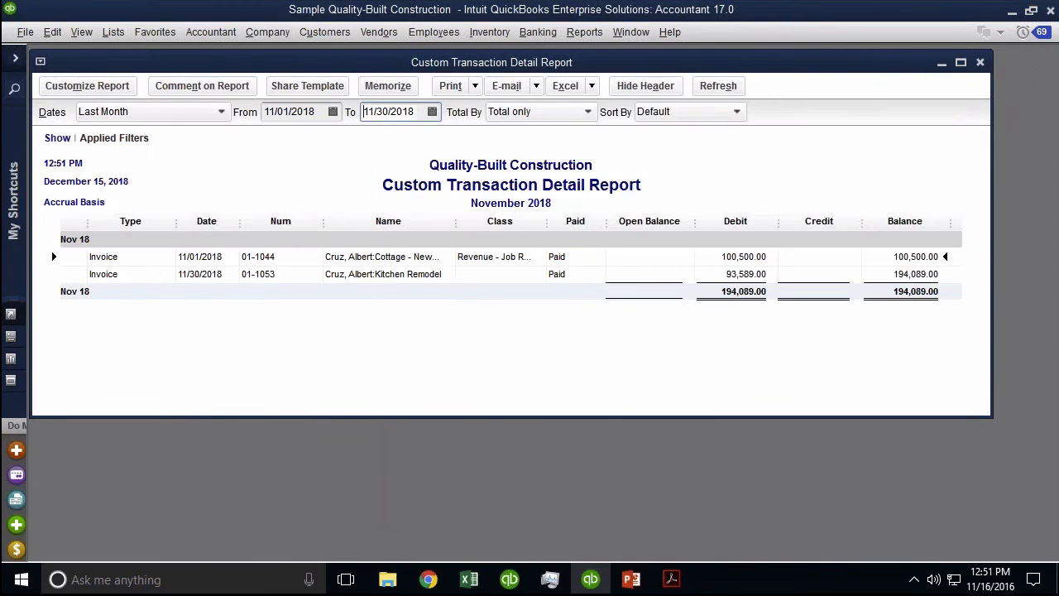
Step: Check the report's Open Balance / Aging advanced option and add the Aging column by searching the columns for "ag"
{"action": "left_click", "coordinate": [670, 280]}
{"action": "left_click", "coordinate": [87, 85]}
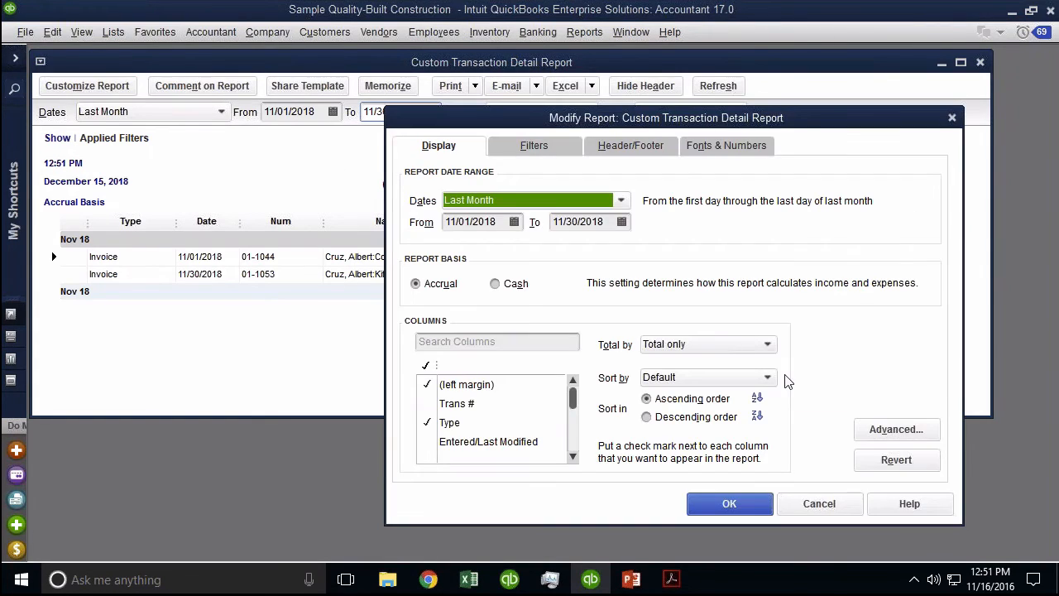
{"action": "left_click", "coordinate": [881, 438]}
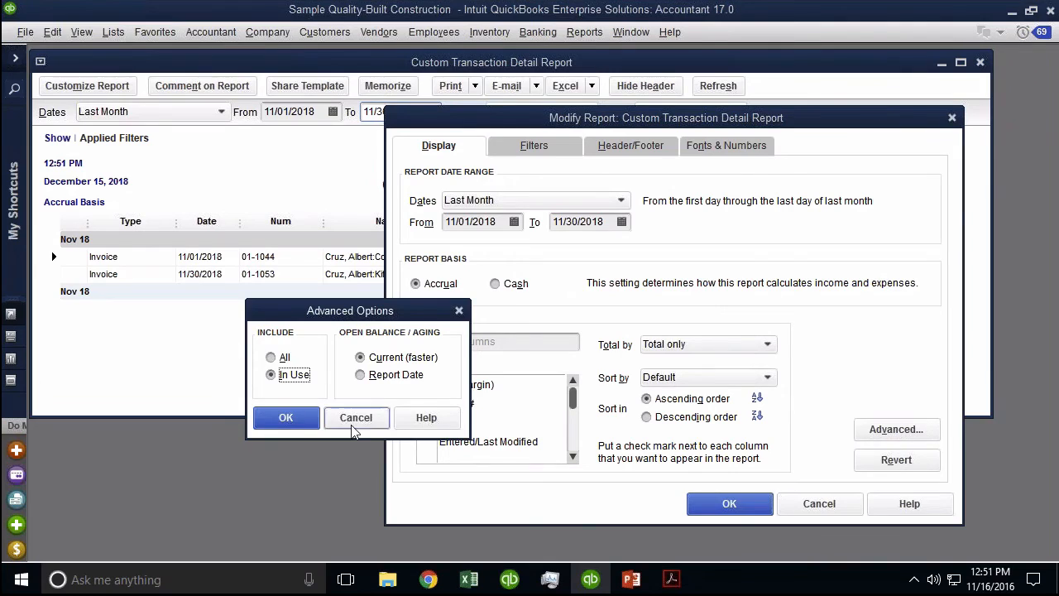
{"action": "left_click", "coordinate": [356, 417]}
{"action": "left_click", "coordinate": [484, 344]}
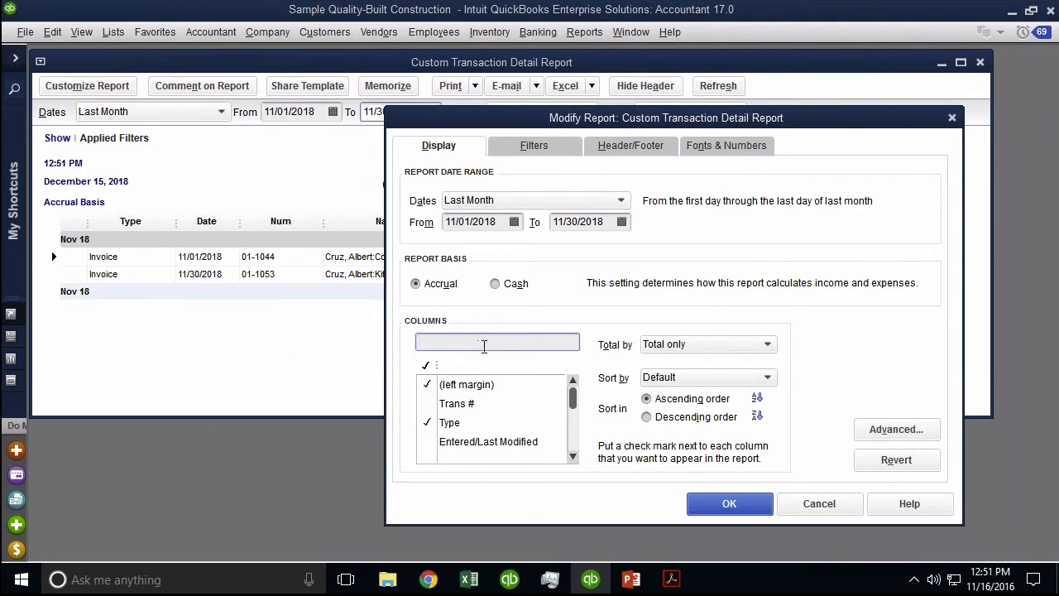
{"action": "type", "text": "age"}
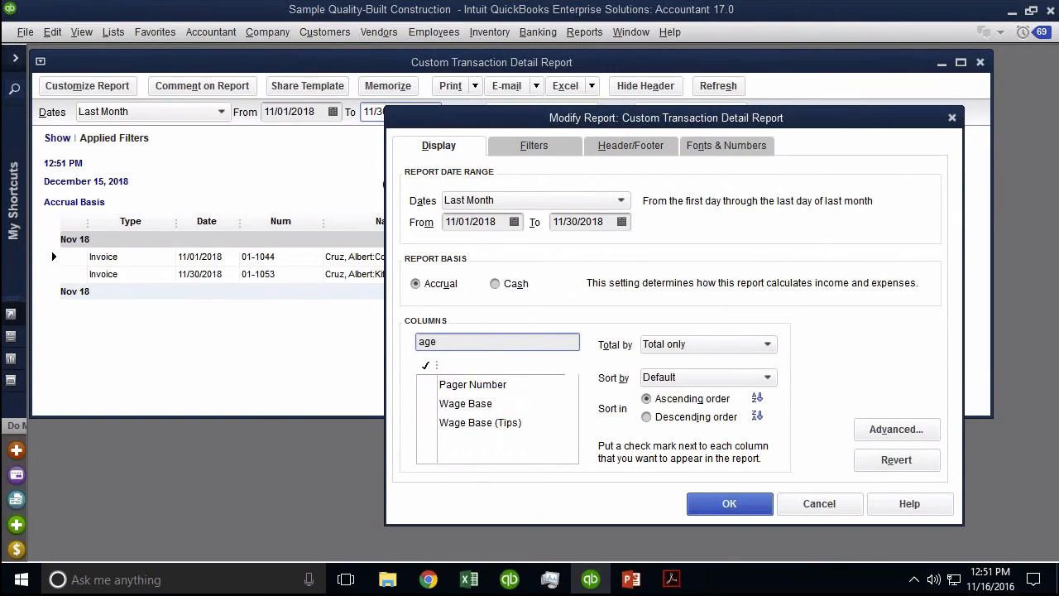
{"action": "key", "text": "BackSpace"}
{"action": "left_click", "coordinate": [465, 441]}
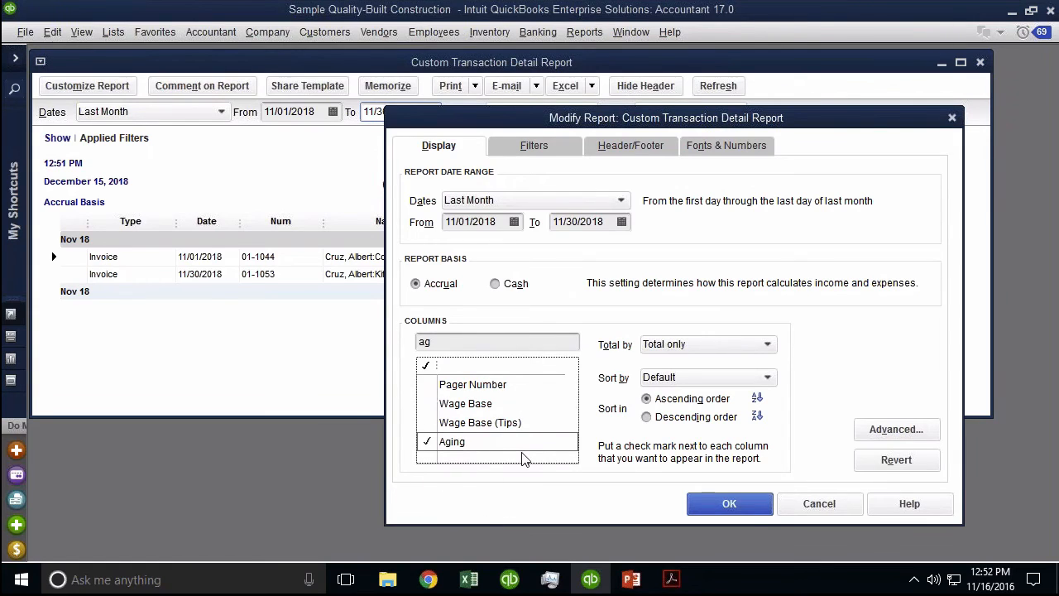
{"action": "left_click", "coordinate": [749, 507]}
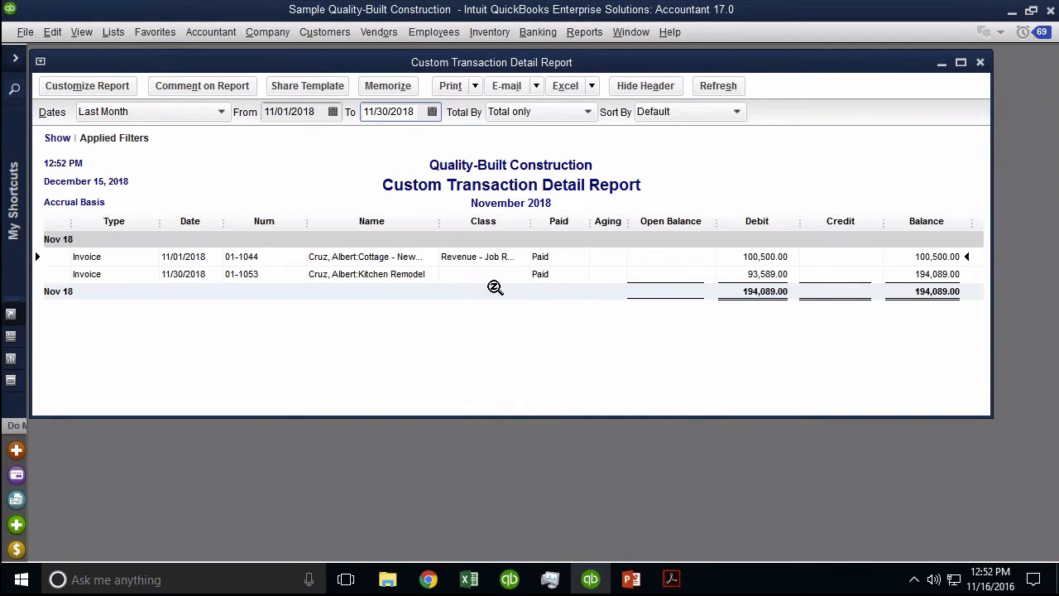
Step: Open the Kitchen Remodel invoice from the report and delete the payment applied to it through its transaction history
{"action": "double_click", "coordinate": [406, 273]}
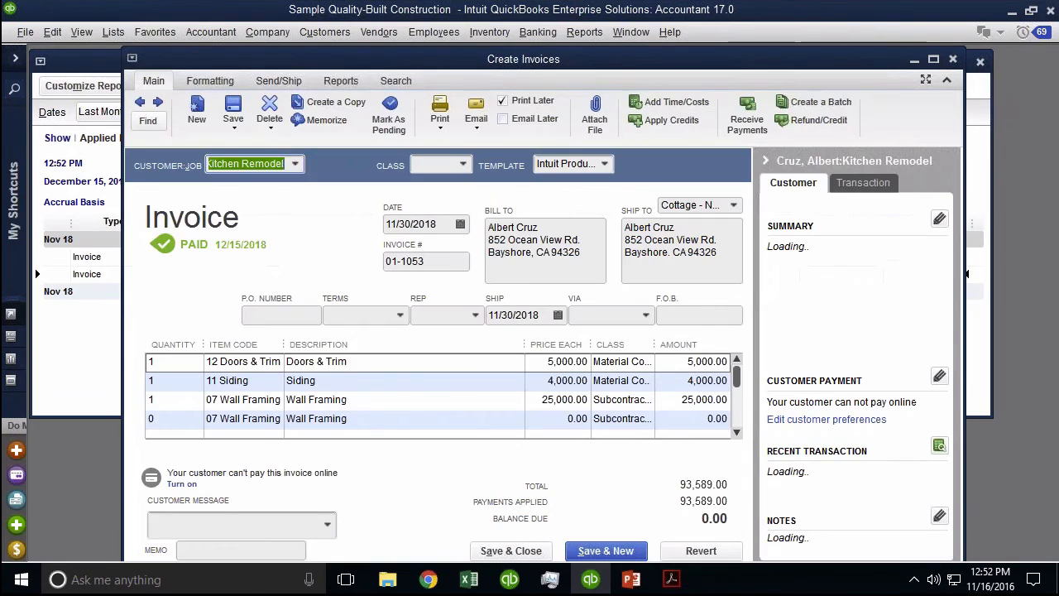
{"action": "key", "text": "ctrl+h"}
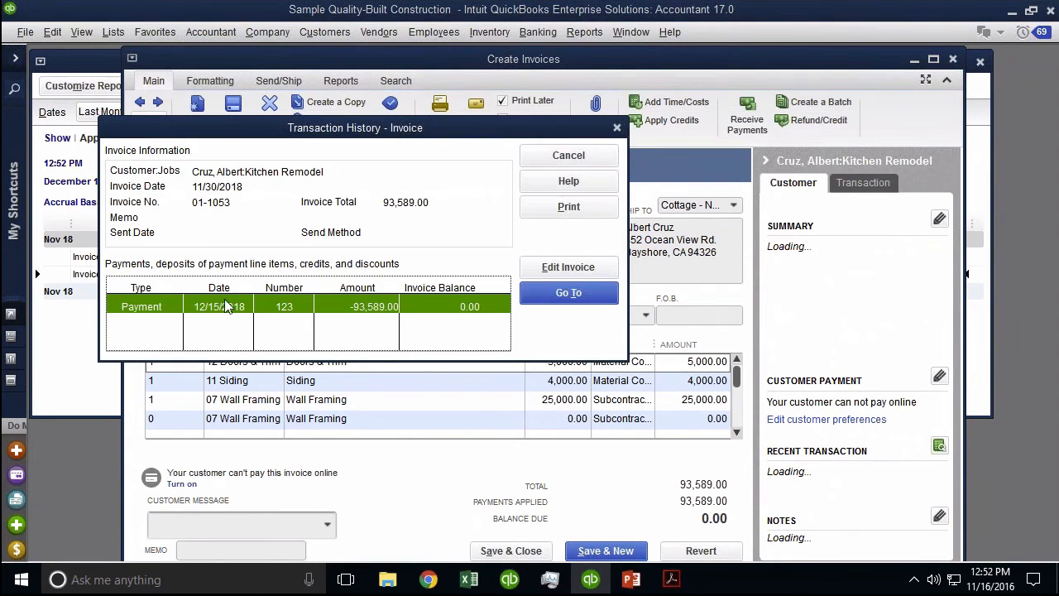
{"action": "key", "text": "Return"}
{"action": "right_click", "coordinate": [747, 217]}
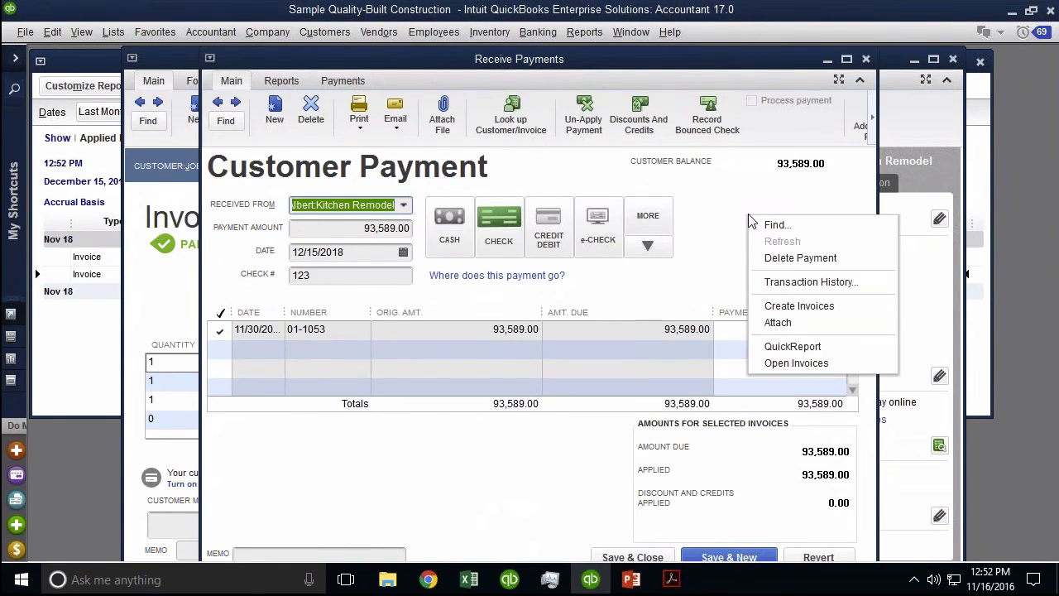
{"action": "left_click", "coordinate": [788, 258]}
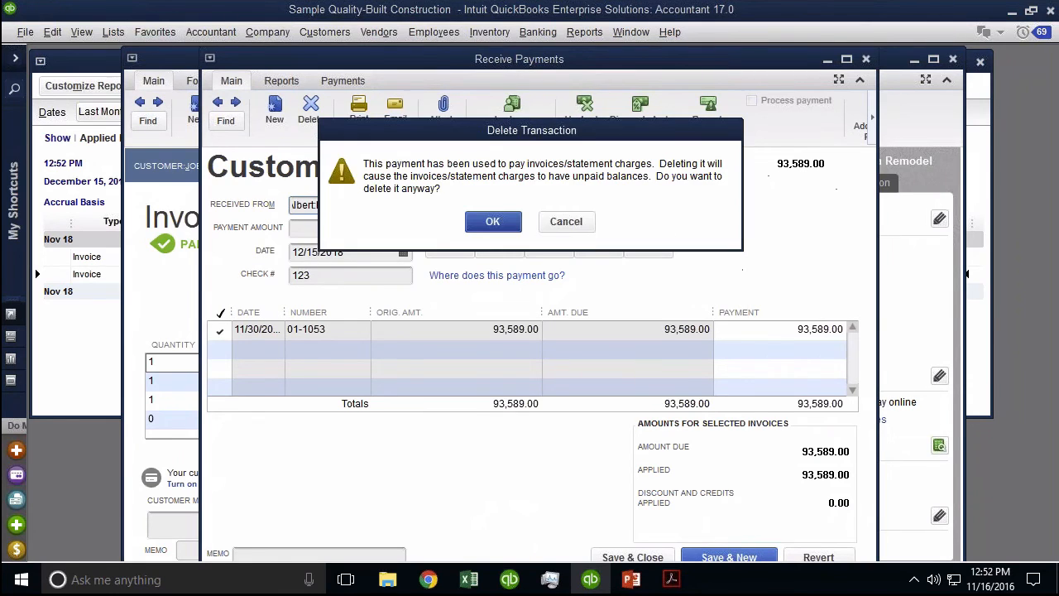
{"action": "key", "text": "Escape"}
{"action": "left_click", "coordinate": [635, 557]}
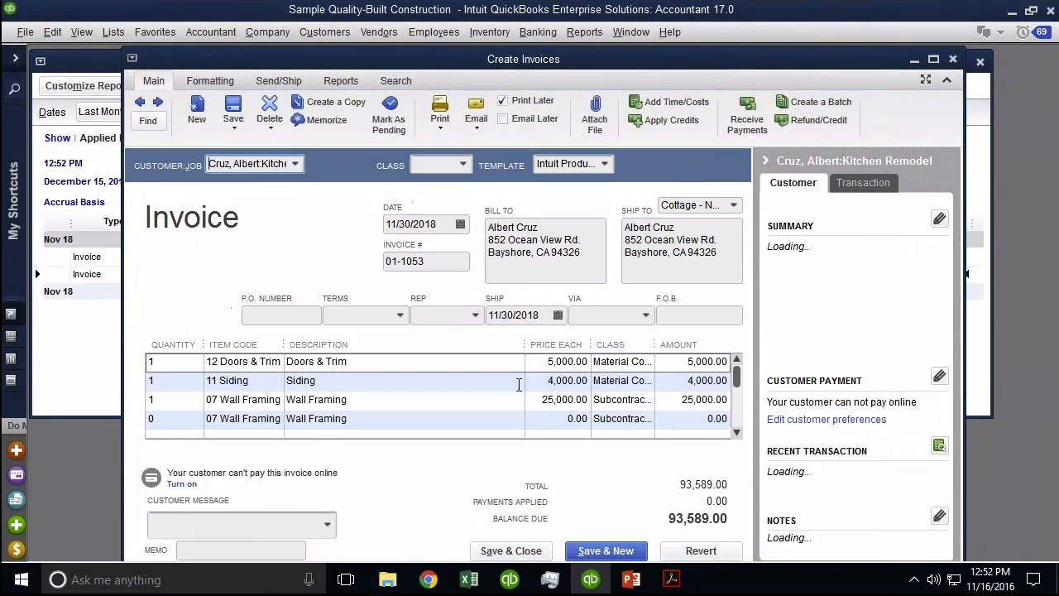
Step: Set the Kitchen Remodel invoice's terms to Due on receipt, save and close it, and record the changes
{"action": "left_click", "coordinate": [400, 316]}
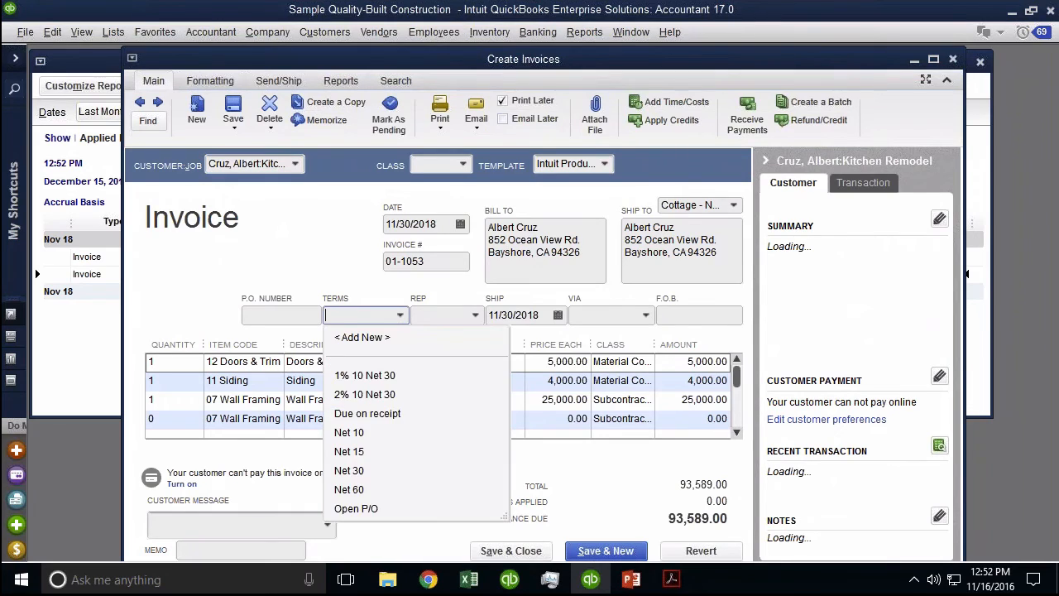
{"action": "left_click", "coordinate": [364, 413]}
{"action": "left_click", "coordinate": [529, 551]}
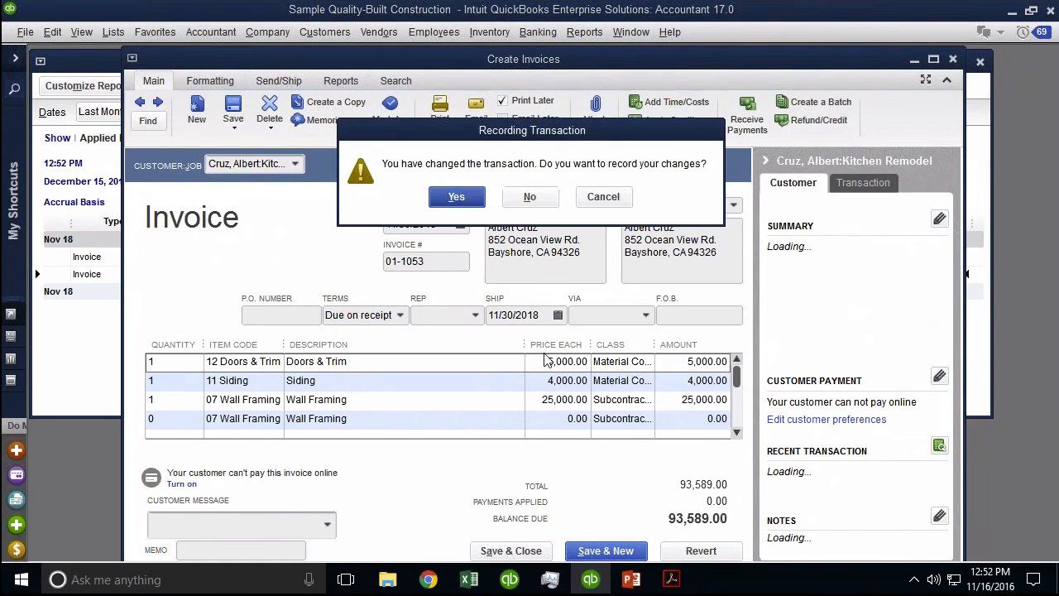
{"action": "left_click", "coordinate": [442, 197]}
{"action": "left_click", "coordinate": [451, 244]}
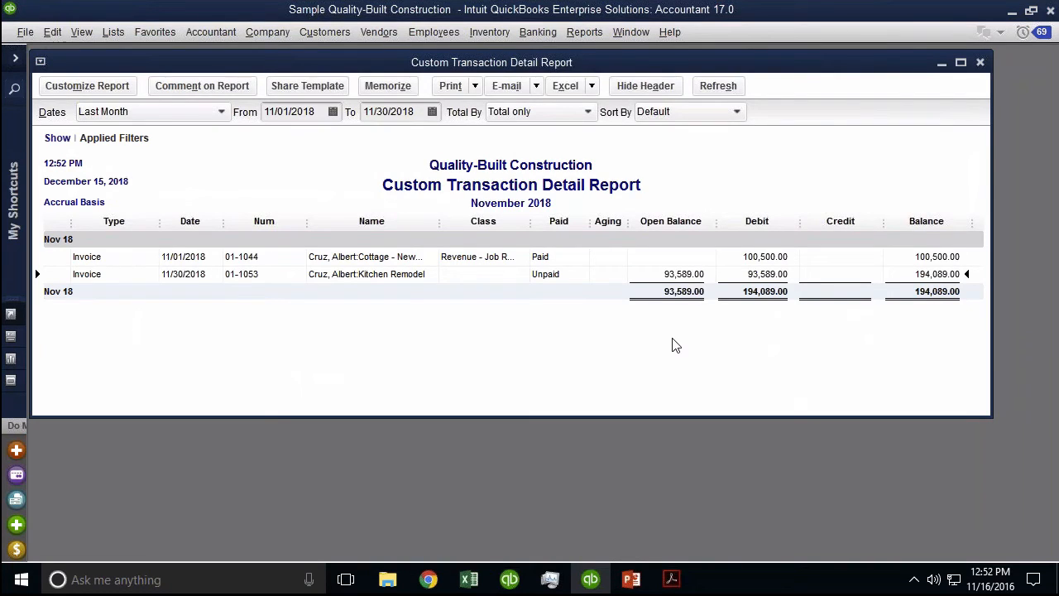
Step: Widen the report's Aging column slightly and change the Kitchen Remodel invoice's date to 11/01/2018, recording the change
{"action": "mouse_move", "coordinate": [631, 221]}
{"action": "left_mouse_down"}
{"action": "mouse_move", "coordinate": [652, 221]}
{"action": "mouse_move", "coordinate": [634, 221]}
{"action": "left_mouse_up"}
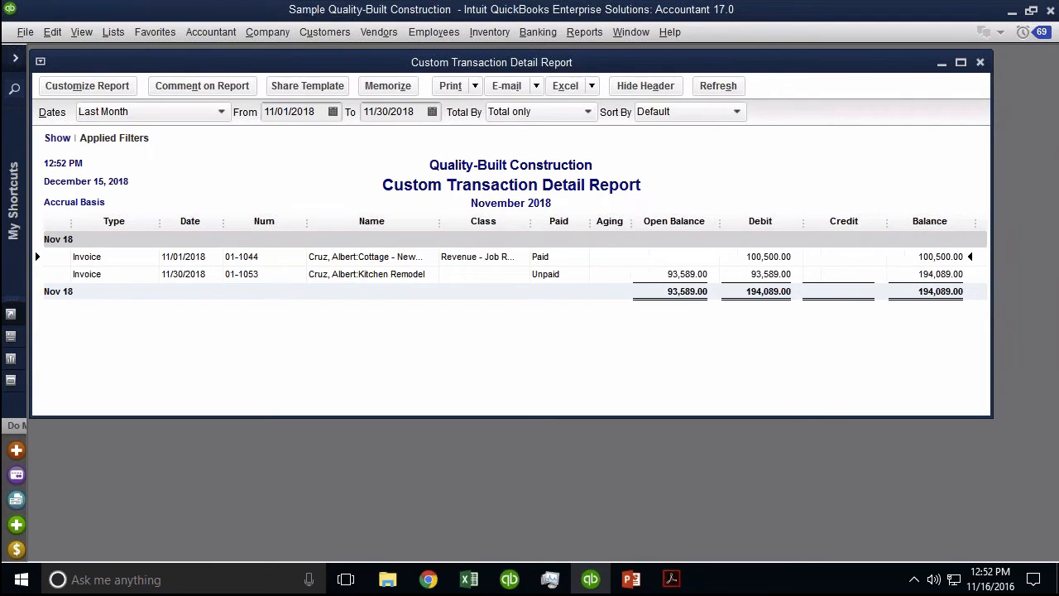
{"action": "double_click", "coordinate": [528, 274]}
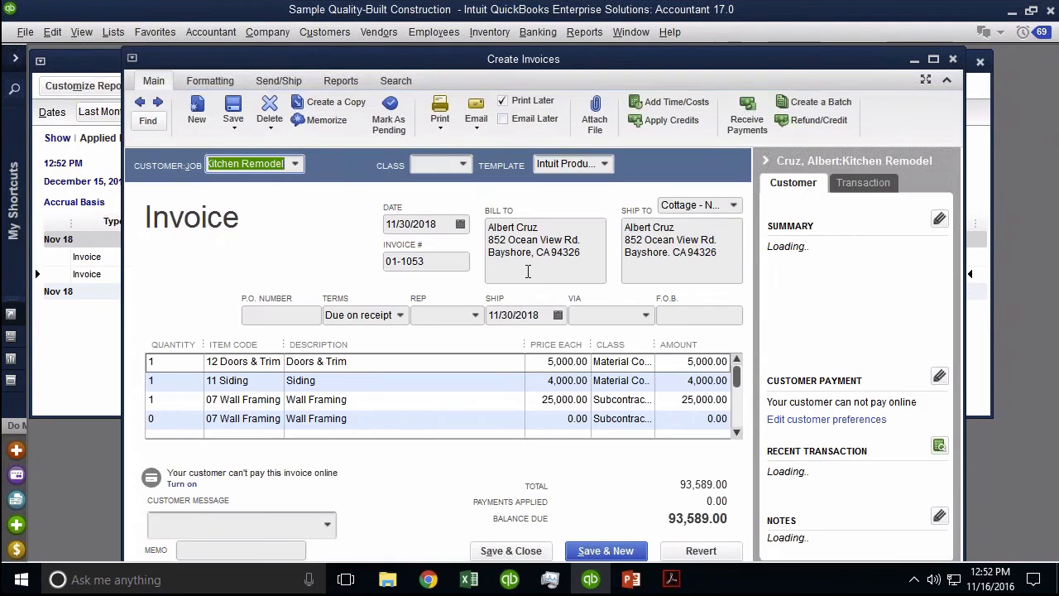
{"action": "left_click", "coordinate": [549, 315]}
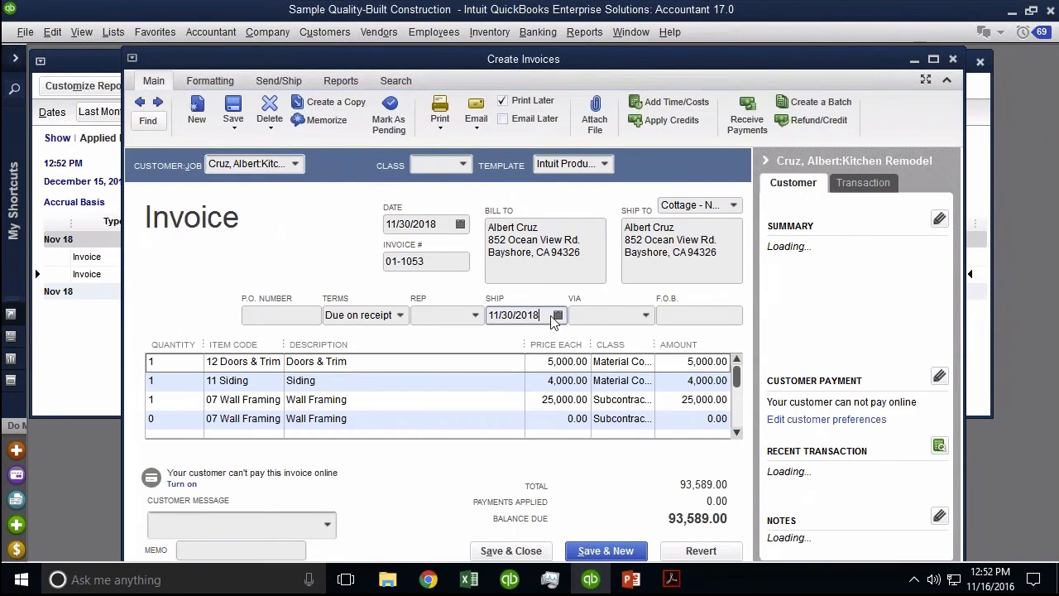
{"action": "left_click", "coordinate": [460, 224]}
{"action": "left_click", "coordinate": [481, 234]}
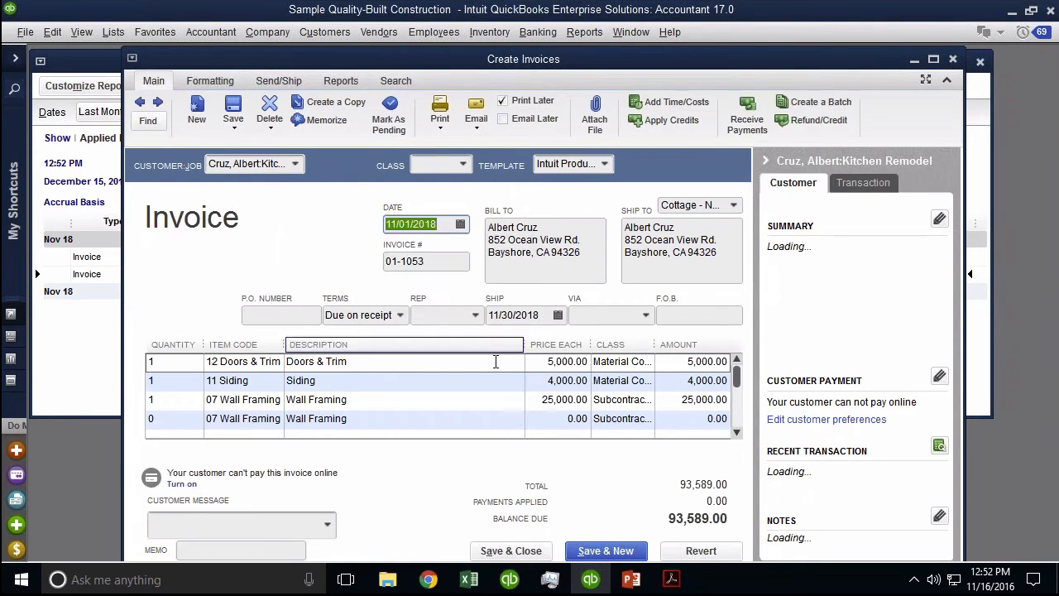
{"action": "left_click", "coordinate": [511, 551]}
{"action": "left_click", "coordinate": [463, 198]}
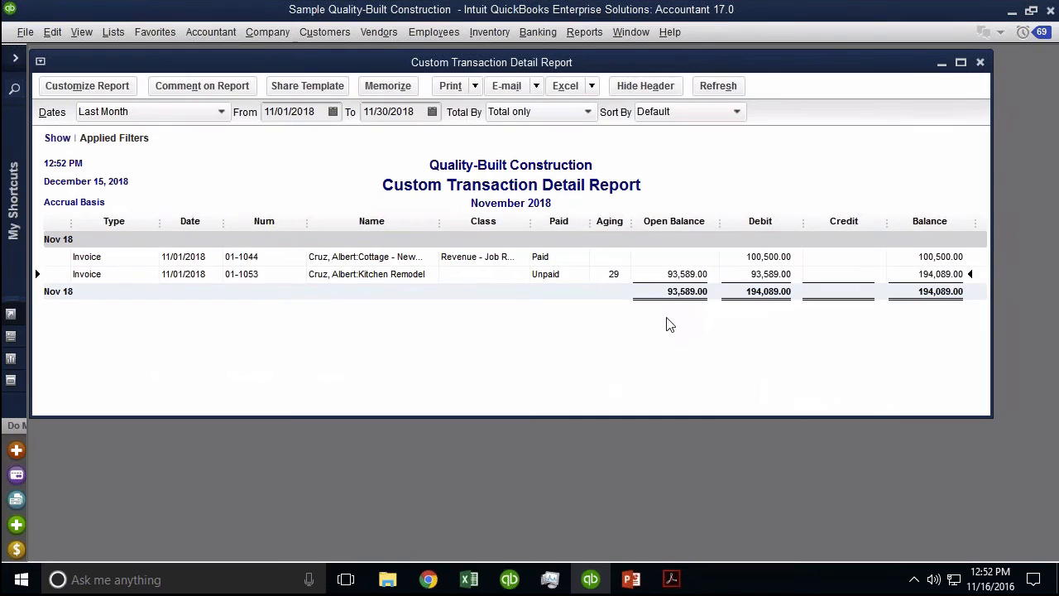
Step: Compare the unpaid invoice's aging with the report end date and review the Open Balance / Aging advanced option
{"action": "left_click", "coordinate": [609, 278]}
{"action": "left_click", "coordinate": [389, 111]}
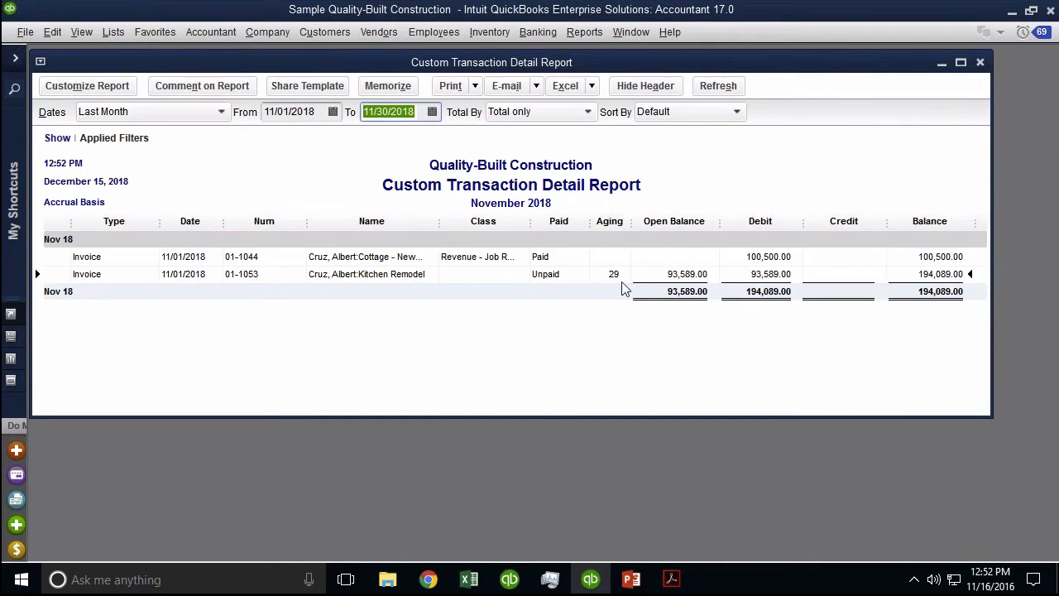
{"action": "left_click", "coordinate": [101, 90]}
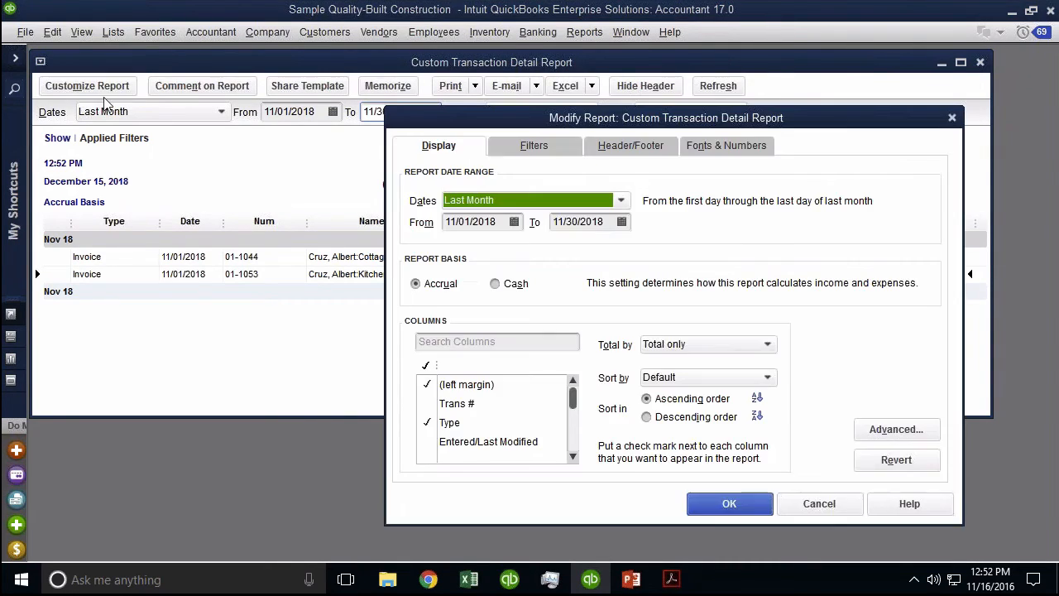
{"action": "left_click", "coordinate": [889, 427]}
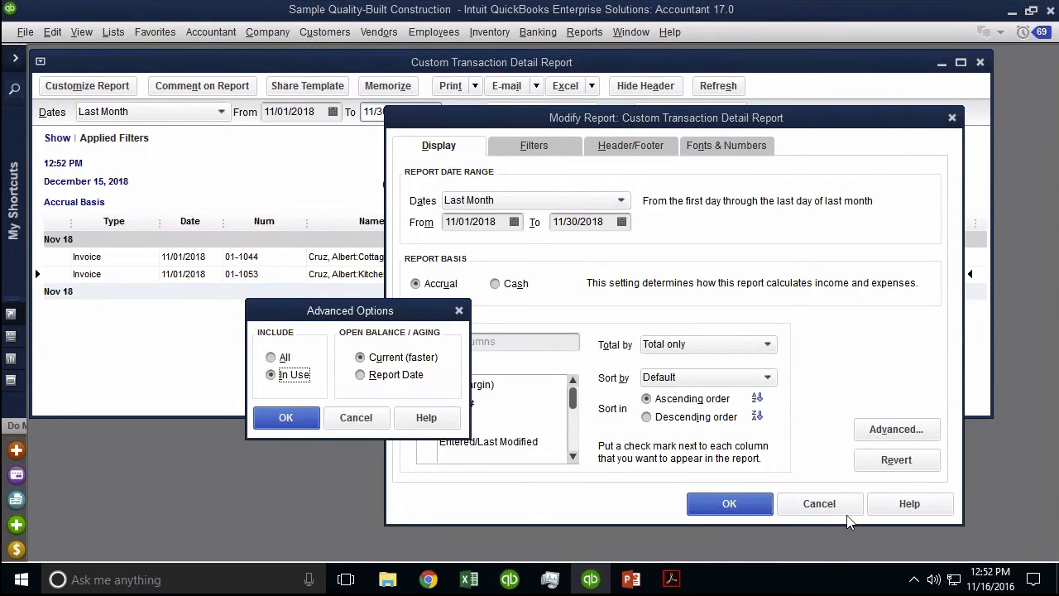
{"action": "left_click", "coordinate": [285, 418]}
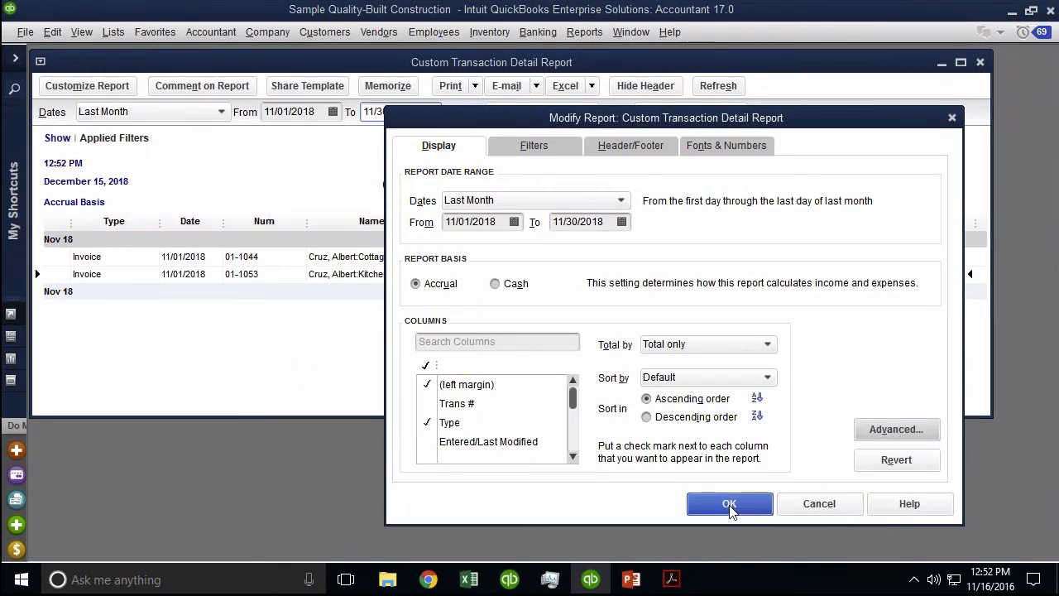
{"action": "left_click", "coordinate": [730, 503]}
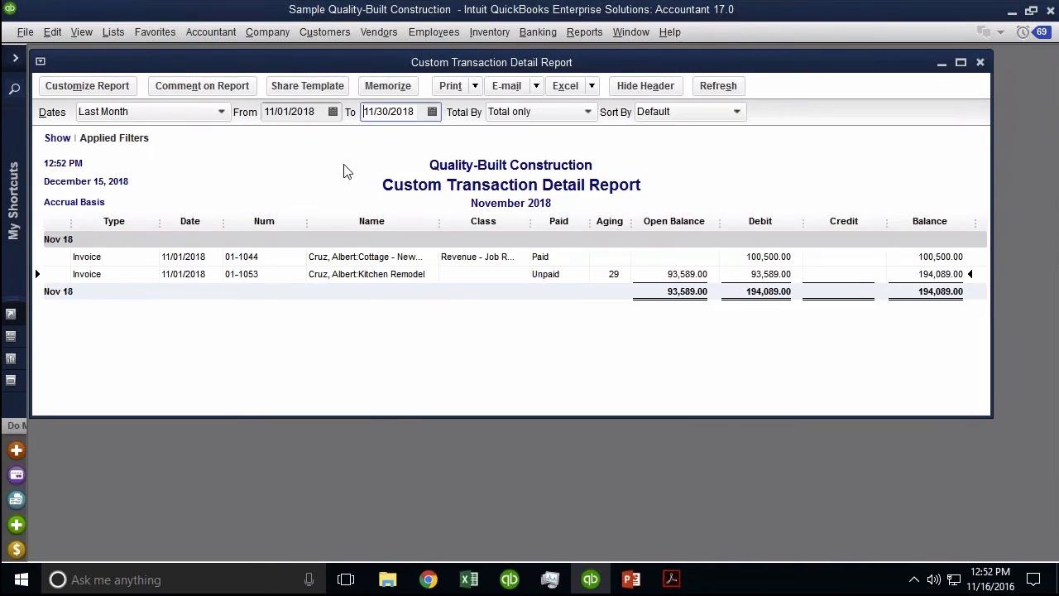
Step: Set the report's end date to 12/15/2018, refresh it, and check the unpaid invoice's aging
{"action": "left_click", "coordinate": [411, 117]}
{"action": "type", "text": "12/15/2"}
{"action": "left_click", "coordinate": [718, 85]}
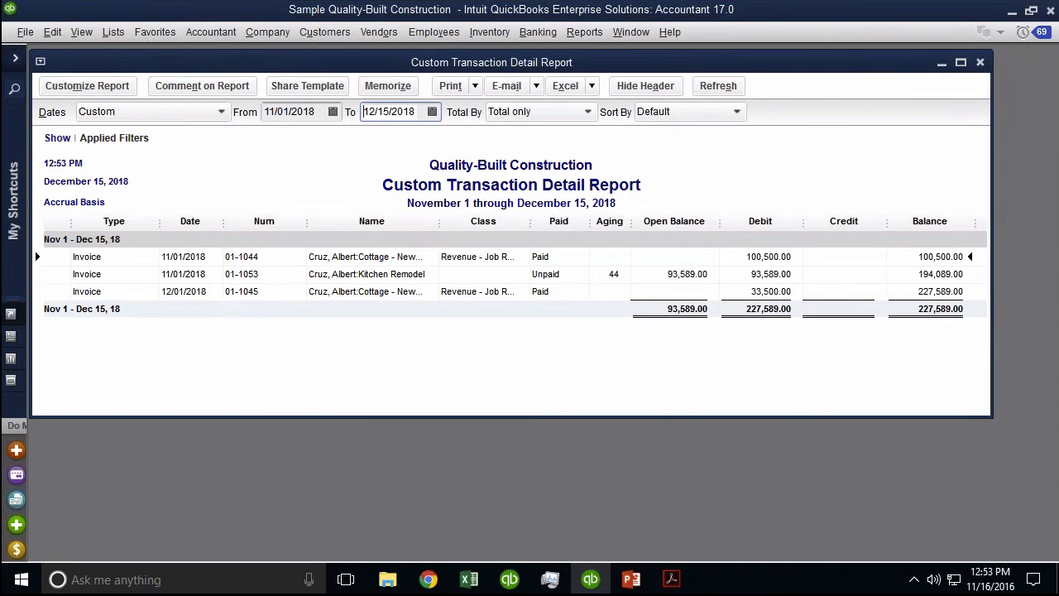
{"action": "left_click", "coordinate": [615, 277]}
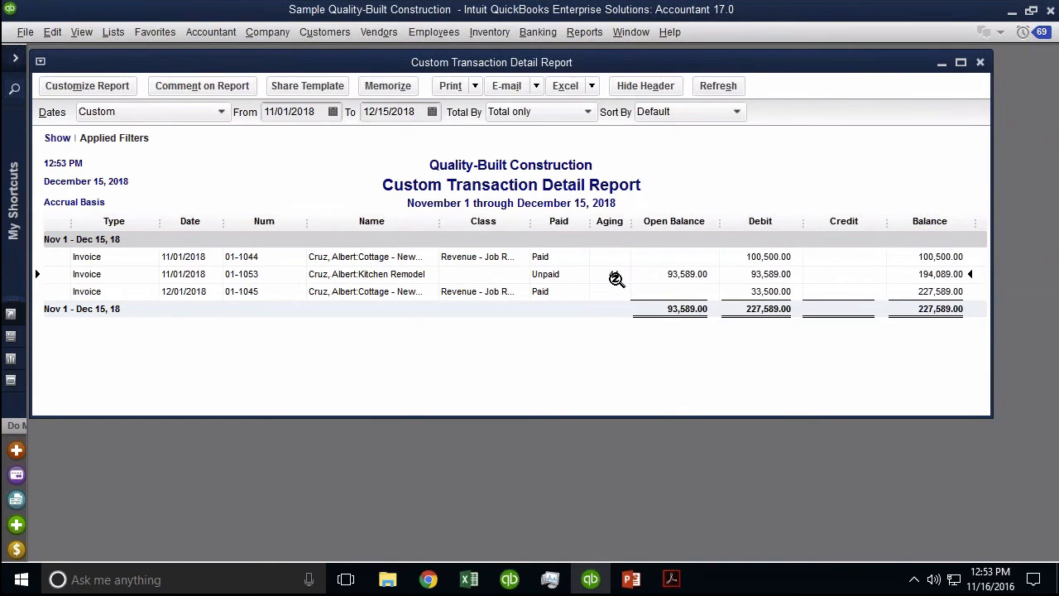
{"action": "key", "text": "ctrl"}
{"action": "key", "text": "ctrl"}
{"action": "left_click", "coordinate": [422, 111]}
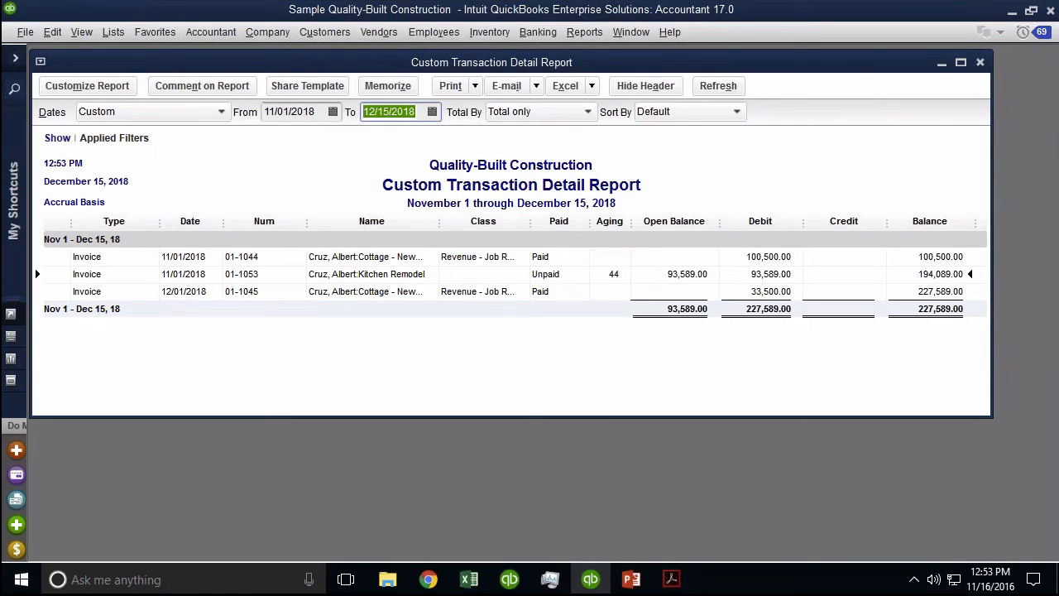
Step: Filter the report by Paid Status set to Closed, searching the filters for "paid"
{"action": "left_click", "coordinate": [86, 85]}
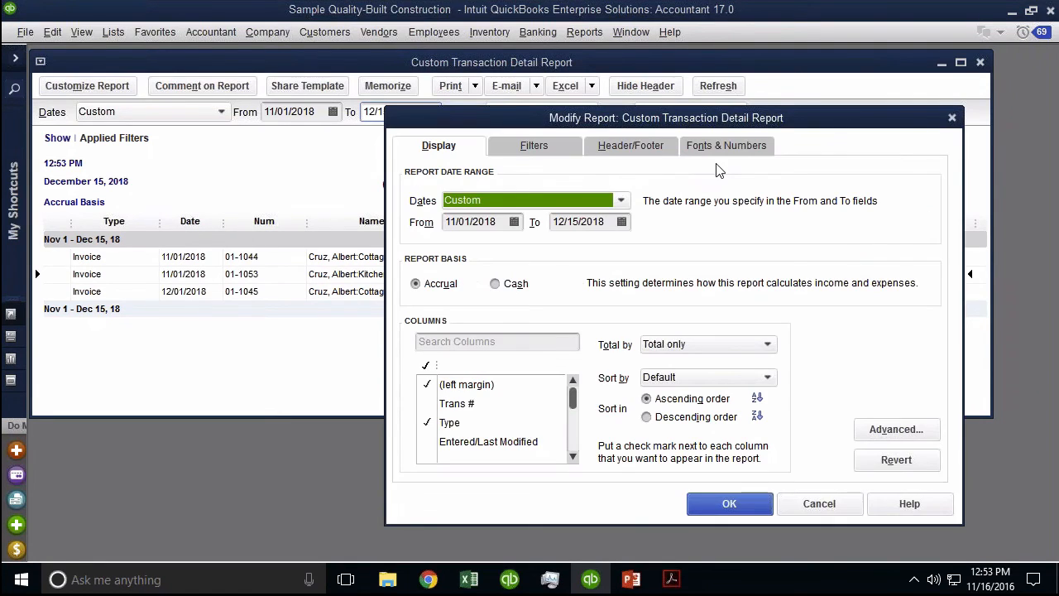
{"action": "left_click", "coordinate": [533, 145]}
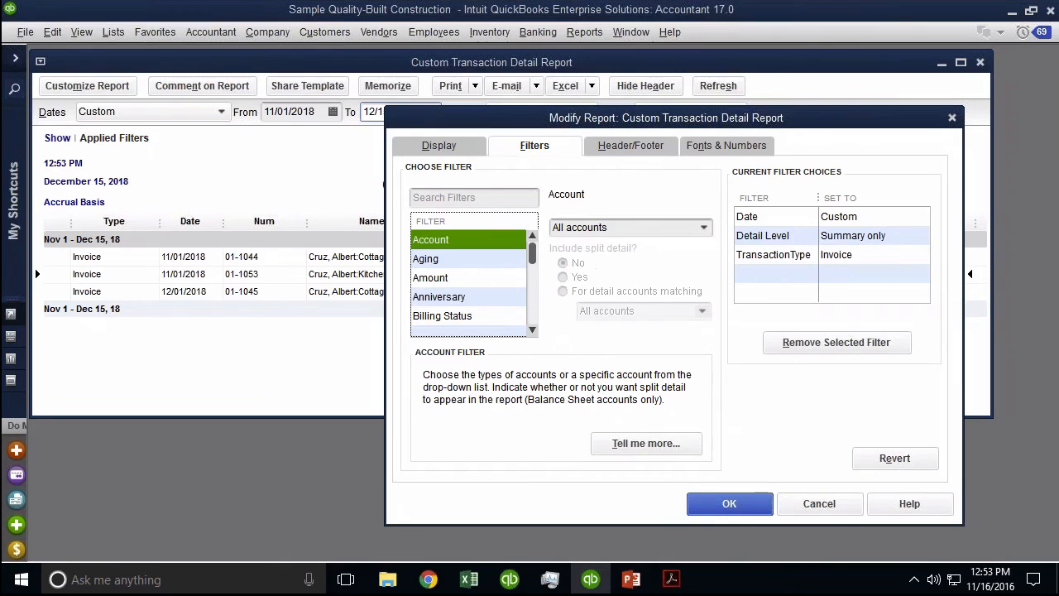
{"action": "left_click", "coordinate": [445, 200]}
{"action": "type", "text": "paid"}
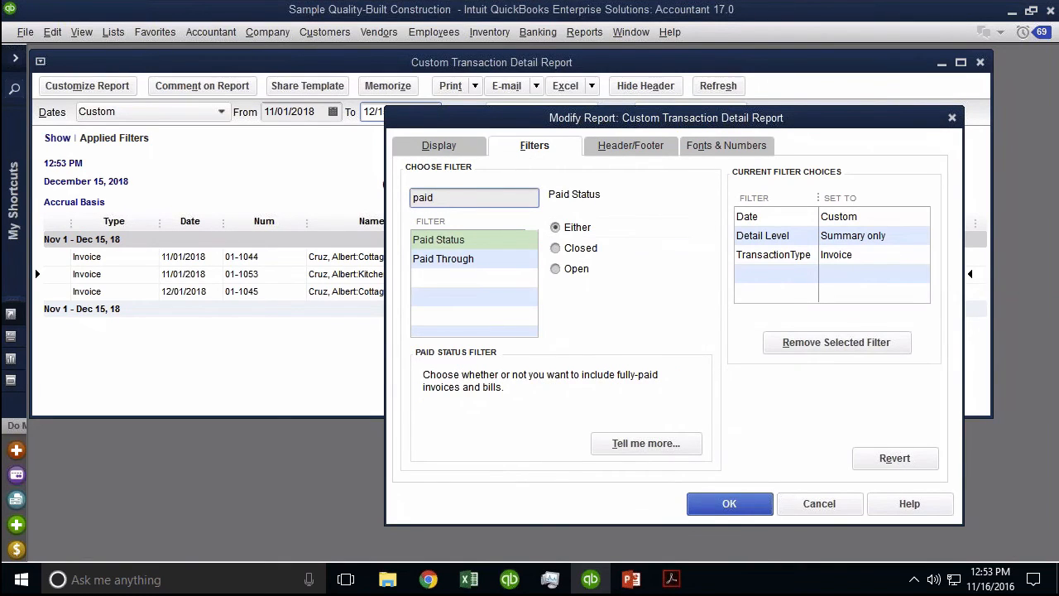
{"action": "left_click", "coordinate": [468, 242]}
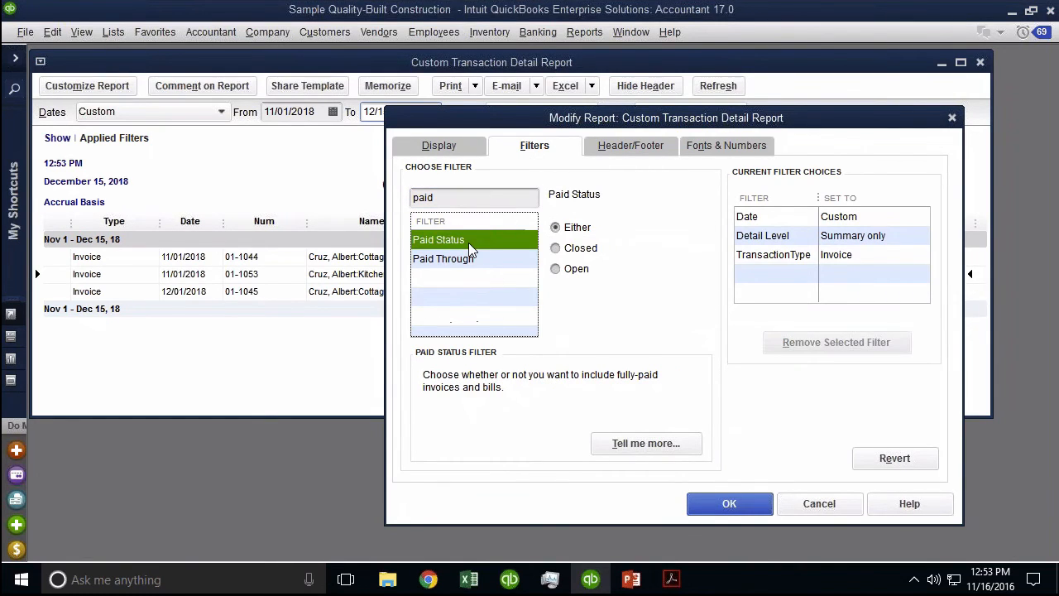
{"action": "left_click", "coordinate": [573, 252]}
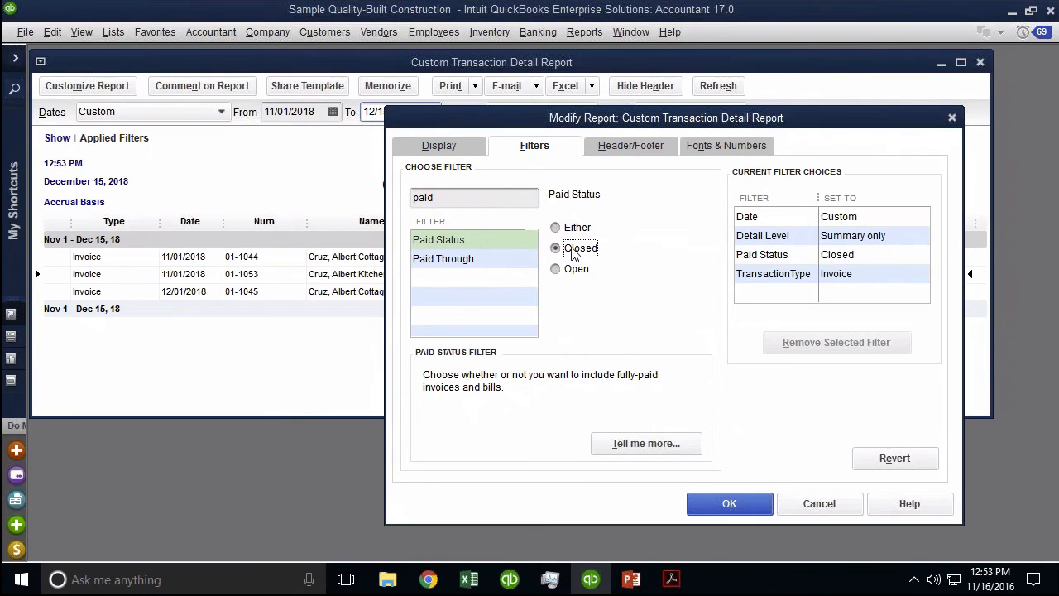
{"action": "left_click", "coordinate": [739, 504]}
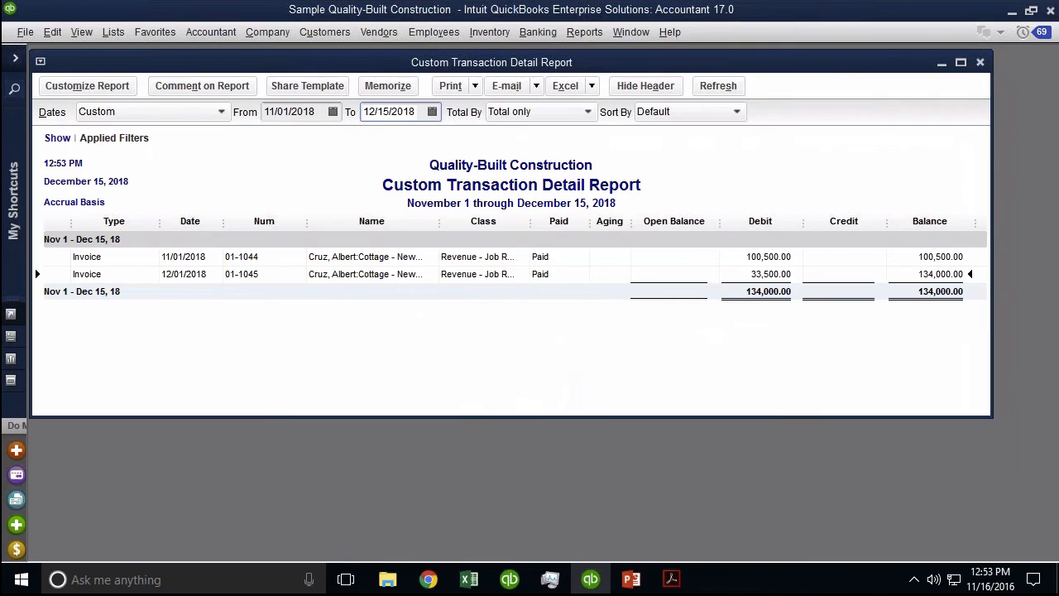
Step: Set the report's end date to 11/30/2018 using the calendar
{"action": "left_click", "coordinate": [432, 111]}
{"action": "left_click", "coordinate": [379, 139]}
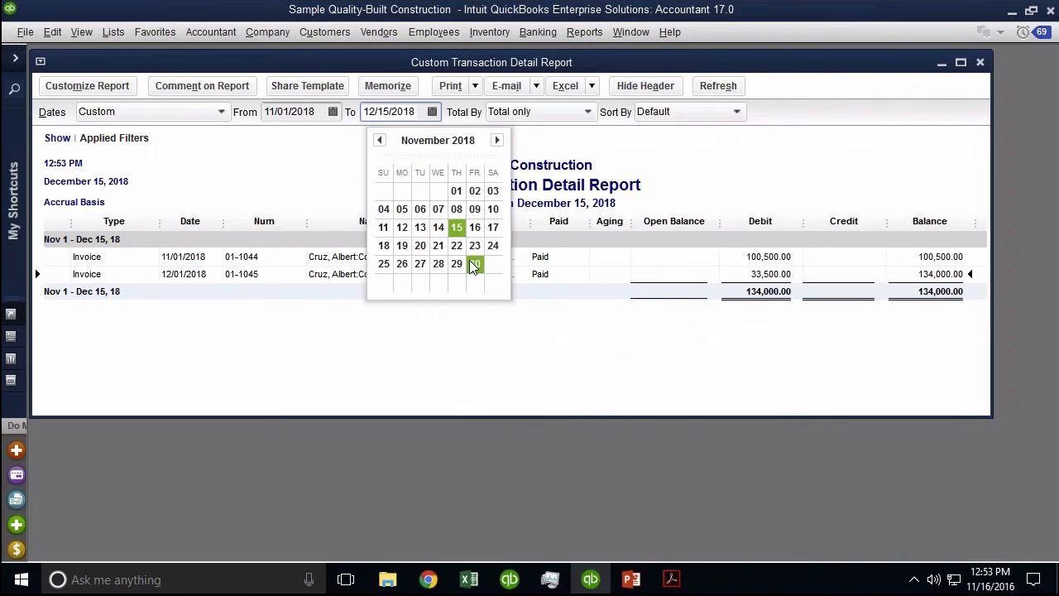
{"action": "left_click", "coordinate": [473, 262]}
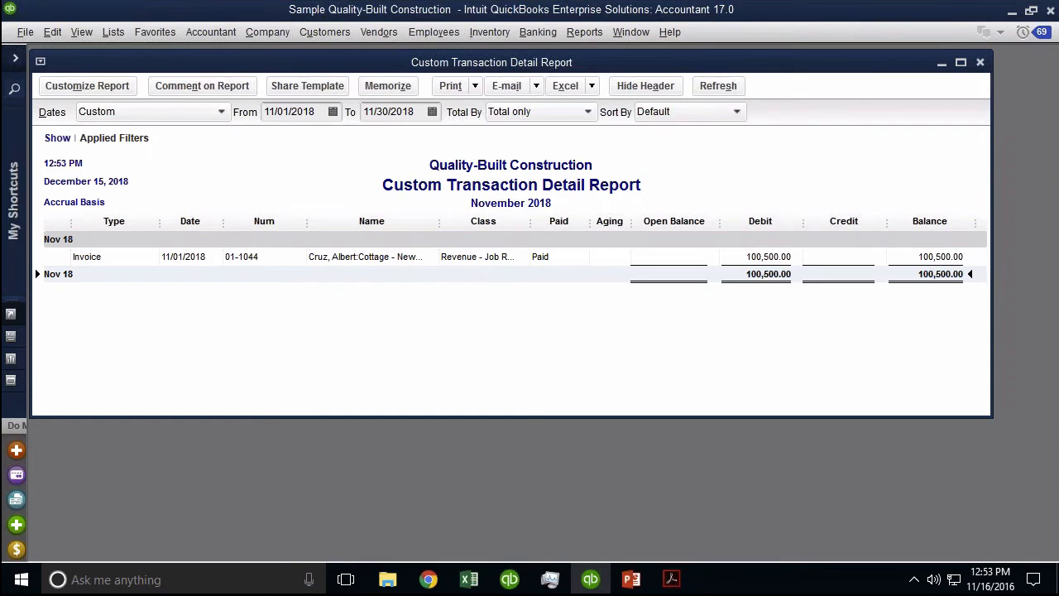
Step: Receive a full check payment of 93,589.00 dated 12/15/2018 for the Kitchen Remodel job's open invoice and save it
{"action": "left_click", "coordinate": [325, 32]}
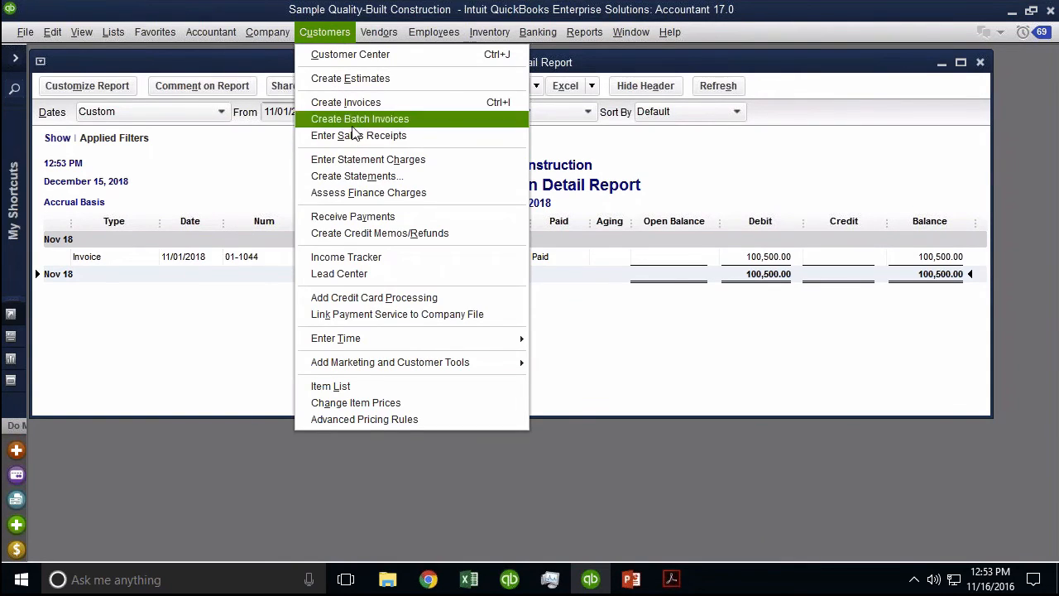
{"action": "left_click", "coordinate": [348, 216]}
{"action": "left_click", "coordinate": [404, 204]}
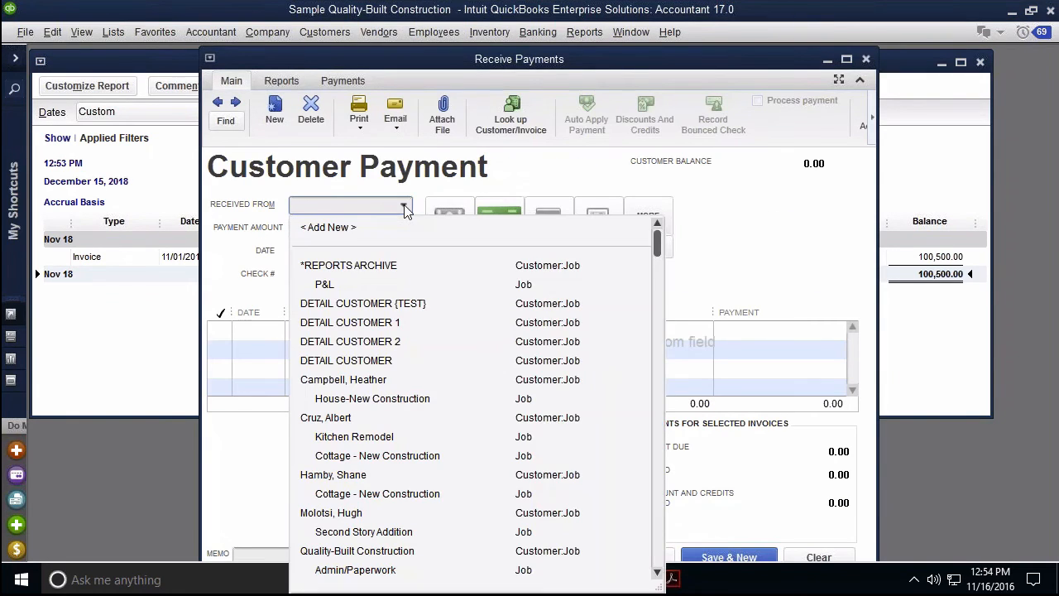
{"action": "left_click", "coordinate": [377, 439]}
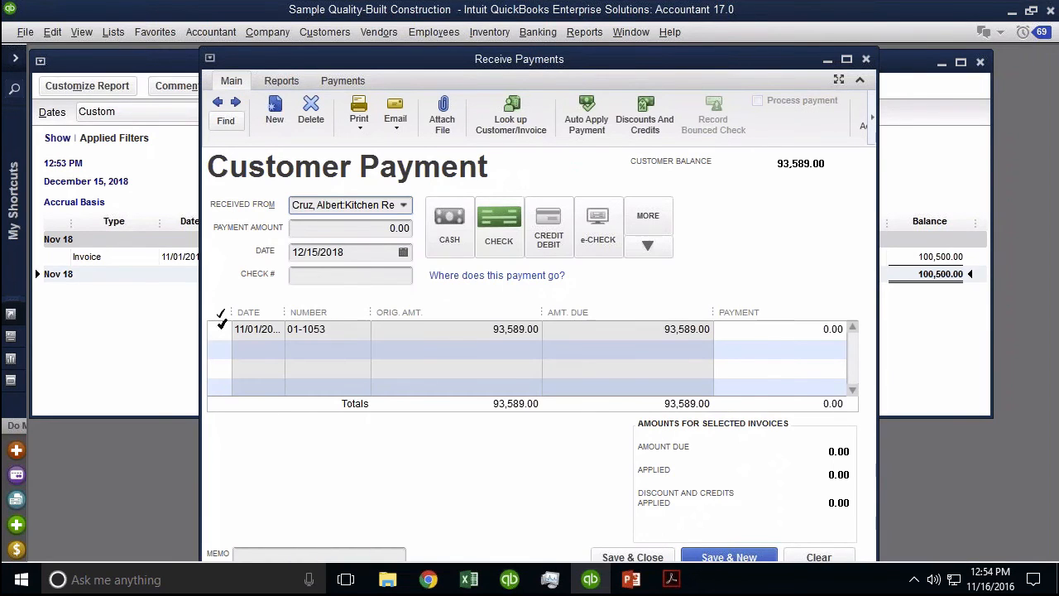
{"action": "left_click", "coordinate": [219, 329]}
{"action": "left_click", "coordinate": [524, 298]}
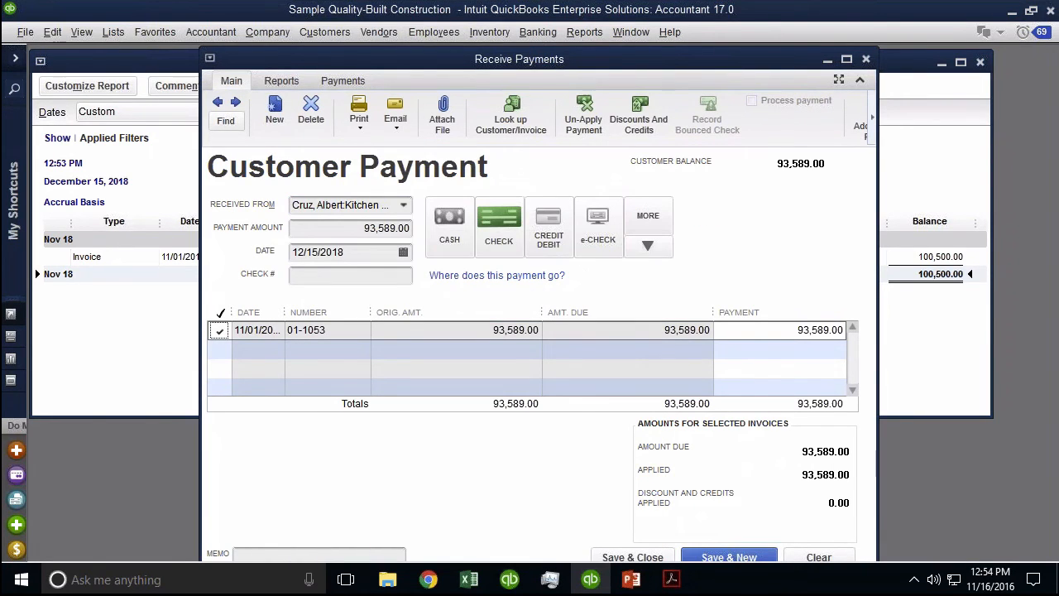
{"action": "left_click", "coordinate": [655, 558]}
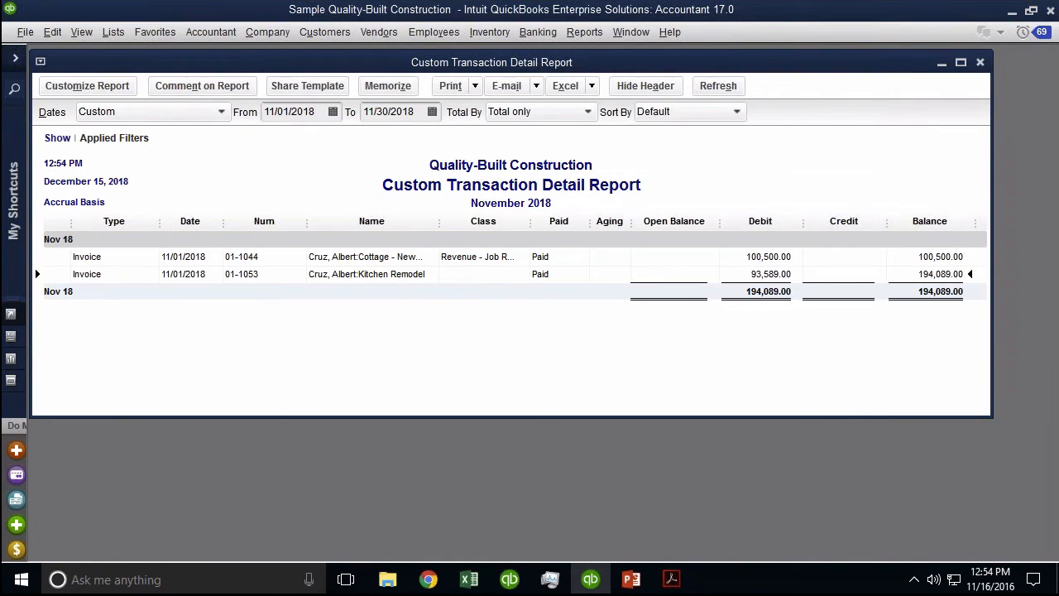
Step: Set the report's Open Balance / Aging advanced option to Report Date, check the Paid Status filter, and apply the changes
{"action": "left_click", "coordinate": [87, 86]}
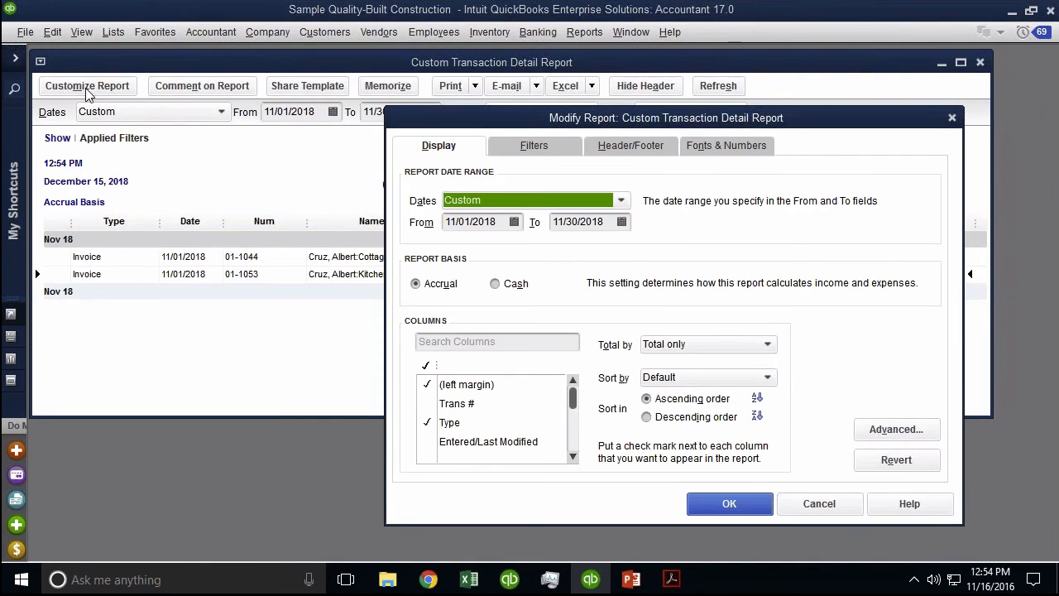
{"action": "left_click", "coordinate": [902, 433]}
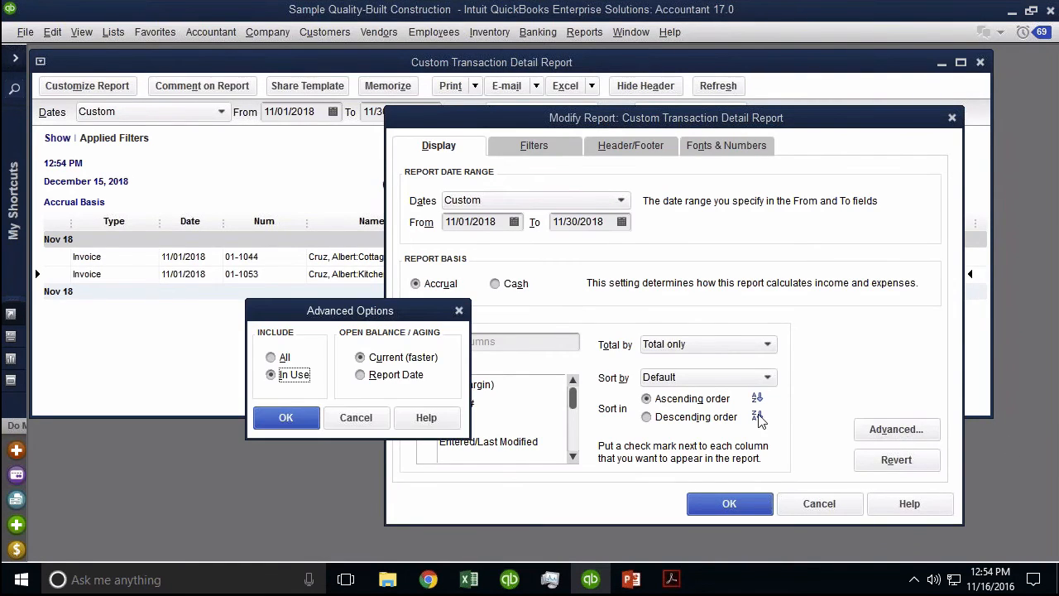
{"action": "left_click", "coordinate": [396, 379]}
{"action": "left_click", "coordinate": [284, 414]}
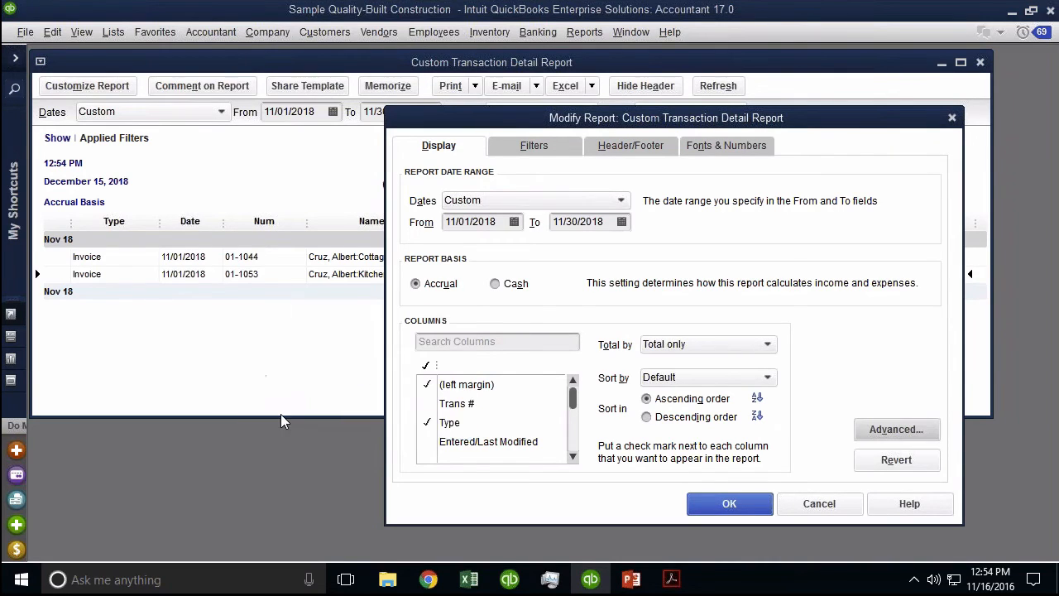
{"action": "left_click", "coordinate": [529, 145]}
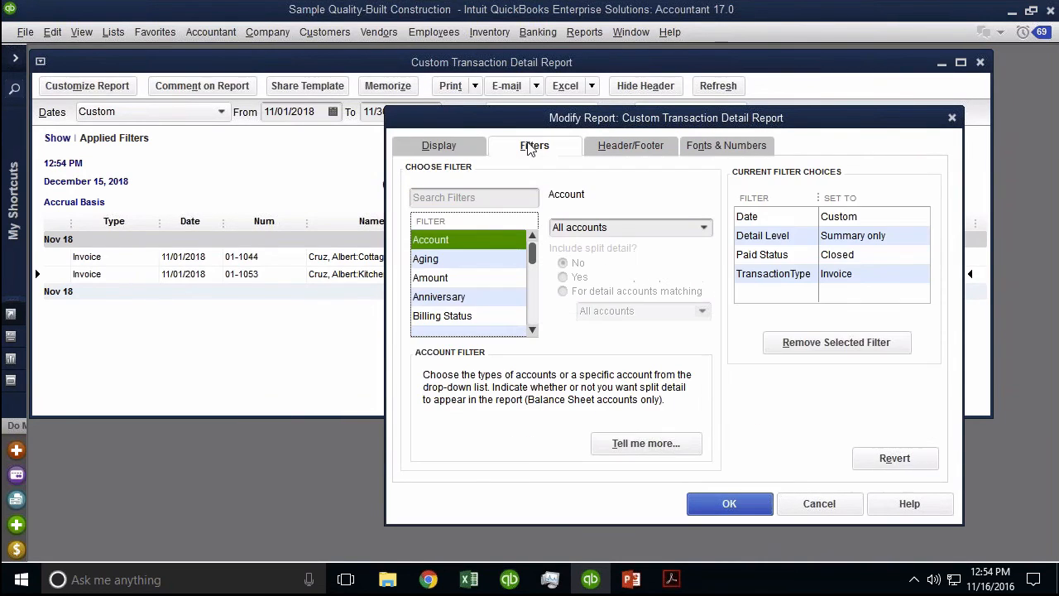
{"action": "left_click", "coordinate": [842, 257]}
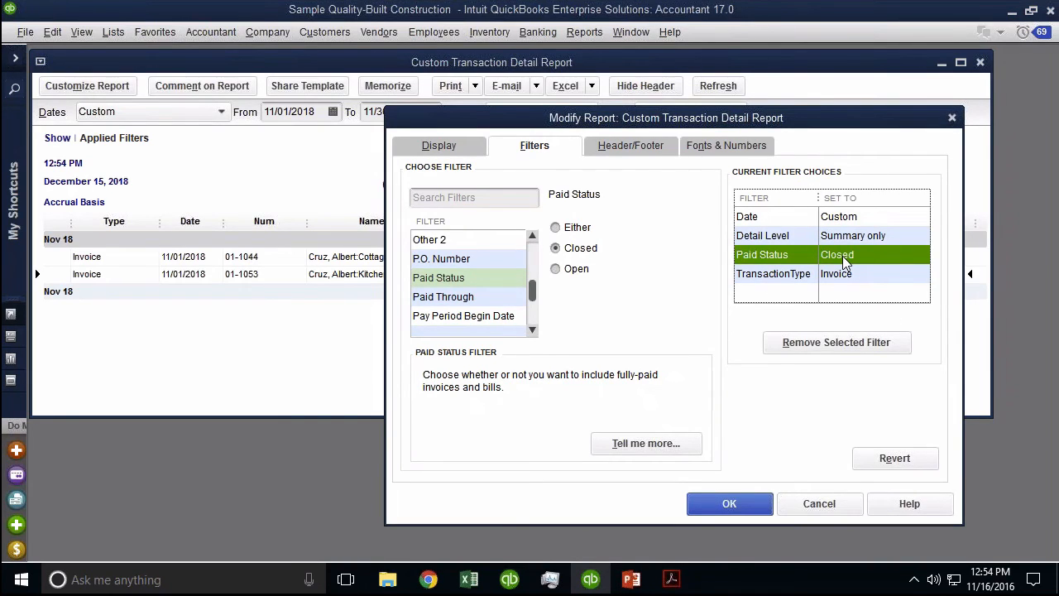
{"action": "left_click", "coordinate": [441, 147]}
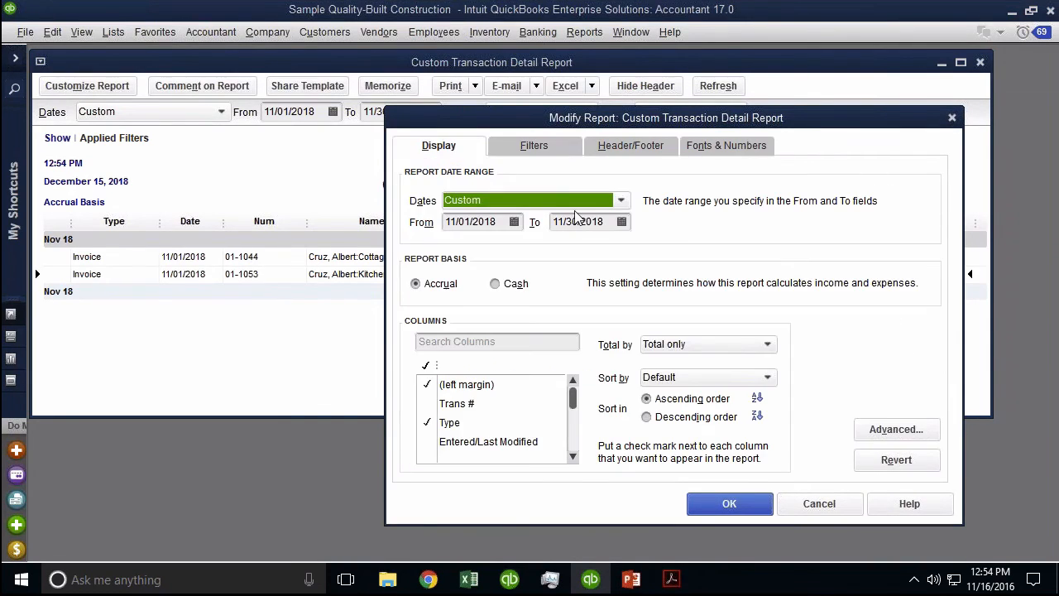
{"action": "left_click", "coordinate": [879, 426]}
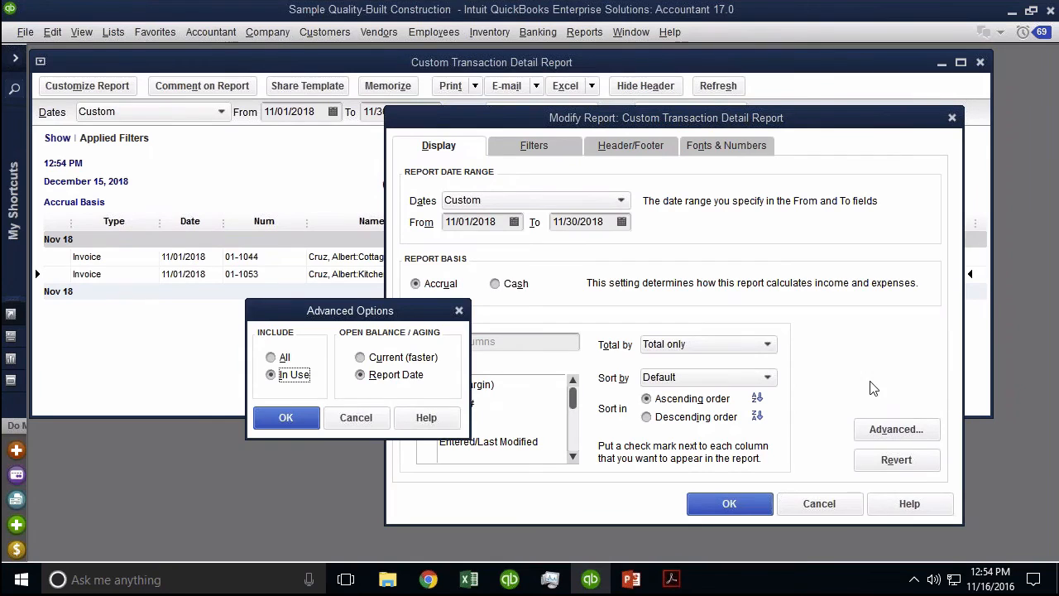
{"action": "left_click", "coordinate": [285, 417]}
{"action": "left_click", "coordinate": [750, 506]}
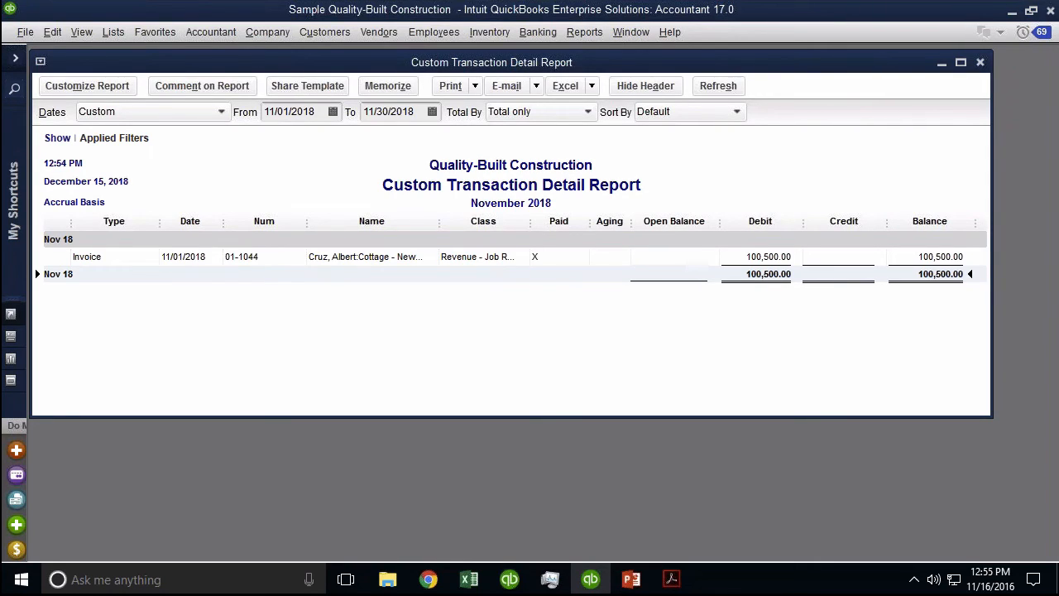
Step: Set the report's date range to Last Month and review its Paid Status filter and Open Balance / Aging option
{"action": "left_click", "coordinate": [62, 89]}
{"action": "left_click", "coordinate": [533, 145]}
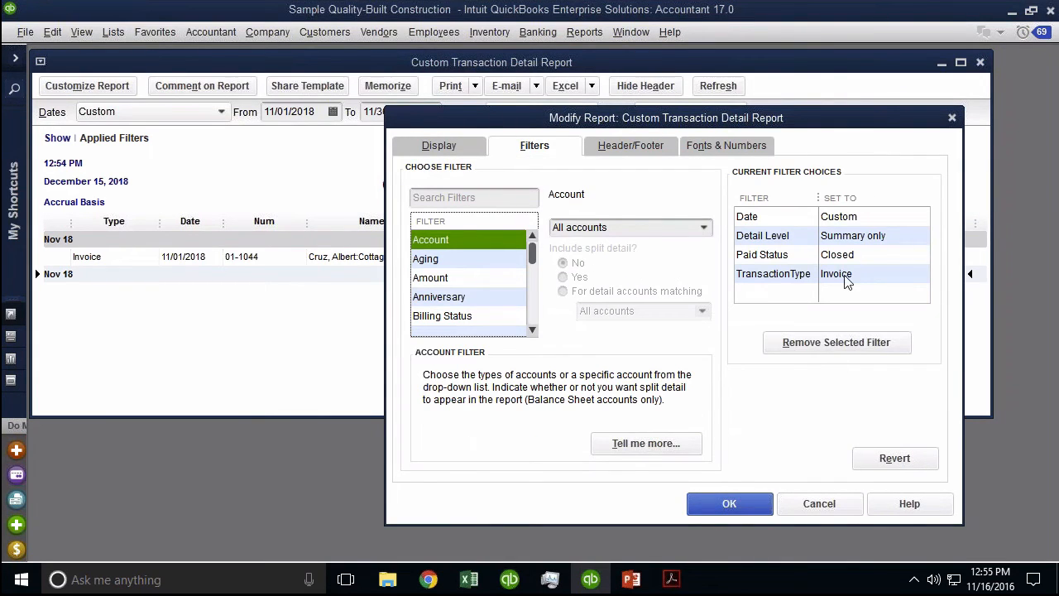
{"action": "left_click", "coordinate": [449, 153]}
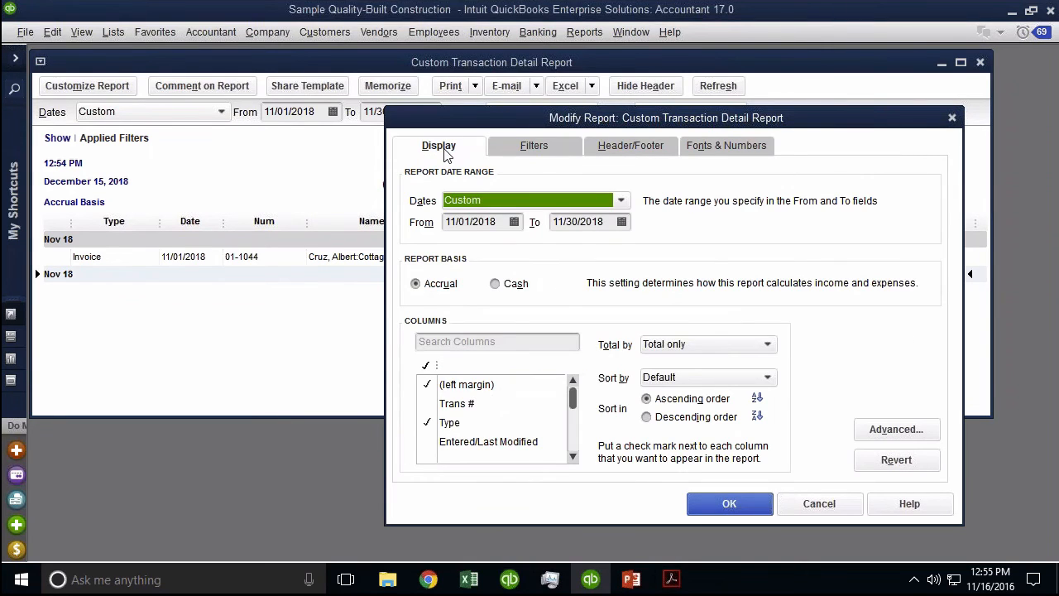
{"action": "left_click", "coordinate": [502, 207]}
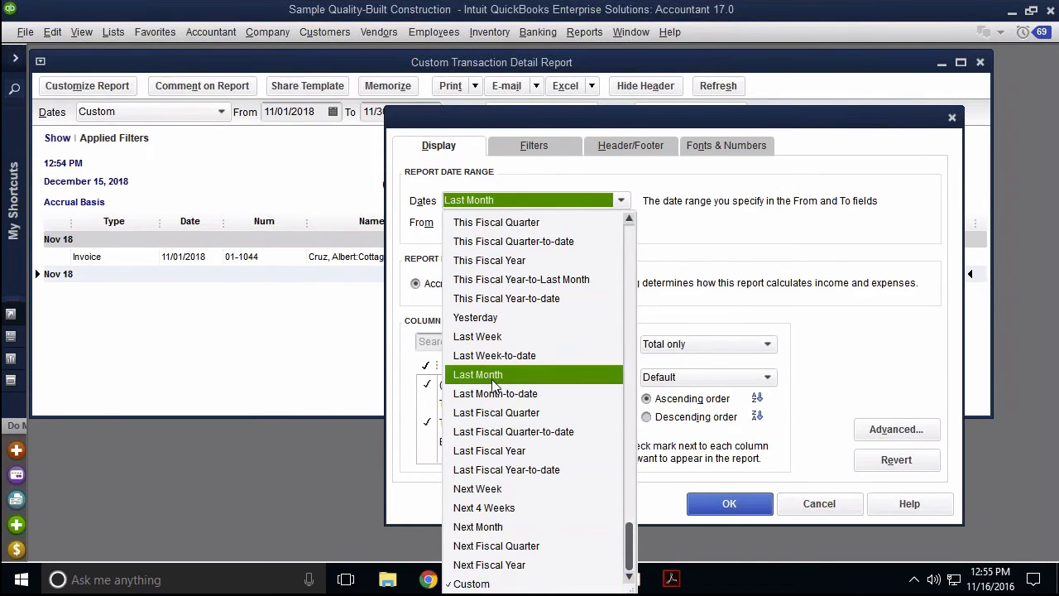
{"action": "left_click", "coordinate": [495, 376]}
{"action": "left_click", "coordinate": [523, 152]}
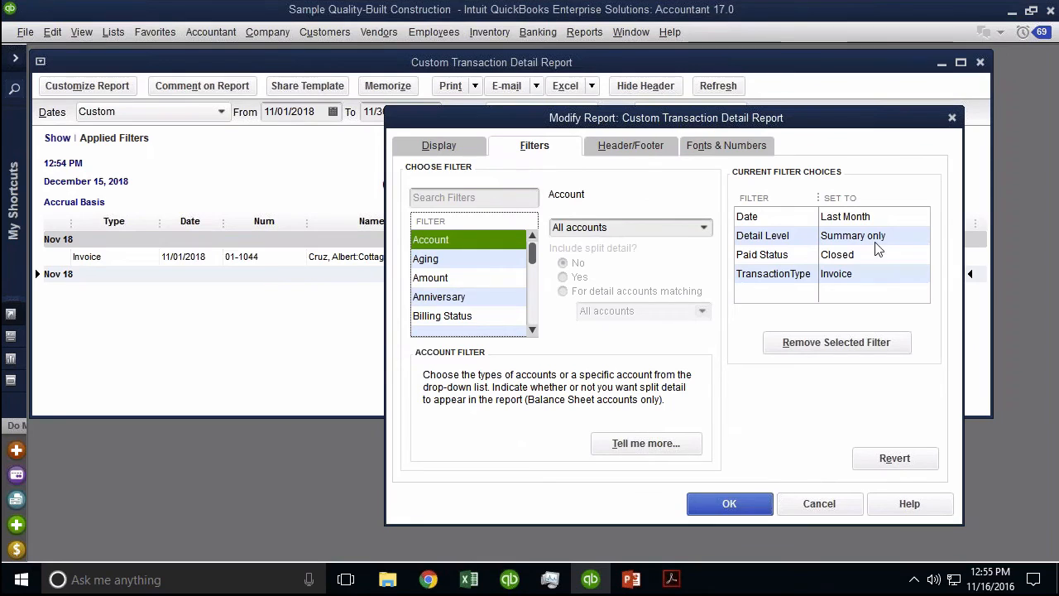
{"action": "left_click", "coordinate": [838, 258]}
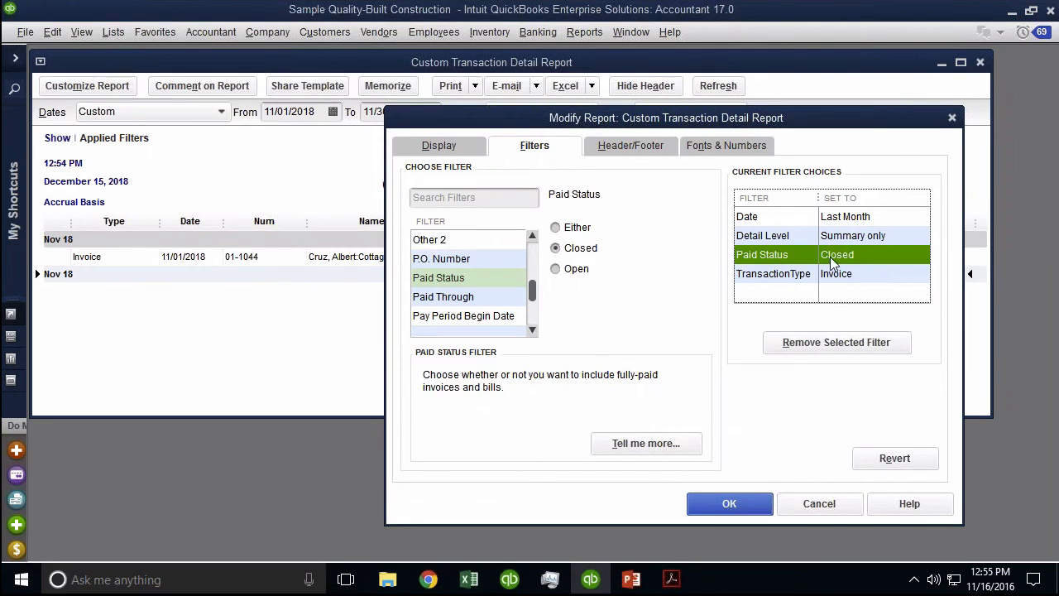
{"action": "left_click", "coordinate": [463, 149]}
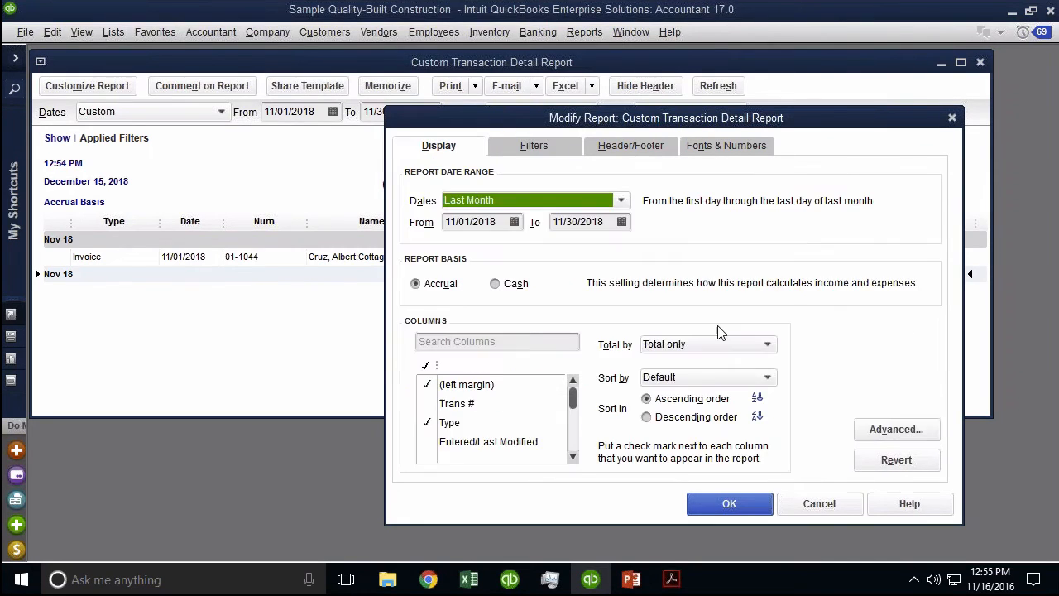
{"action": "left_click", "coordinate": [900, 430]}
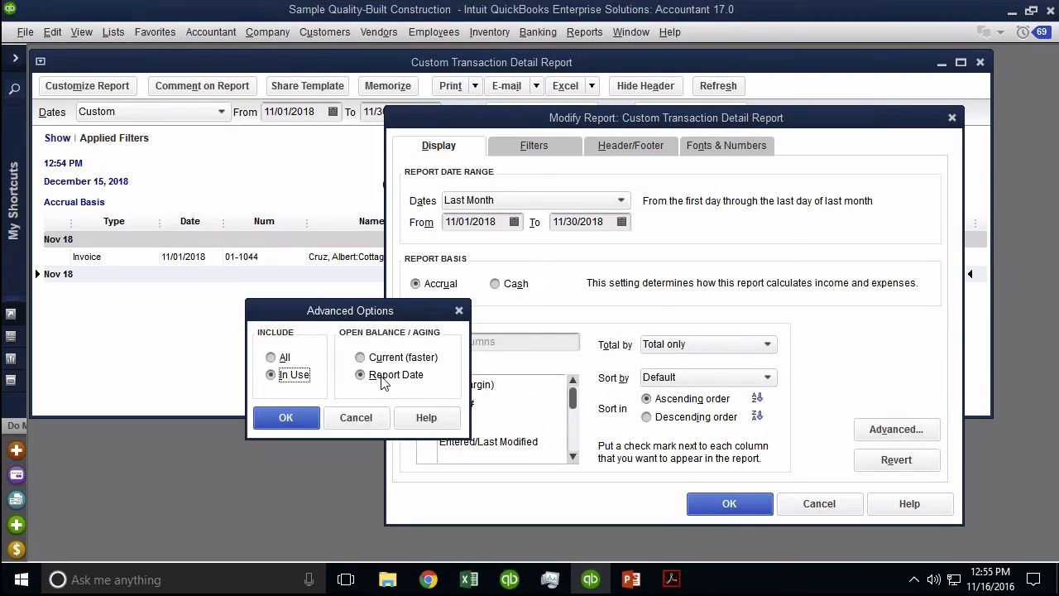
{"action": "left_click", "coordinate": [303, 417]}
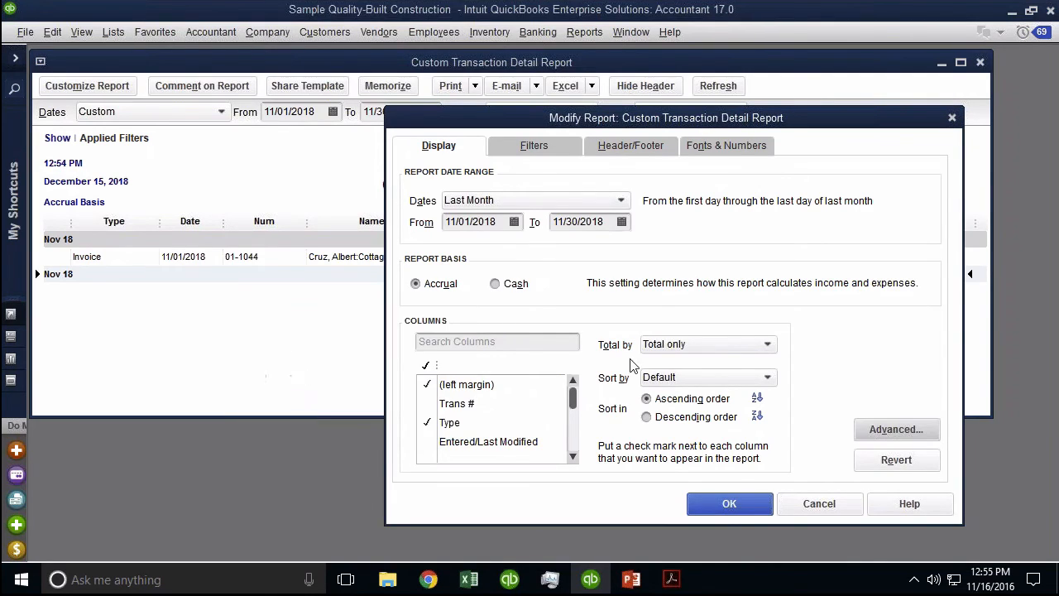
Step: Change the report title to "Last Months Invoices (PAID UP TO LAST MONTH)" and apply the report modifications
{"action": "left_click", "coordinate": [629, 148]}
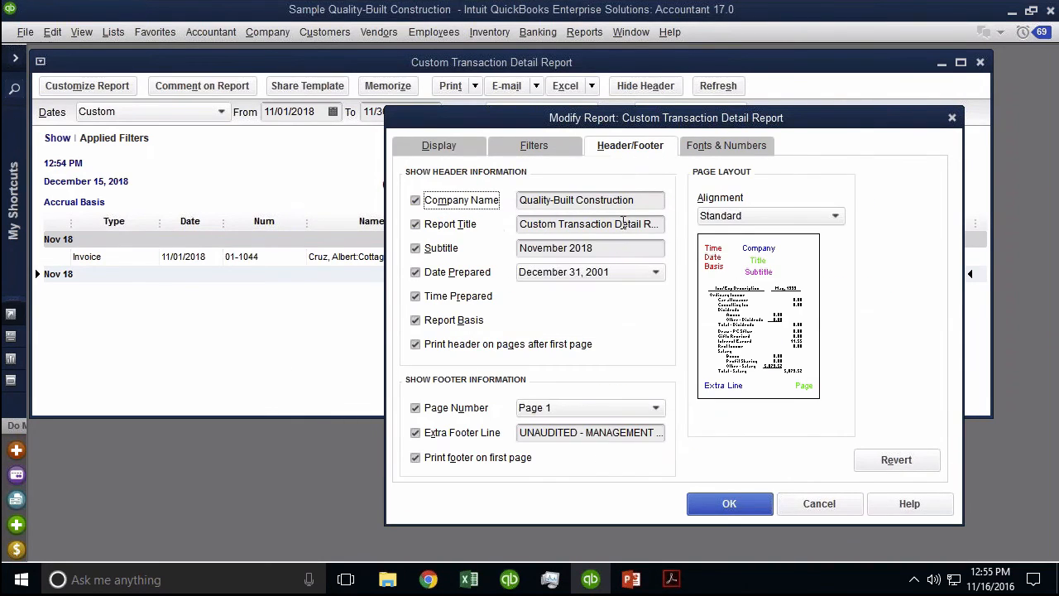
{"action": "left_click", "coordinate": [529, 225]}
{"action": "key", "text": "shift+End"}
{"action": "key", "text": "Delete"}
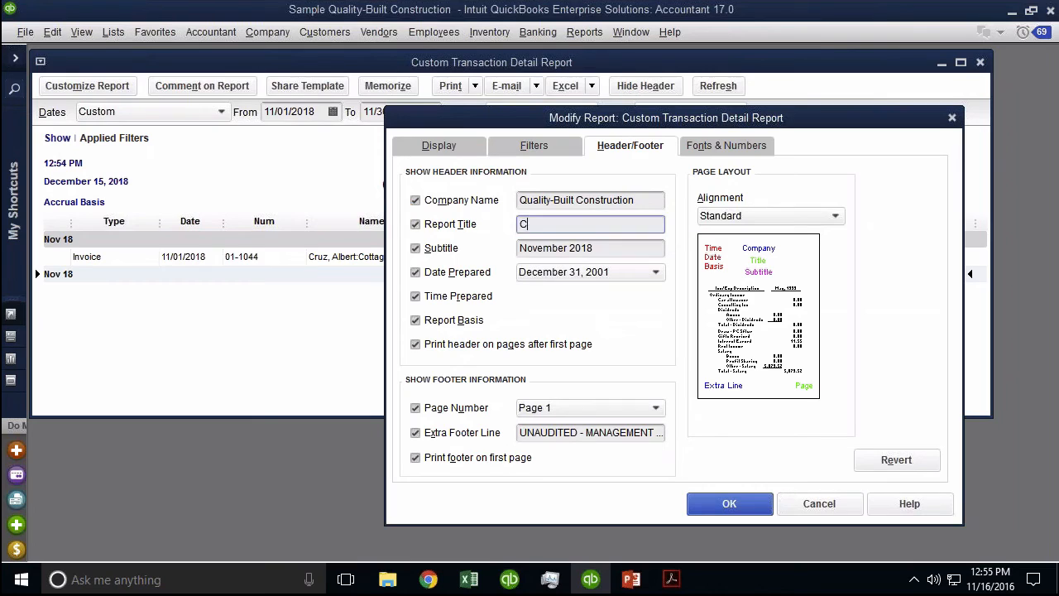
{"action": "key", "text": "BackSpace"}
{"action": "type", "text": "Last Months Invoices (PAID"}
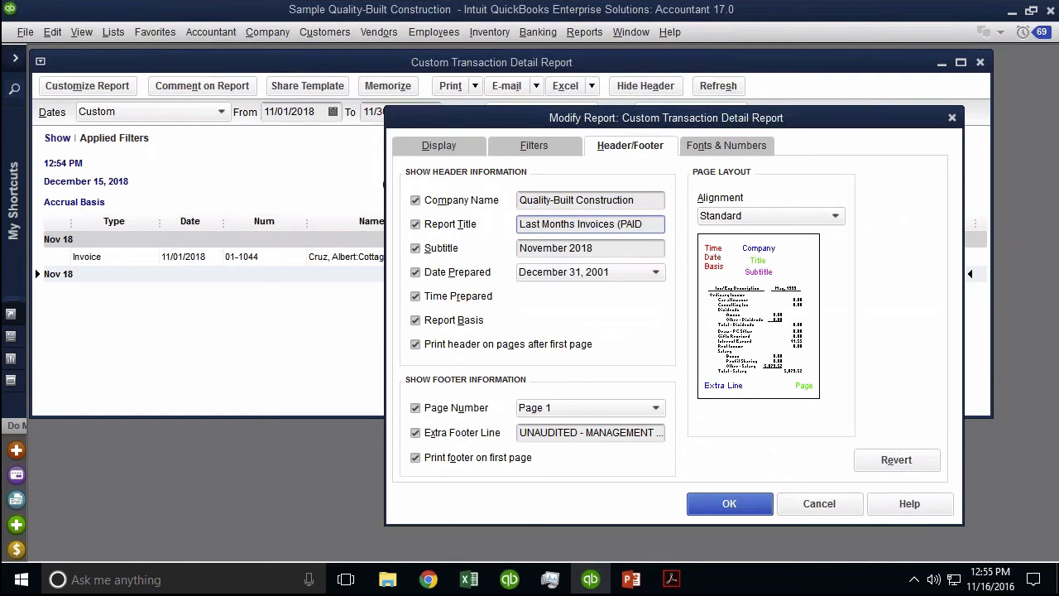
{"action": "type", "text": " UP TO"}
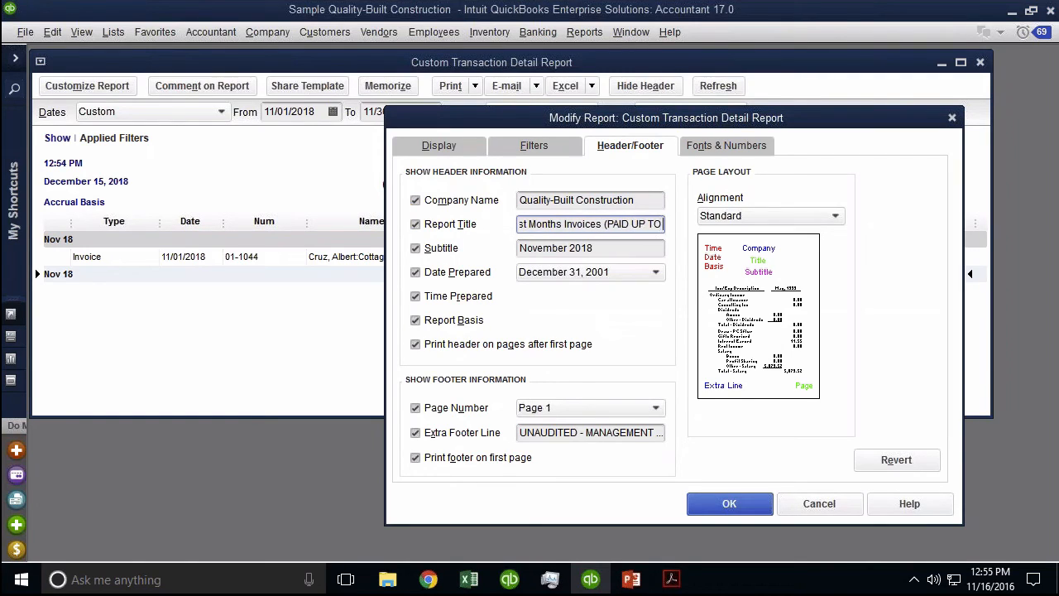
{"action": "type", "text": " LAST MONTH)"}
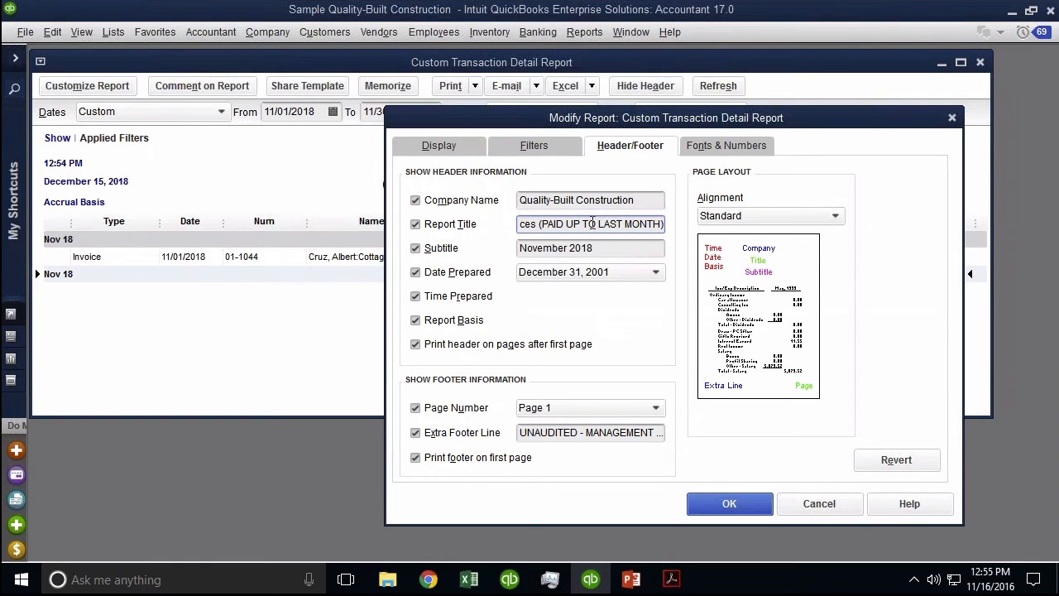
{"action": "left_click", "coordinate": [729, 506]}
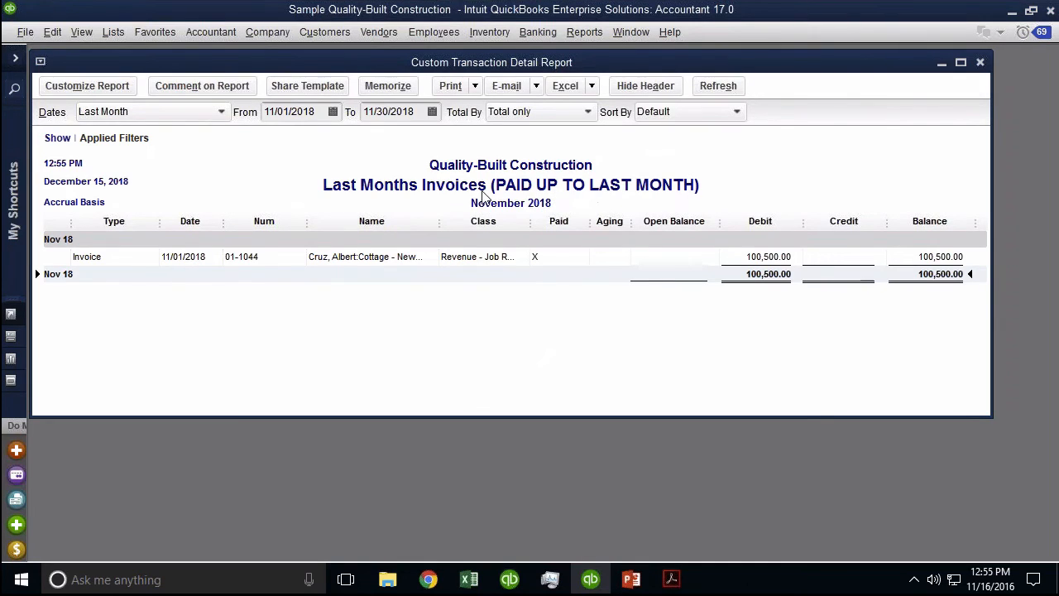
Step: Set the report's Open Balance / Aging advanced option to Current (faster)
{"action": "left_click", "coordinate": [96, 88]}
{"action": "left_click", "coordinate": [906, 436]}
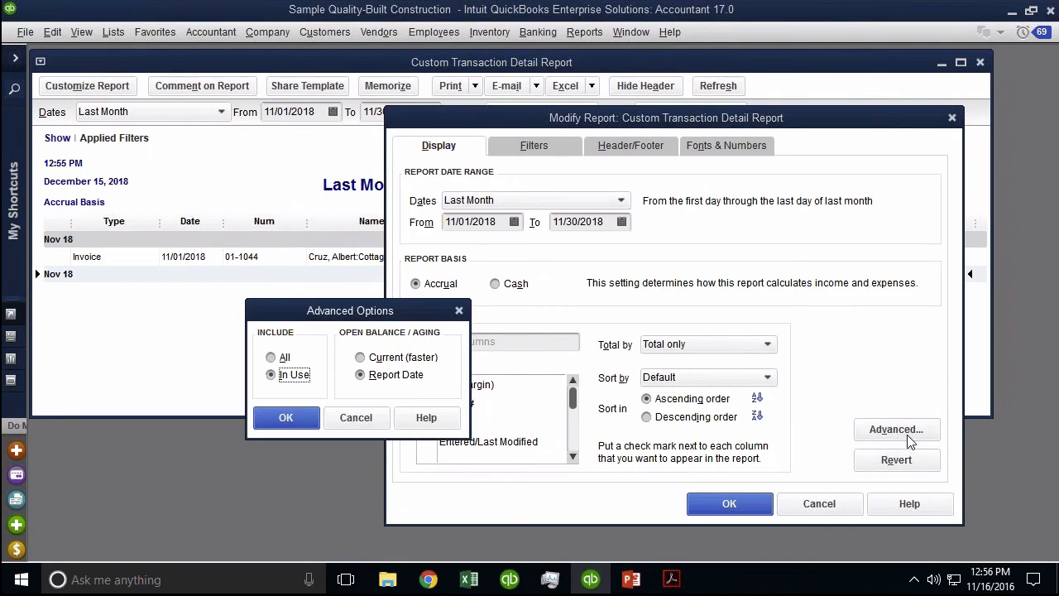
{"action": "left_click", "coordinate": [403, 358]}
{"action": "left_click", "coordinate": [283, 419]}
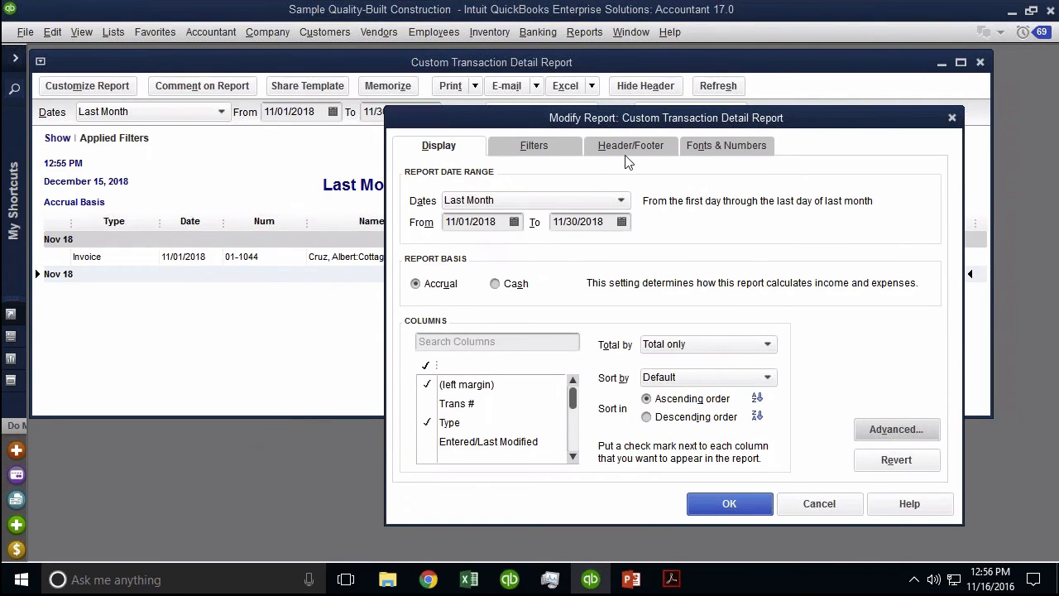
Step: Change the report title to "Last Months Invoices (PAID AS OF TODAY)", apply it, and show the applied filters above the report
{"action": "left_click", "coordinate": [629, 147]}
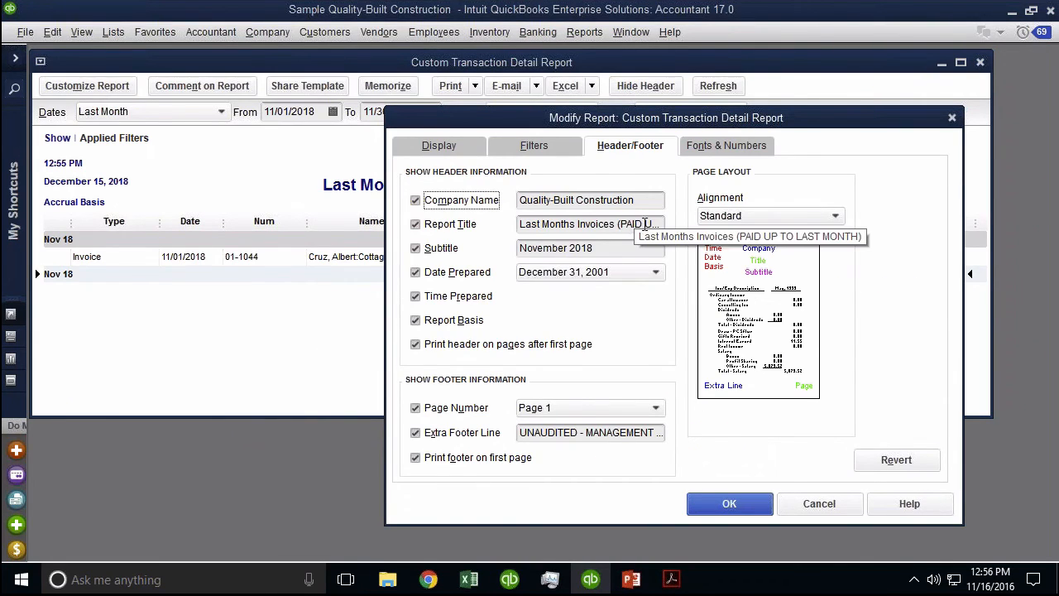
{"action": "left_click_drag", "start_coordinate": [642, 225], "coordinate": [841, 239]}
{"action": "key", "text": "BackSpace"}
{"action": "type", "text": "AS O"}
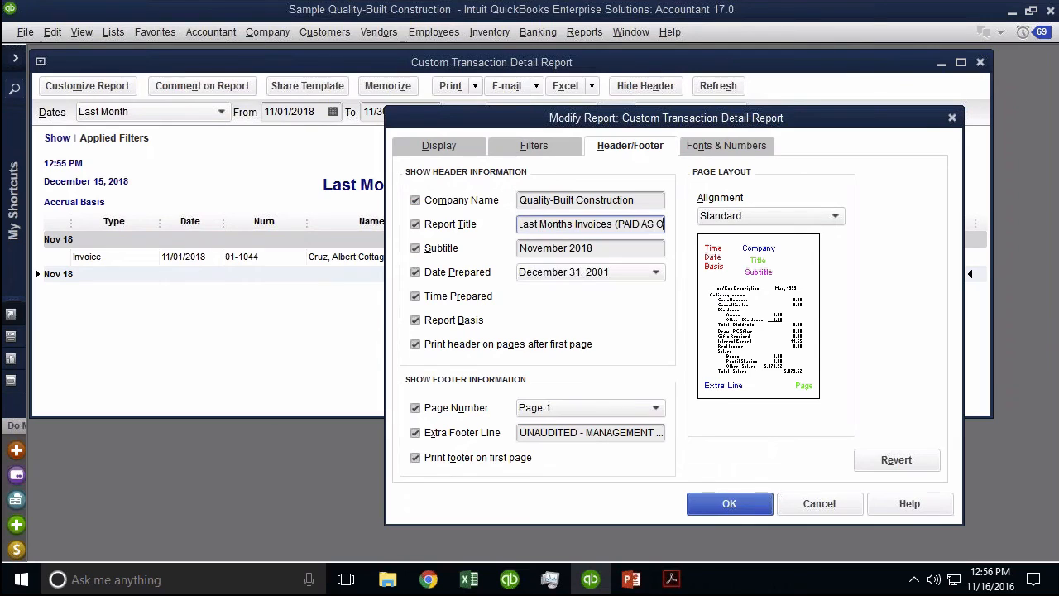
{"action": "type", "text": "F TODAY"}
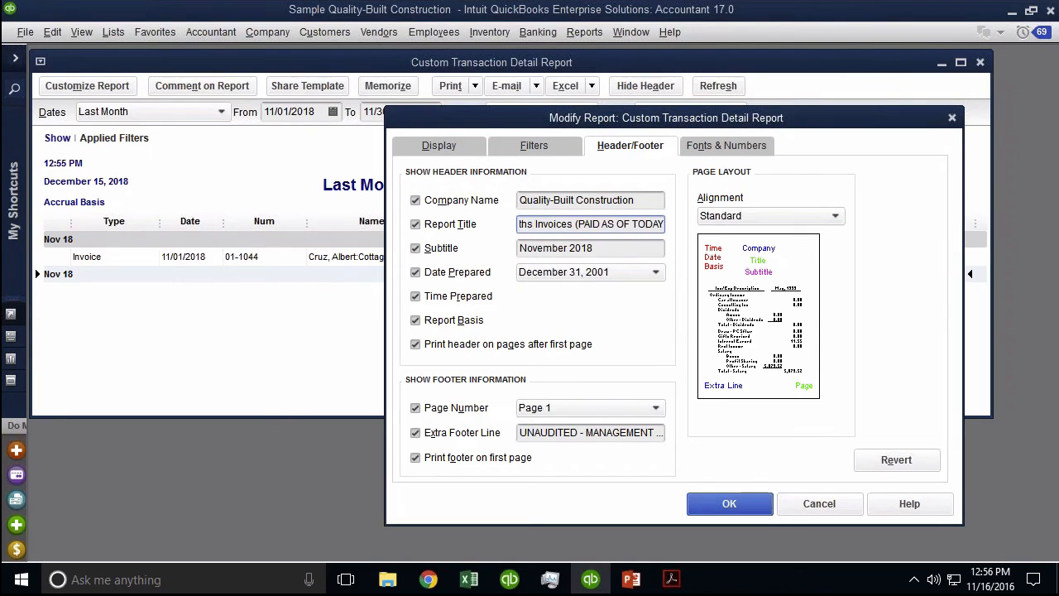
{"action": "type", "text": ")"}
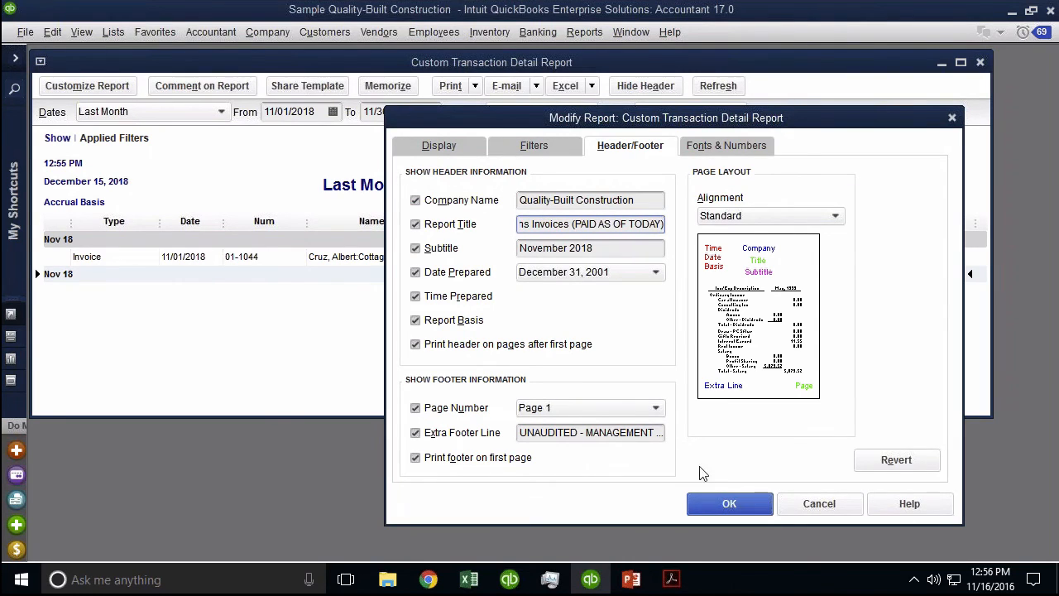
{"action": "left_click", "coordinate": [721, 502]}
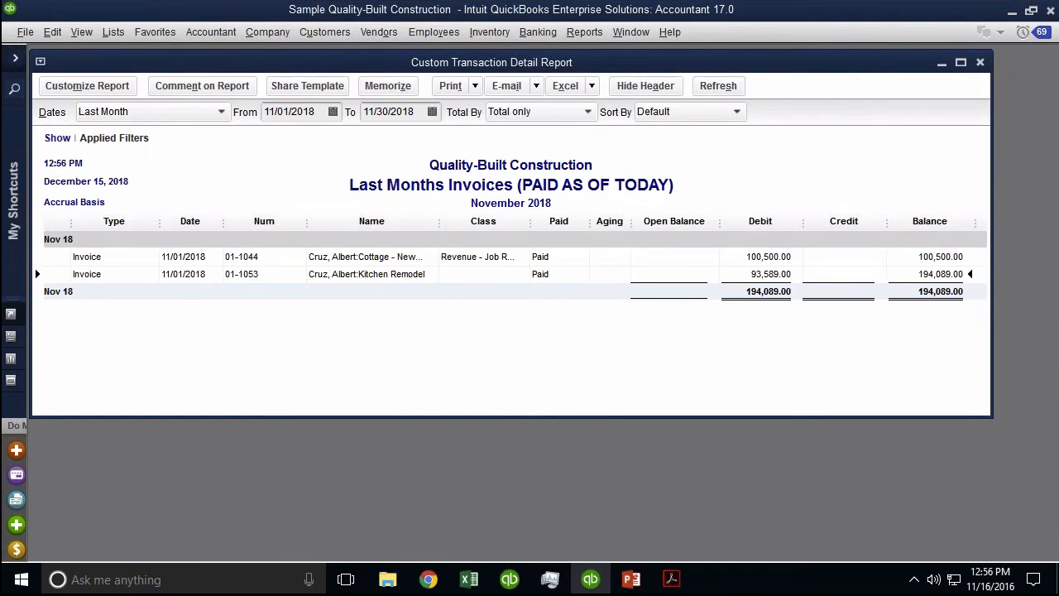
{"action": "left_click", "coordinate": [58, 139]}
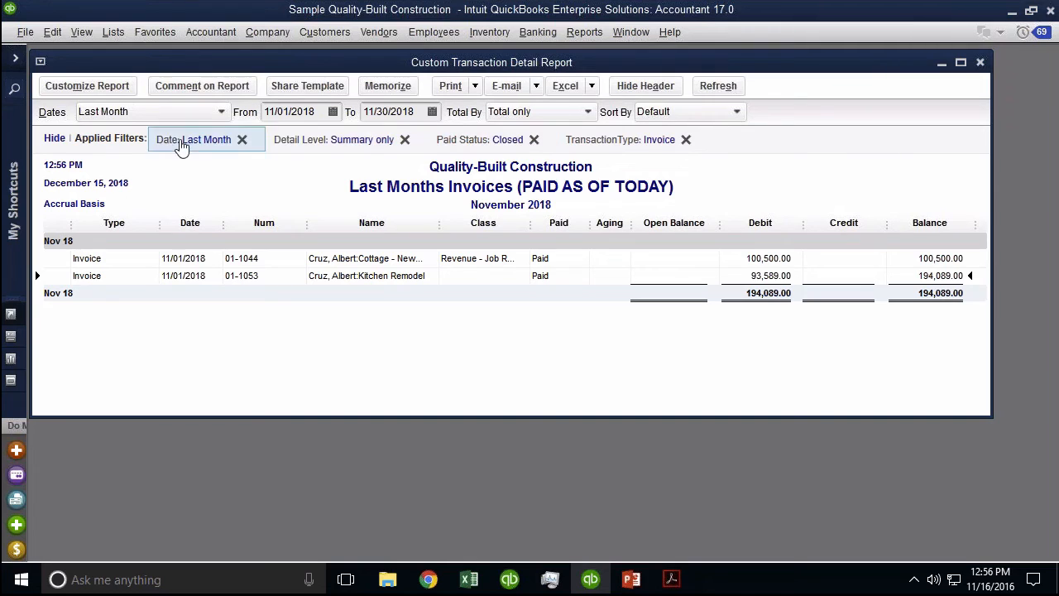
Step: Preview both pages of the invoice report's printout, including the applied filters page, and leave without printing
{"action": "left_click", "coordinate": [479, 88]}
{"action": "left_click", "coordinate": [463, 107]}
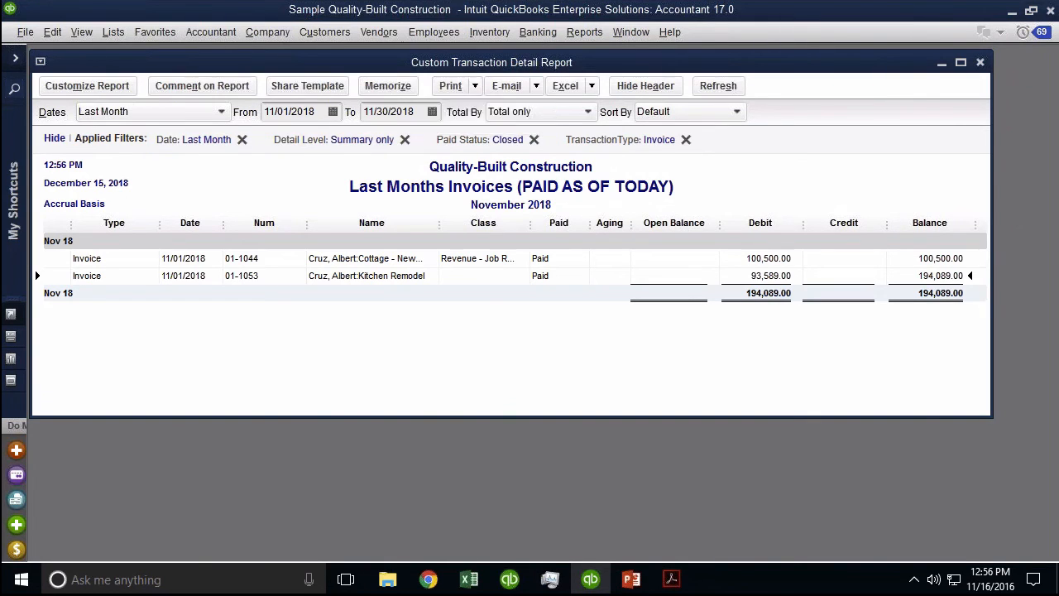
{"action": "left_click", "coordinate": [847, 243]}
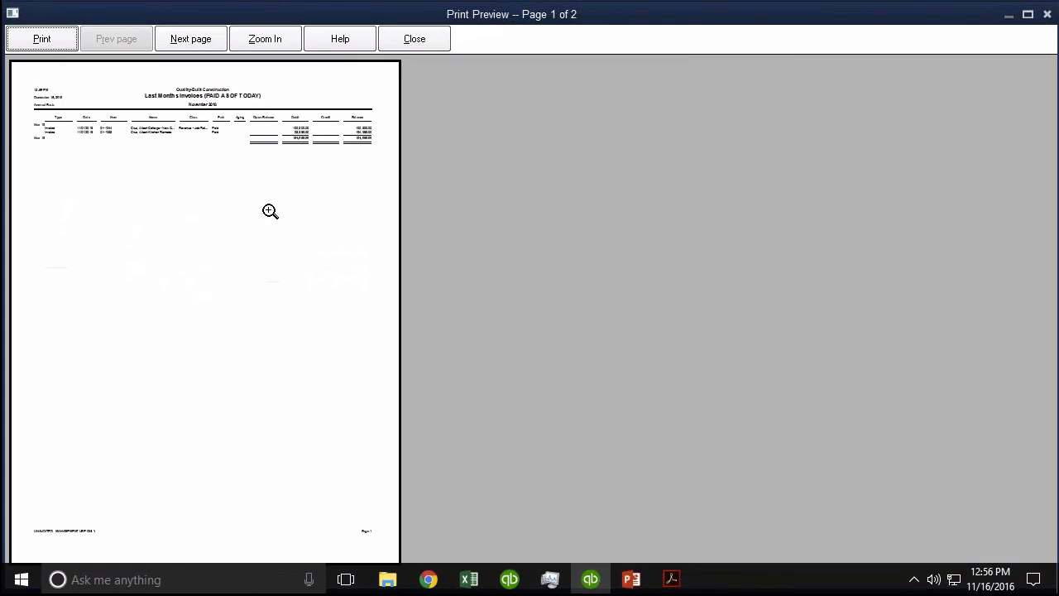
{"action": "left_click", "coordinate": [270, 210]}
{"action": "left_click", "coordinate": [196, 42]}
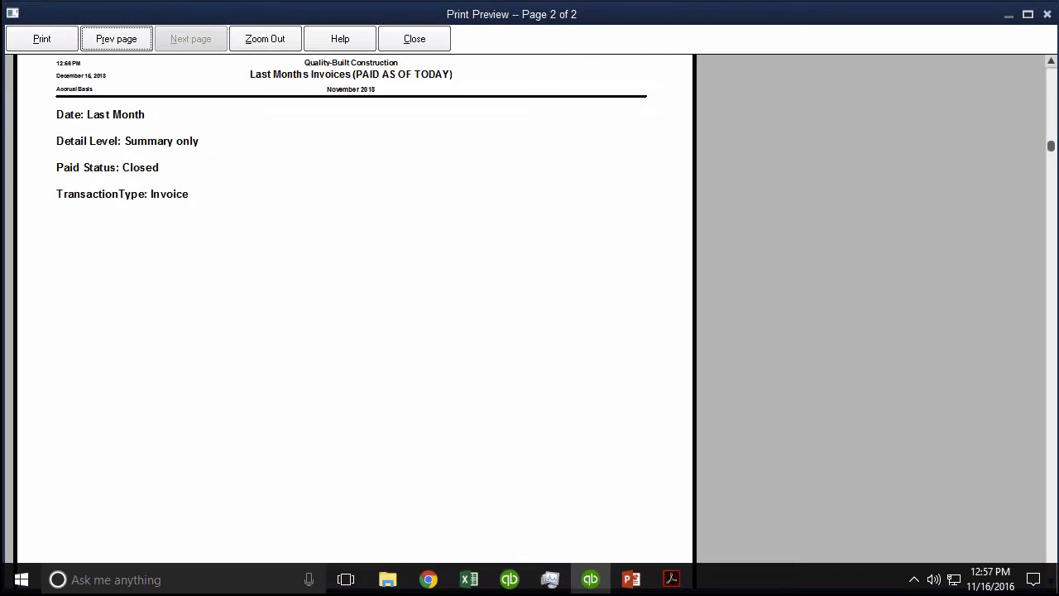
{"action": "left_click", "coordinate": [414, 42]}
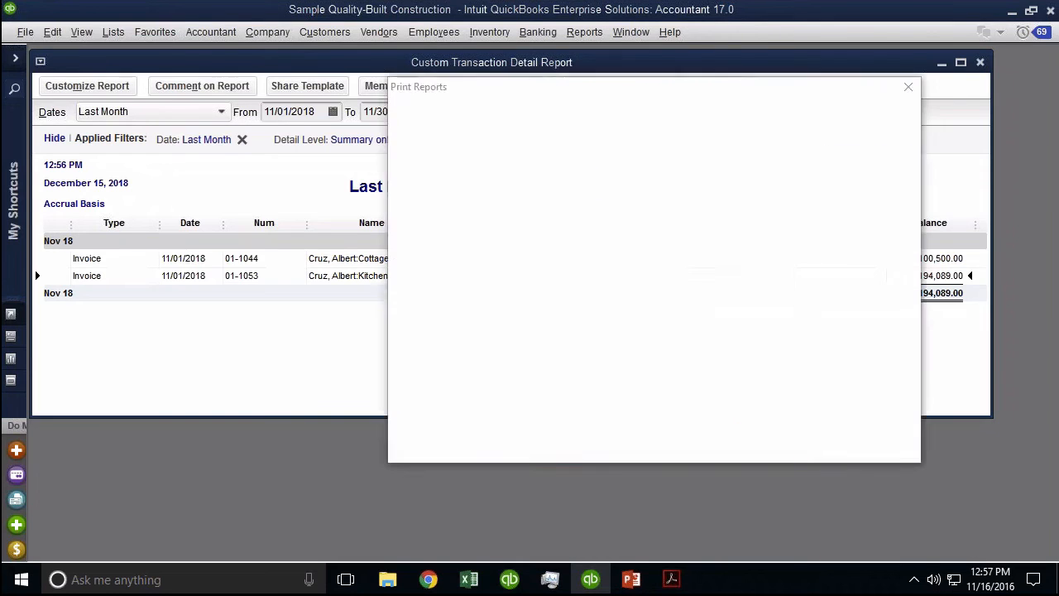
{"action": "left_click", "coordinate": [910, 90]}
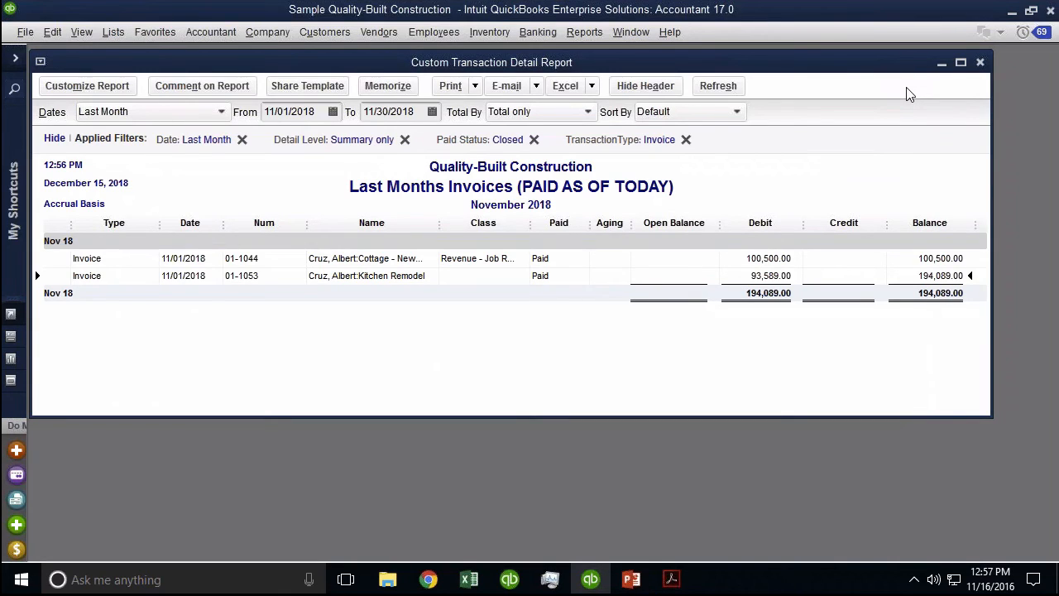
Step: Close the invoice report and open the Profit & Loss report from the Company & Financial reports
{"action": "left_click", "coordinate": [980, 62]}
{"action": "left_click", "coordinate": [578, 37]}
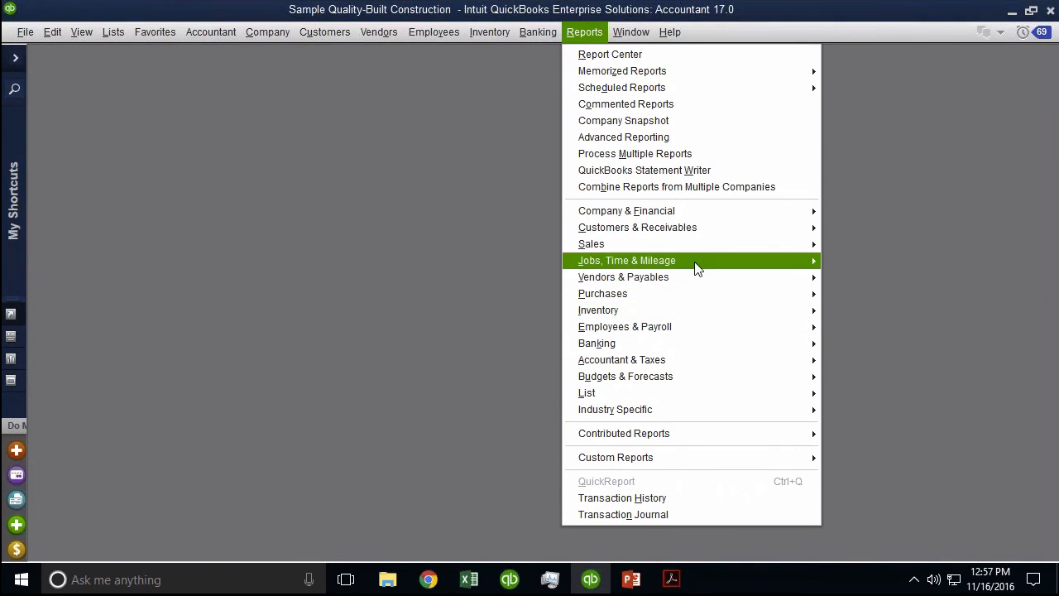
{"action": "mouse_move", "coordinate": [700, 245]}
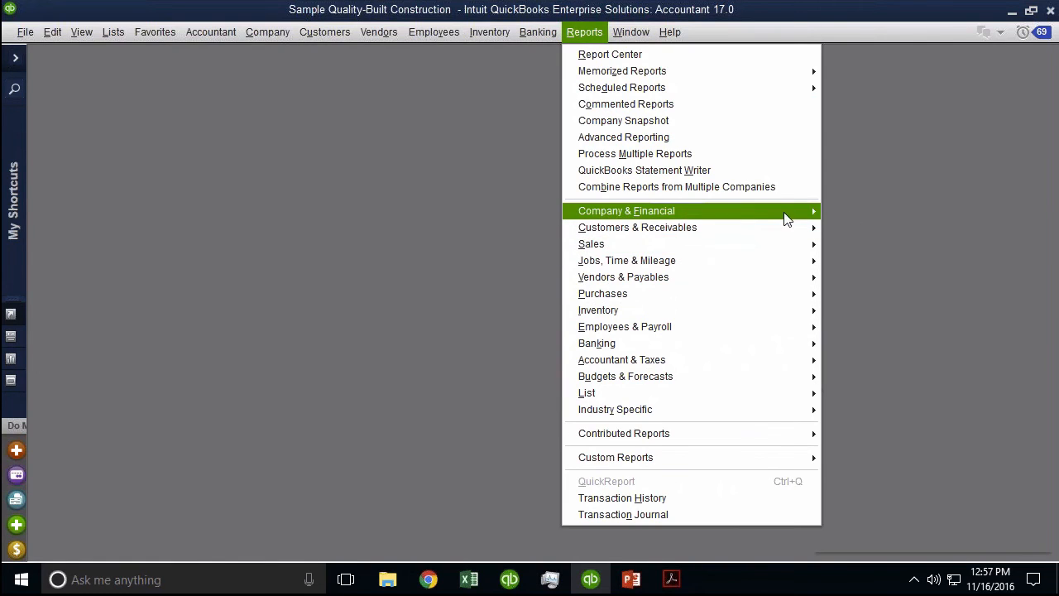
{"action": "mouse_move", "coordinate": [785, 218]}
{"action": "left_click", "coordinate": [845, 213]}
{"action": "left_click", "coordinate": [846, 62]}
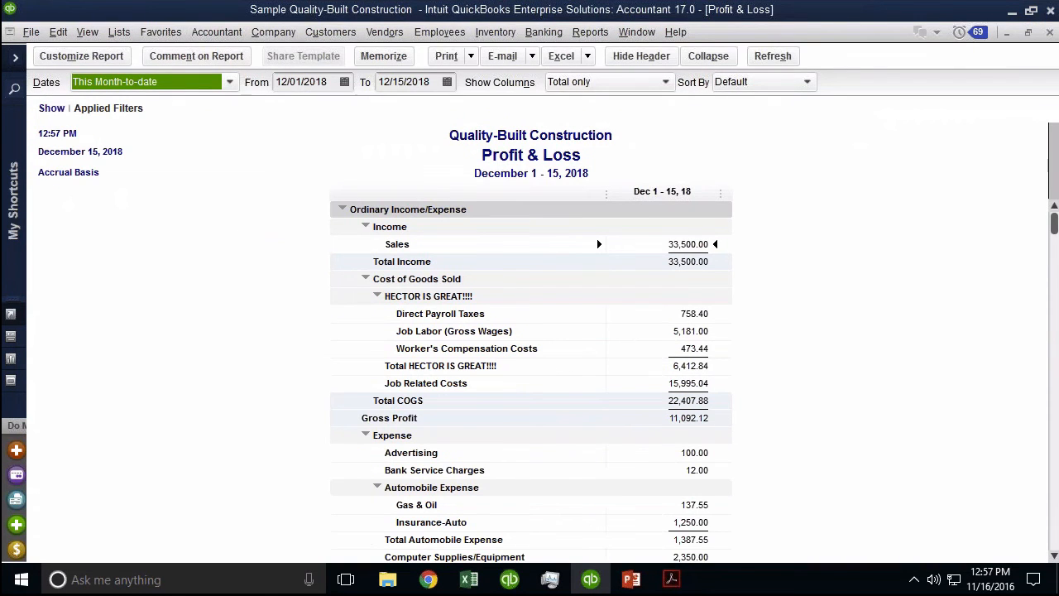
Step: Set the Profit & Loss report's Display Rows advanced option to All and apply the report modifications
{"action": "scroll", "coordinate": [668, 372], "scroll_direction": "down", "scroll_amount": 2}
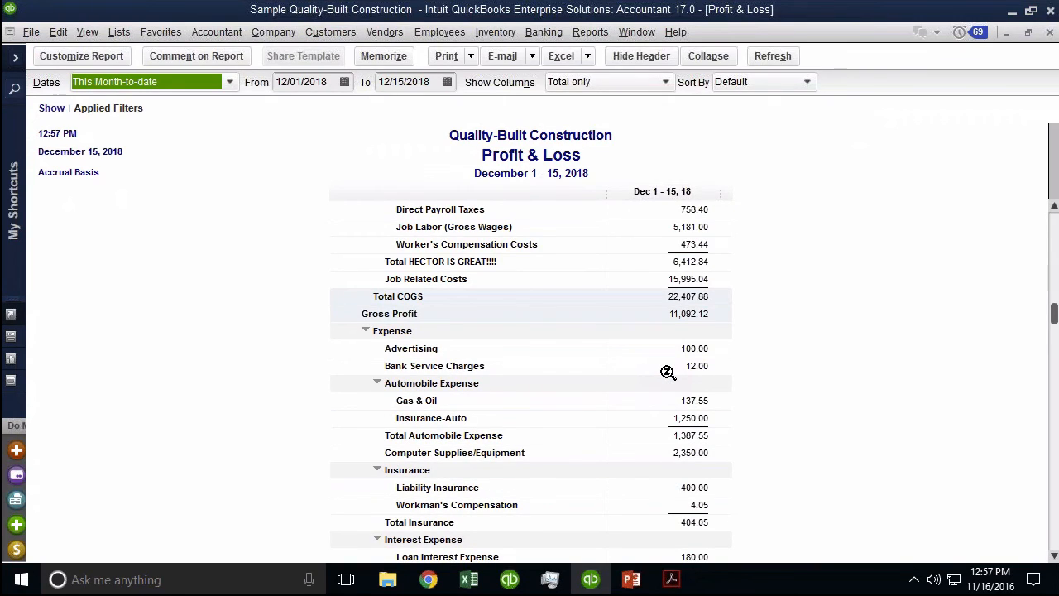
{"action": "scroll", "coordinate": [668, 372], "scroll_direction": "down", "scroll_amount": 4}
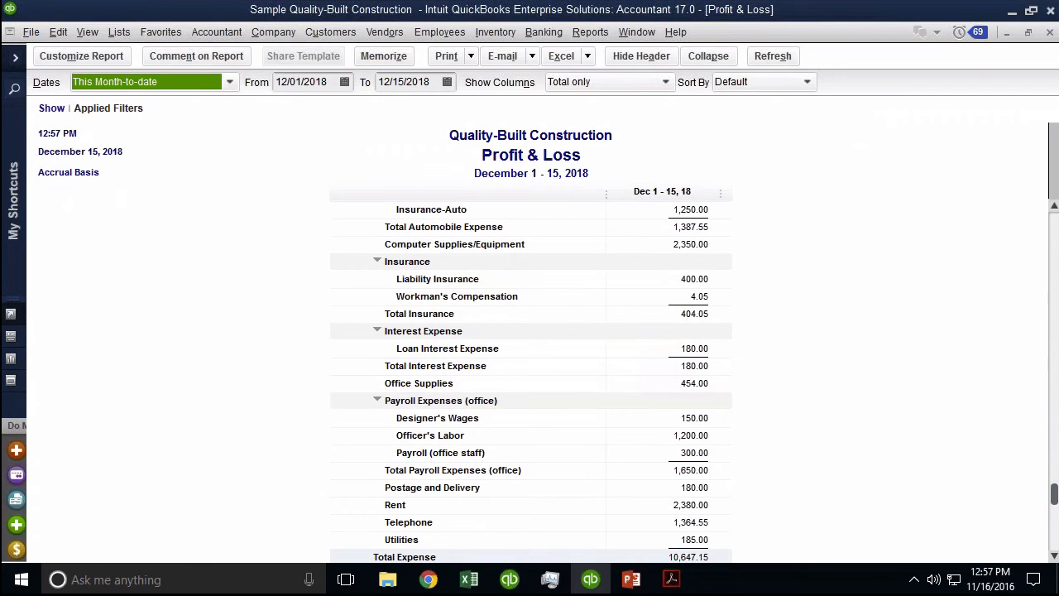
{"action": "scroll", "coordinate": [530, 381], "scroll_direction": "up", "scroll_amount": 2}
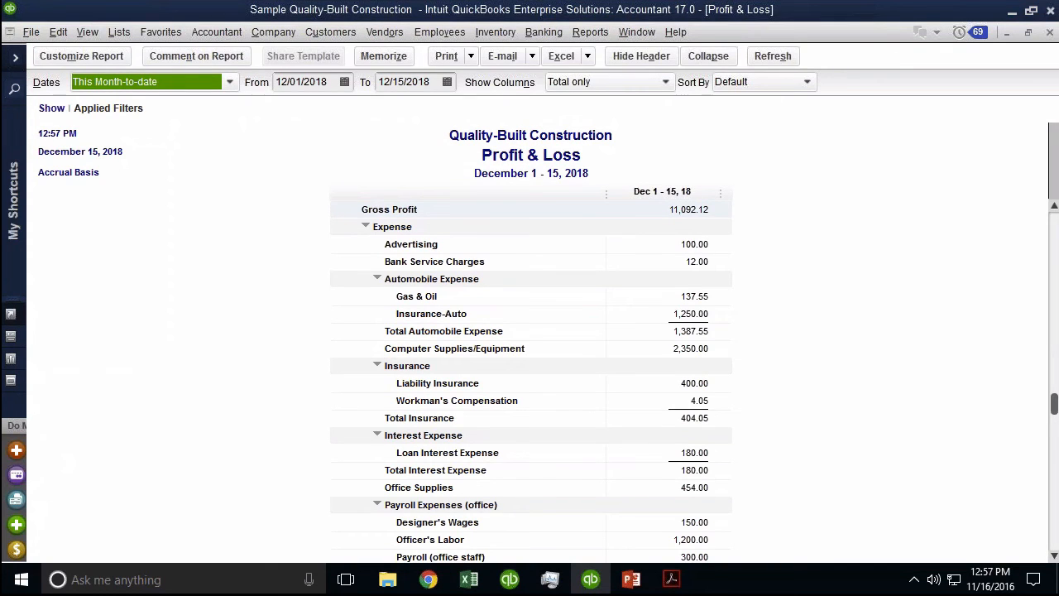
{"action": "scroll", "coordinate": [723, 246], "scroll_direction": "down", "scroll_amount": 3}
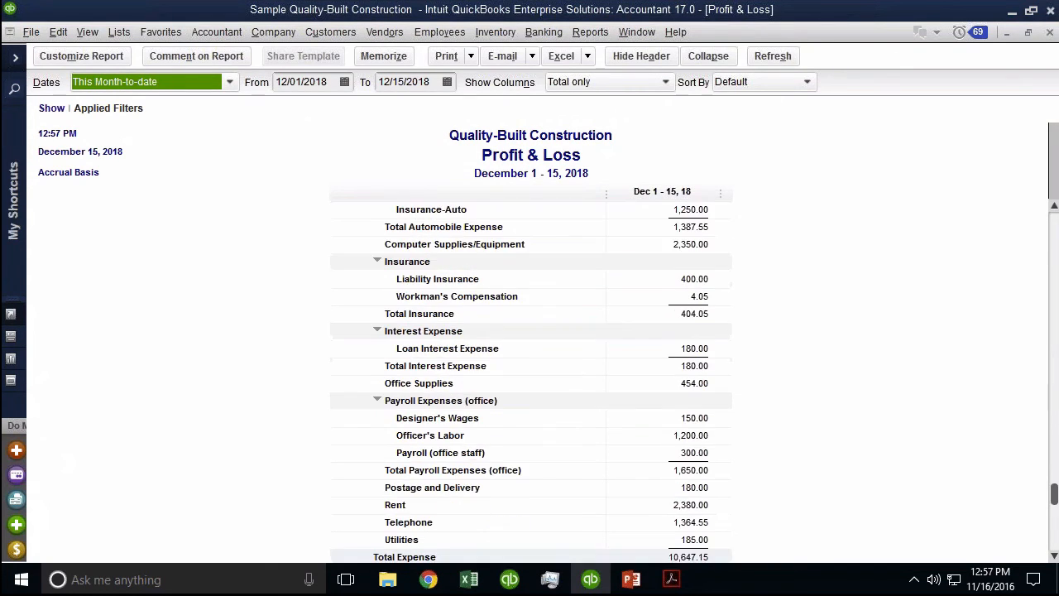
{"action": "left_click", "coordinate": [101, 57]}
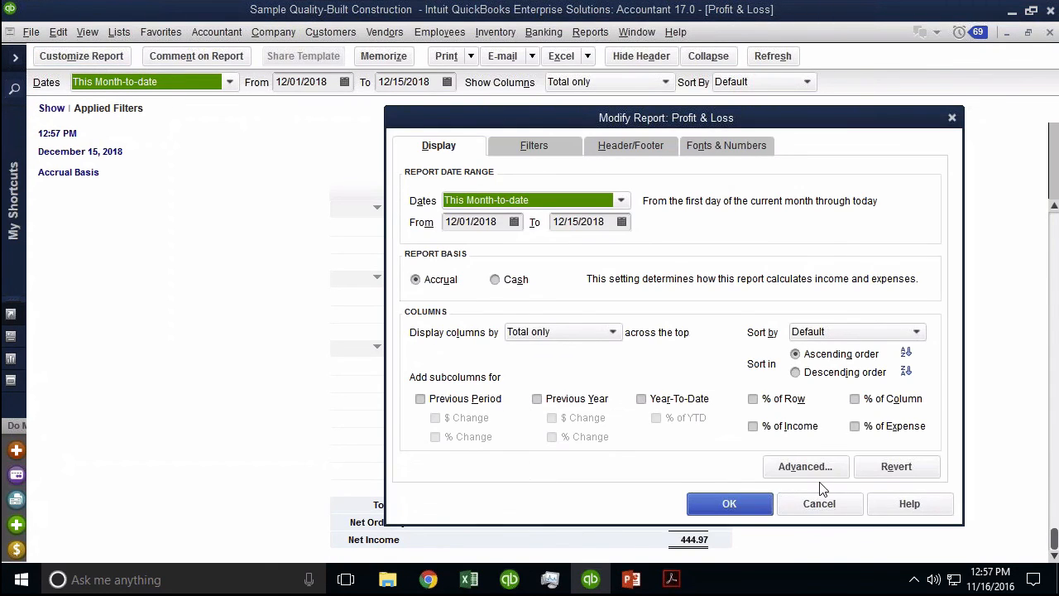
{"action": "left_click", "coordinate": [805, 467]}
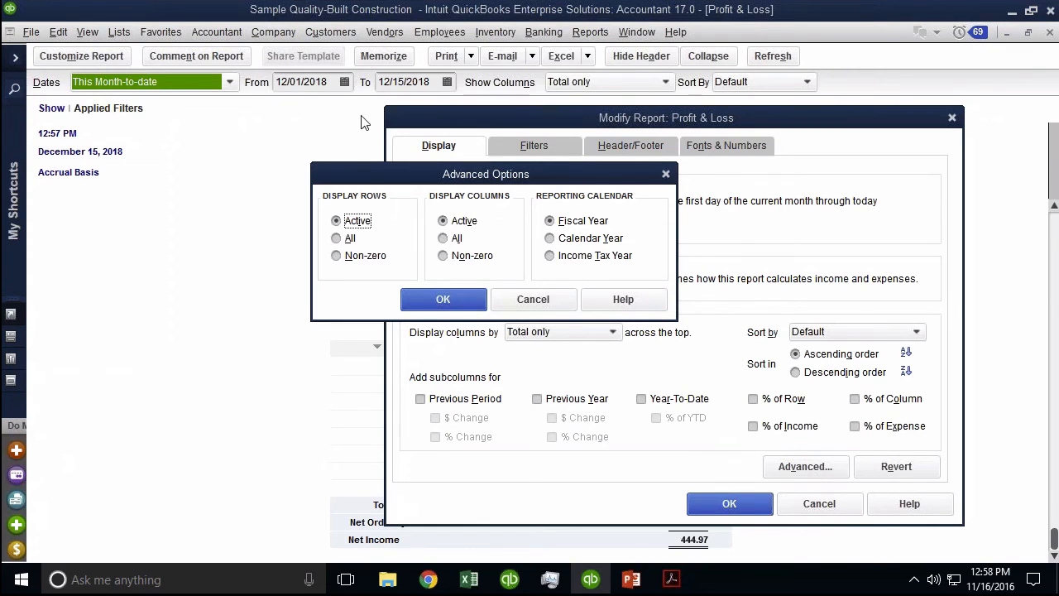
{"action": "left_click_drag", "start_coordinate": [361, 168], "coordinate": [387, 168]}
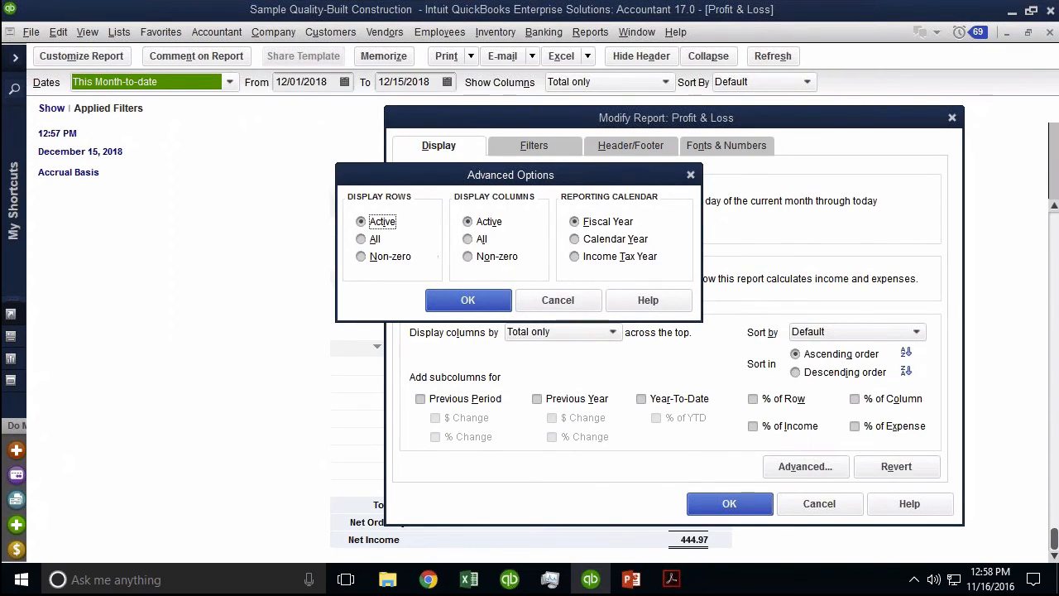
{"action": "left_click", "coordinate": [373, 241]}
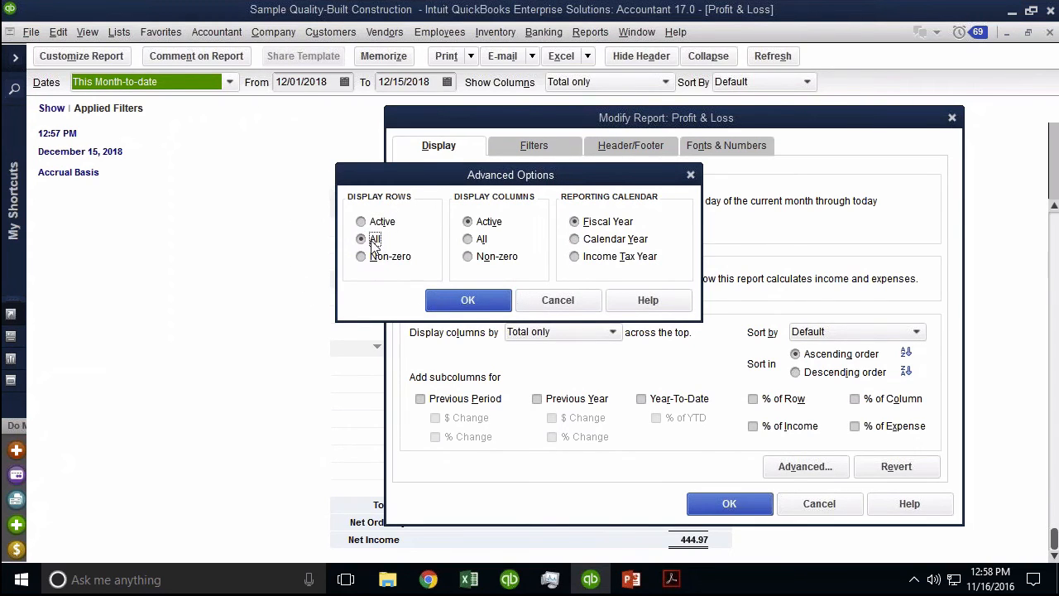
{"action": "left_click", "coordinate": [469, 301]}
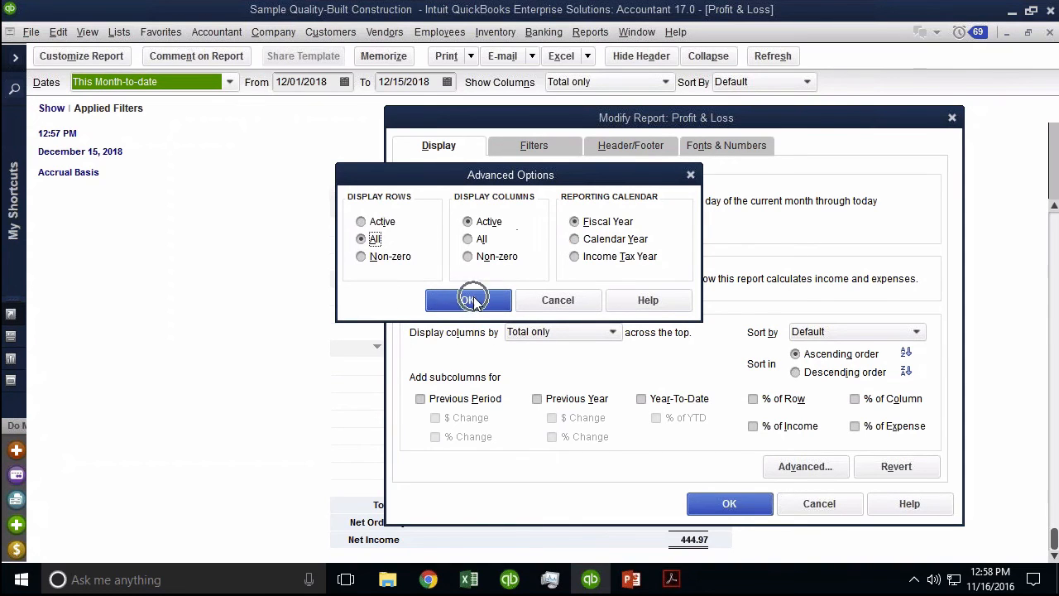
{"action": "left_click", "coordinate": [729, 505]}
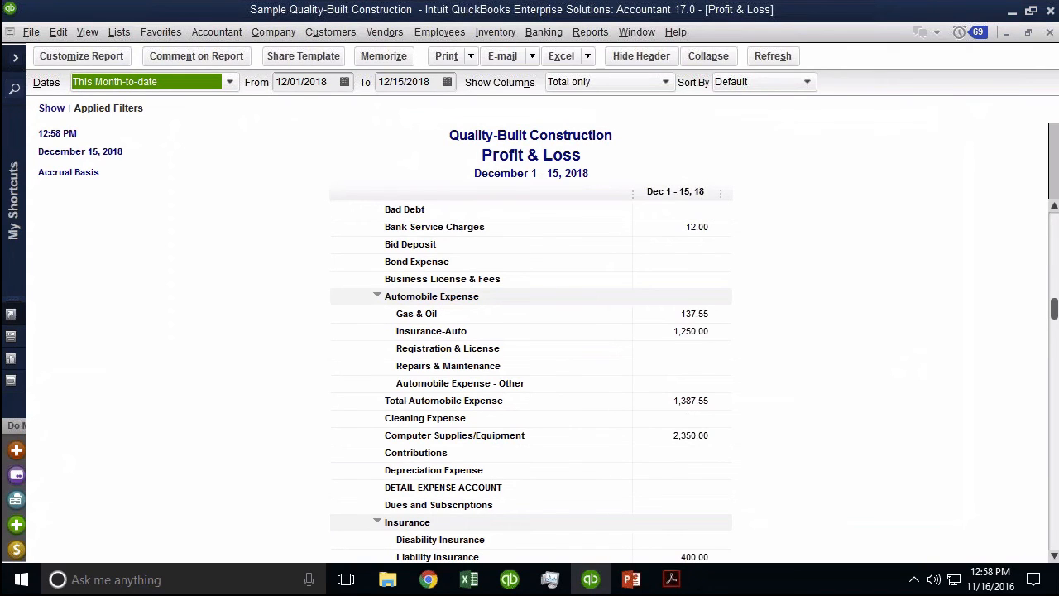
Step: Examine the Profit & Loss account rows from income down to net income, including accounts without activity
{"action": "scroll", "coordinate": [666, 378], "scroll_direction": "up", "scroll_amount": 7}
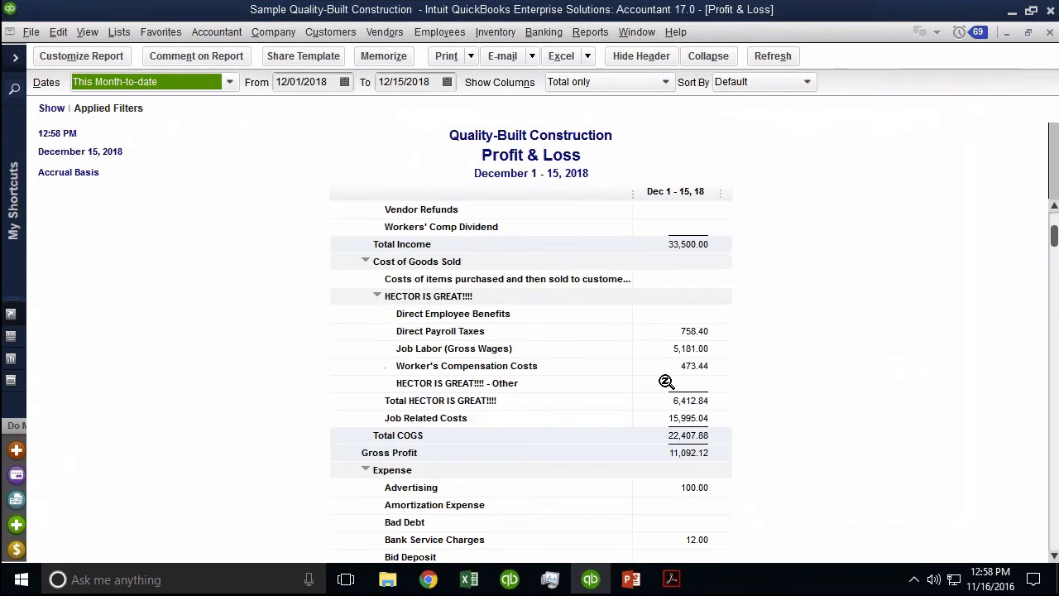
{"action": "scroll", "coordinate": [666, 378], "scroll_direction": "down", "scroll_amount": 2}
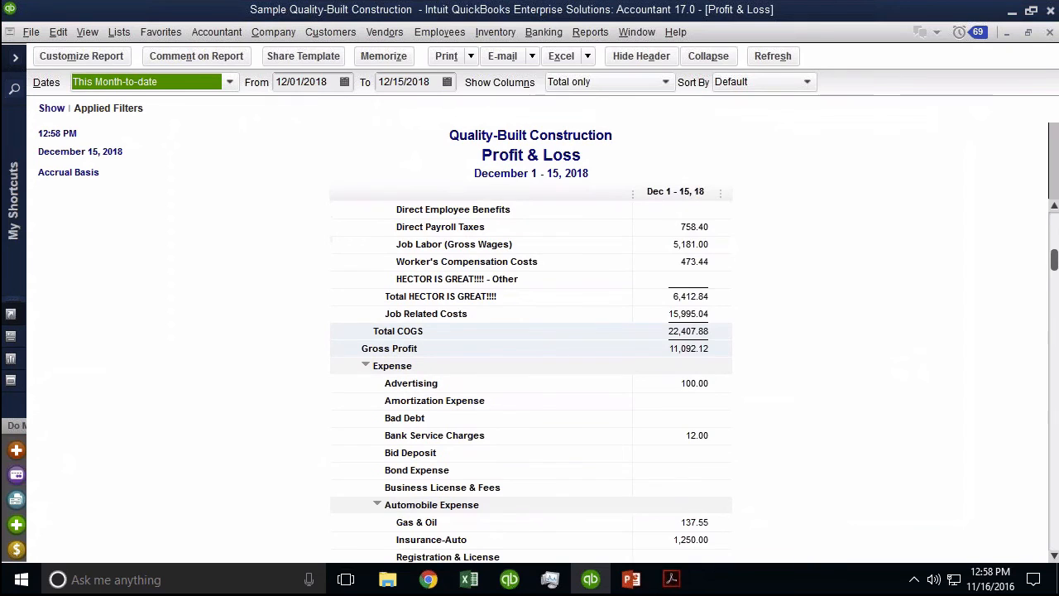
{"action": "scroll", "coordinate": [705, 436], "scroll_direction": "down", "scroll_amount": 2}
{"action": "scroll", "coordinate": [705, 437], "scroll_direction": "down", "scroll_amount": 2}
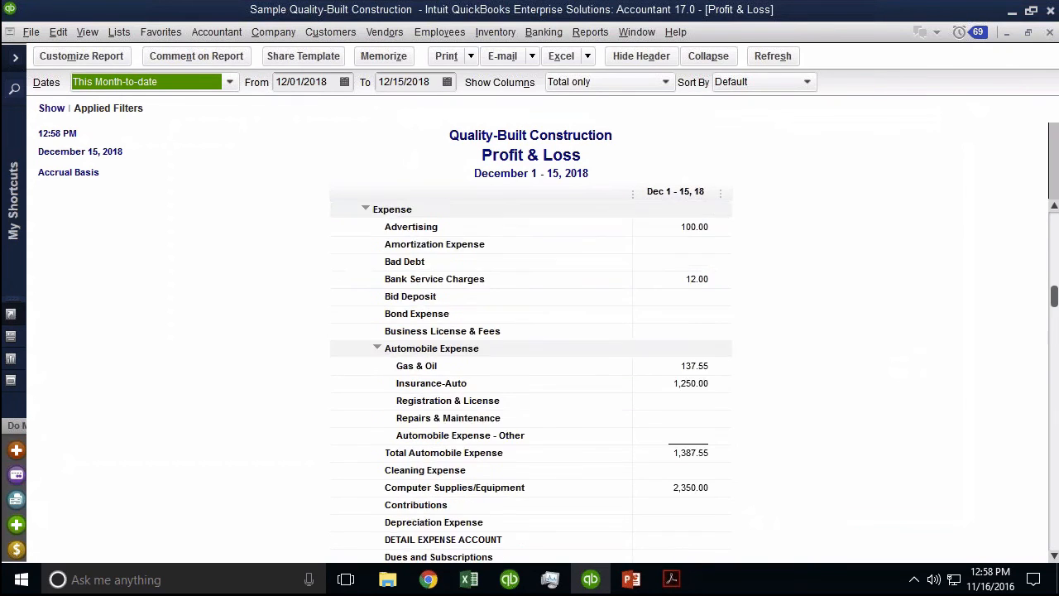
{"action": "scroll", "coordinate": [702, 450], "scroll_direction": "down", "scroll_amount": 1}
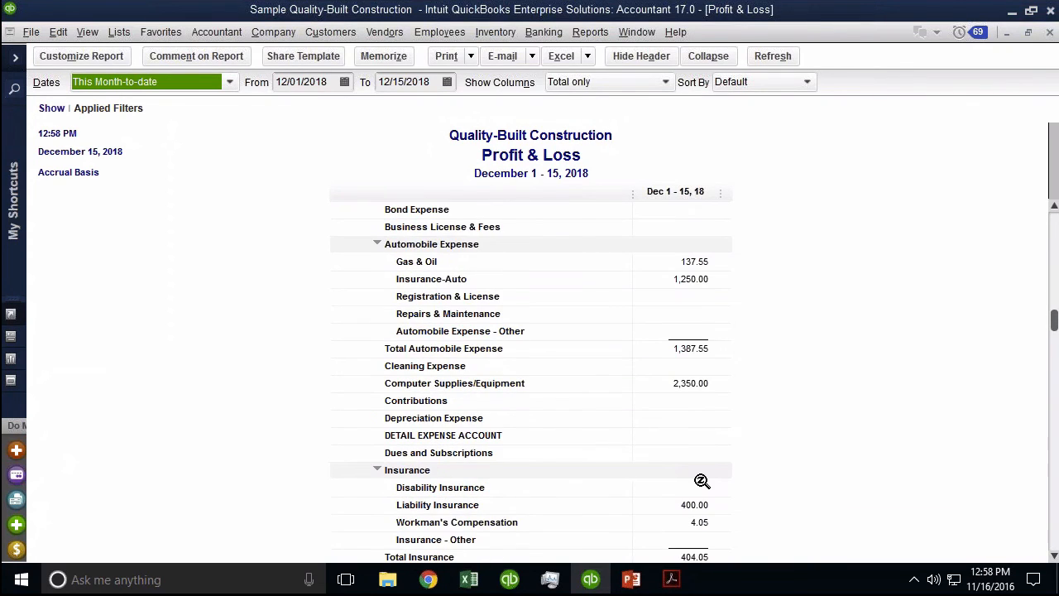
{"action": "scroll", "coordinate": [701, 481], "scroll_direction": "down", "scroll_amount": 3}
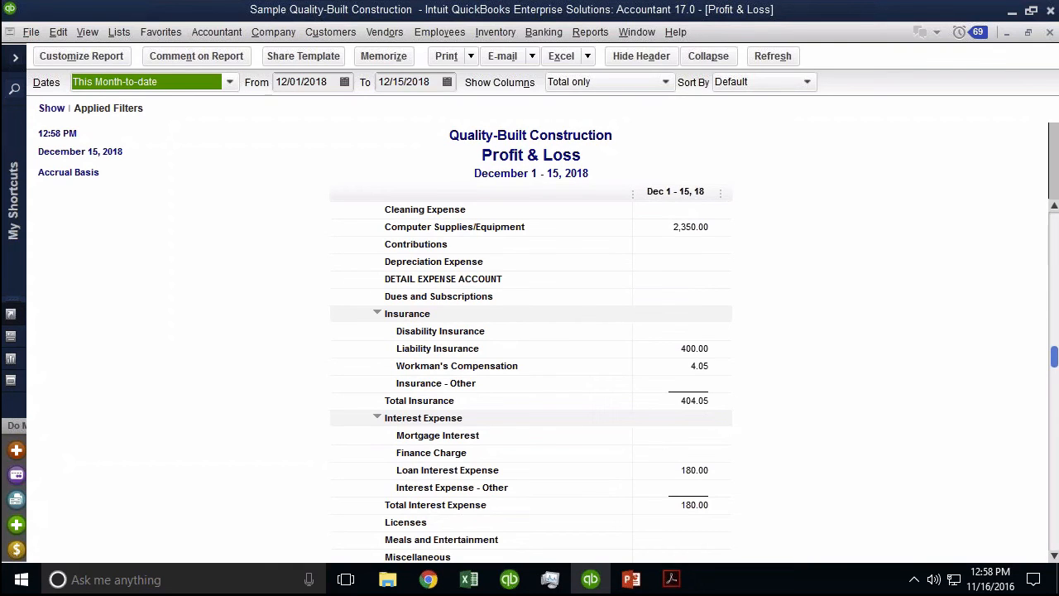
{"action": "scroll", "coordinate": [681, 395], "scroll_direction": "down", "scroll_amount": 8}
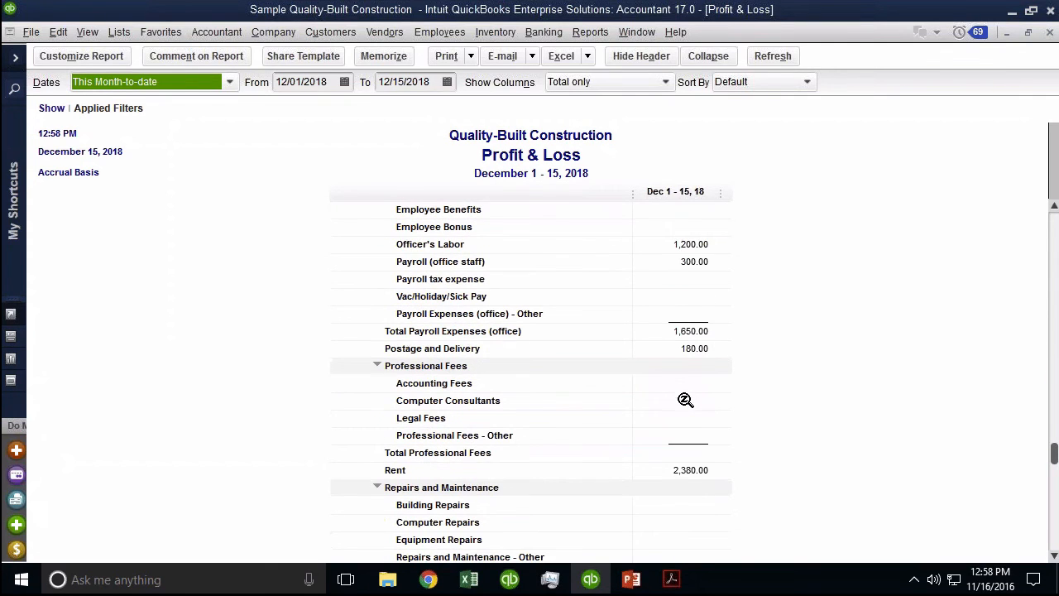
{"action": "scroll", "coordinate": [682, 397], "scroll_direction": "down", "scroll_amount": 7}
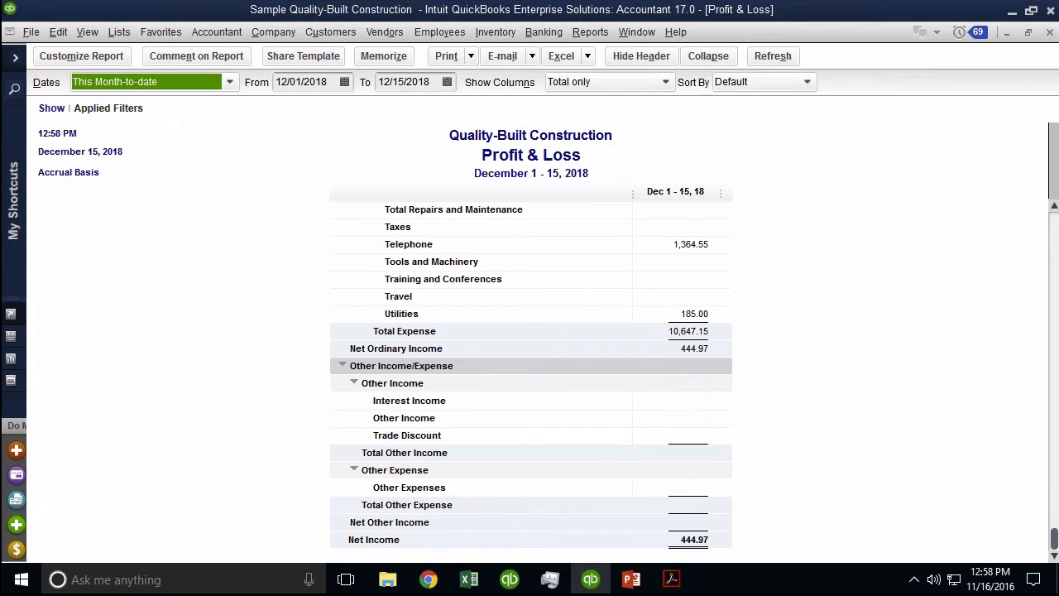
{"action": "scroll", "coordinate": [680, 337], "scroll_direction": "up", "scroll_amount": 8}
{"action": "scroll", "coordinate": [680, 337], "scroll_direction": "up", "scroll_amount": 9}
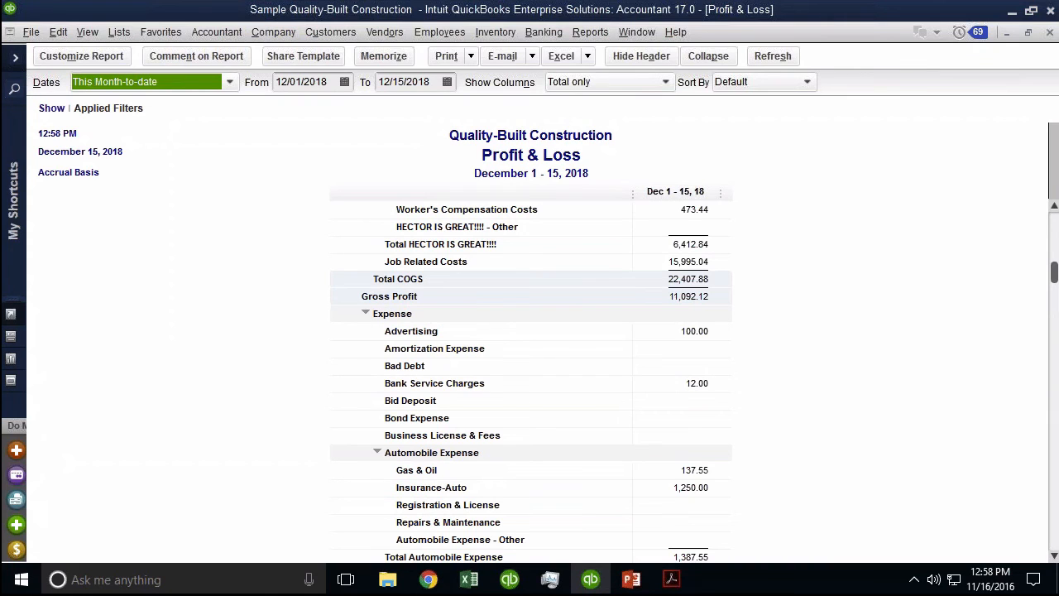
Step: Turn off Except Zero Amounts and turn on Without Cents in the Profit & Loss number format, and review the amounts
{"action": "left_click", "coordinate": [314, 179]}
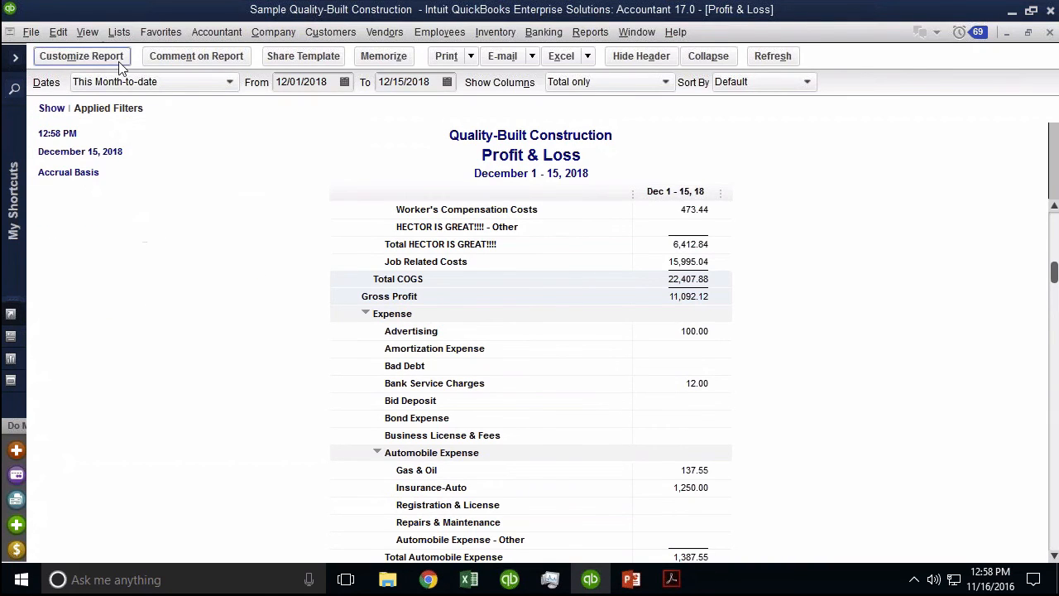
{"action": "left_click", "coordinate": [116, 61]}
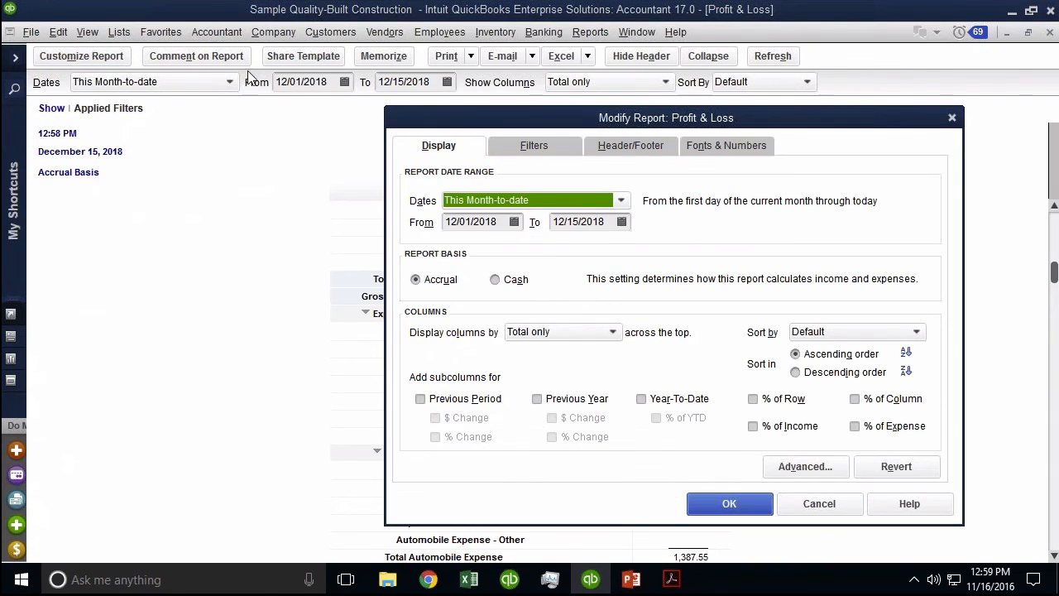
{"action": "left_click", "coordinate": [755, 152]}
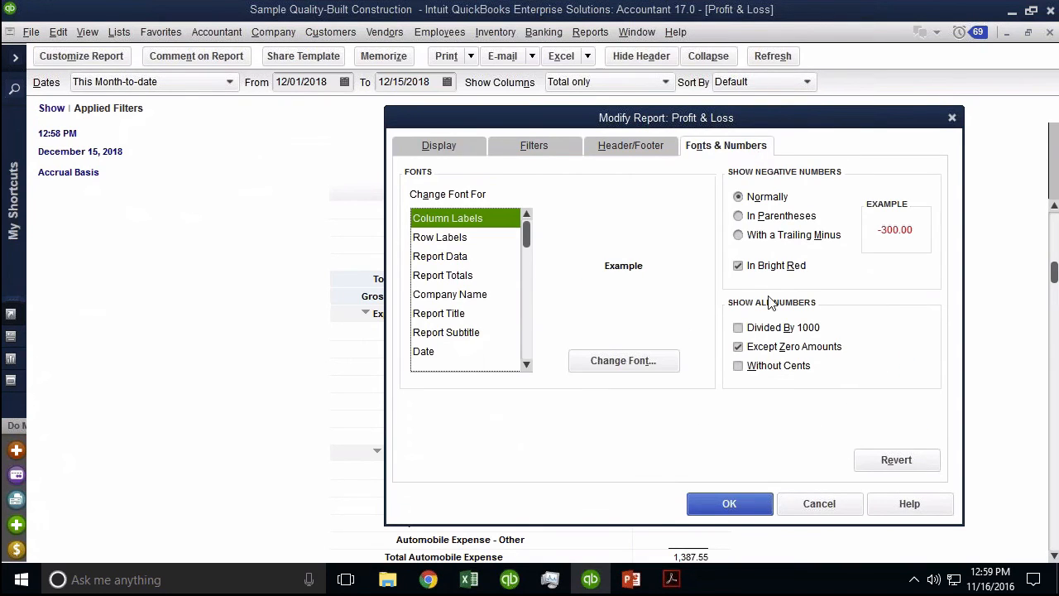
{"action": "left_click_drag", "start_coordinate": [765, 128], "coordinate": [323, 125]}
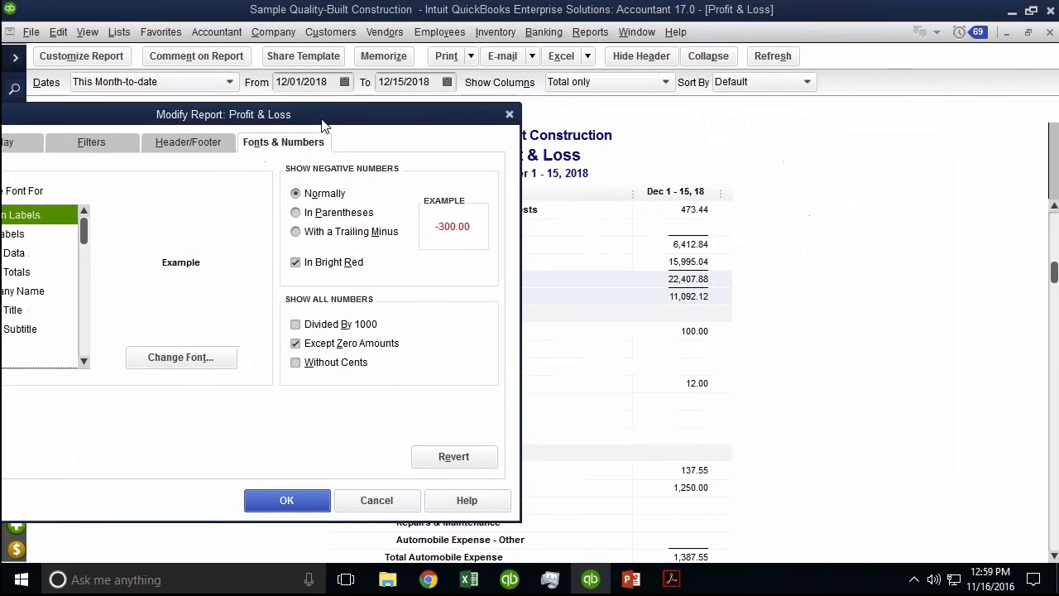
{"action": "left_click", "coordinate": [296, 344]}
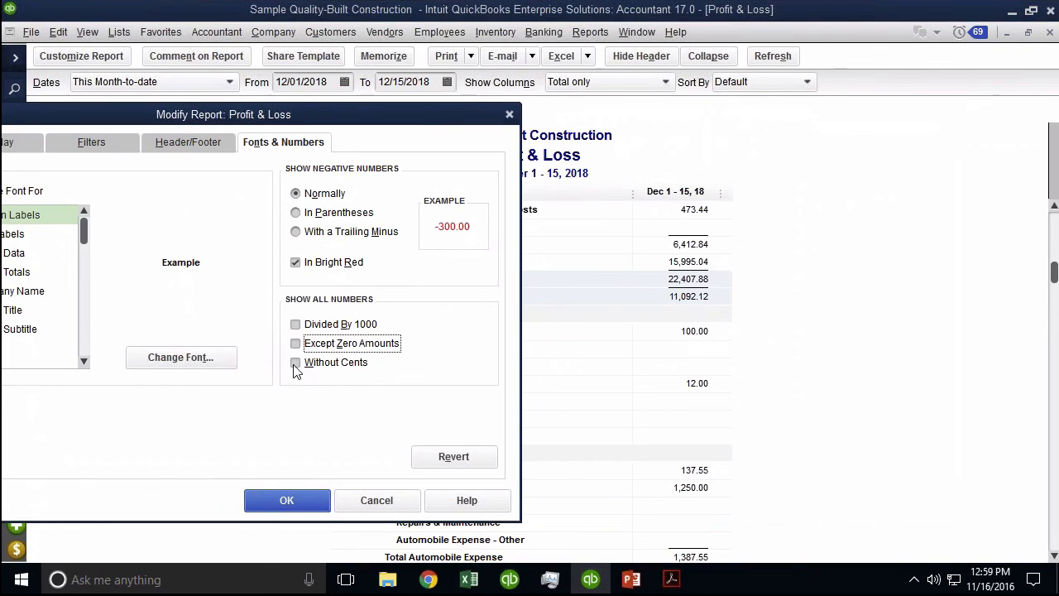
{"action": "left_click", "coordinate": [296, 364]}
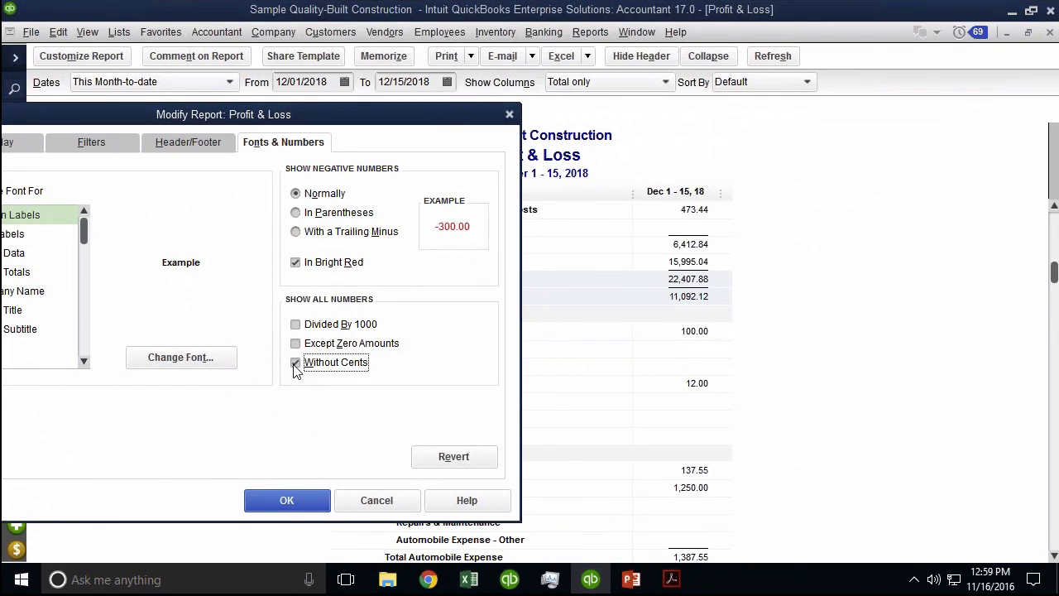
{"action": "left_click", "coordinate": [295, 503]}
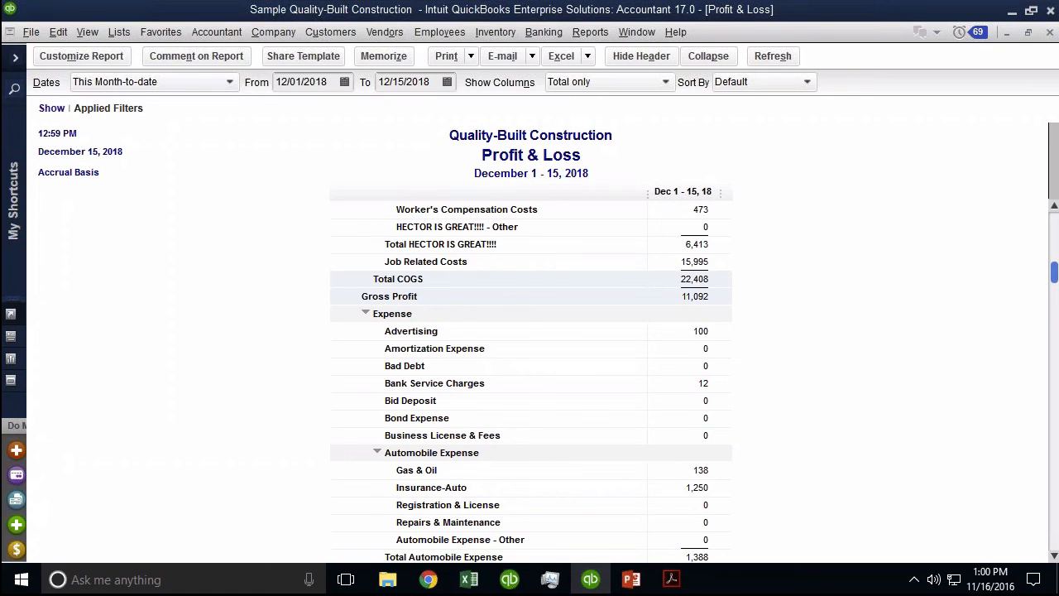
{"action": "scroll", "coordinate": [701, 258], "scroll_direction": "up", "scroll_amount": 4}
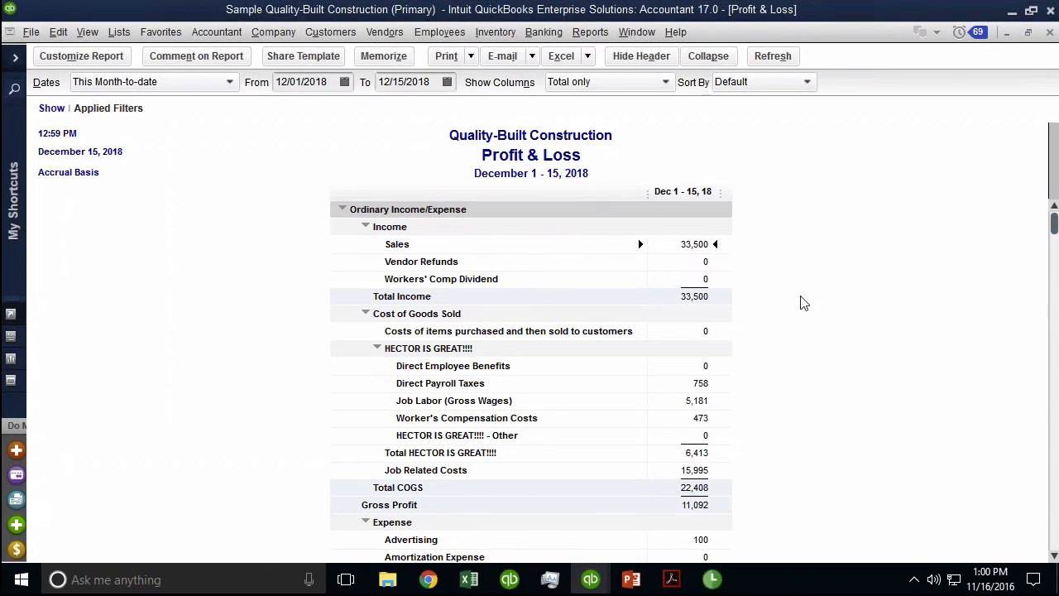
{"action": "scroll", "coordinate": [582, 335], "scroll_direction": "down", "scroll_amount": 8}
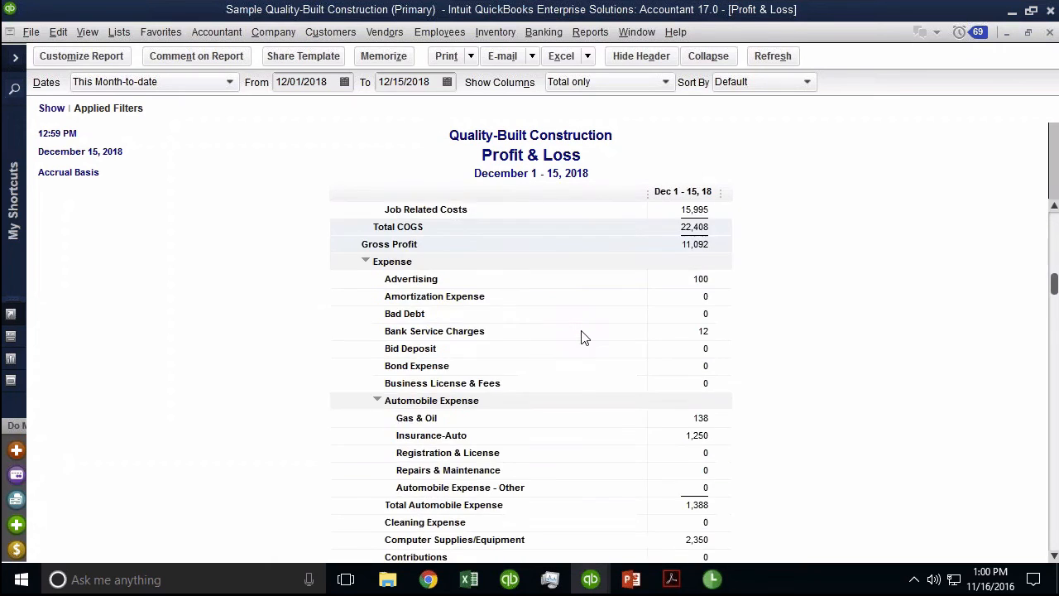
Step: Collapse Cost of Goods Sold, Expense, Other Income and Other Expense, followed by the two top-level Ordinary and Other Income/Expense sections
{"action": "scroll", "coordinate": [480, 317], "scroll_direction": "up", "scroll_amount": 2}
{"action": "scroll", "coordinate": [480, 316], "scroll_direction": "up", "scroll_amount": 6}
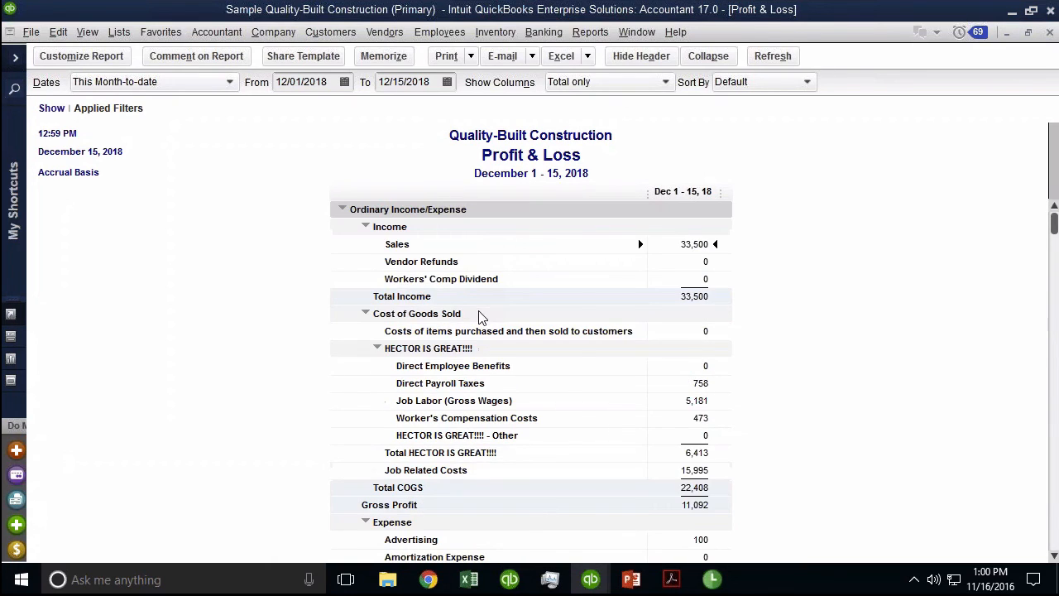
{"action": "left_click", "coordinate": [364, 314]}
{"action": "left_click", "coordinate": [364, 348]}
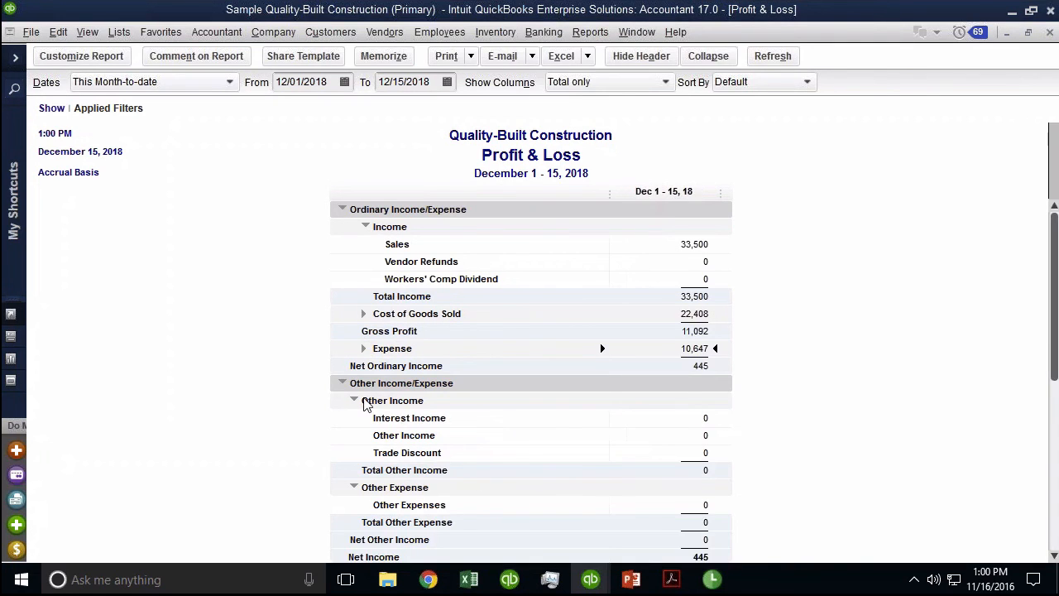
{"action": "left_click", "coordinate": [362, 400]}
{"action": "left_click", "coordinate": [359, 417]}
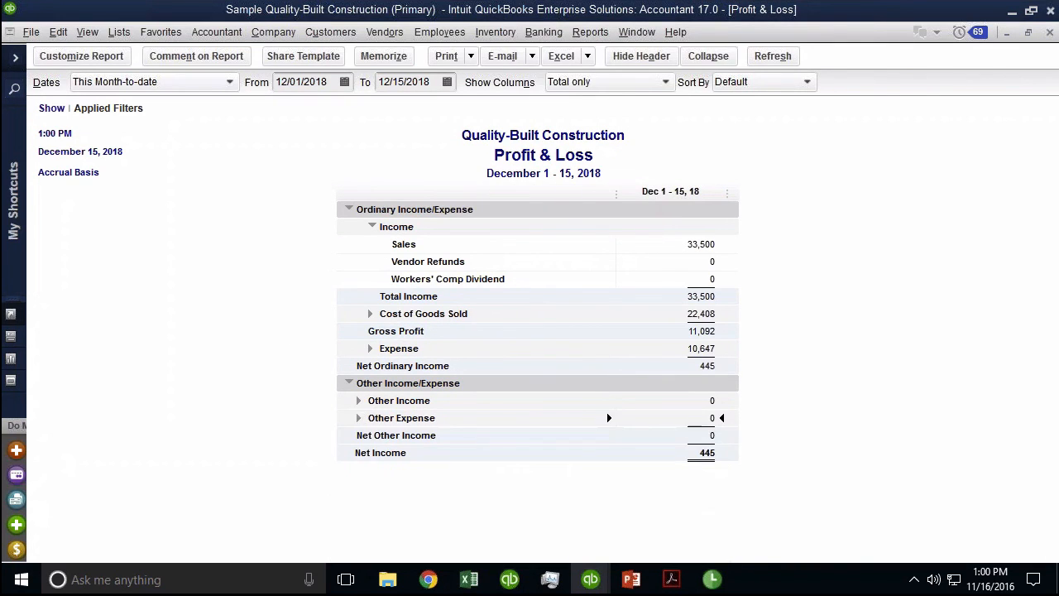
{"action": "left_click", "coordinate": [349, 383]}
{"action": "left_click", "coordinate": [349, 209]}
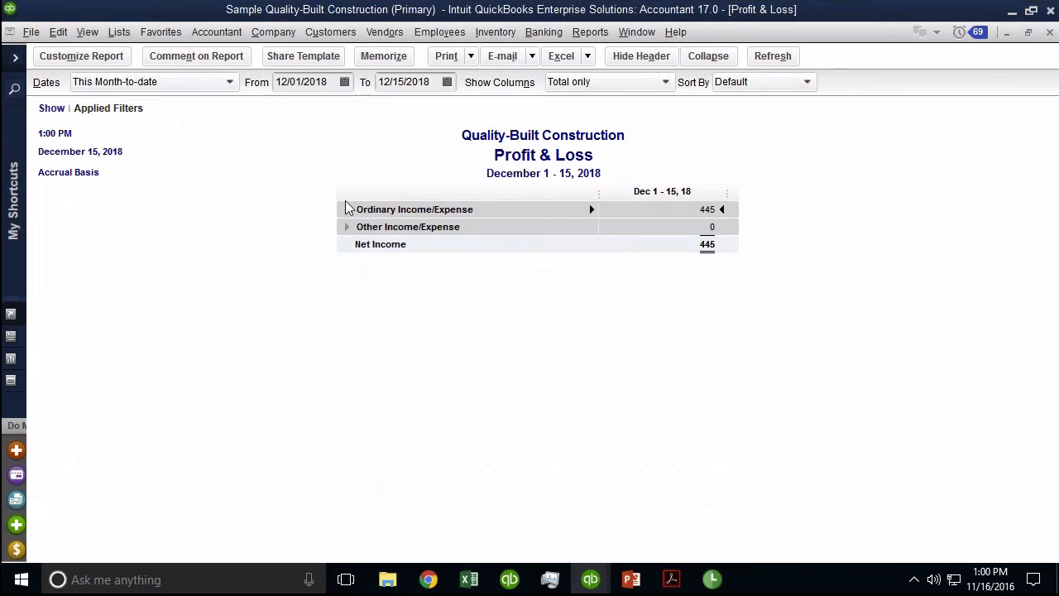
Step: Expand Ordinary Income/Expense with its Cost of Goods Sold and Expense groups, and collapse the Income and Insurance groups
{"action": "left_click", "coordinate": [349, 209]}
{"action": "left_click", "coordinate": [370, 226]}
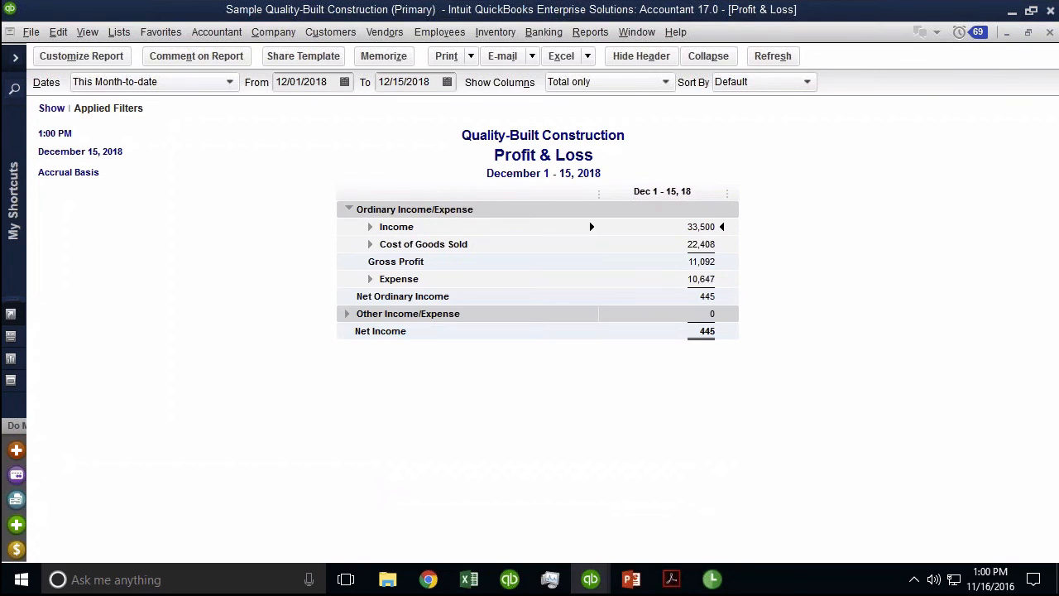
{"action": "left_click", "coordinate": [370, 279]}
{"action": "left_click", "coordinate": [369, 244]}
{"action": "scroll", "coordinate": [389, 349], "scroll_direction": "down", "scroll_amount": 9}
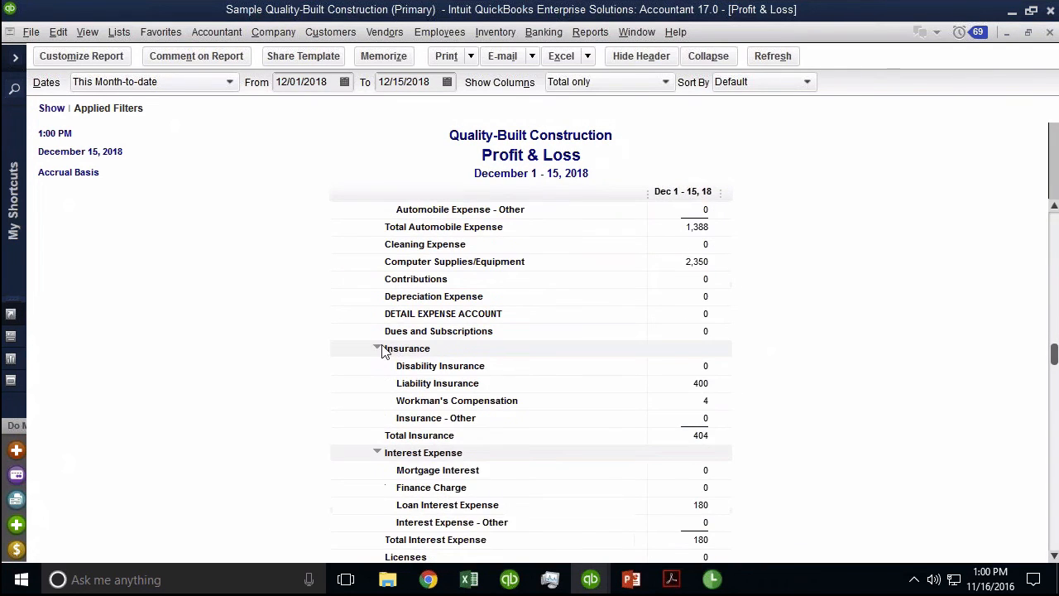
{"action": "left_click", "coordinate": [378, 348]}
{"action": "scroll", "coordinate": [555, 391], "scroll_direction": "up", "scroll_amount": 9}
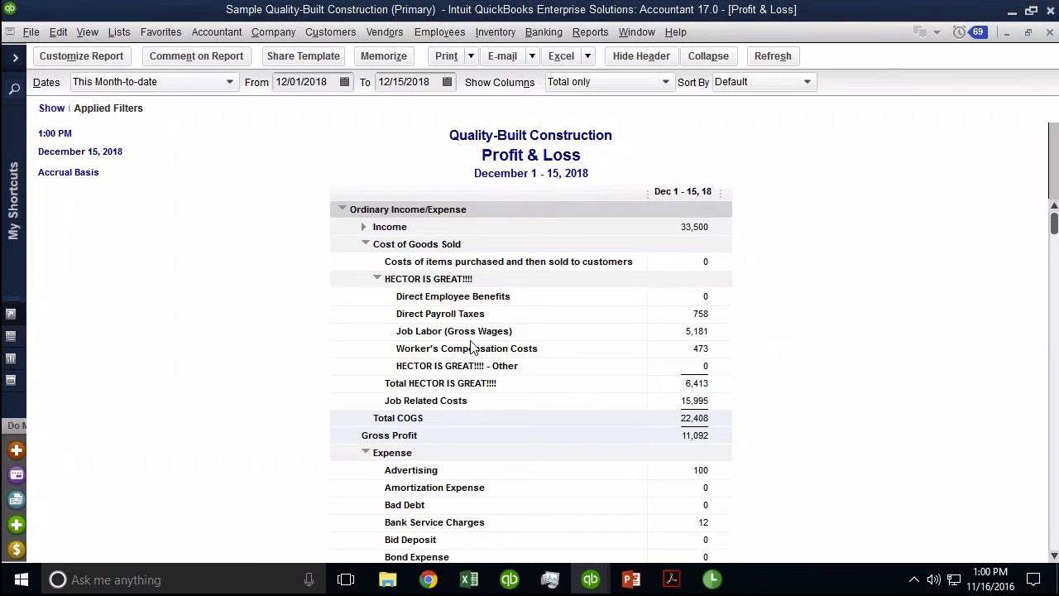
Step: Toggle the whole report repeatedly between collapsed and expanded subaccounts to compare the Cost of Goods Sold rows, ending collapsed
{"action": "left_click", "coordinate": [708, 55]}
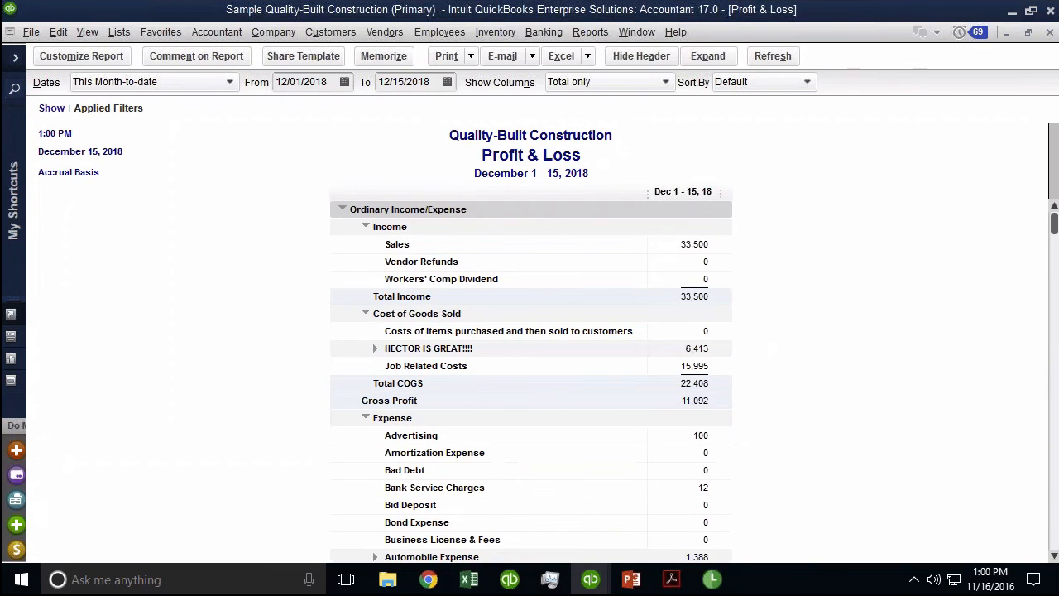
{"action": "left_click", "coordinate": [708, 55]}
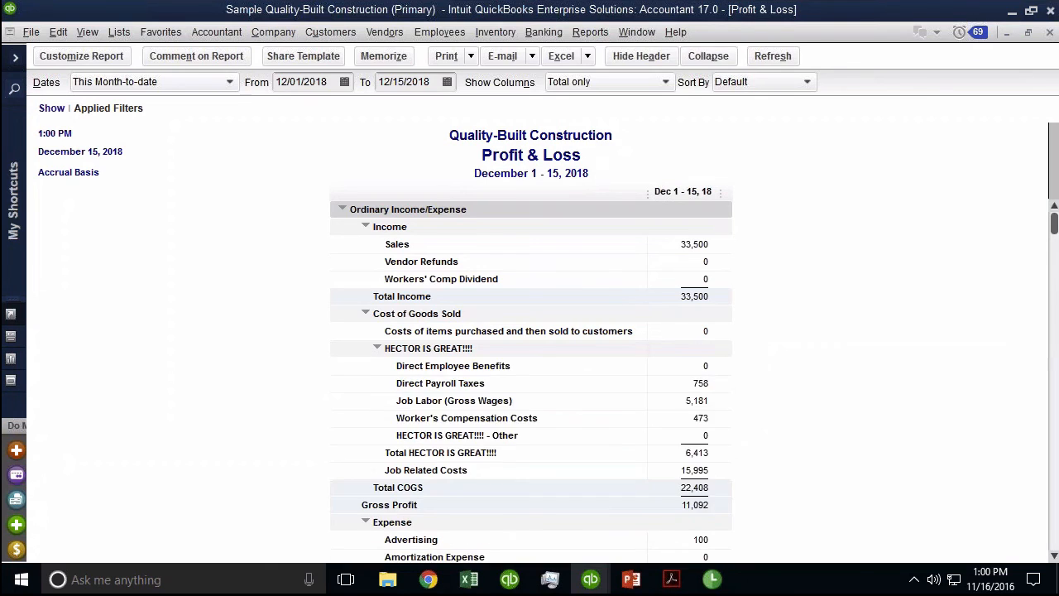
{"action": "left_click", "coordinate": [708, 55]}
{"action": "left_click", "coordinate": [708, 55]}
{"action": "left_click", "coordinate": [708, 55]}
{"action": "left_click", "coordinate": [708, 55]}
{"action": "left_click", "coordinate": [708, 55]}
{"action": "left_click", "coordinate": [708, 56]}
{"action": "left_click", "coordinate": [708, 56]}
{"action": "left_click", "coordinate": [708, 56]}
{"action": "left_click", "coordinate": [708, 56]}
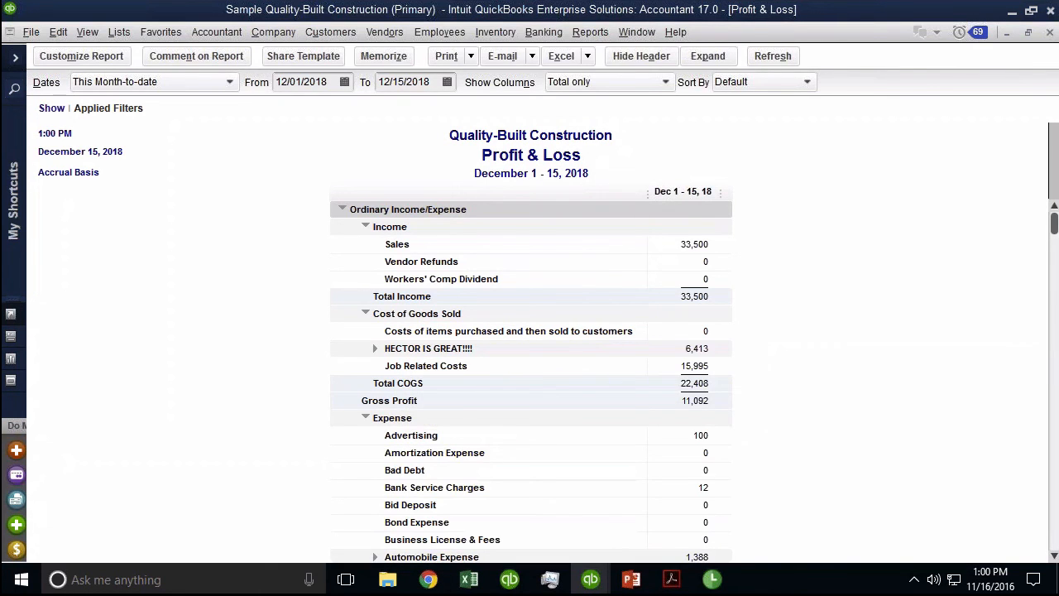
Step: Compare the expense accounts with subaccounts expanded and collapsed by toggling the whole report, leaving it collapsed
{"action": "scroll", "coordinate": [473, 348], "scroll_direction": "down", "scroll_amount": 5}
{"action": "left_click", "coordinate": [708, 55]}
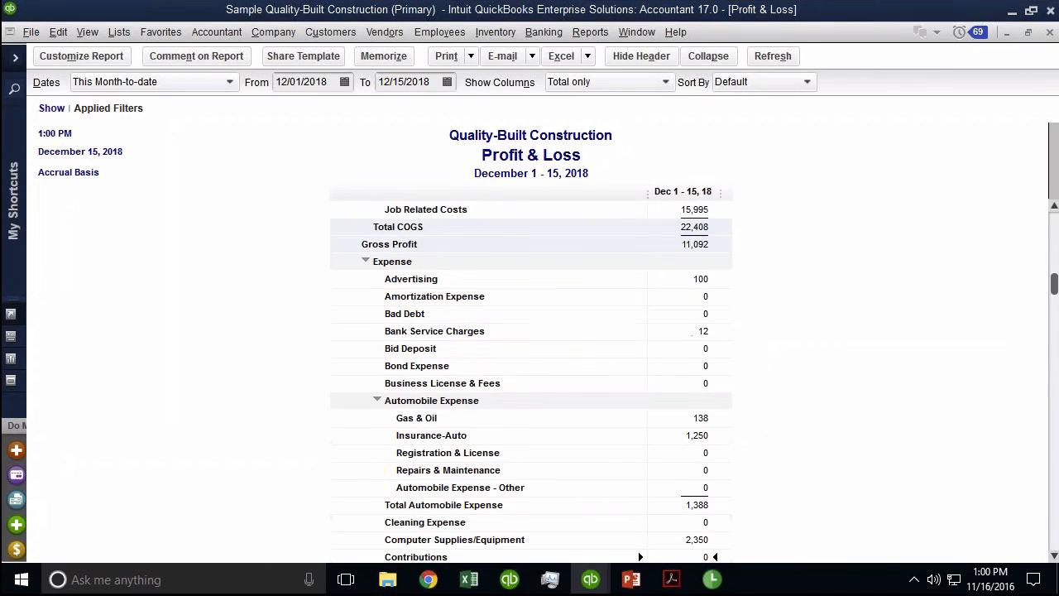
{"action": "left_click", "coordinate": [708, 56]}
{"action": "left_click", "coordinate": [708, 56]}
{"action": "left_click", "coordinate": [708, 55]}
{"action": "left_click", "coordinate": [708, 56]}
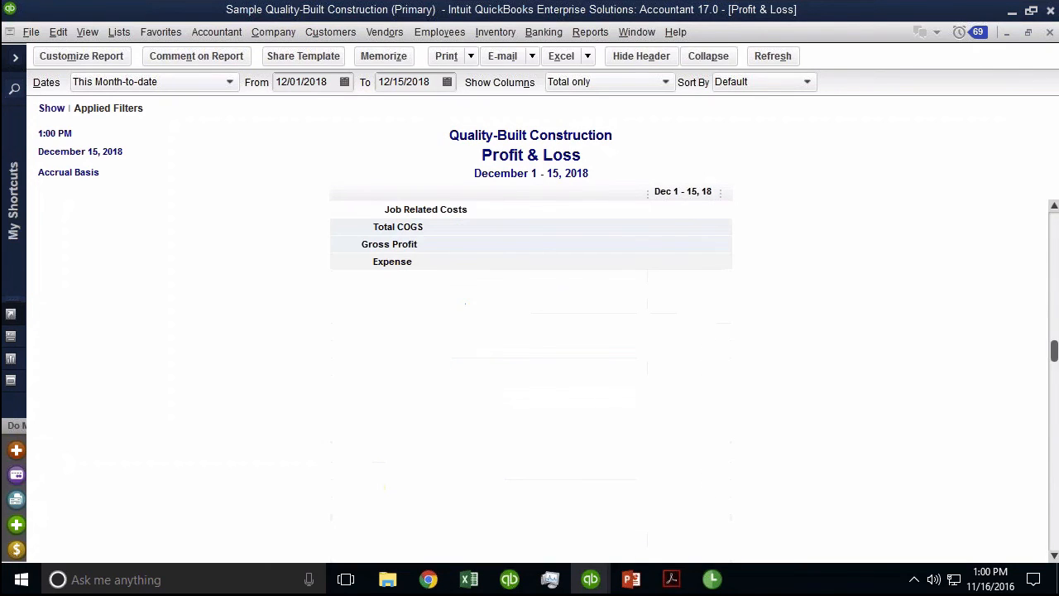
{"action": "left_click", "coordinate": [708, 56]}
{"action": "left_click", "coordinate": [708, 55]}
{"action": "left_click", "coordinate": [708, 55]}
{"action": "left_click", "coordinate": [708, 56]}
{"action": "left_click", "coordinate": [708, 55]}
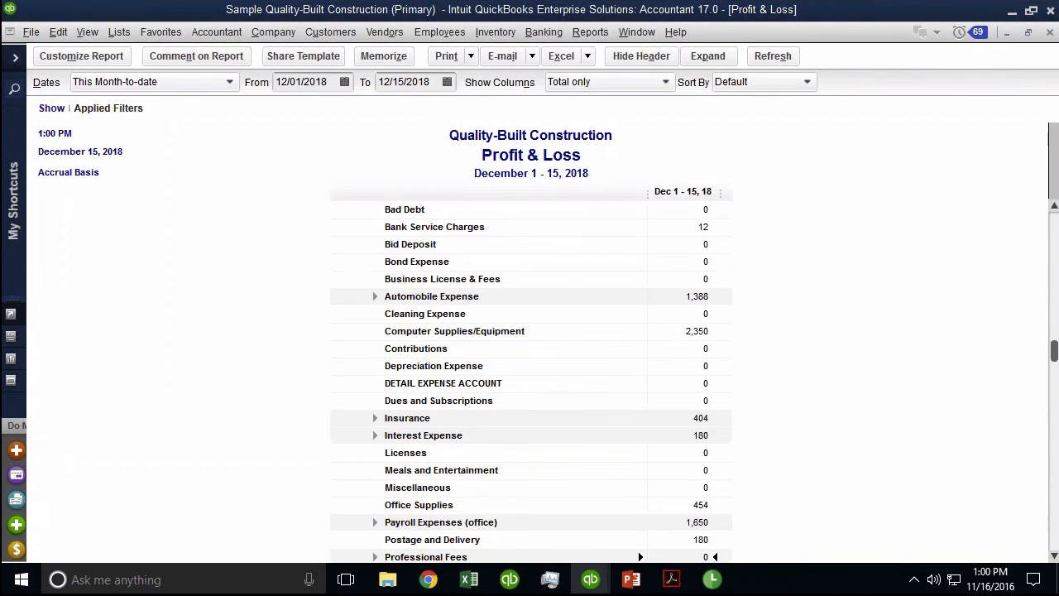
{"action": "left_click", "coordinate": [708, 55]}
{"action": "left_click", "coordinate": [708, 56]}
{"action": "left_click", "coordinate": [708, 56]}
{"action": "left_click", "coordinate": [708, 56]}
{"action": "scroll", "coordinate": [475, 347], "scroll_direction": "up", "scroll_amount": 5}
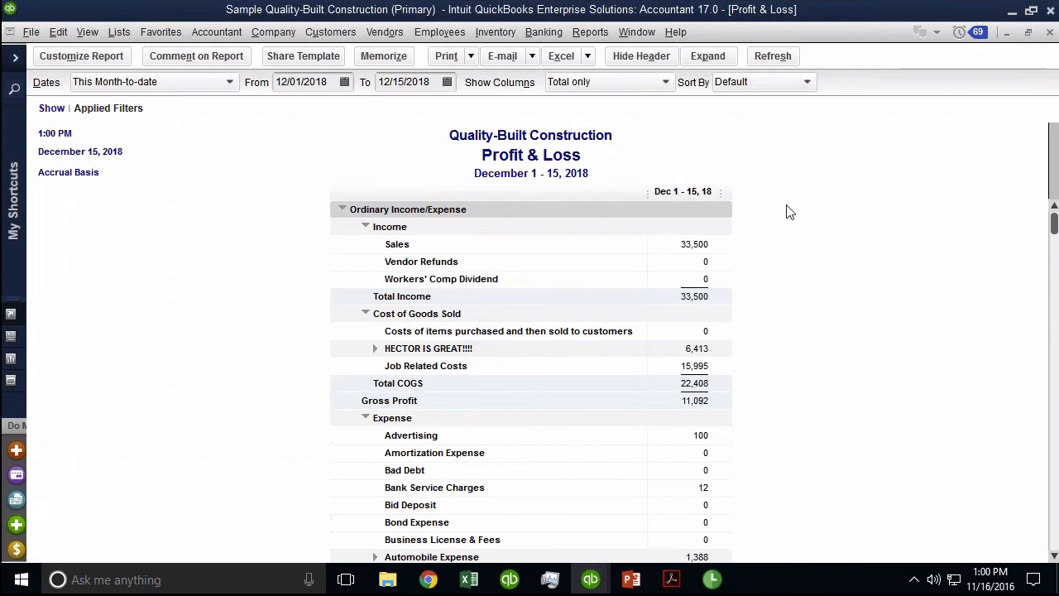
Step: Review the collapsed Profit & Loss from start to end and hide the report header
{"action": "scroll", "coordinate": [607, 328], "scroll_direction": "down", "scroll_amount": 12}
{"action": "scroll", "coordinate": [607, 328], "scroll_direction": "up", "scroll_amount": 12}
{"action": "scroll", "coordinate": [657, 173], "scroll_direction": "down", "scroll_amount": 1}
{"action": "scroll", "coordinate": [658, 173], "scroll_direction": "up", "scroll_amount": 1}
{"action": "scroll", "coordinate": [657, 173], "scroll_direction": "down", "scroll_amount": 1}
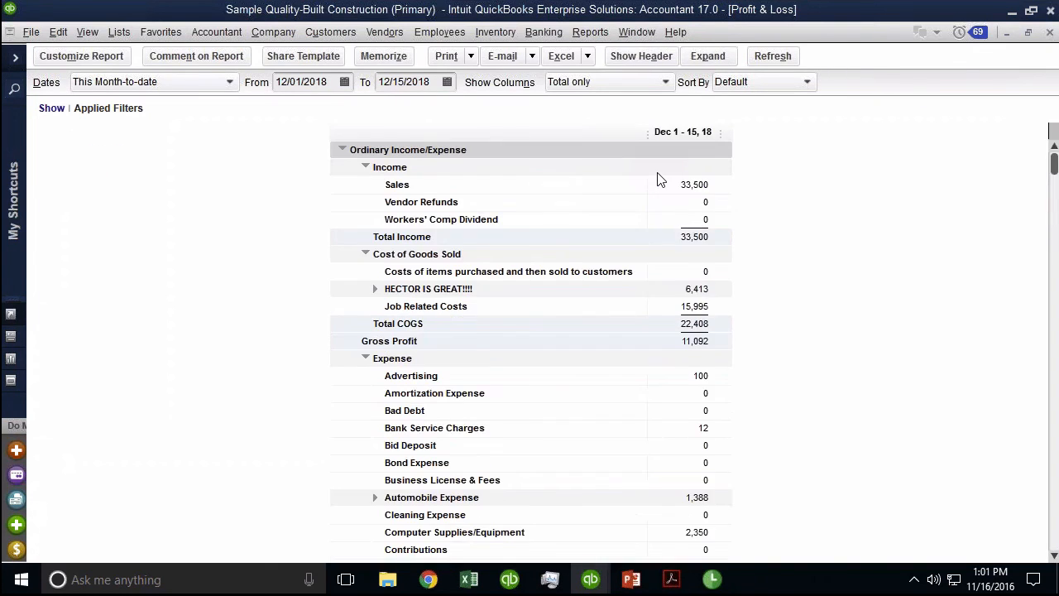
Step: Expand all subaccounts in the Profit & Loss report and show the report header again
{"action": "left_click", "coordinate": [708, 56]}
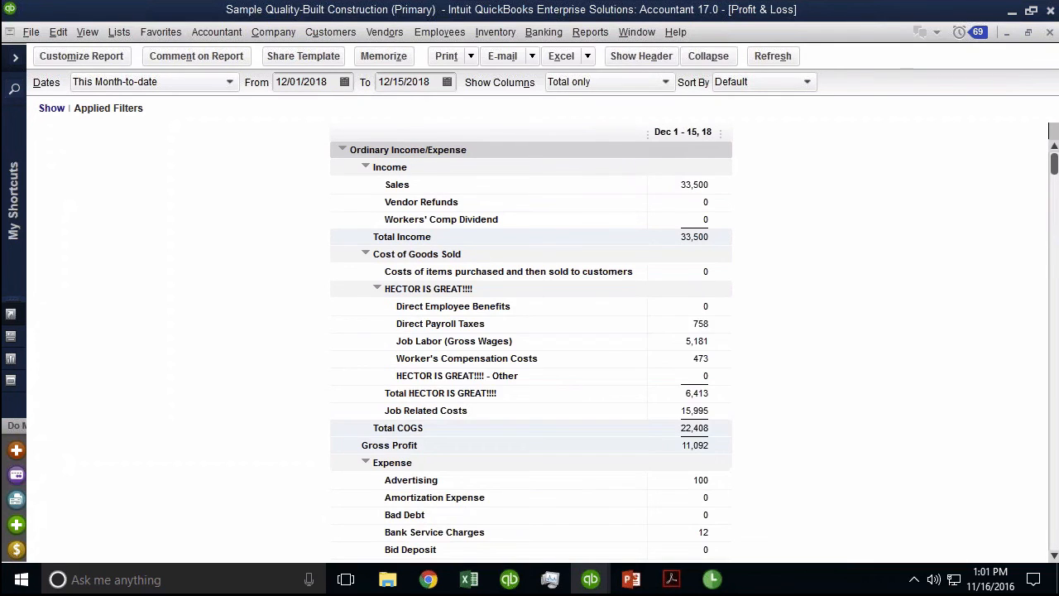
{"action": "left_click", "coordinate": [708, 56]}
{"action": "left_click", "coordinate": [708, 57]}
{"action": "left_click", "coordinate": [708, 56]}
{"action": "left_click", "coordinate": [708, 57]}
{"action": "left_click", "coordinate": [641, 56]}
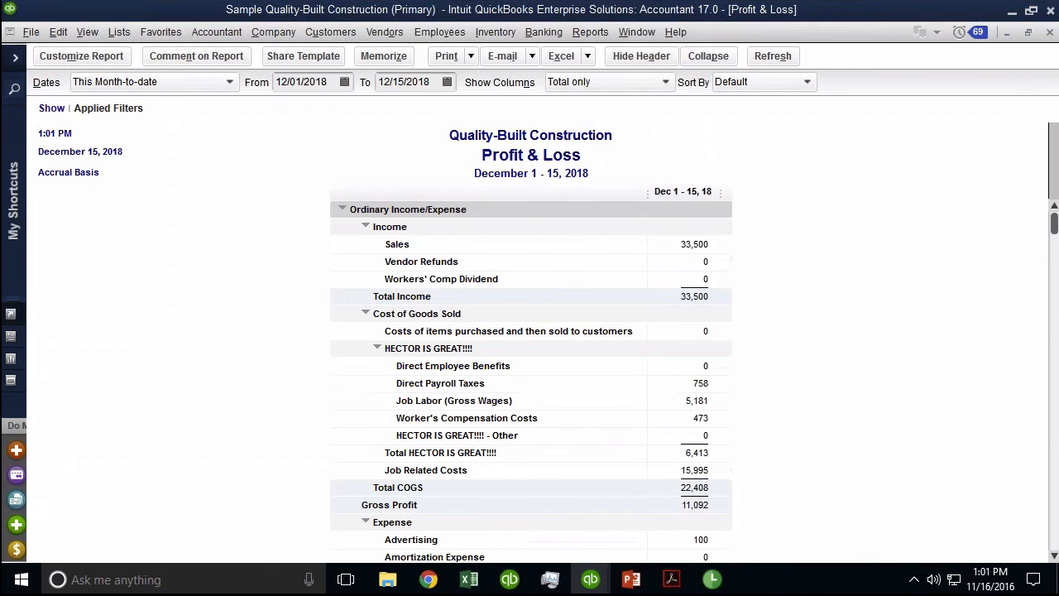
Step: Switch to the PowerPoint presentation and display slide 18, Enterprise.Expert Upcoming Episodes
{"action": "left_click", "coordinate": [631, 579]}
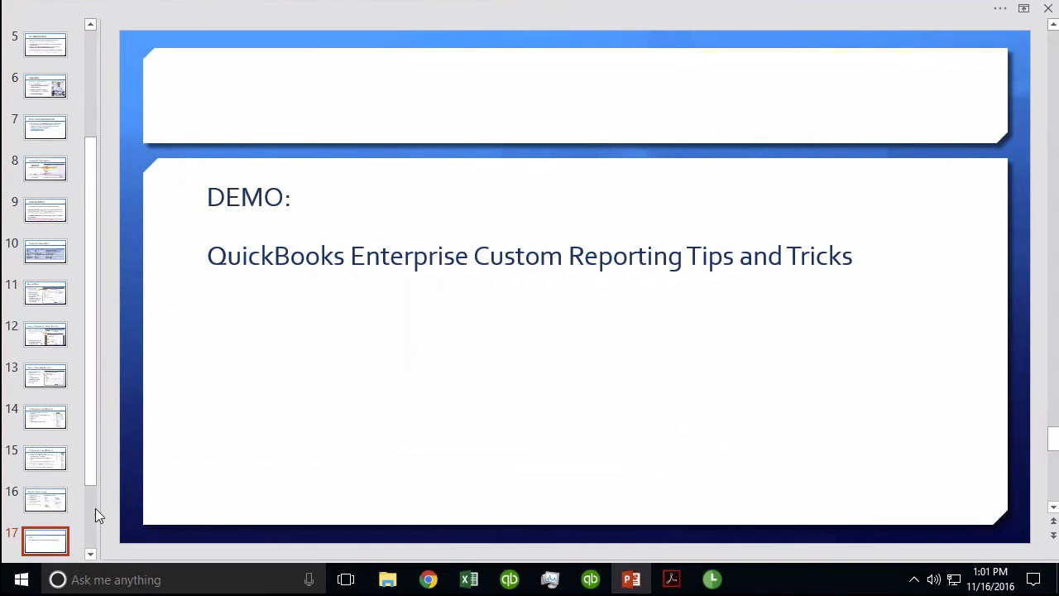
{"action": "left_click", "coordinate": [95, 508]}
{"action": "left_click", "coordinate": [37, 484]}
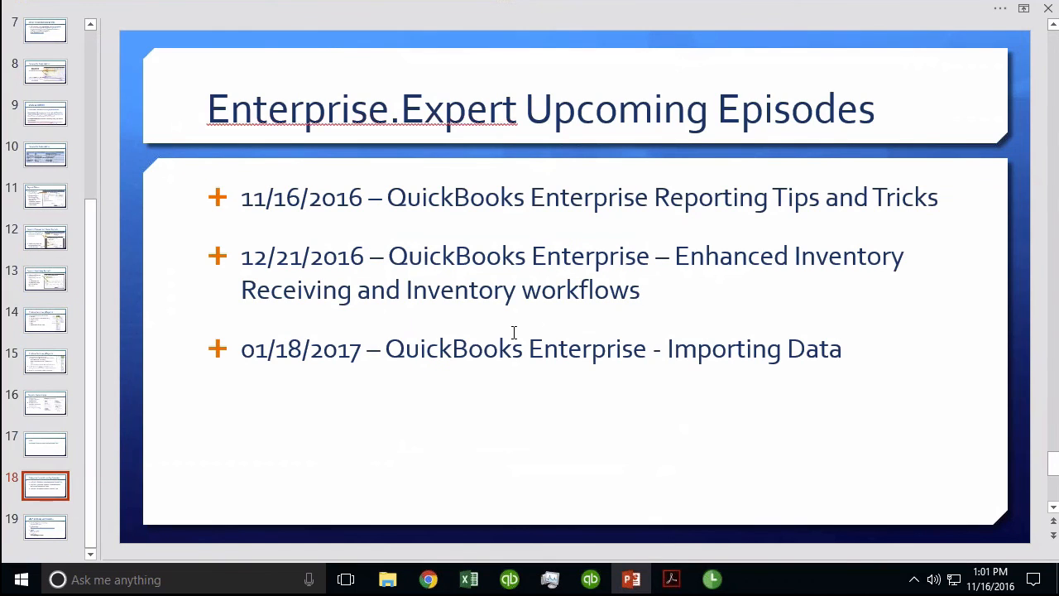